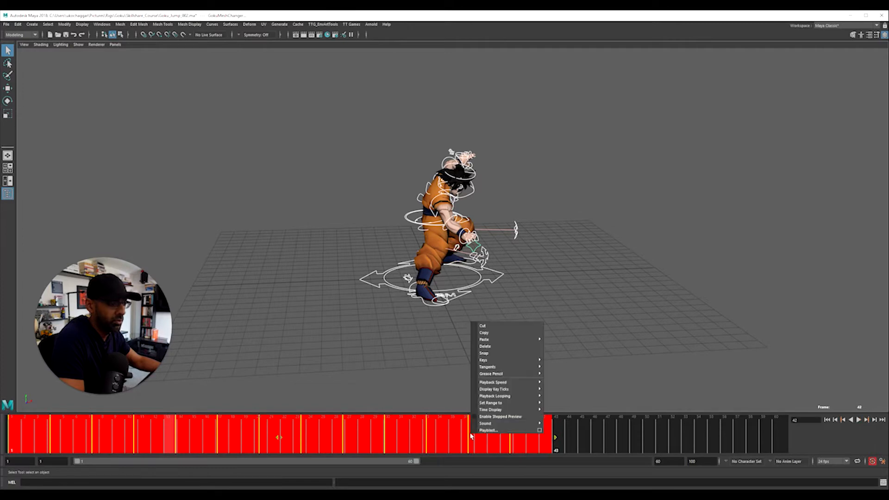
# - Snap the selected keys on the timeline to whole frames and play back the jump animation
pyautogui.click(485, 353)
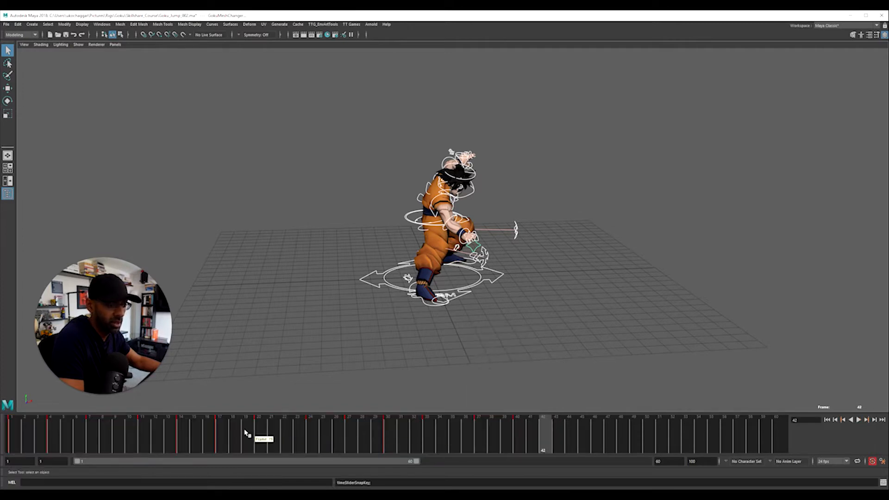
pyautogui.moveTo(63, 438)
pyautogui.mouseDown()
pyautogui.moveTo(155, 440)
pyautogui.moveTo(48, 435)
pyautogui.mouseUp()
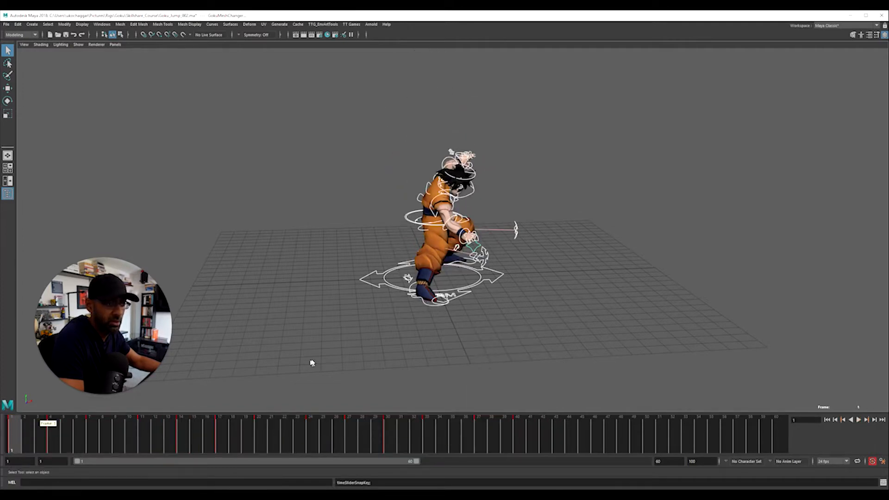
pyautogui.hotkey('alt', 'v')
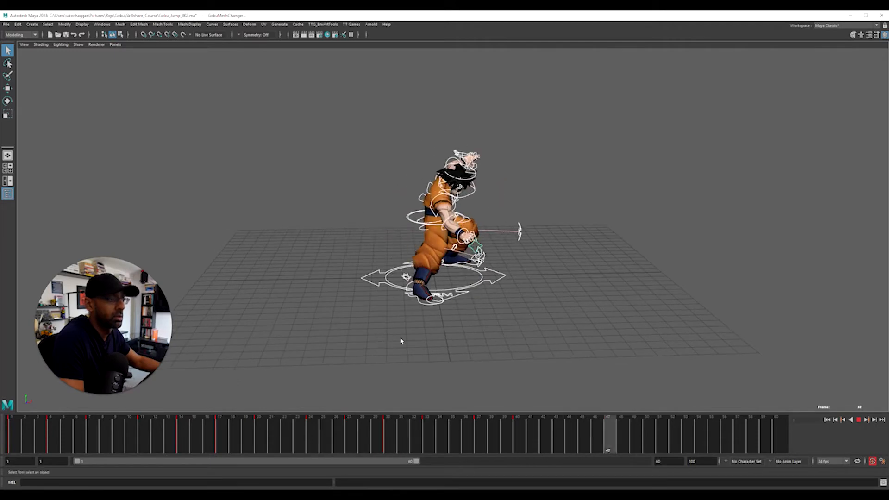
pyautogui.keyDown('alt'); pyautogui.moveTo(394, 333); pyautogui.dragTo(430, 331); pyautogui.keyUp('alt')
pyautogui.hotkey('alt', 'v')
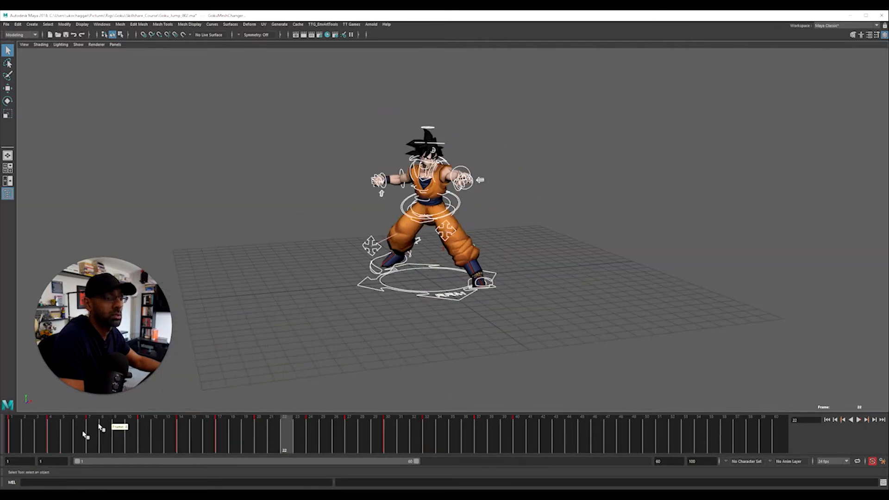
pyautogui.click(22, 437)
pyautogui.hotkey('alt', 'v')
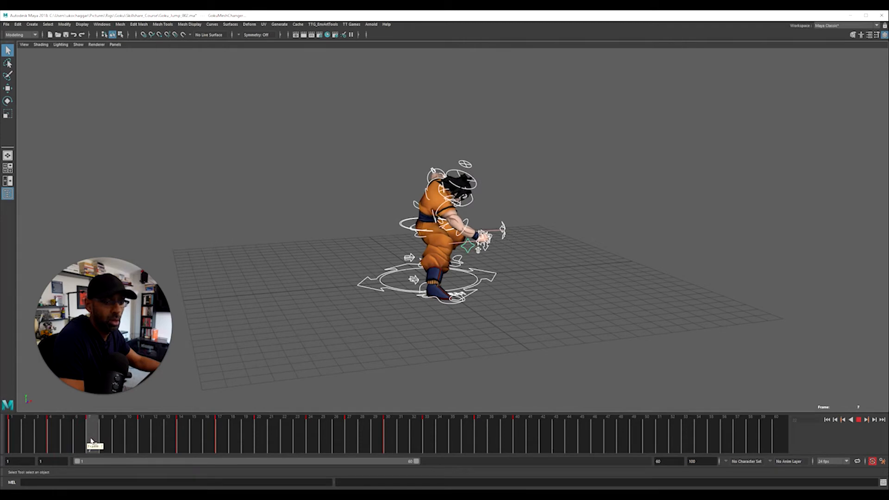
# - Shift all keys from frame 7 onward four frames later, to start at frame 11, and play back the timing
pyautogui.keyDown('shift'); pyautogui.moveTo(131, 444); pyautogui.dragTo(528, 451); pyautogui.keyUp('shift')
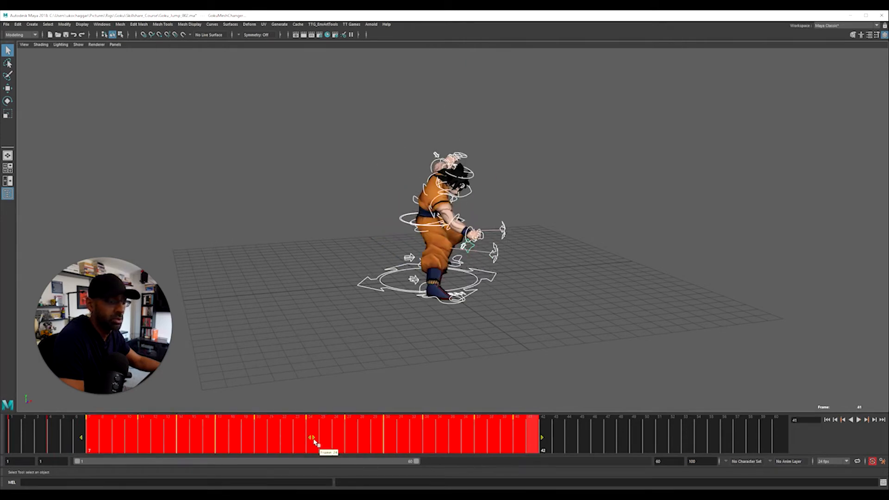
pyautogui.moveTo(313, 440); pyautogui.dragTo(364, 444)
pyautogui.click(12, 433)
pyautogui.hotkey('alt', 'v')
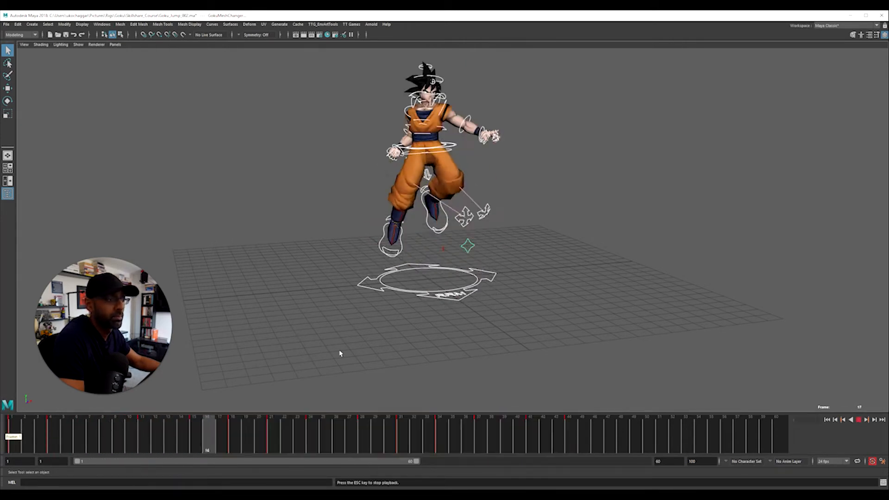
pyautogui.hotkey('alt', 'v')
pyautogui.keyDown('alt'); pyautogui.moveTo(340, 353); pyautogui.dragTo(334, 323); pyautogui.keyUp('alt')
pyautogui.click(14, 433)
pyautogui.hotkey('alt', 'v')
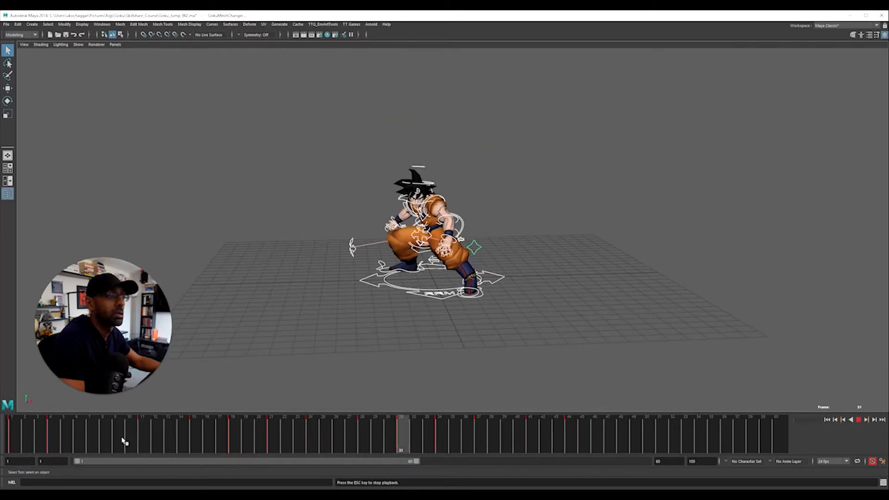
pyautogui.hotkey('alt', 'v')
pyautogui.click(42, 439)
pyautogui.hotkey('alt', 'v')
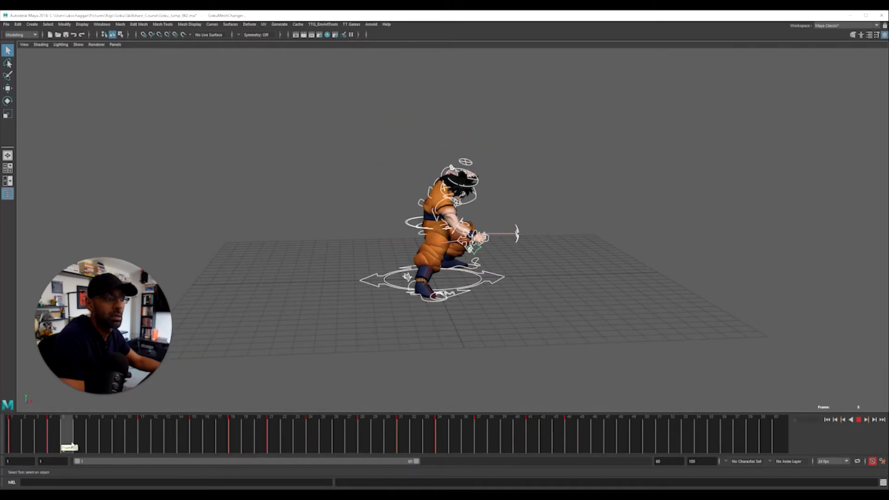
# - Shift all keys from frame 11 onward two frames earlier, to start at frame 9, and play back the jump
pyautogui.keyDown('shift'); pyautogui.moveTo(142, 447); pyautogui.dragTo(612, 449); pyautogui.keyUp('shift')
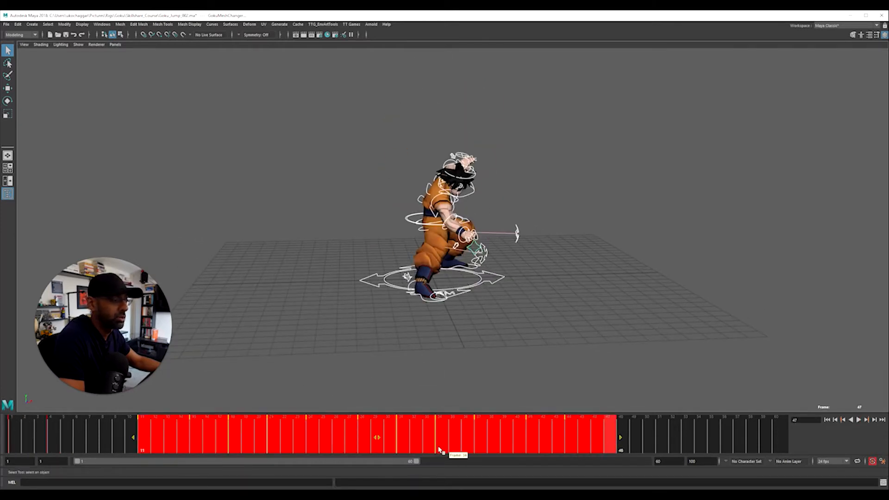
pyautogui.click(379, 441)
pyautogui.keyDown('shift'); pyautogui.moveTo(125, 444); pyautogui.dragTo(590, 444); pyautogui.keyUp('shift')
pyautogui.hotkey('alt', 'v')
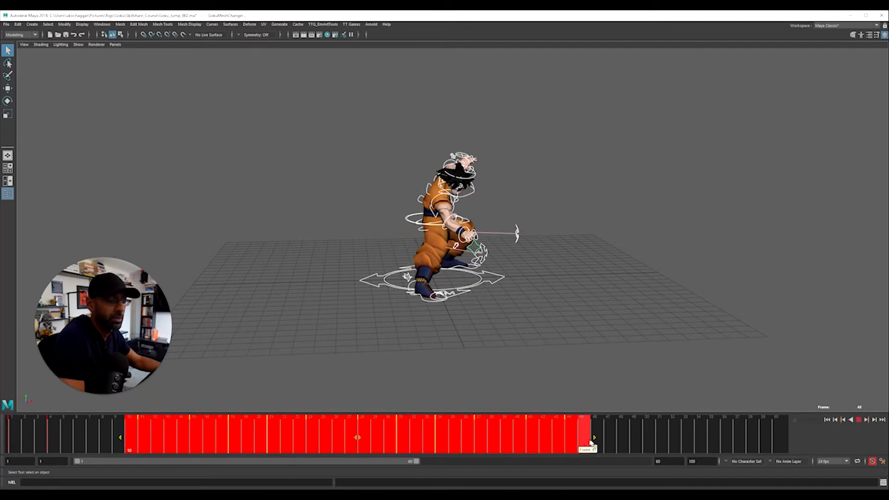
pyautogui.moveTo(362, 444); pyautogui.dragTo(340, 440)
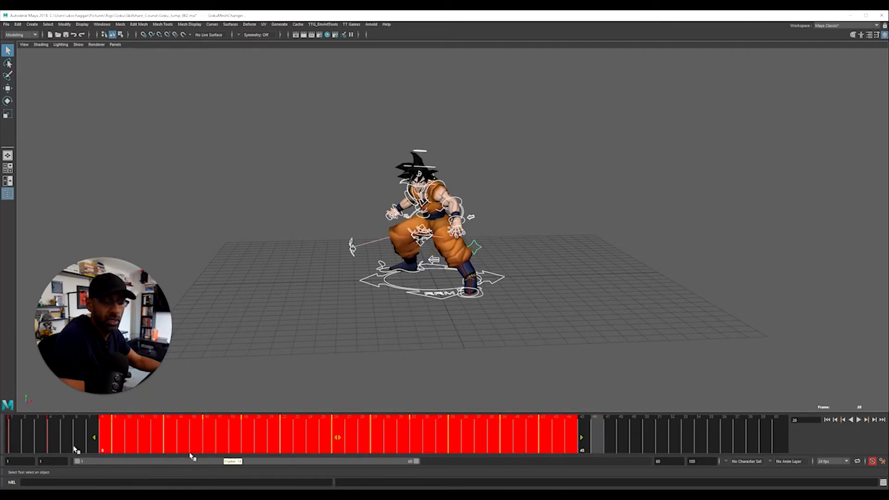
pyautogui.click(7, 424)
pyautogui.hotkey('alt', 'v')
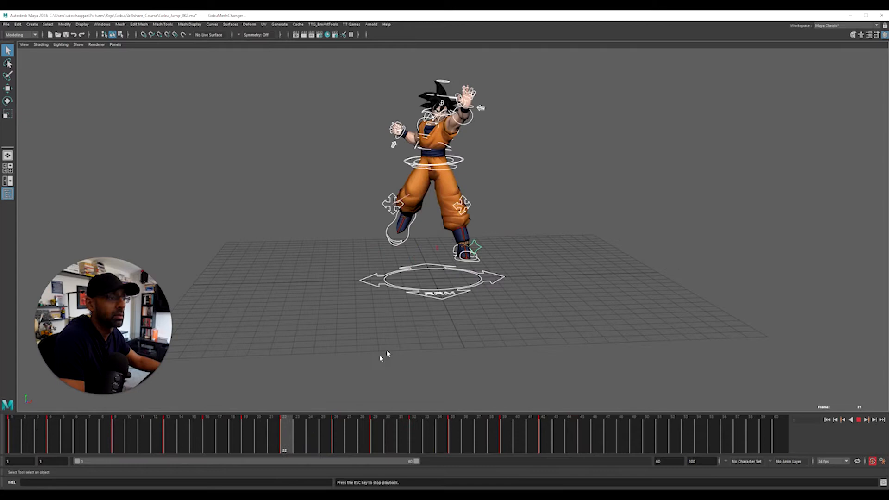
pyautogui.keyDown('alt'); pyautogui.moveTo(426, 313); pyautogui.dragTo(373, 341); pyautogui.keyUp('alt')
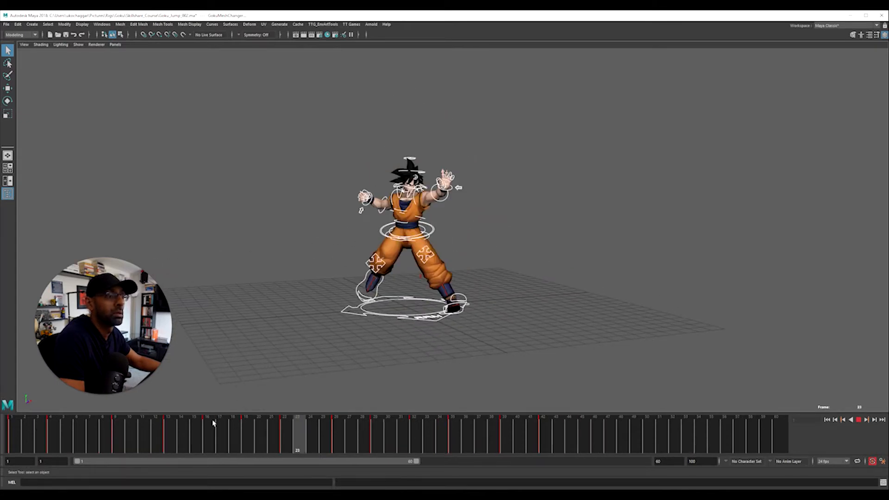
# - Delete the key at frame 4 and scrub through the opening frames
pyautogui.click(26, 438)
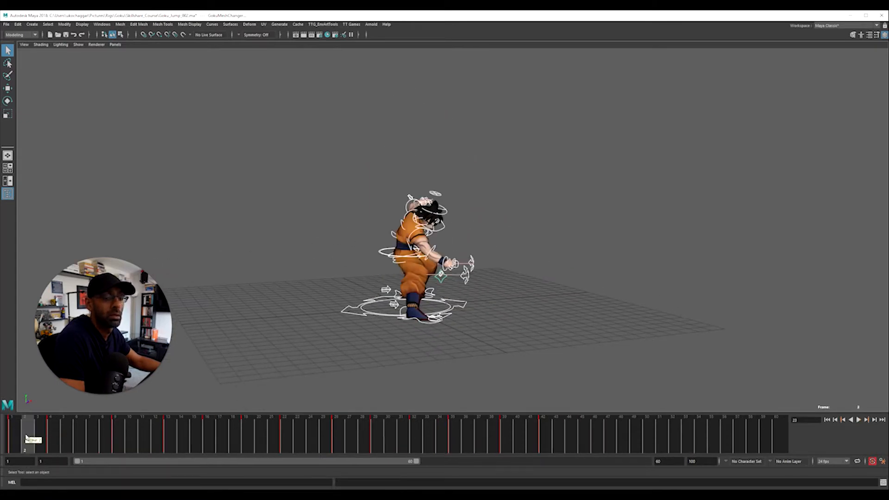
pyautogui.rightClick(52, 446)
pyautogui.click(62, 350)
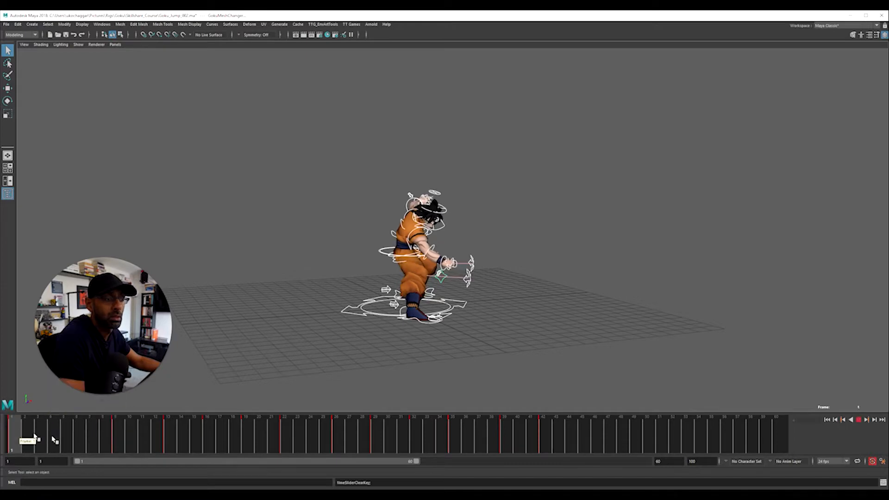
pyautogui.moveTo(35, 438); pyautogui.dragTo(68, 441)
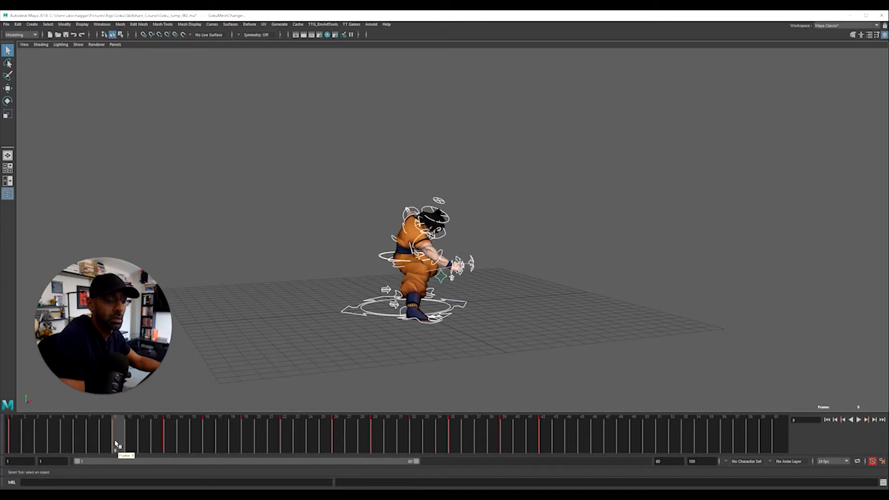
# - Try shifting all keys from frame 9 onward four frames earlier, to start at frame 5, and play back the timing
pyautogui.keyDown('shift'); pyautogui.moveTo(118, 447); pyautogui.dragTo(582, 444); pyautogui.keyUp('shift')
pyautogui.moveTo(353, 439); pyautogui.dragTo(304, 447)
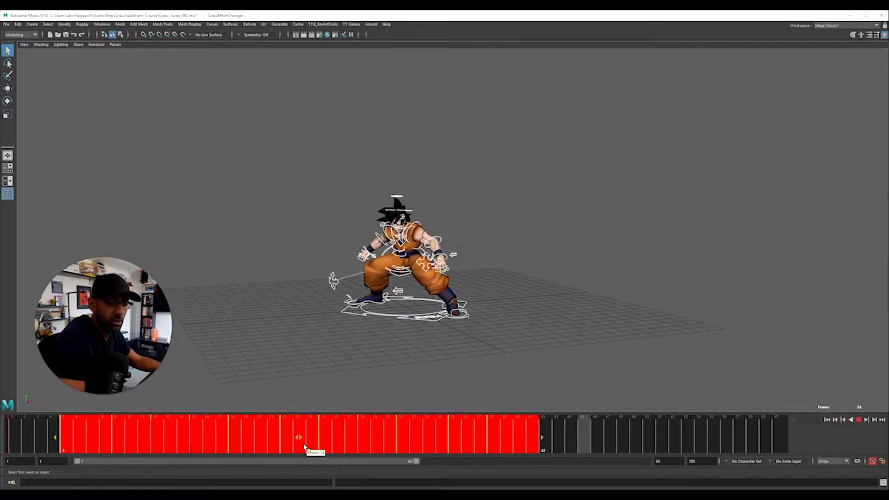
pyautogui.click(26, 440)
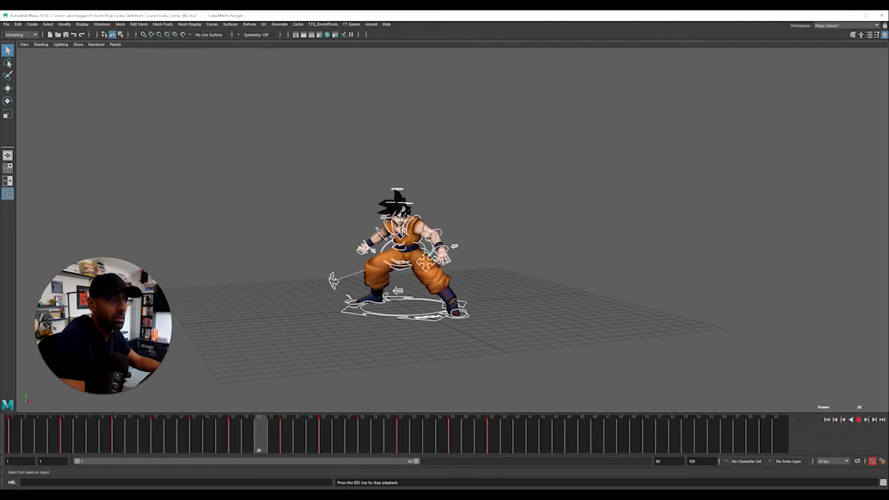
# - Shift all keys from frame 5 onward four frames later, to start at frame 9
pyautogui.click(65, 442)
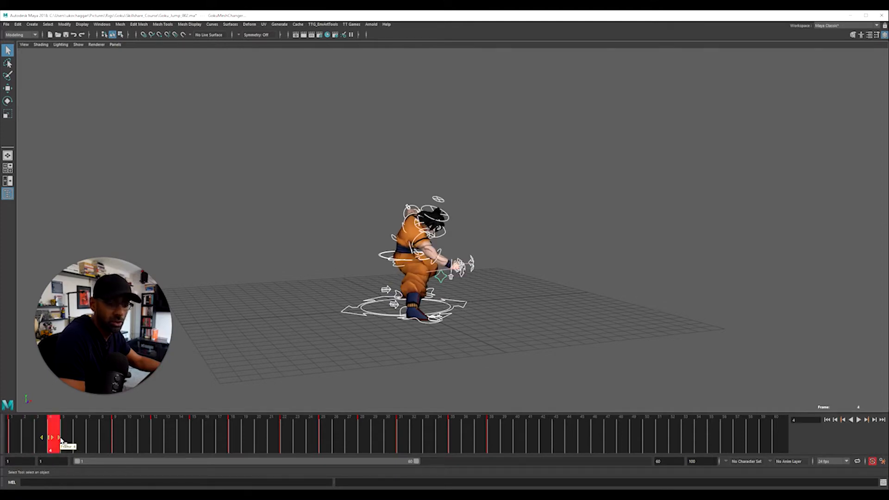
pyautogui.keyDown('shift'); pyautogui.moveTo(61, 441); pyautogui.dragTo(526, 440); pyautogui.keyUp('shift')
pyautogui.moveTo(282, 439); pyautogui.dragTo(331, 445)
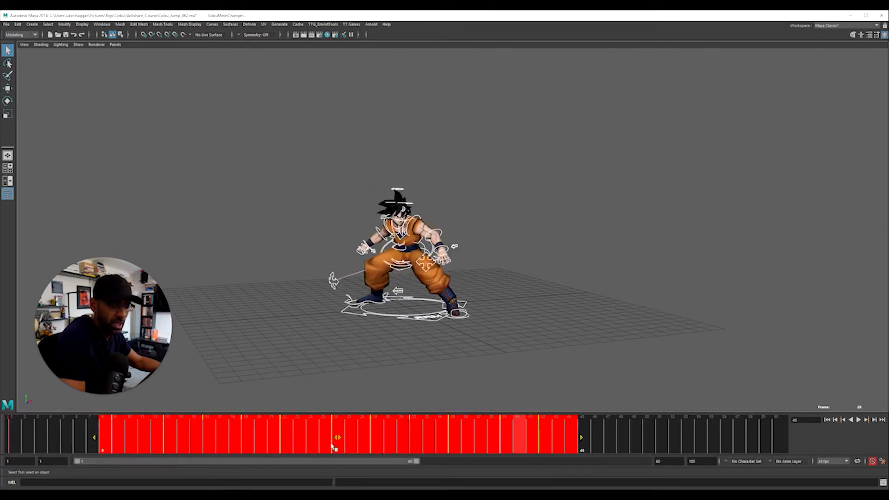
# - Key the in-between pose at frame 6, move that key to frame 4, and play back the opening
pyautogui.moveTo(56, 441); pyautogui.dragTo(76, 446)
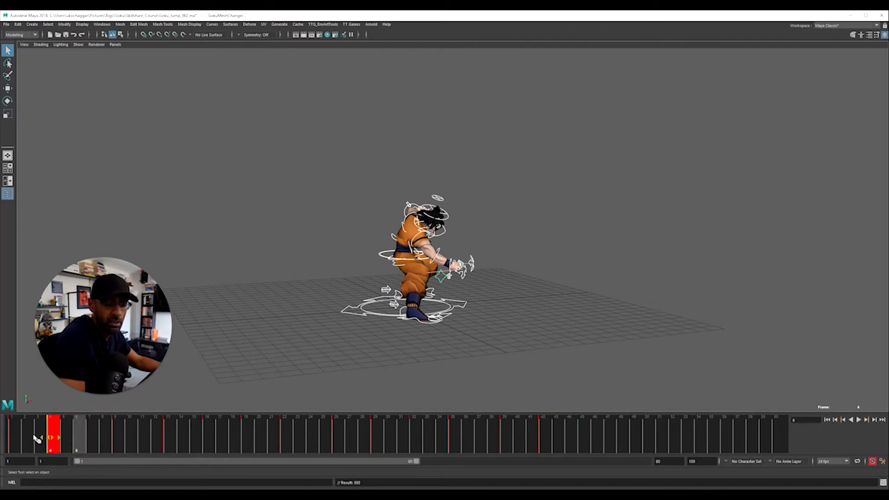
pyautogui.click(18, 434)
pyautogui.moveTo(81, 448); pyautogui.dragTo(12, 439)
pyautogui.hotkey('alt', 'v')
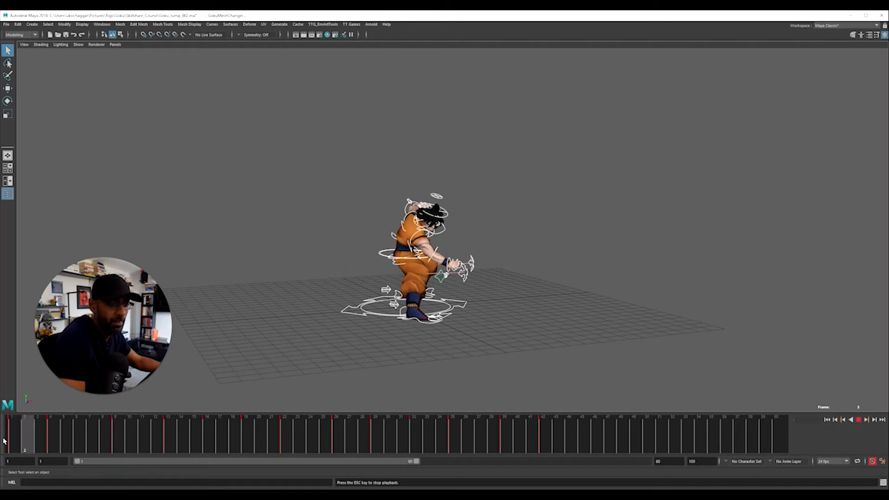
pyautogui.hotkey('alt', 'v')
# - Shift all keys from frame 9 onward two frames earlier, to start at frame 7, and play back the result
pyautogui.click(116, 439)
pyautogui.keyDown('shift'); pyautogui.moveTo(116, 439); pyautogui.dragTo(562, 438); pyautogui.keyUp('shift')
pyautogui.moveTo(344, 437); pyautogui.dragTo(318, 438)
pyautogui.hotkey('alt', 'v')
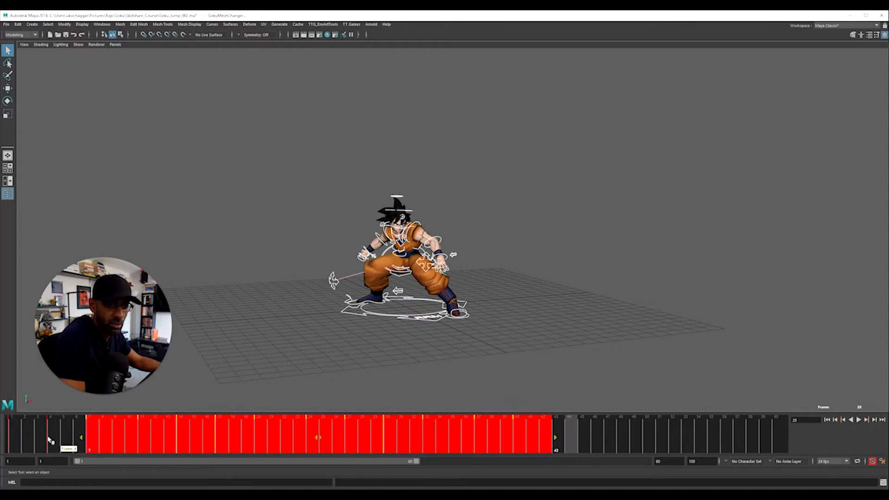
# - Play and scrub through the opening poses up to frame 11 from several angles to examine their timing
pyautogui.click(14, 438)
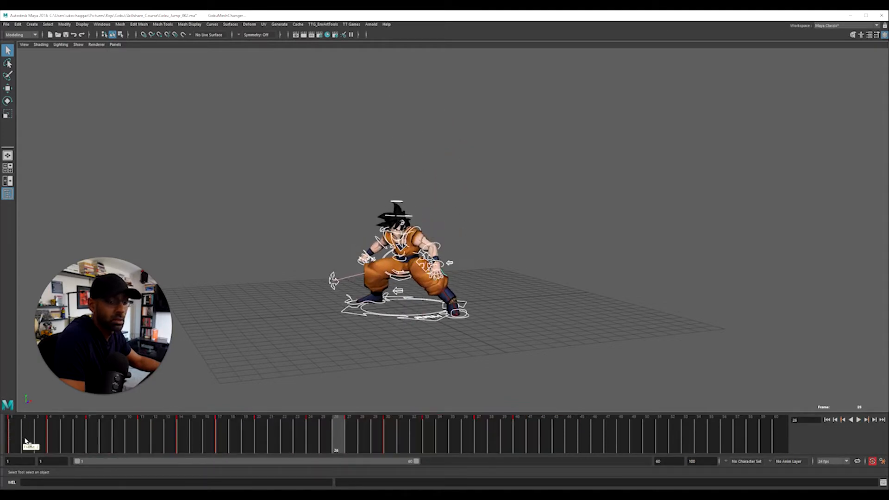
pyautogui.moveTo(25, 441)
pyautogui.mouseDown()
pyautogui.moveTo(155, 438)
pyautogui.moveTo(12, 442)
pyautogui.moveTo(194, 446)
pyautogui.moveTo(29, 441)
pyautogui.moveTo(126, 445)
pyautogui.mouseUp()
pyautogui.keyDown('alt'); pyautogui.moveTo(347, 323); pyautogui.dragTo(418, 321); pyautogui.keyUp('alt')
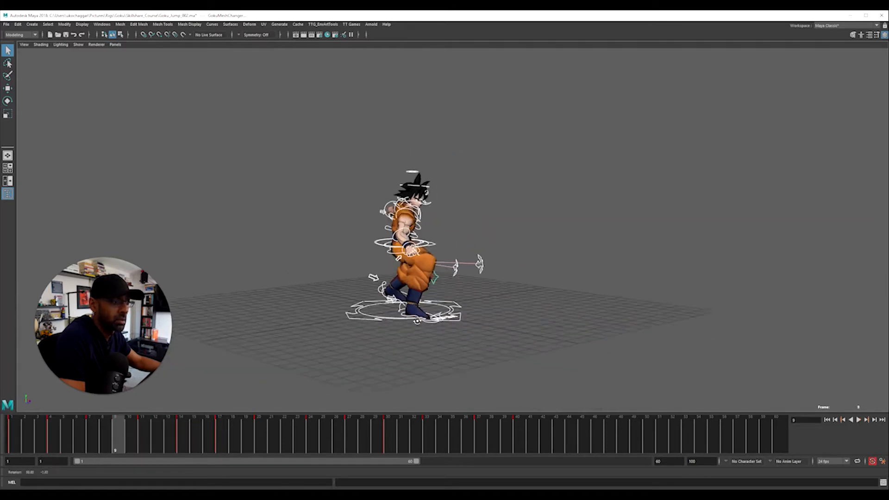
pyautogui.moveTo(131, 445)
pyautogui.mouseDown()
pyautogui.moveTo(174, 440)
pyautogui.moveTo(145, 440)
pyautogui.mouseUp()
pyautogui.keyDown('alt'); pyautogui.moveTo(333, 331); pyautogui.dragTo(422, 331); pyautogui.keyUp('alt')
pyautogui.click(12, 442)
pyautogui.hotkey('alt', 'v')
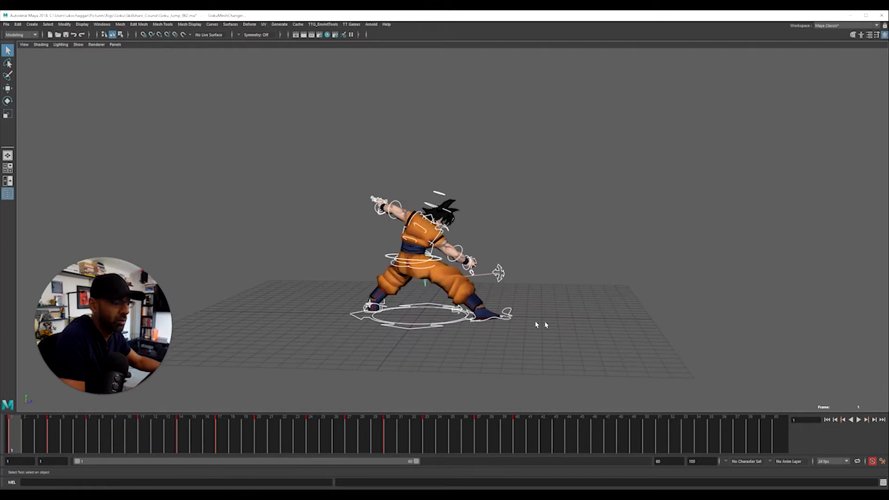
pyautogui.hotkey('alt', 'v')
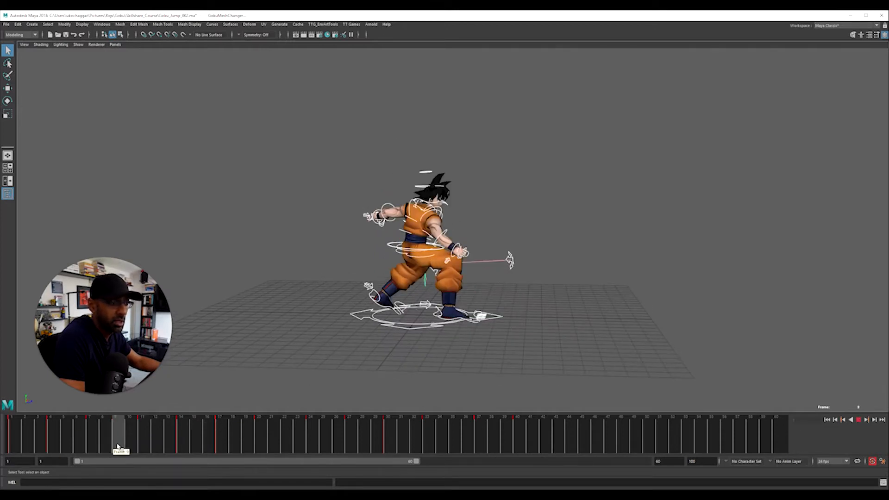
# - Shift all keys from frame 11 onward two frames earlier, to start at frame 9, and play from frame 1
pyautogui.keyDown('shift'); pyautogui.moveTo(145, 447); pyautogui.dragTo(548, 442); pyautogui.keyUp('shift')
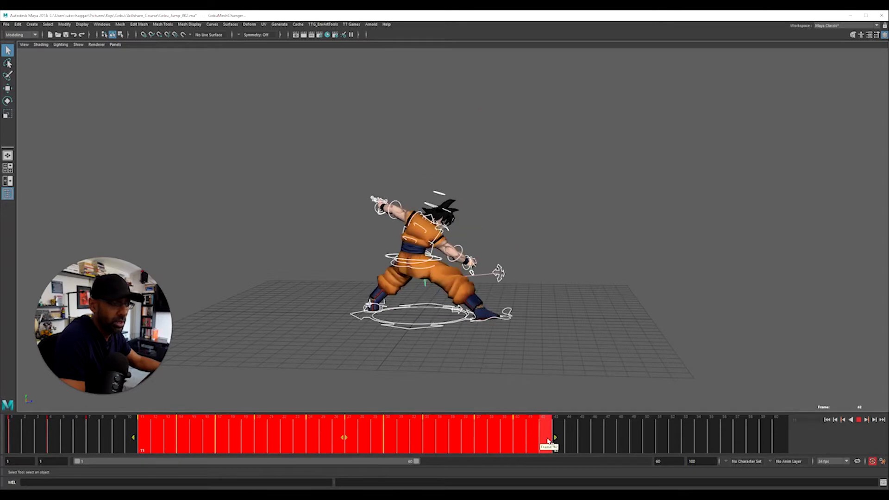
pyautogui.moveTo(336, 442); pyautogui.dragTo(318, 443)
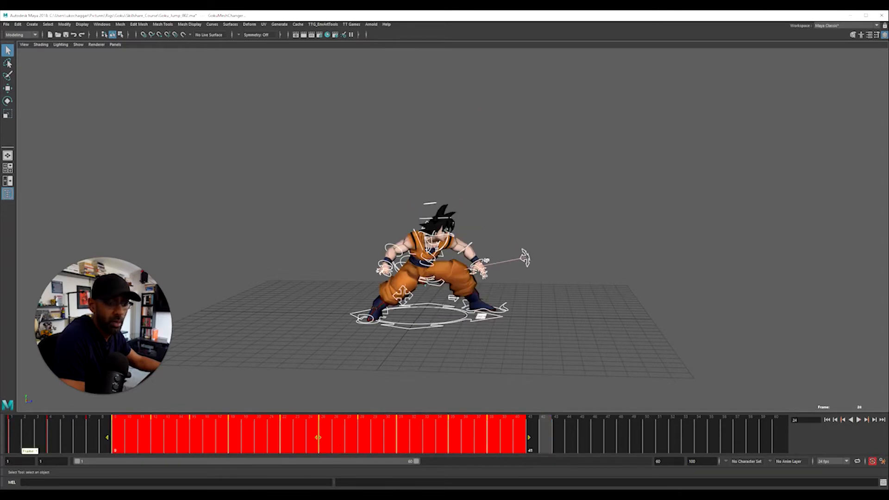
pyautogui.click(10, 441)
pyautogui.hotkey('alt', 'v')
pyautogui.hotkey('alt', 'v')
# - Shift all keys from frame 15 onward four frames later, to start at frame 19, and play back the timing
pyautogui.keyDown('alt'); pyautogui.moveTo(240, 355); pyautogui.dragTo(197, 364); pyautogui.keyUp('alt')
pyautogui.moveTo(38, 441); pyautogui.dragTo(541, 444)
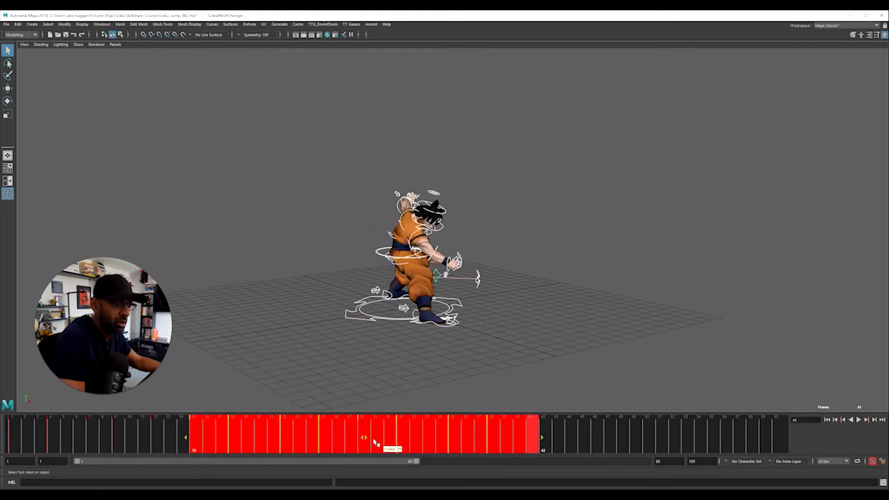
pyautogui.moveTo(373, 441); pyautogui.dragTo(423, 445)
pyautogui.hotkey('alt', 'v')
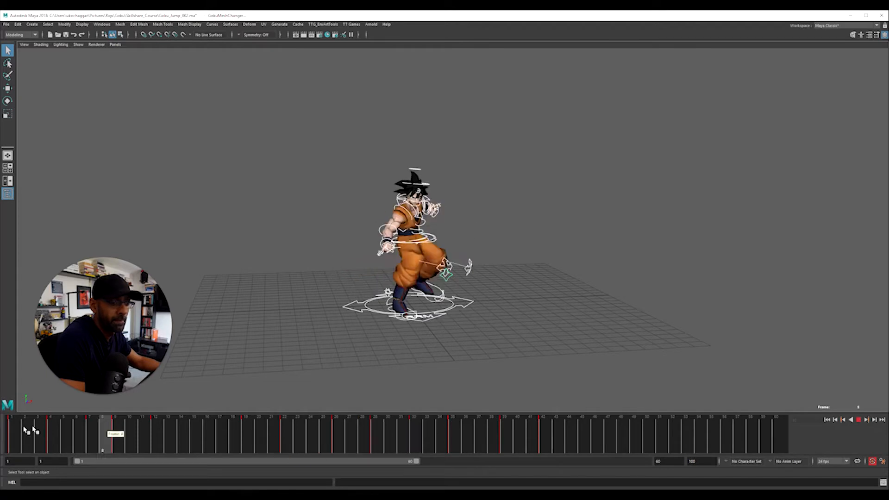
# - Shift all keys from frame 12 onward one frame later, to start at frame 13, and play from frame 1
pyautogui.click(190, 443)
pyautogui.moveTo(190, 443); pyautogui.dragTo(564, 445)
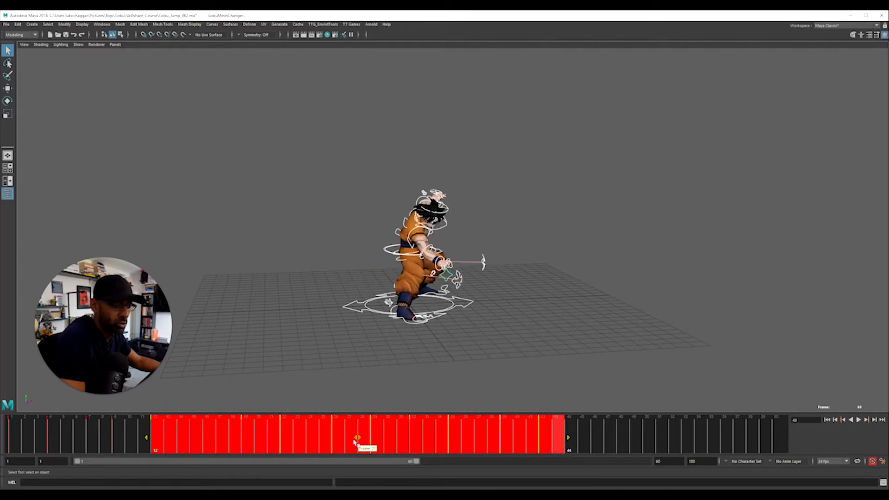
pyautogui.moveTo(353, 440); pyautogui.dragTo(366, 441)
pyautogui.click(6, 433)
pyautogui.hotkey('alt', 'v')
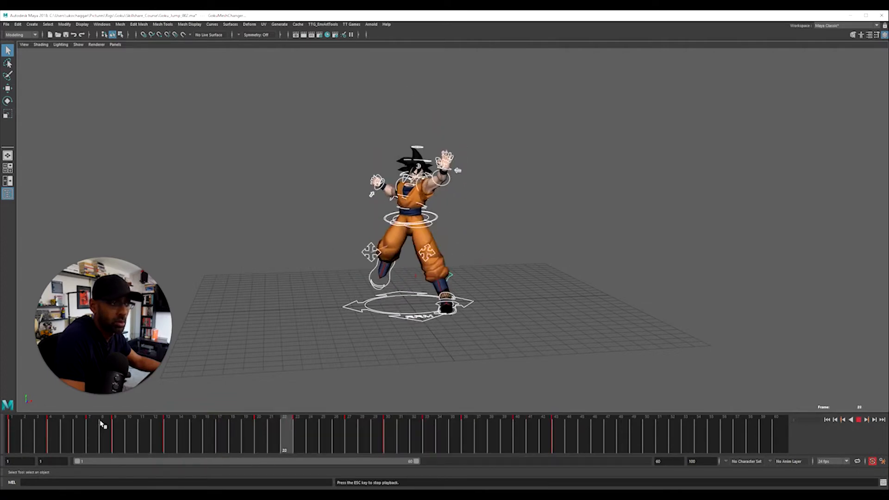
# - Shift the frame 23 key to frame 22 and all keys from frame 27 onward to start at frame 24, and play back
pyautogui.moveTo(81, 435); pyautogui.dragTo(570, 444)
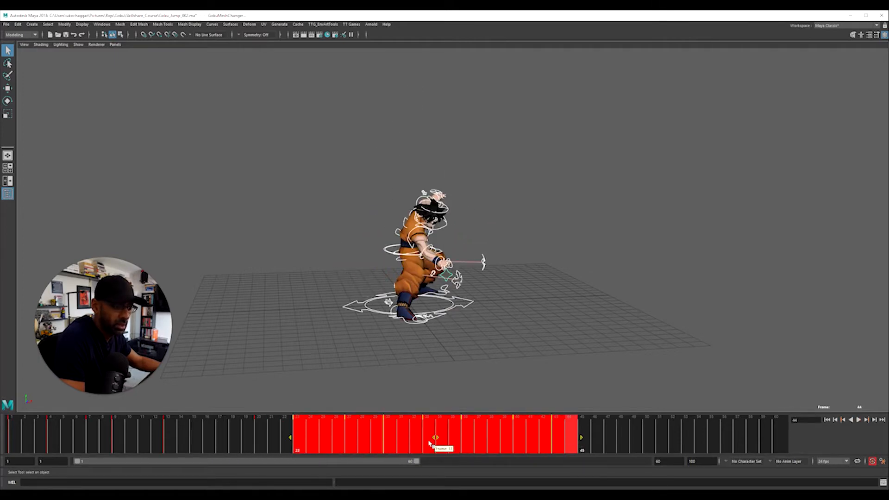
pyautogui.moveTo(252, 453); pyautogui.dragTo(576, 444)
pyautogui.moveTo(461, 444); pyautogui.dragTo(436, 445)
pyautogui.hotkey('alt', 'v')
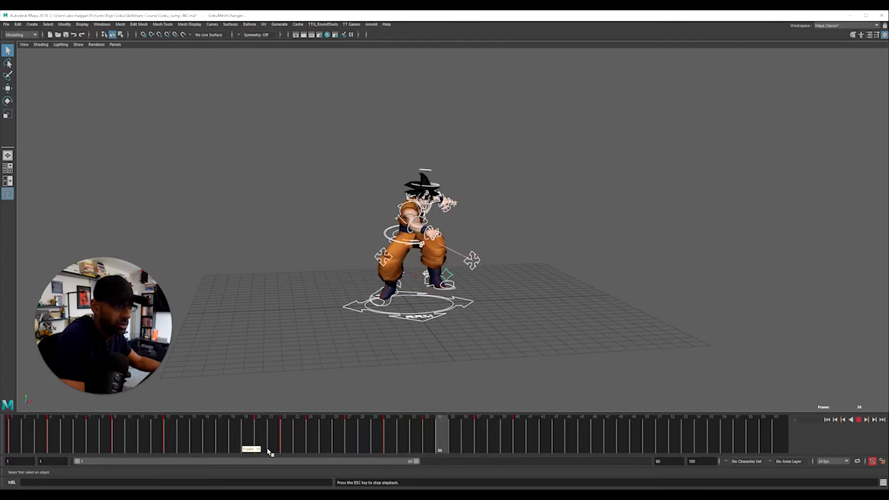
# - Shift all keys from frame 33 onward one frame earlier, to start at frame 32, and play back the timing
pyautogui.moveTo(239, 451); pyautogui.dragTo(345, 455)
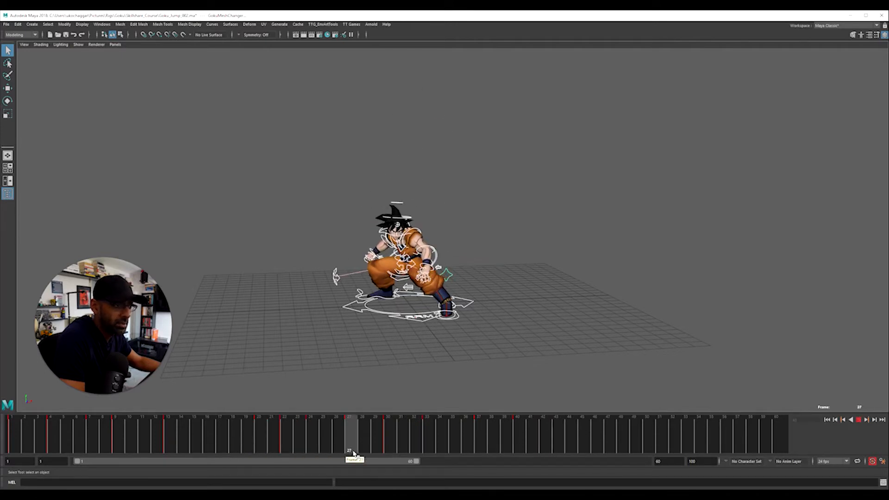
pyautogui.hotkey('alt', 'v')
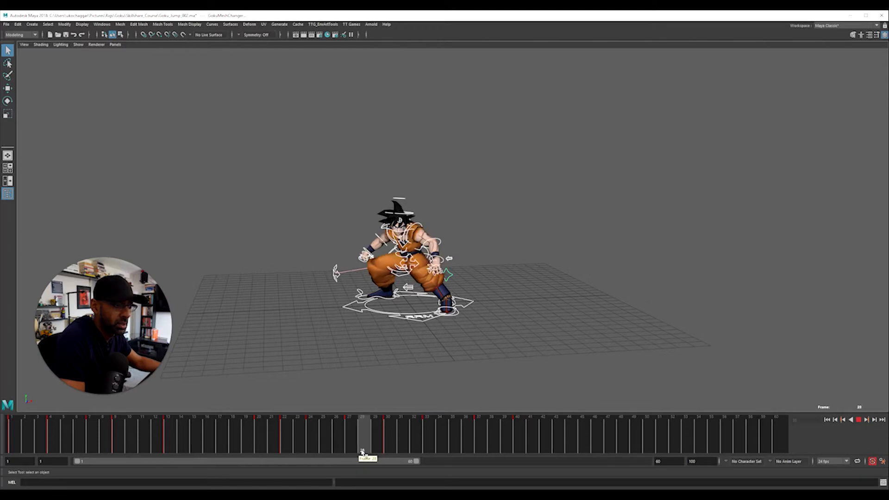
pyautogui.moveTo(387, 455); pyautogui.dragTo(482, 448)
pyautogui.click(343, 444)
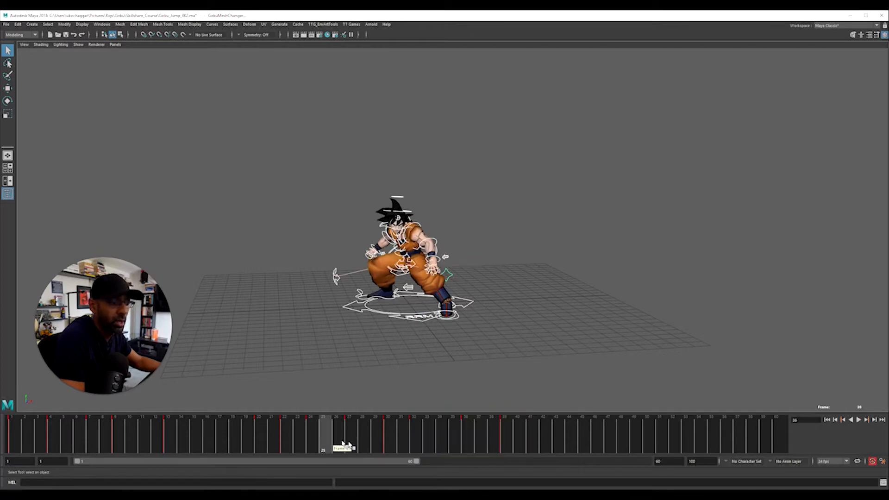
pyautogui.moveTo(392, 447); pyautogui.dragTo(536, 448)
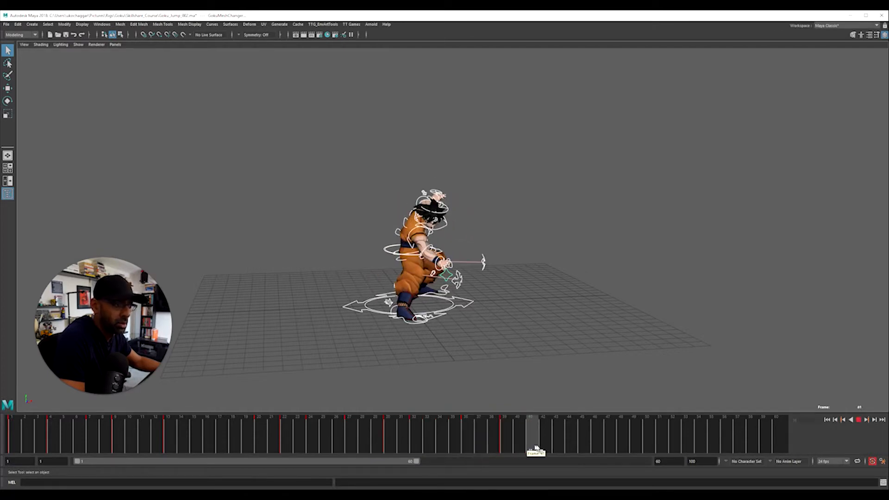
pyautogui.hotkey('alt', 'v')
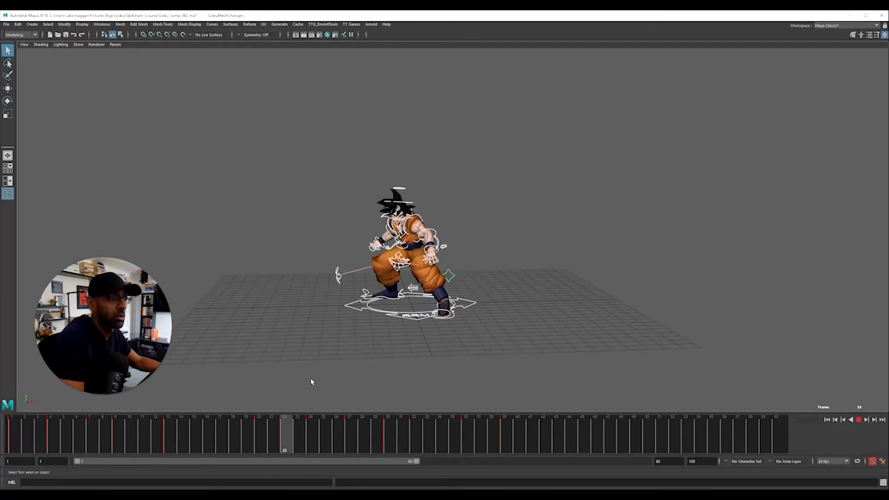
# - Hide the rig controls and play and scrub the whole jump from several angles, up to the landing pose at frame 39
pyautogui.moveTo(354, 362)
pyautogui.keyDown('alt'); pyautogui.mouseDown()
pyautogui.moveTo(413, 333)
pyautogui.moveTo(368, 357)
pyautogui.mouseUp(); pyautogui.keyUp('alt')
pyautogui.click(364, 367)
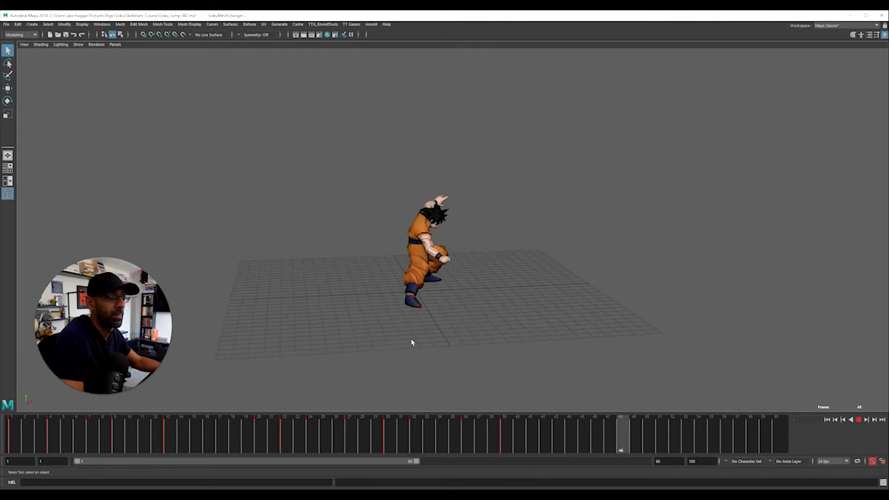
pyautogui.keyDown('alt'); pyautogui.moveTo(411, 341); pyautogui.dragTo(387, 342); pyautogui.keyUp('alt')
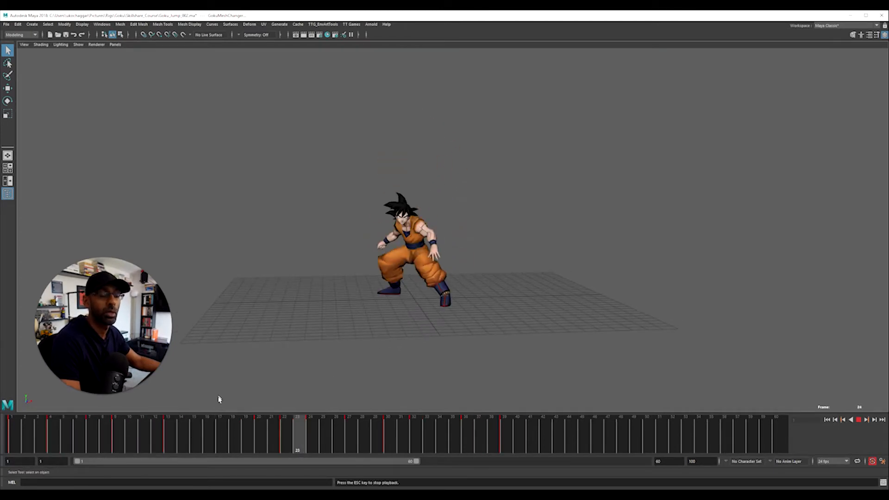
pyautogui.press('Escape')
pyautogui.hotkey('alt', 'v')
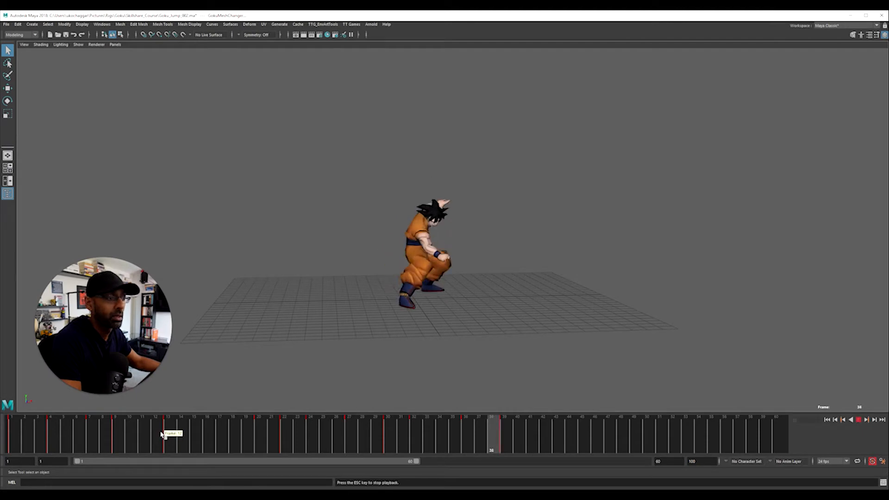
pyautogui.keyDown('alt'); pyautogui.moveTo(332, 349); pyautogui.dragTo(391, 343); pyautogui.keyUp('alt')
pyautogui.moveTo(391, 433); pyautogui.dragTo(505, 436)
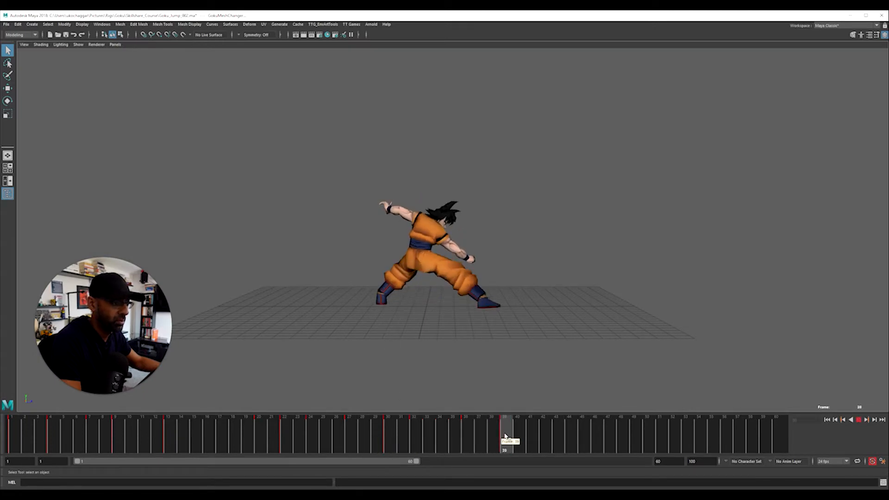
pyautogui.moveTo(439, 333)
pyautogui.keyDown('alt'); pyautogui.mouseDown()
pyautogui.moveTo(425, 335)
pyautogui.moveTo(451, 327)
pyautogui.mouseUp(); pyautogui.keyUp('alt')
# - Show the rig controls again, select them all, and key the frame 39 landing pose again at frame 45
pyautogui.hotkey('alt', '1')
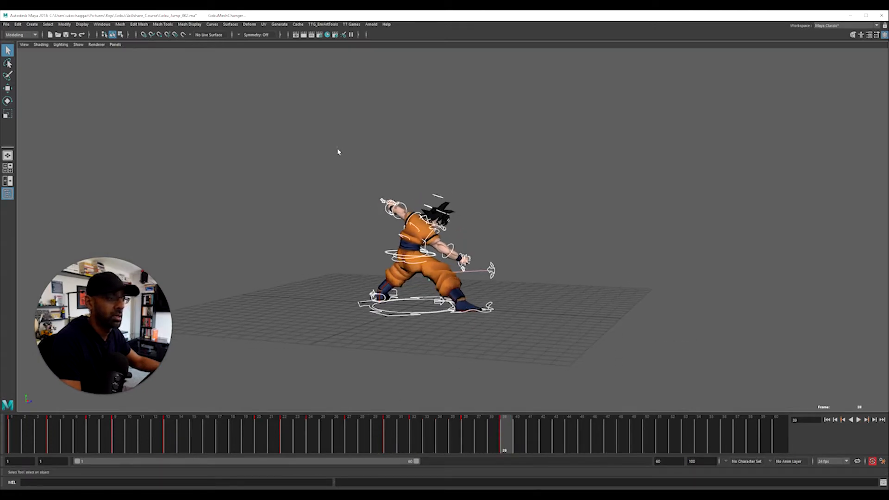
pyautogui.moveTo(338, 149); pyautogui.dragTo(620, 395)
pyautogui.moveTo(489, 432); pyautogui.dragTo(554, 443)
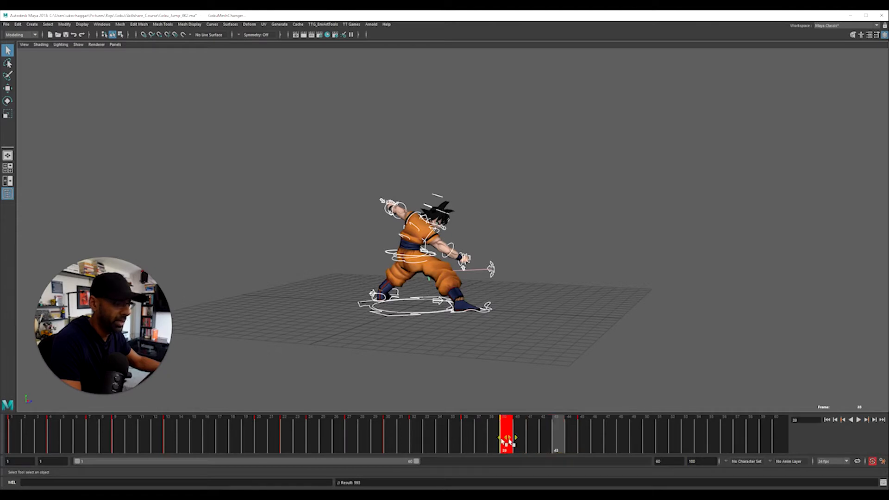
pyautogui.moveTo(507, 442)
pyautogui.mouseDown()
pyautogui.moveTo(468, 444)
pyautogui.moveTo(523, 447)
pyautogui.mouseUp()
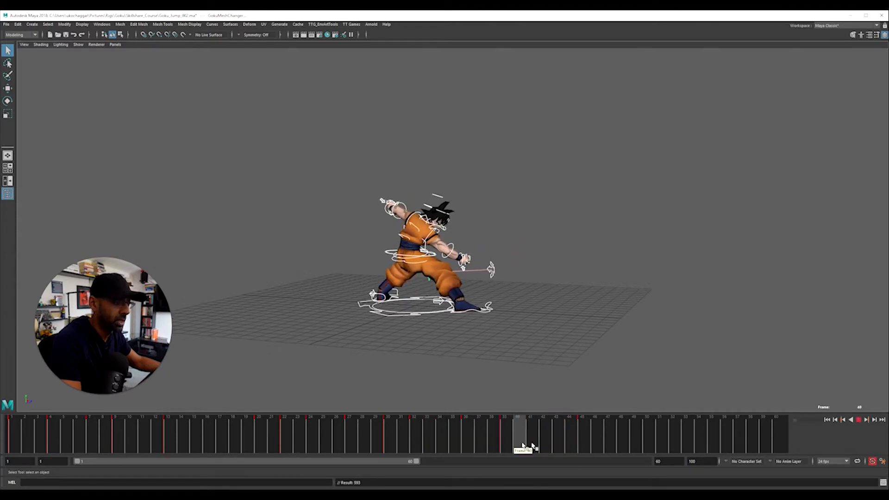
pyautogui.click(575, 446)
# - Select the front foot control and scrub and play the landing from frame 39 onward to examine the foot up close
pyautogui.click(488, 367)
pyautogui.keyDown('alt'); pyautogui.moveTo(456, 341); pyautogui.dragTo(520, 356); pyautogui.keyUp('alt')
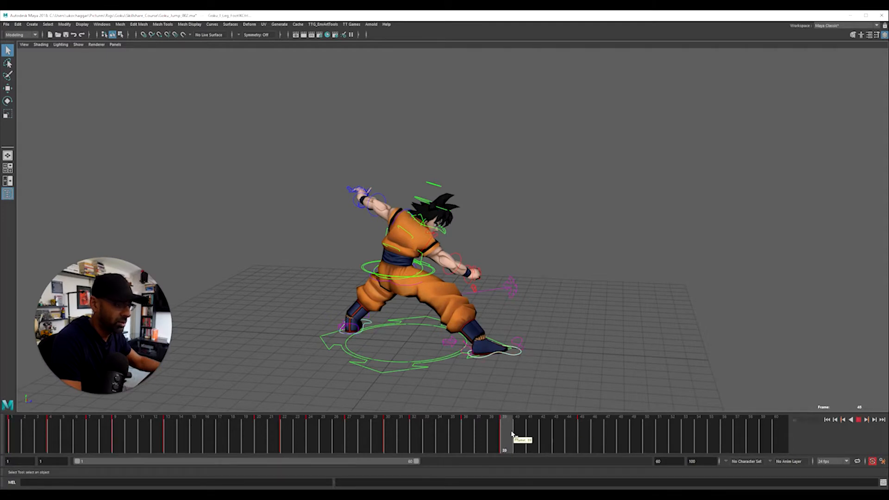
pyautogui.press('w')
pyautogui.moveTo(496, 440); pyautogui.dragTo(534, 447)
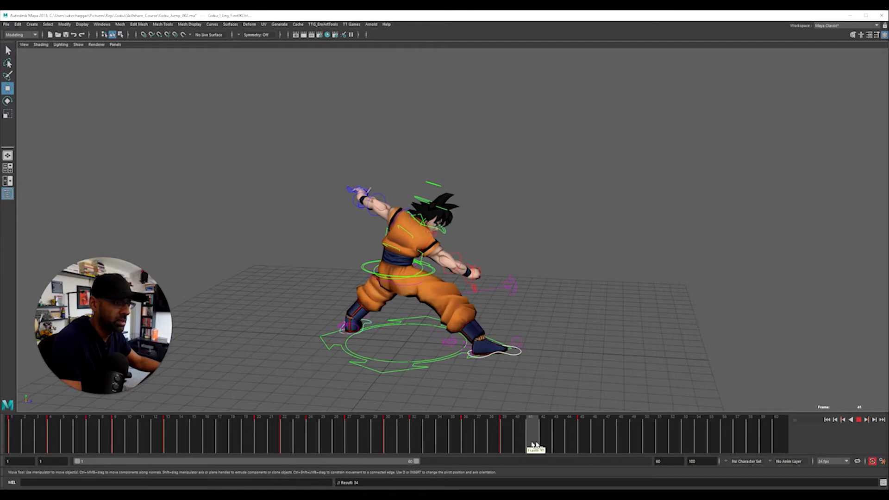
pyautogui.keyDown('alt'); pyautogui.moveTo(419, 393); pyautogui.dragTo(443, 369); pyautogui.keyUp('alt')
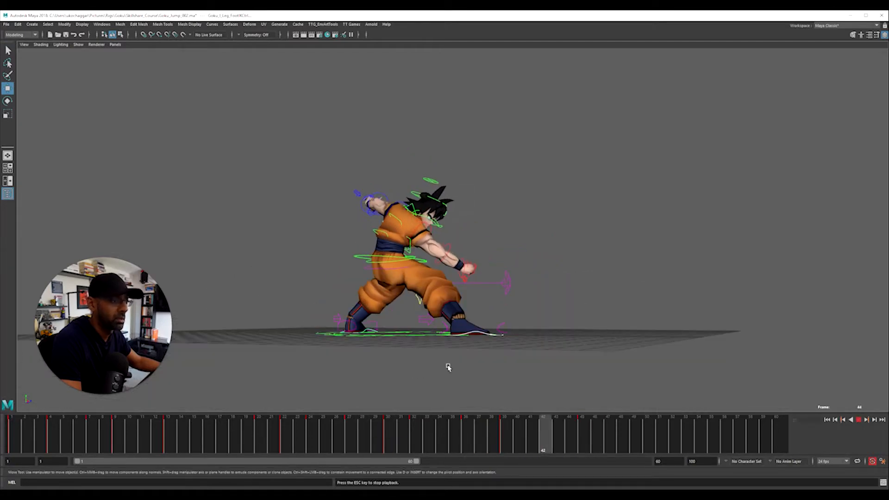
pyautogui.press('Escape')
# - Lower the root control slightly in the landing pose at frame 39 and play back the motion leading into it
pyautogui.moveTo(453, 421); pyautogui.dragTo(505, 440)
pyautogui.keyDown('alt'); pyautogui.moveTo(422, 353); pyautogui.dragTo(362, 265); pyautogui.keyUp('alt')
pyautogui.click(359, 258)
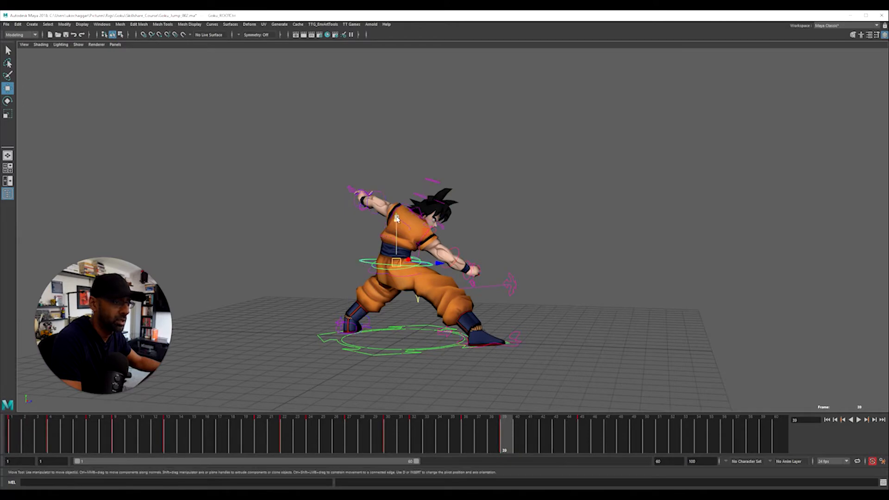
pyautogui.moveTo(396, 218); pyautogui.dragTo(394, 224)
pyautogui.moveTo(473, 423); pyautogui.dragTo(386, 423)
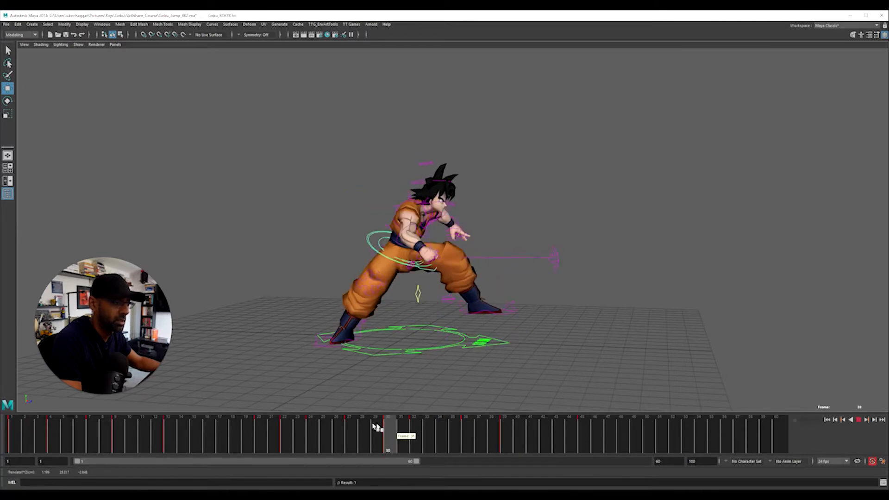
pyautogui.hotkey('alt', 'v')
# - Scrub between the poses at frames 30 and 36 and nudge the root control slightly lower at frame 32
pyautogui.moveTo(439, 446); pyautogui.dragTo(468, 443)
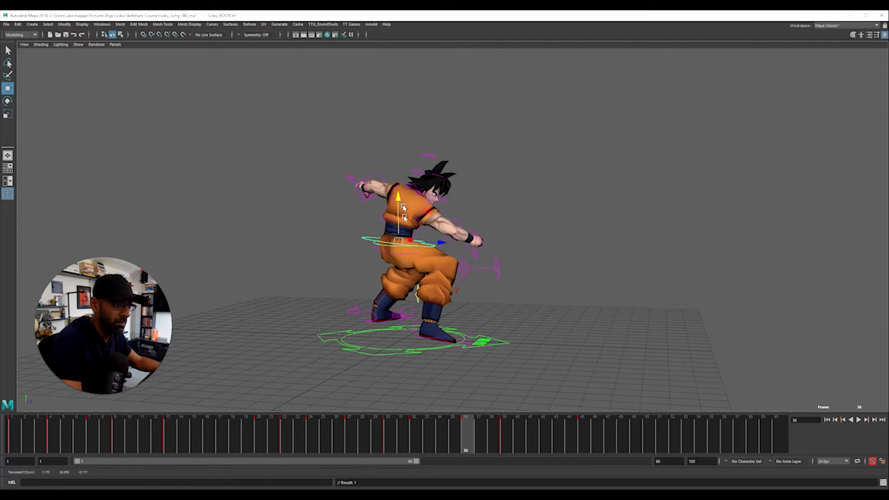
pyautogui.moveTo(392, 430); pyautogui.dragTo(434, 436)
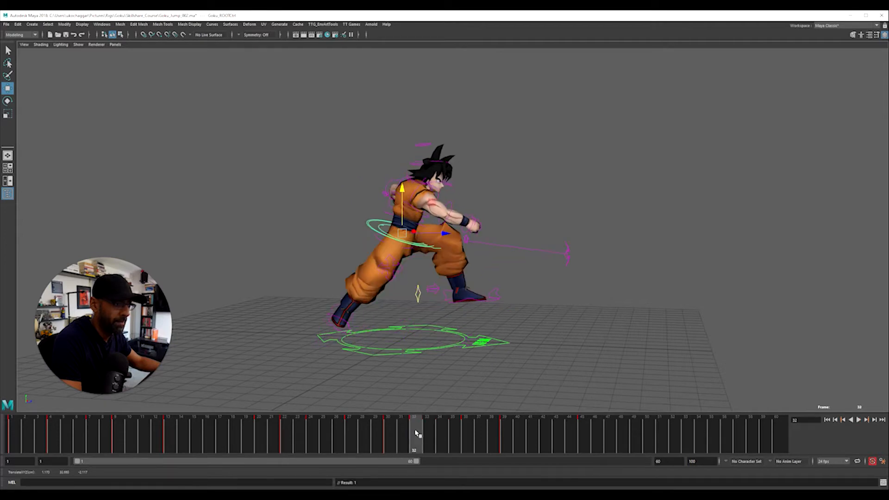
pyautogui.moveTo(378, 431); pyautogui.dragTo(413, 439)
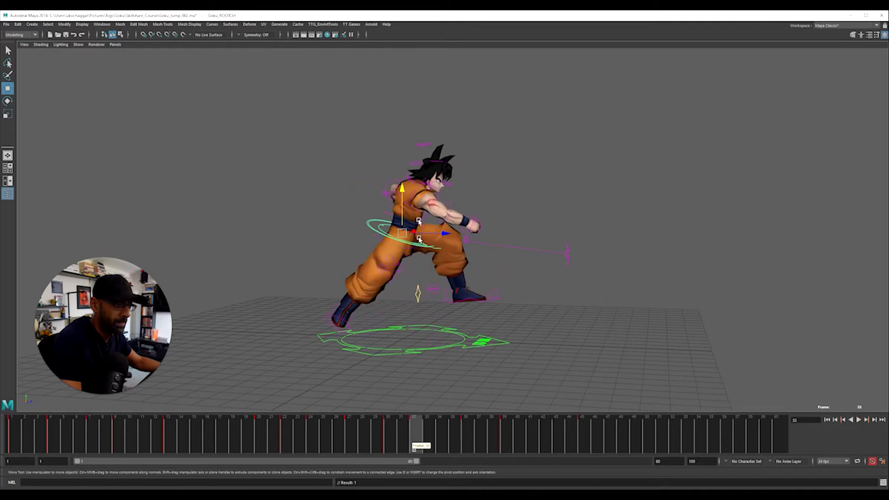
pyautogui.moveTo(404, 187); pyautogui.dragTo(405, 190)
# - Raise the root control slightly at frame 36 and review the hop by playing and scrubbing around it
pyautogui.moveTo(409, 437); pyautogui.dragTo(475, 444)
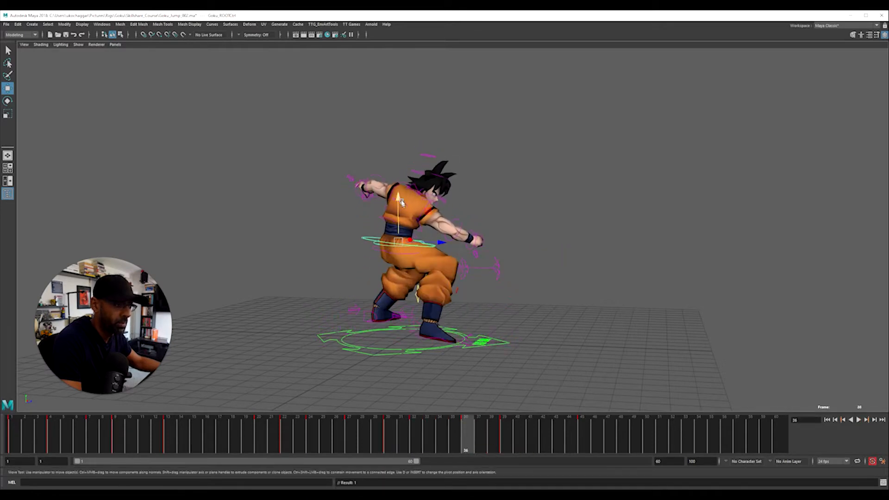
pyautogui.moveTo(398, 199); pyautogui.dragTo(398, 195)
pyautogui.moveTo(433, 431); pyautogui.dragTo(403, 446)
pyautogui.hotkey('alt', 'v')
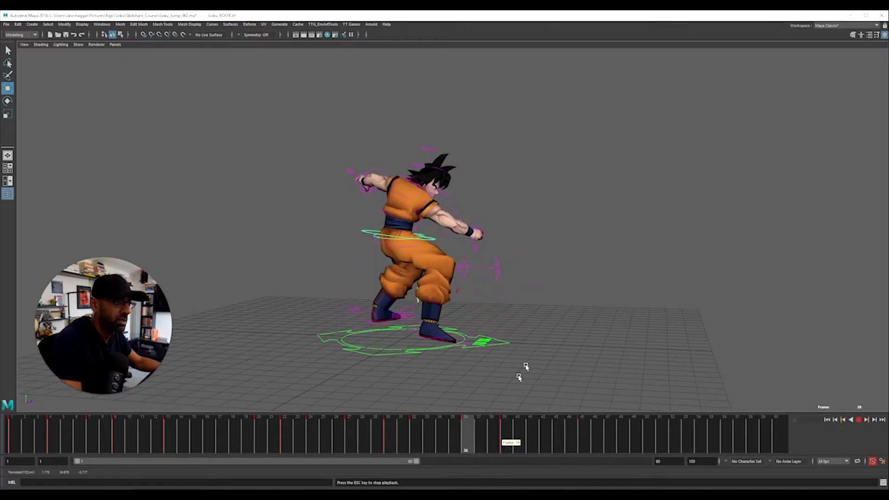
pyautogui.keyDown('alt'); pyautogui.moveTo(554, 351); pyautogui.dragTo(494, 363); pyautogui.keyUp('alt')
pyautogui.moveTo(471, 444); pyautogui.dragTo(452, 443)
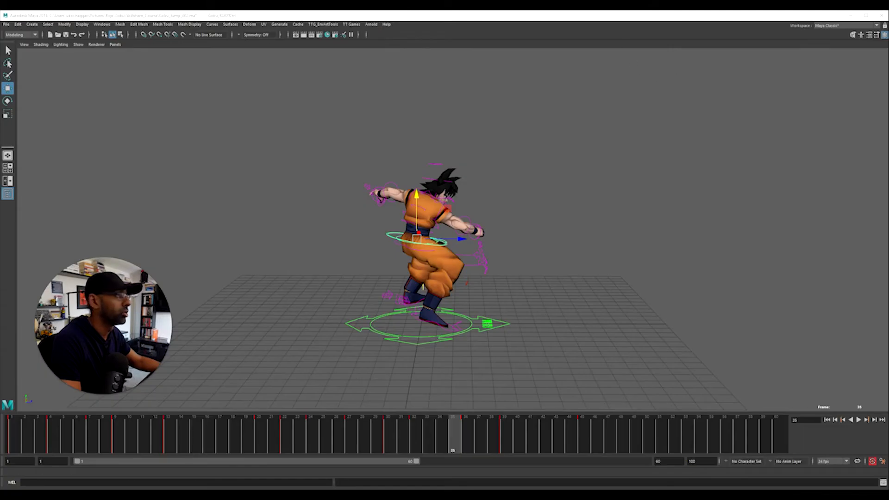
# - On the root's Translate Y curve in the Graph Editor, raise the frame 36 key and slightly lower the keys at frames 30 and 32
pyautogui.moveTo(888, 26); pyautogui.dragTo(281, 47)
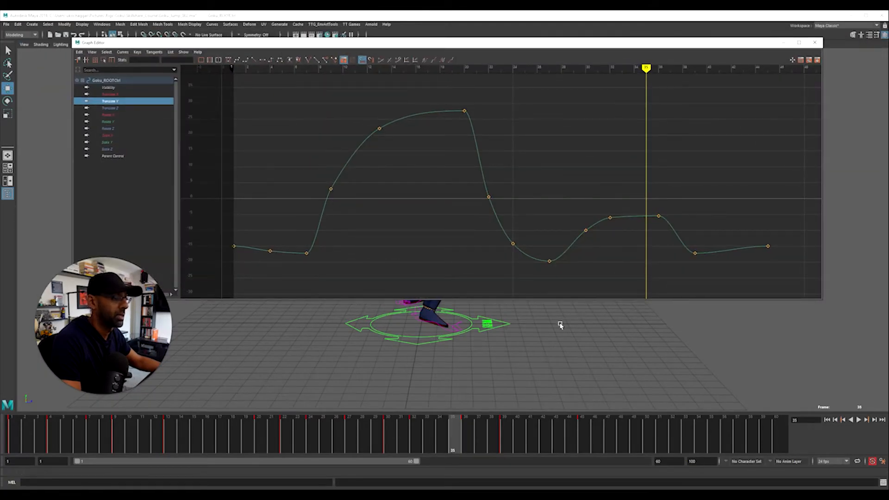
pyautogui.keyDown('alt'); pyautogui.moveTo(560, 325); pyautogui.dragTo(576, 349, button='middle'); pyautogui.keyUp('alt')
pyautogui.keyDown('alt'); pyautogui.moveTo(575, 349); pyautogui.dragTo(463, 423, button='right'); pyautogui.keyUp('alt')
pyautogui.keyDown('alt'); pyautogui.moveTo(504, 375); pyautogui.dragTo(488, 389, button='middle'); pyautogui.keyUp('alt')
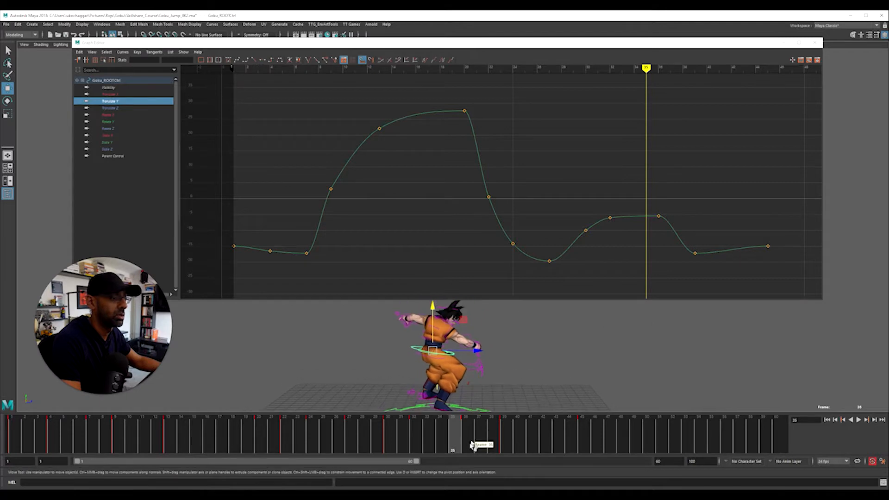
pyautogui.moveTo(473, 445); pyautogui.dragTo(453, 440)
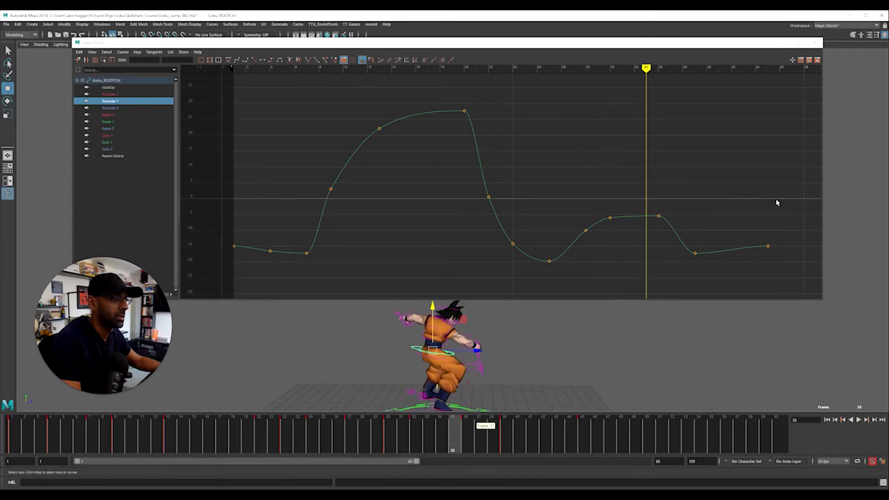
pyautogui.moveTo(653, 198); pyautogui.dragTo(679, 233)
pyautogui.keyDown('shift'); pyautogui.moveTo(679, 225); pyautogui.dragTo(680, 225, button='middle'); pyautogui.keyUp('shift')
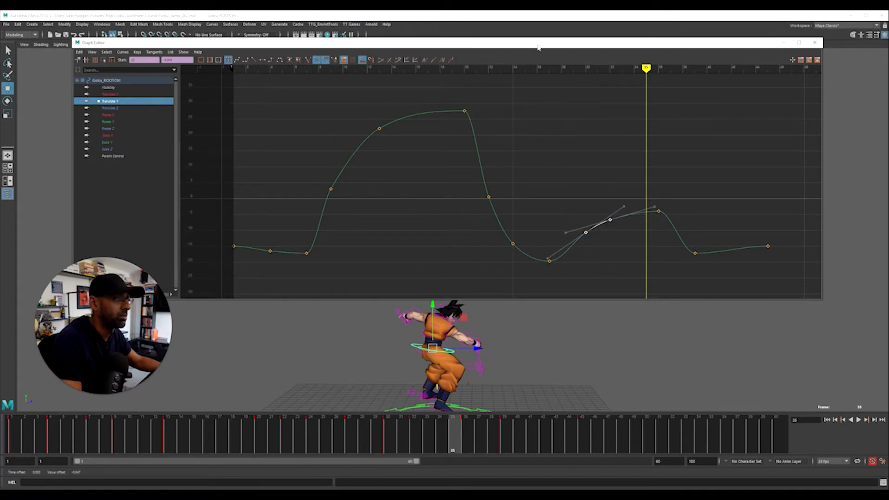
pyautogui.moveTo(538, 48); pyautogui.dragTo(888, 56)
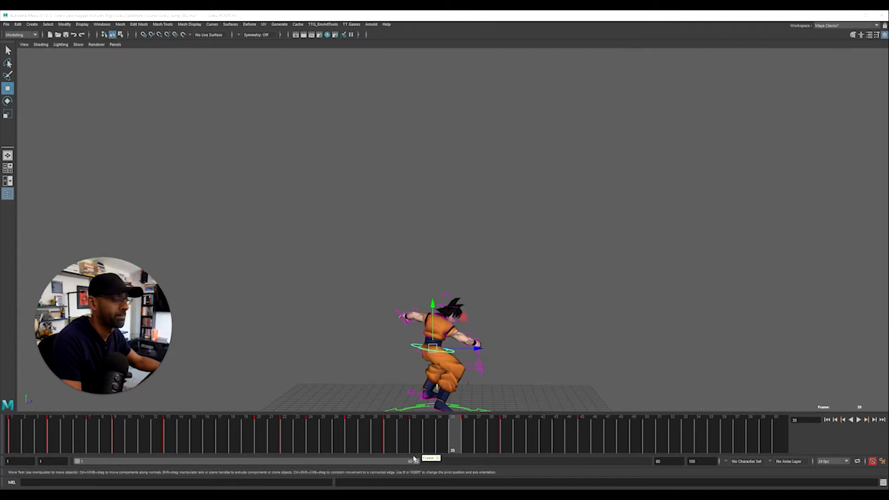
# - Play and scrub the jump from several angles and distances to examine the root's height changes and the overall timing
pyautogui.click(634, 338)
pyautogui.hotkey('alt', 'v')
pyautogui.keyDown('alt'); pyautogui.moveTo(563, 323); pyautogui.dragTo(556, 255); pyautogui.keyUp('alt')
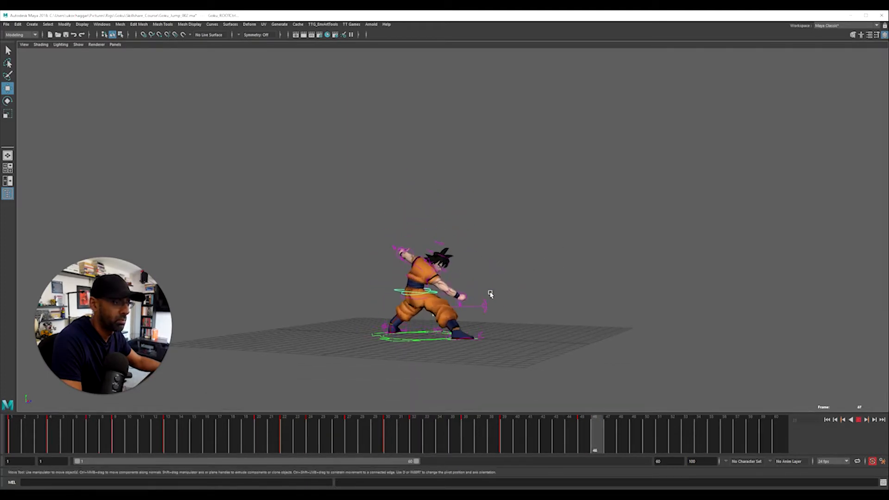
pyautogui.keyDown('alt'); pyautogui.moveTo(355, 338); pyautogui.dragTo(502, 356, button='right'); pyautogui.keyUp('alt')
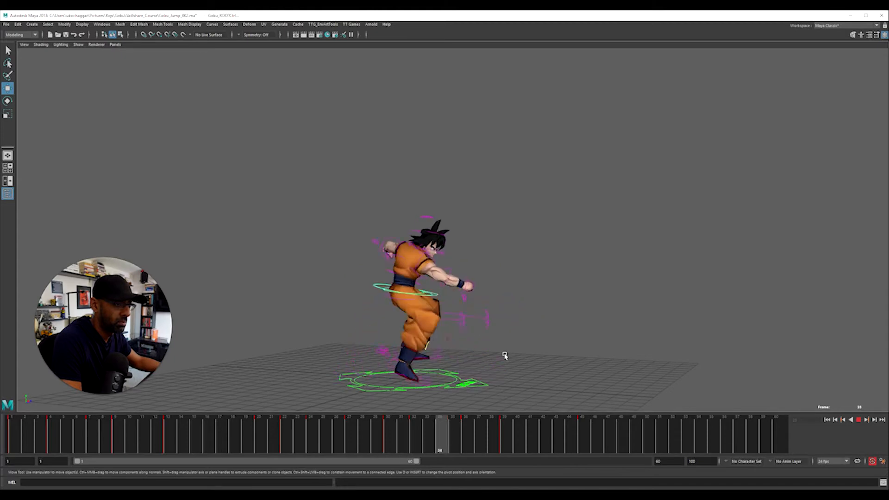
pyautogui.press('Escape')
pyautogui.moveTo(405, 438); pyautogui.dragTo(129, 401)
pyautogui.keyDown('alt'); pyautogui.moveTo(459, 321); pyautogui.dragTo(433, 330, button='right'); pyautogui.keyUp('alt')
pyautogui.hotkey('alt', 'v')
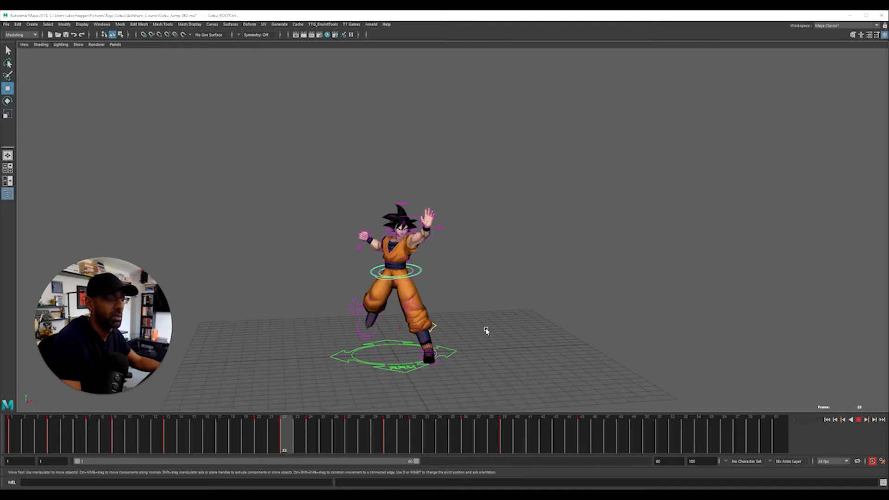
pyautogui.keyDown('alt'); pyautogui.moveTo(499, 277); pyautogui.dragTo(456, 308); pyautogui.keyUp('alt')
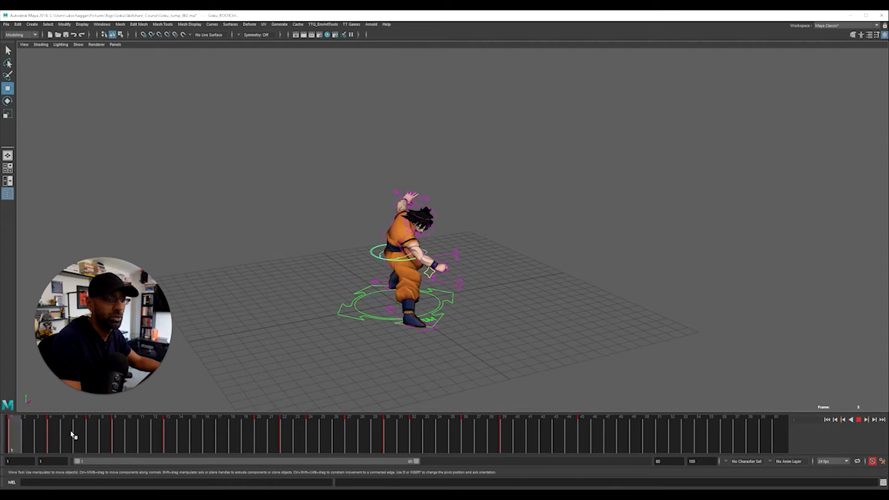
pyautogui.moveTo(66, 441); pyautogui.dragTo(292, 449)
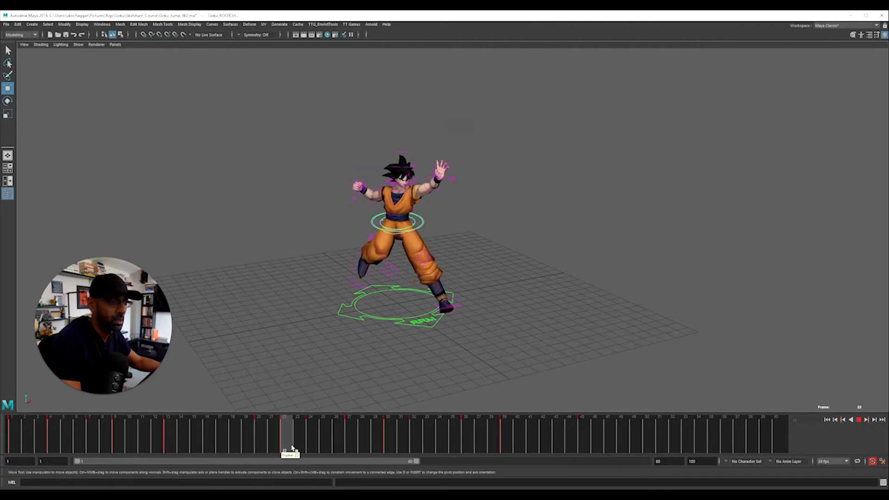
# - Scrub and play the full jump from side, close and wide views to examine the whole body's arc and landing
pyautogui.keyDown('alt'); pyautogui.moveTo(334, 345); pyautogui.dragTo(419, 344); pyautogui.keyUp('alt')
pyautogui.keyDown('alt'); pyautogui.moveTo(418, 344); pyautogui.dragTo(504, 340, button='right'); pyautogui.keyUp('alt')
pyautogui.keyDown('alt'); pyautogui.moveTo(504, 340); pyautogui.dragTo(516, 336); pyautogui.keyUp('alt')
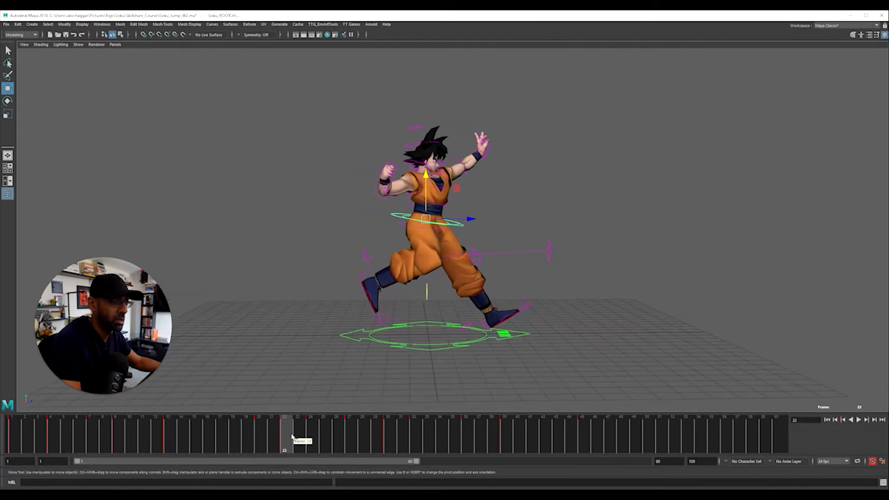
pyautogui.moveTo(292, 437); pyautogui.dragTo(351, 443)
pyautogui.keyDown('alt'); pyautogui.moveTo(465, 321); pyautogui.dragTo(482, 316, button='right'); pyautogui.keyUp('alt')
pyautogui.keyDown('alt'); pyautogui.moveTo(479, 315); pyautogui.dragTo(417, 302, button='middle'); pyautogui.keyUp('alt')
pyautogui.moveTo(355, 451); pyautogui.dragTo(194, 416)
pyautogui.moveTo(13, 405); pyautogui.dragTo(9, 406)
pyautogui.keyDown('alt'); pyautogui.moveTo(412, 315); pyautogui.dragTo(310, 306); pyautogui.keyUp('alt')
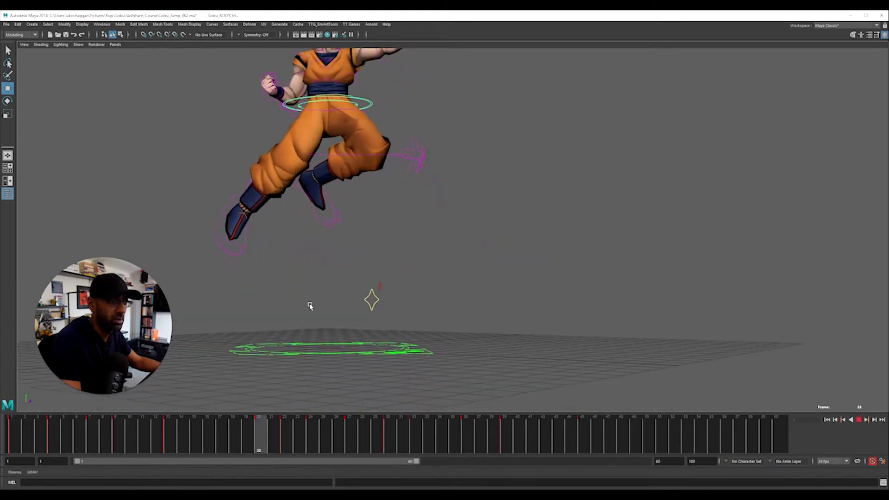
pyautogui.keyDown('alt'); pyautogui.moveTo(310, 306); pyautogui.dragTo(300, 304, button='right'); pyautogui.keyUp('alt')
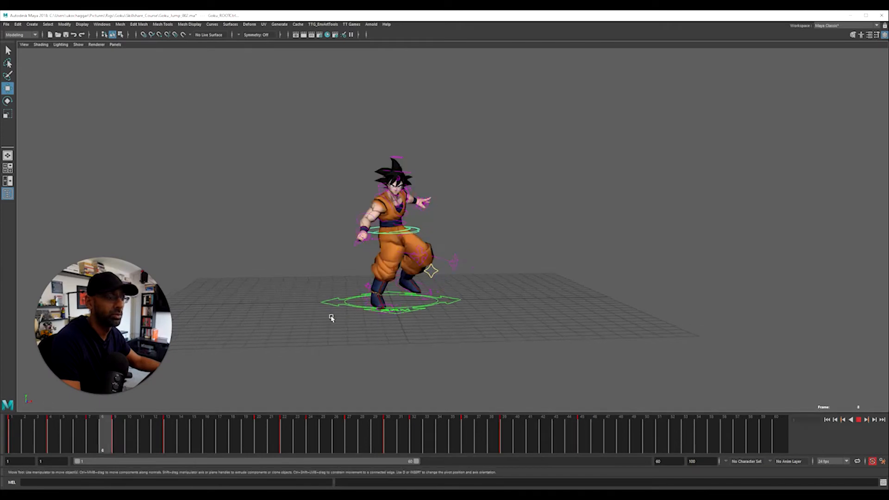
pyautogui.hotkey('alt', 'v')
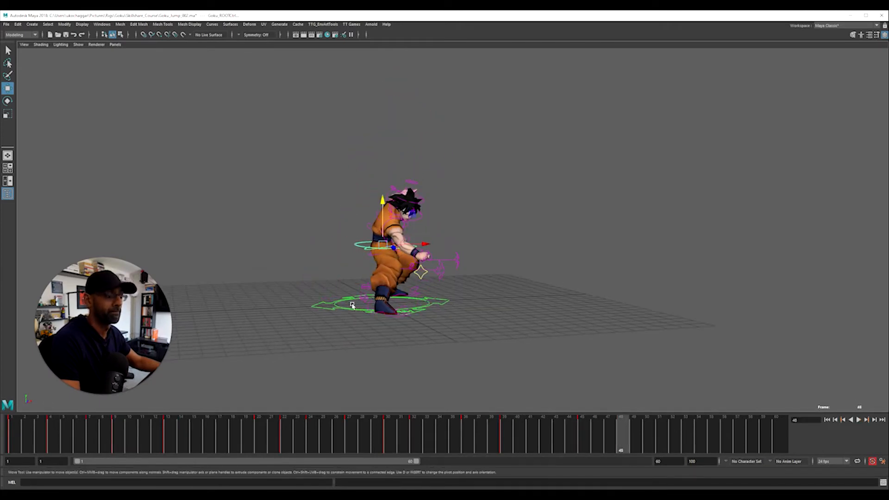
# - Return the animation to frame 1 and save the scene
pyautogui.moveTo(196, 440); pyautogui.dragTo(13, 439)
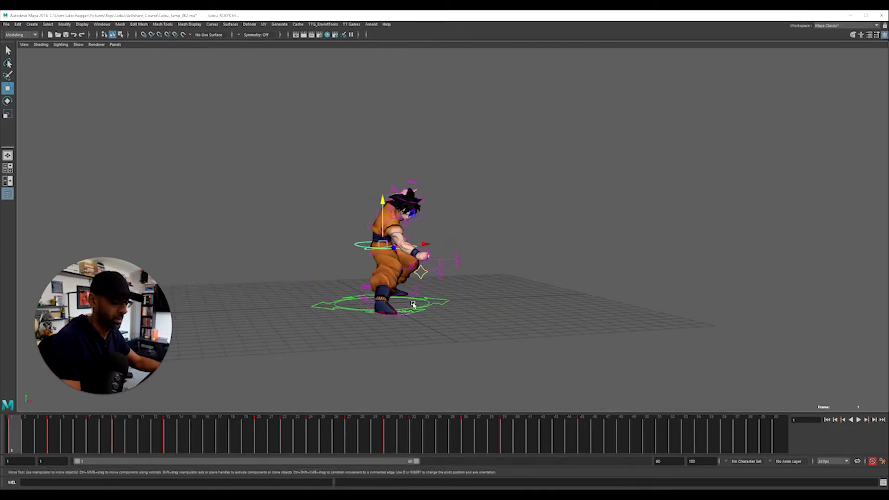
pyautogui.hotkey('ctrl', 's')
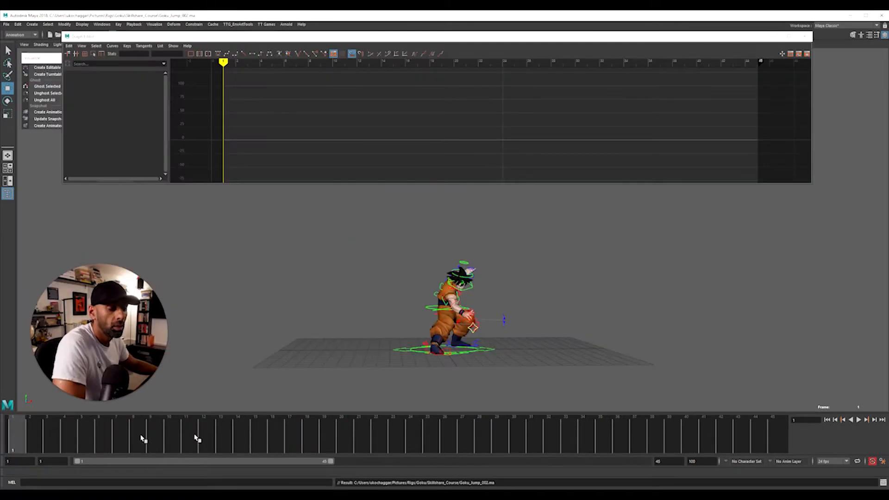
# - Select the head control and move the Graph Editor out of the way of the viewport
pyautogui.moveTo(71, 436); pyautogui.dragTo(17, 422)
pyautogui.scroll(3, 527, 308)
pyautogui.keyDown('alt'); pyautogui.moveTo(543, 316); pyautogui.dragTo(454, 266); pyautogui.keyUp('alt')
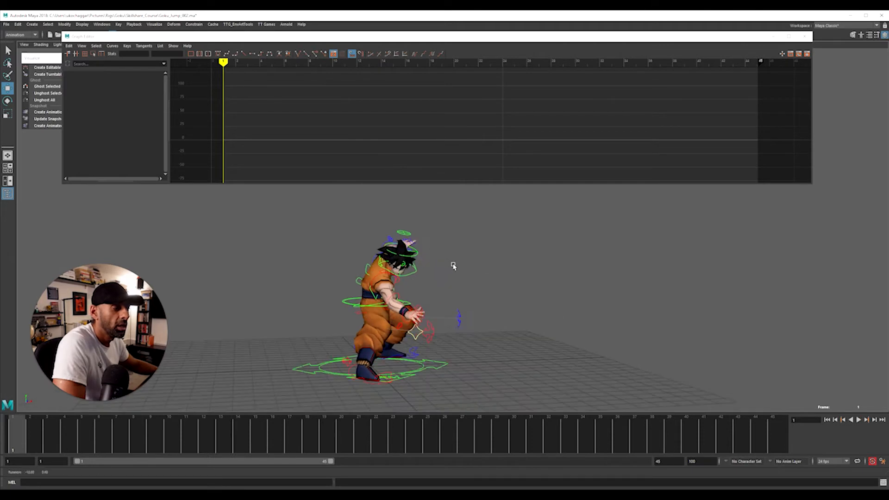
pyautogui.click(419, 271)
pyautogui.moveTo(58, 435)
pyautogui.mouseDown()
pyautogui.moveTo(16, 425)
pyautogui.moveTo(59, 431)
pyautogui.mouseUp()
pyautogui.scroll(-2, 499, 277)
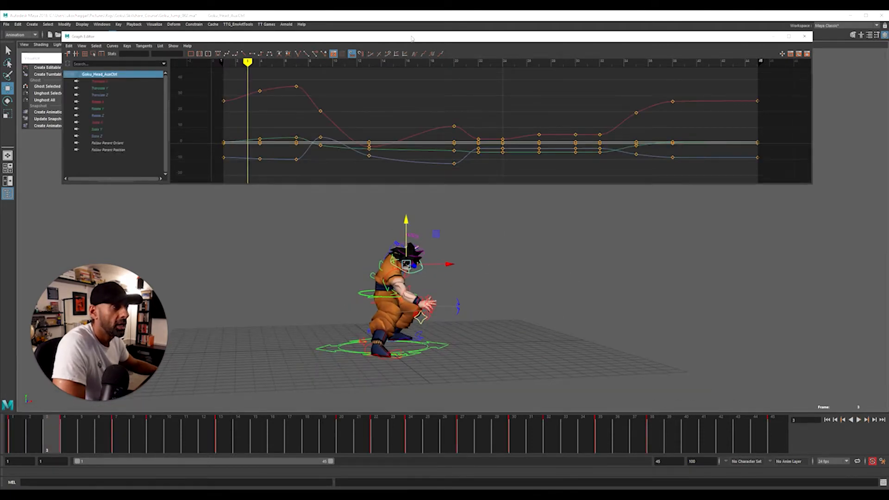
pyautogui.moveTo(411, 39); pyautogui.dragTo(888, 88)
# - With the rig controls hidden, scrub frames 1 to 20 from several angles to examine how the head moves during the takeoff
pyautogui.keyDown('alt'); pyautogui.moveTo(375, 302); pyautogui.dragTo(324, 319); pyautogui.keyUp('alt')
pyautogui.hotkey('alt', '1')
pyautogui.hotkey('alt', '1')
pyautogui.click(34, 448)
pyautogui.moveTo(34, 448); pyautogui.dragTo(64, 451)
pyautogui.keyDown('alt'); pyautogui.moveTo(440, 324); pyautogui.dragTo(460, 341); pyautogui.keyUp('alt')
pyautogui.moveTo(83, 431)
pyautogui.mouseDown()
pyautogui.moveTo(213, 431)
pyautogui.moveTo(65, 433)
pyautogui.moveTo(250, 435)
pyautogui.mouseUp()
pyautogui.keyDown('alt'); pyautogui.moveTo(320, 352); pyautogui.dragTo(470, 326); pyautogui.keyUp('alt')
pyautogui.moveTo(251, 436); pyautogui.dragTo(221, 435)
pyautogui.keyDown('alt'); pyautogui.moveTo(347, 350); pyautogui.dragTo(547, 320); pyautogui.keyUp('alt')
pyautogui.moveTo(352, 435)
pyautogui.mouseDown()
pyautogui.moveTo(363, 435)
pyautogui.moveTo(348, 443)
pyautogui.mouseUp()
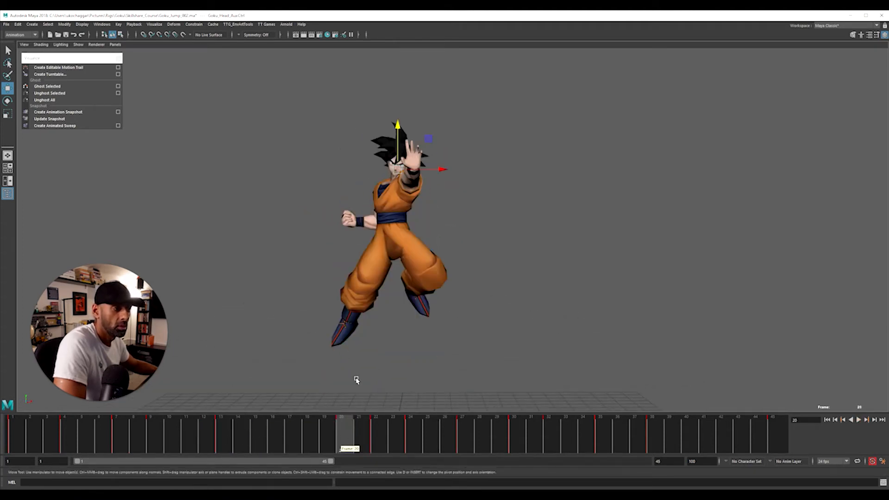
pyautogui.keyDown('alt'); pyautogui.moveTo(356, 380); pyautogui.dragTo(377, 379); pyautogui.keyUp('alt')
pyautogui.moveTo(322, 436)
pyautogui.mouseDown()
pyautogui.moveTo(288, 427)
pyautogui.moveTo(235, 438)
pyautogui.moveTo(310, 444)
pyautogui.moveTo(225, 438)
pyautogui.moveTo(204, 447)
pyautogui.moveTo(260, 452)
pyautogui.moveTo(150, 444)
pyautogui.mouseUp()
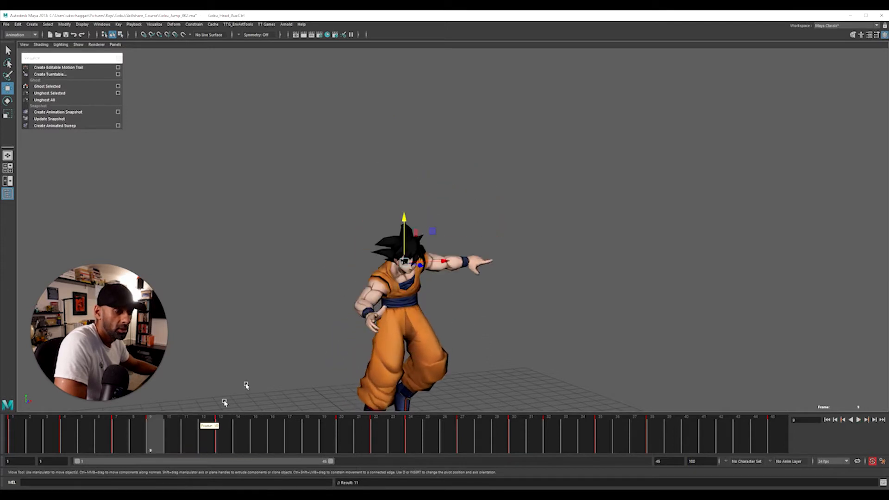
# - Try rotating the head control at frame 9, and delete its keys across frames 3 to 10
pyautogui.press('e')
pyautogui.moveTo(378, 256); pyautogui.dragTo(410, 230)
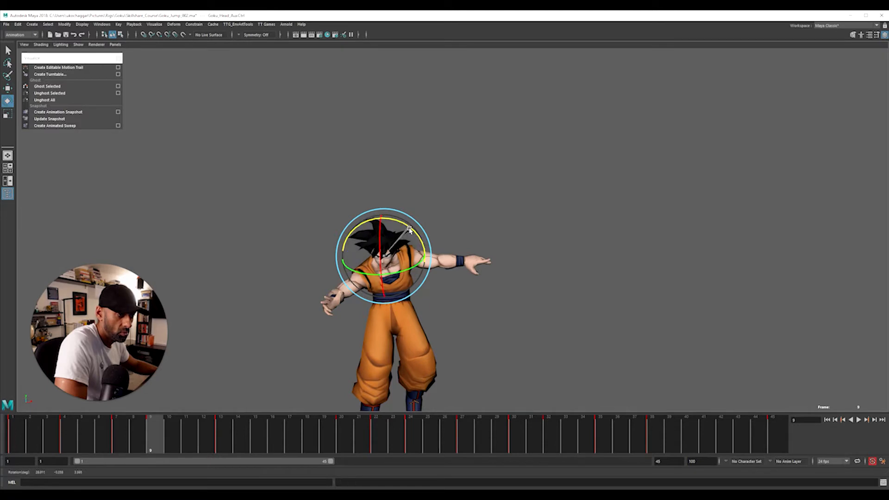
pyautogui.moveTo(231, 441); pyautogui.dragTo(171, 441)
pyautogui.rightClick(171, 439)
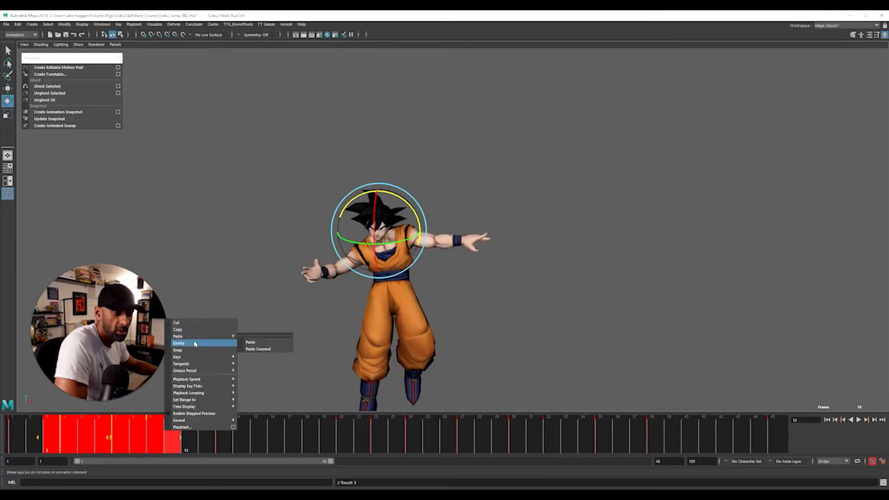
pyautogui.click(195, 344)
# - Rotate the head control into new keyed poses at frames 7 and 10 and scrub between them
pyautogui.moveTo(85, 439); pyautogui.dragTo(136, 441)
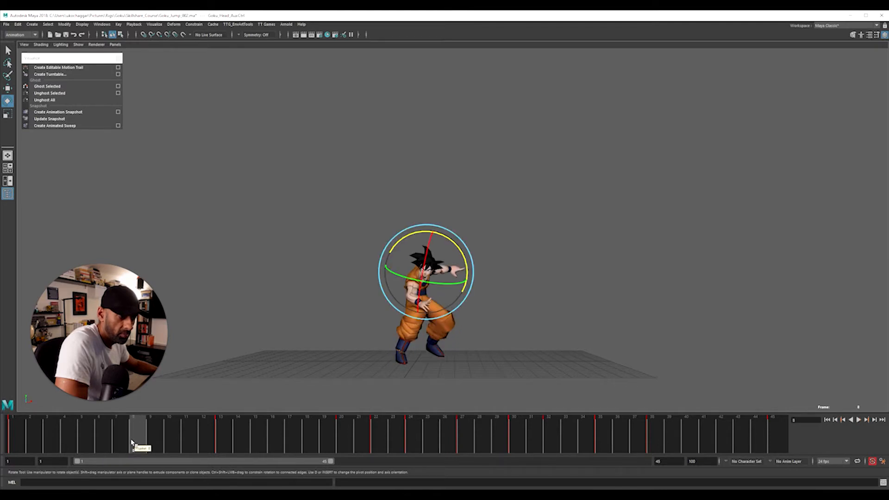
pyautogui.click(124, 442)
pyautogui.click(437, 292)
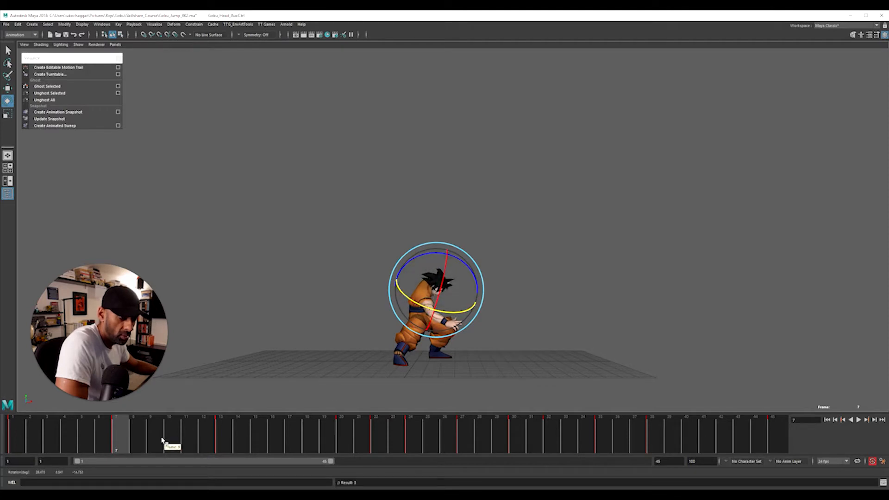
pyautogui.moveTo(162, 440)
pyautogui.mouseDown()
pyautogui.moveTo(10, 441)
pyautogui.moveTo(222, 456)
pyautogui.moveTo(171, 453)
pyautogui.mouseUp()
pyautogui.click(393, 256)
pyautogui.moveTo(453, 231); pyautogui.dragTo(449, 226)
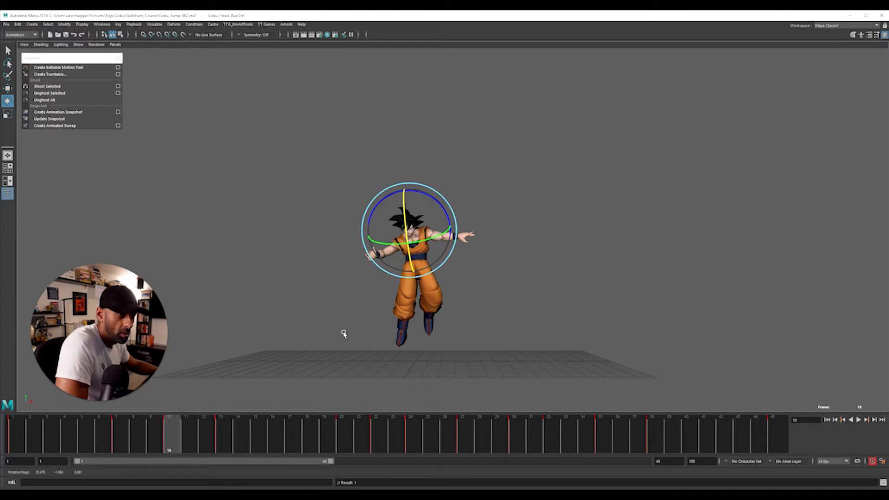
pyautogui.moveTo(143, 443); pyautogui.dragTo(177, 444)
# - Select the neck control and examine its pose around frame 10 with the rig controls hidden
pyautogui.scroll(8, 421, 290)
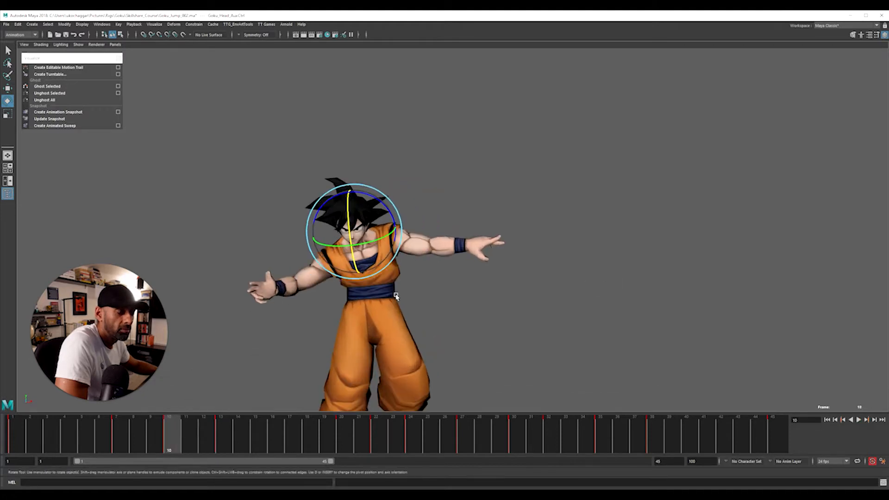
pyautogui.keyDown('alt'); pyautogui.moveTo(419, 290); pyautogui.dragTo(438, 298, button='middle'); pyautogui.keyUp('alt')
pyautogui.keyDown('alt'); pyautogui.moveTo(437, 299); pyautogui.dragTo(435, 291); pyautogui.keyUp('alt')
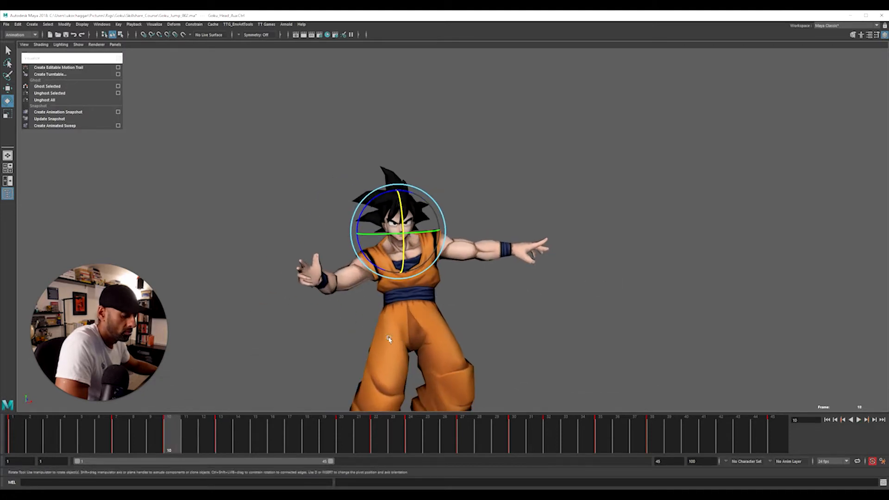
pyautogui.hotkey('alt', '1')
pyautogui.click(482, 292)
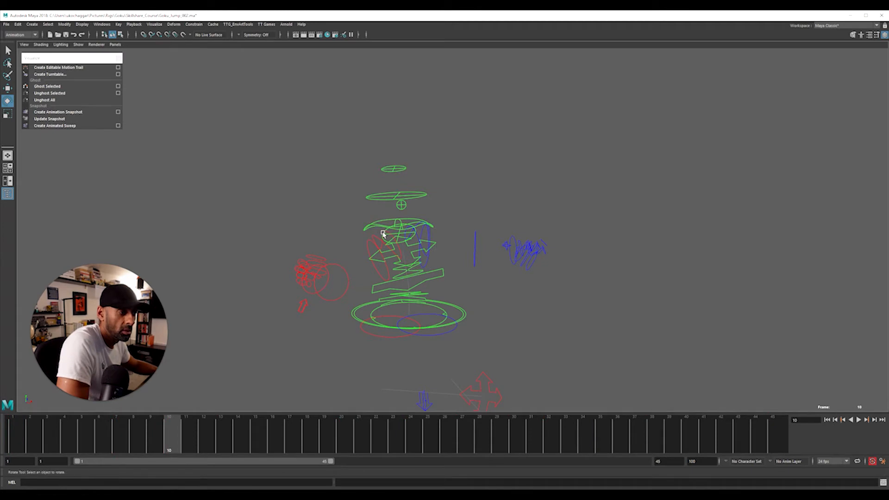
pyautogui.hotkey('alt', '1')
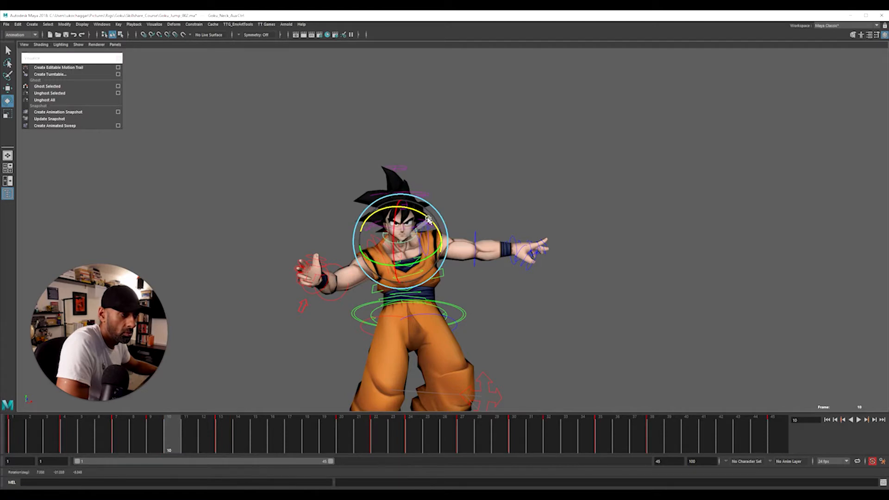
pyautogui.keyDown('alt'); pyautogui.moveTo(497, 286); pyautogui.dragTo(380, 312); pyautogui.keyUp('alt')
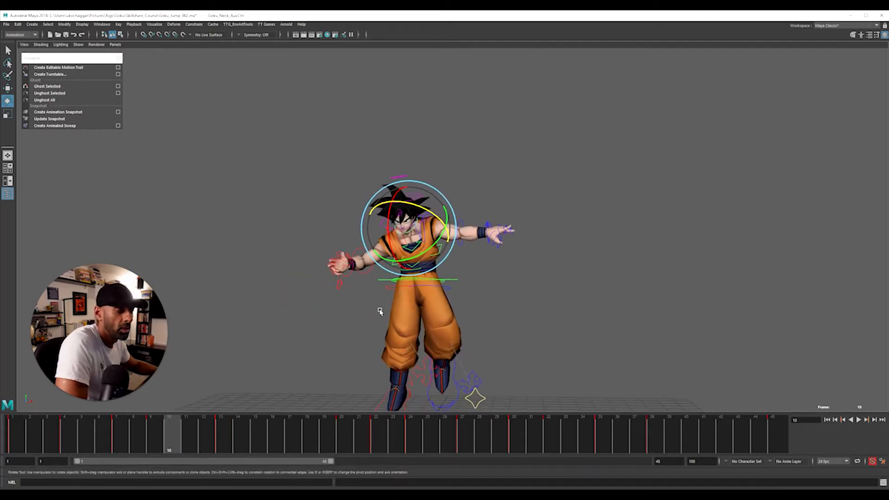
pyautogui.keyDown('alt'); pyautogui.moveTo(491, 318); pyautogui.dragTo(413, 337); pyautogui.keyUp('alt')
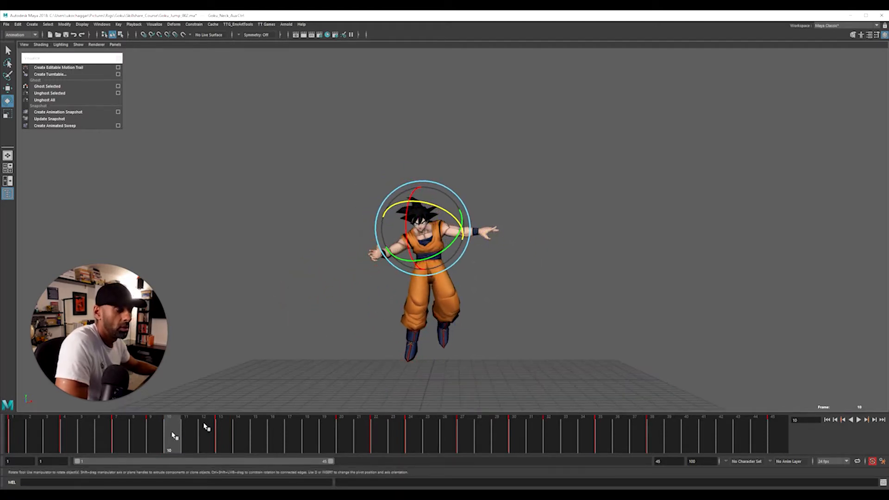
pyautogui.moveTo(173, 427); pyautogui.dragTo(159, 440)
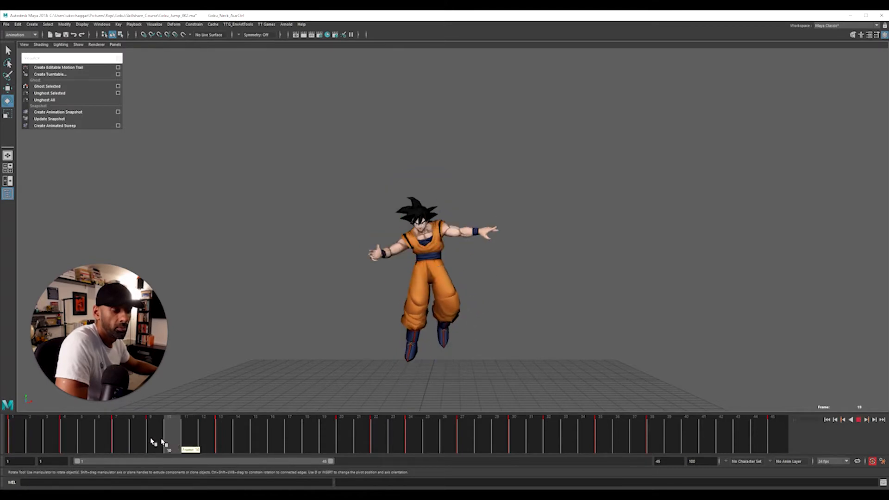
# - Delete the neck control's keys across frames 6 to 10 and at frame 4
pyautogui.keyDown('shift'); pyautogui.moveTo(95, 444); pyautogui.dragTo(165, 444); pyautogui.keyUp('shift')
pyautogui.rightClick(173, 445)
pyautogui.click(180, 348)
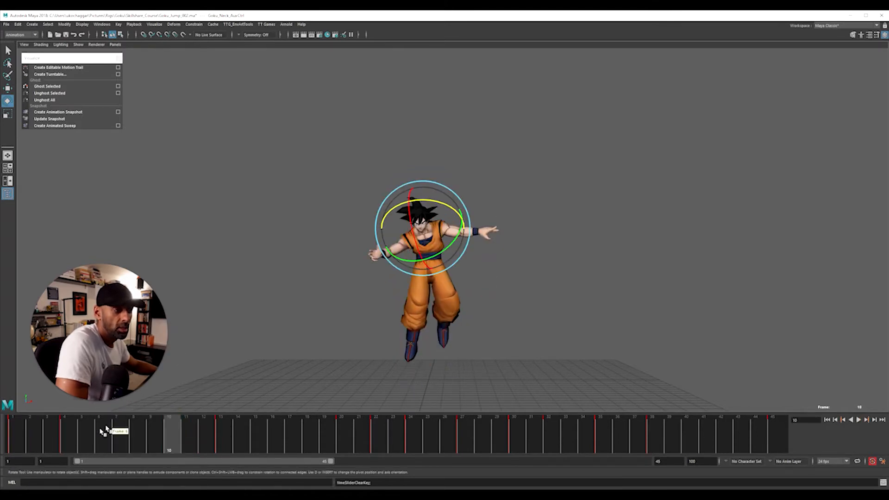
pyautogui.click(66, 435)
pyautogui.rightClick(68, 435)
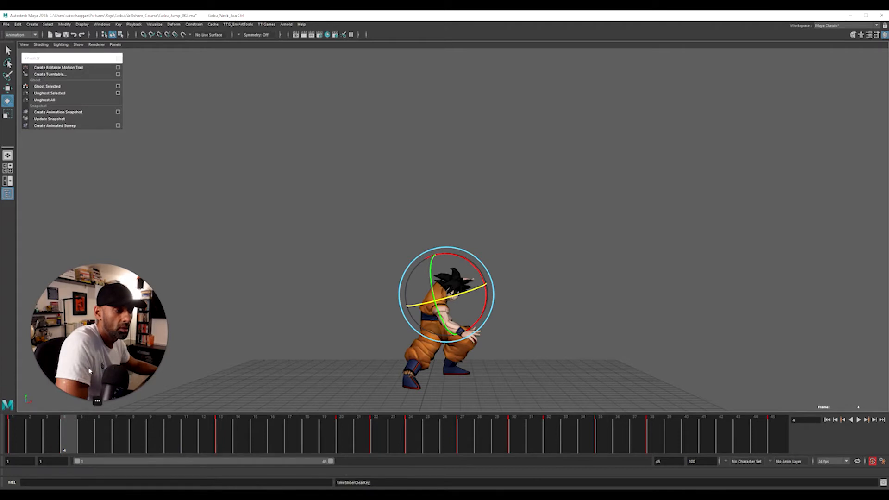
# - Scrub and play the takeoff from front and elevated views to examine the simplified neck and head motion
pyautogui.moveTo(28, 431); pyautogui.dragTo(202, 431)
pyautogui.moveTo(266, 431); pyautogui.dragTo(195, 431)
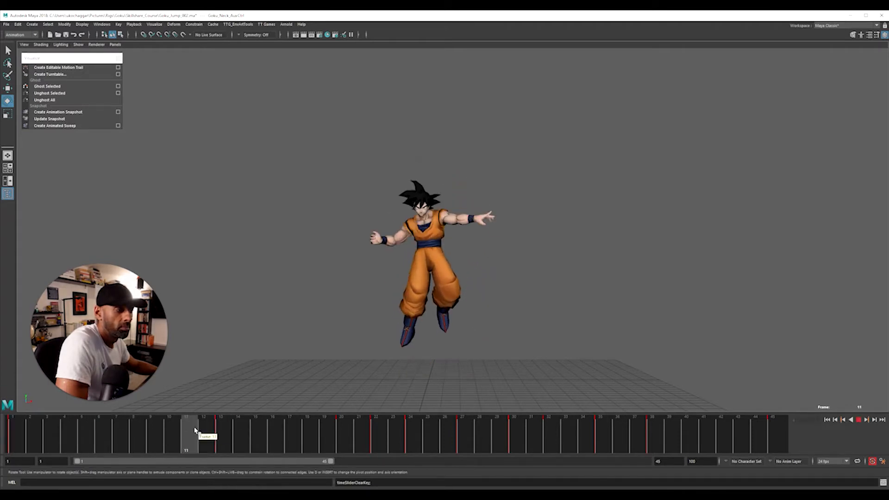
pyautogui.keyDown('alt'); pyautogui.moveTo(315, 355); pyautogui.dragTo(319, 360); pyautogui.keyUp('alt')
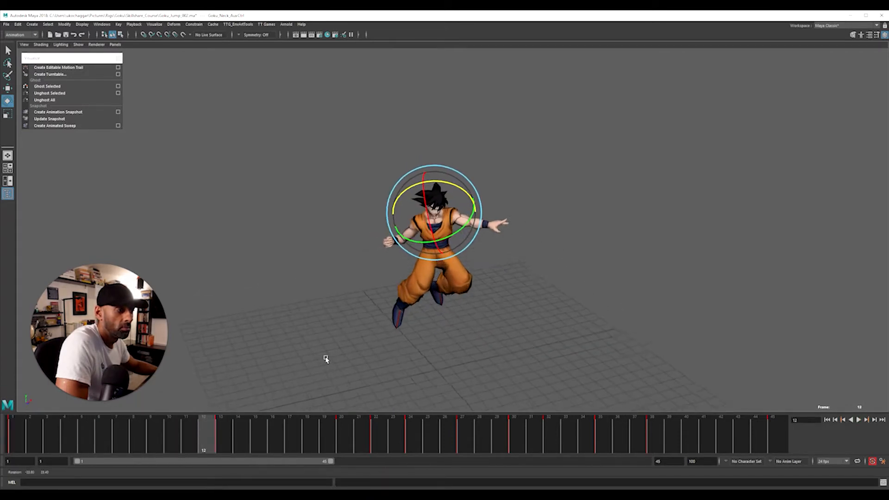
pyautogui.moveTo(253, 423); pyautogui.dragTo(156, 425)
pyautogui.keyDown('alt'); pyautogui.moveTo(228, 365); pyautogui.dragTo(322, 331); pyautogui.keyUp('alt')
pyautogui.hotkey('alt', 'v')
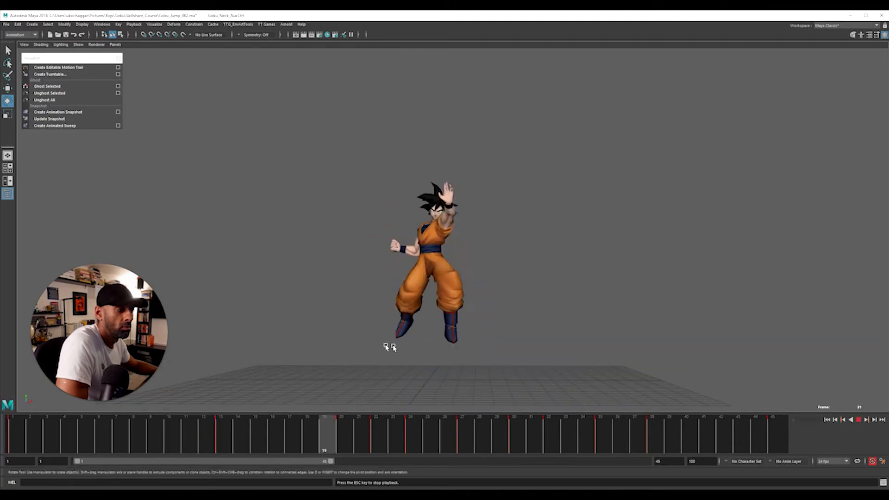
pyautogui.press('Escape')
pyautogui.keyDown('alt'); pyautogui.moveTo(386, 347); pyautogui.dragTo(250, 353); pyautogui.keyUp('alt')
pyautogui.moveTo(127, 435); pyautogui.dragTo(10, 440)
pyautogui.hotkey('alt', 'v')
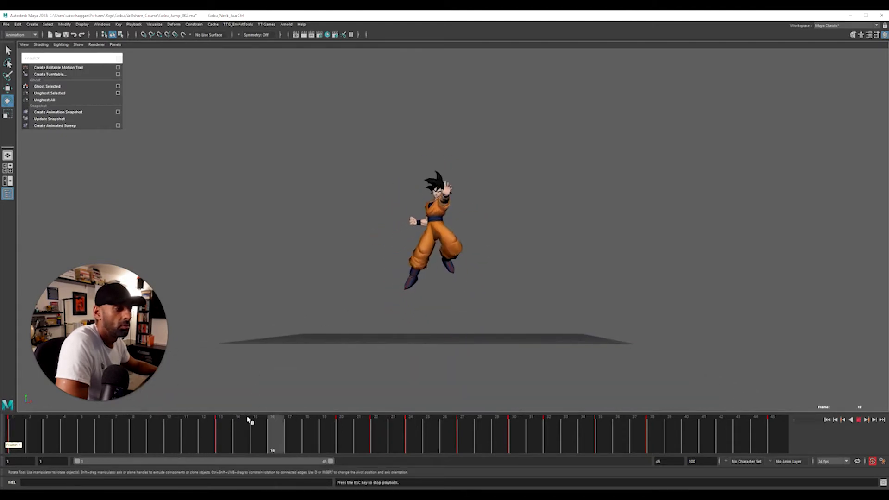
pyautogui.press('Escape')
# - Examine the poses around frames 9 to 12 from the side and up close, and replay the jump from frame 1
pyautogui.moveTo(86, 440); pyautogui.dragTo(159, 441)
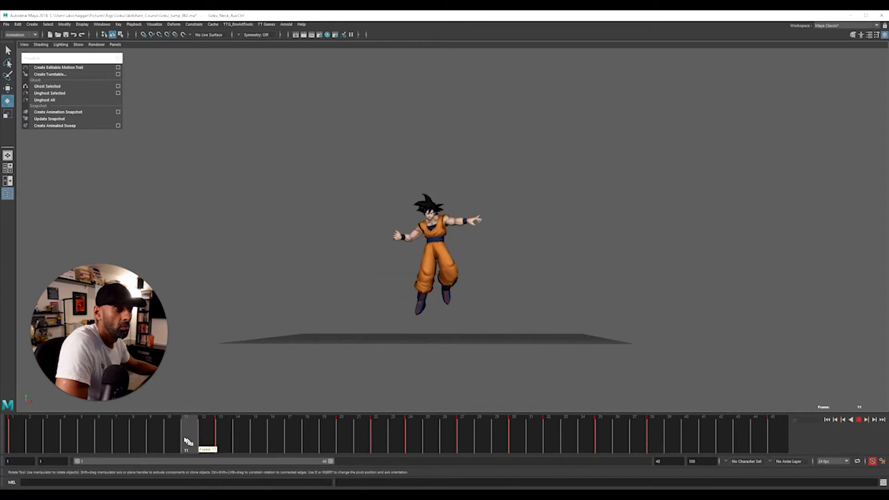
pyautogui.keyDown('alt'); pyautogui.moveTo(310, 349); pyautogui.dragTo(425, 351); pyautogui.keyUp('alt')
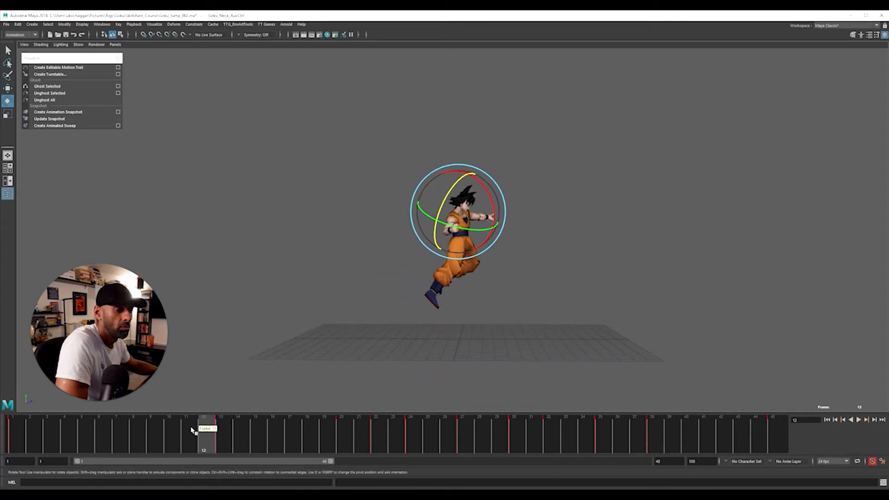
pyautogui.moveTo(191, 430); pyautogui.dragTo(150, 426)
pyautogui.hotkey('alt', 'v')
pyautogui.keyDown('alt'); pyautogui.moveTo(258, 389); pyautogui.dragTo(571, 308, button='right'); pyautogui.keyUp('alt')
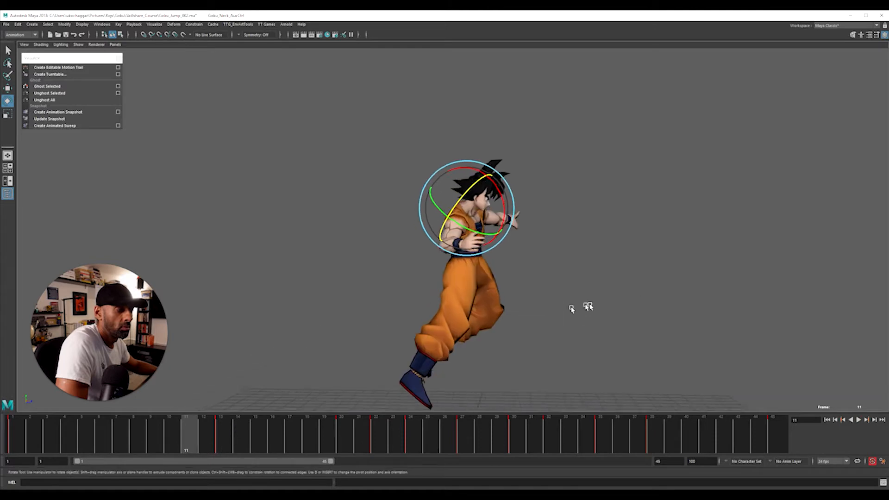
pyautogui.keyDown('alt'); pyautogui.moveTo(580, 306); pyautogui.dragTo(480, 335); pyautogui.keyUp('alt')
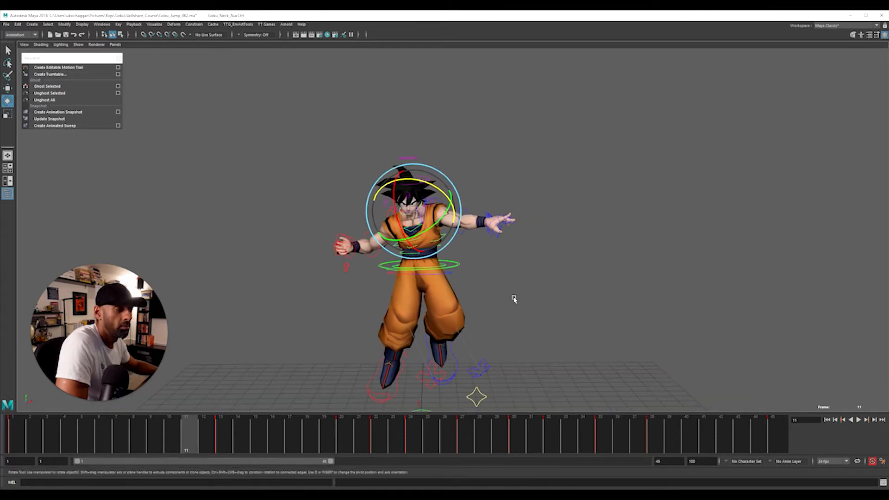
pyautogui.keyDown('alt'); pyautogui.moveTo(540, 274); pyautogui.dragTo(329, 359); pyautogui.keyUp('alt')
pyautogui.click(23, 438)
pyautogui.hotkey('alt', 'v')
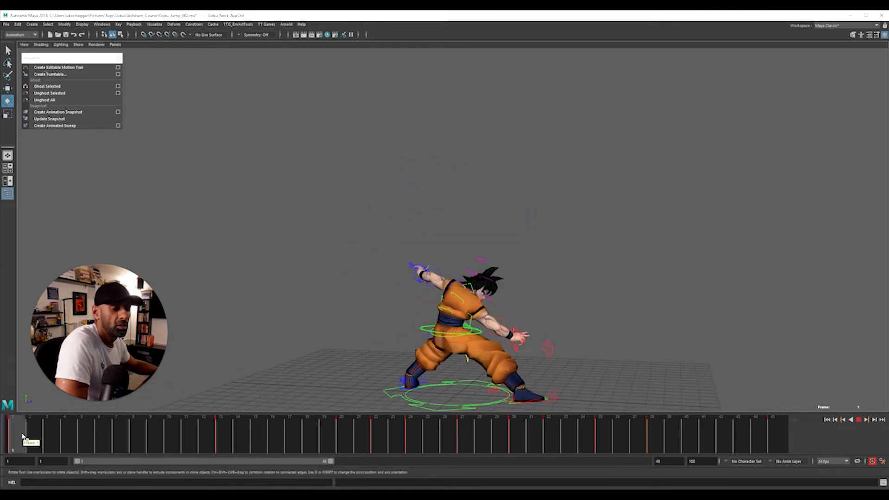
# - Select the upper spine control and adjust its rotation at frame 10, keying the pose and checking it against the crouch
pyautogui.moveTo(23, 437); pyautogui.dragTo(176, 434)
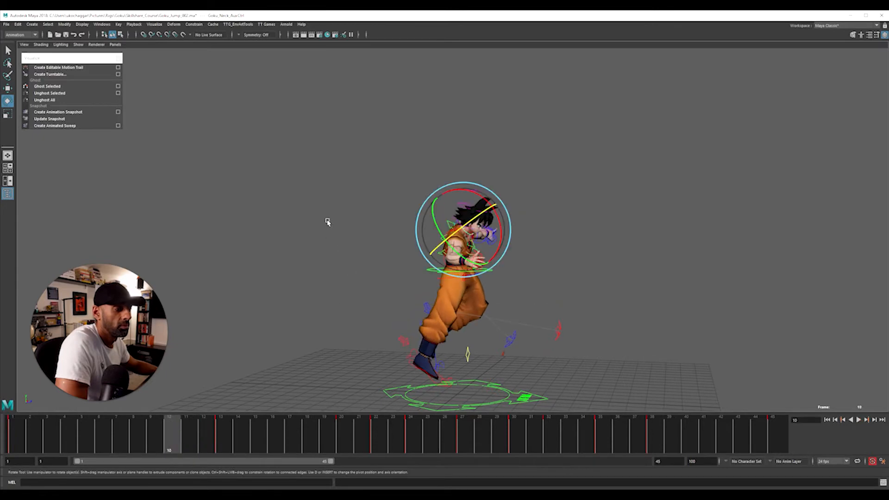
pyautogui.keyDown('alt'); pyautogui.moveTo(365, 333); pyautogui.dragTo(288, 336); pyautogui.keyUp('alt')
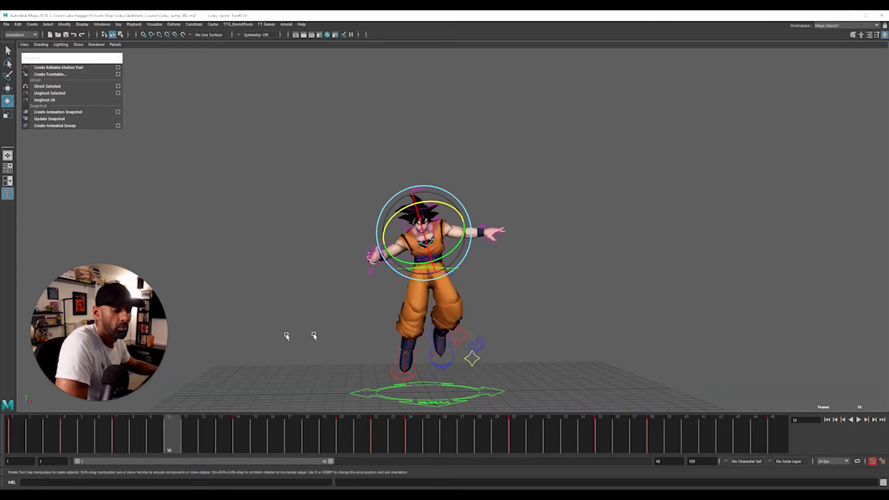
pyautogui.keyDown('alt'); pyautogui.moveTo(287, 336); pyautogui.dragTo(195, 352, button='right'); pyautogui.keyUp('alt')
pyautogui.click(116, 434)
pyautogui.moveTo(153, 428); pyautogui.dragTo(37, 438)
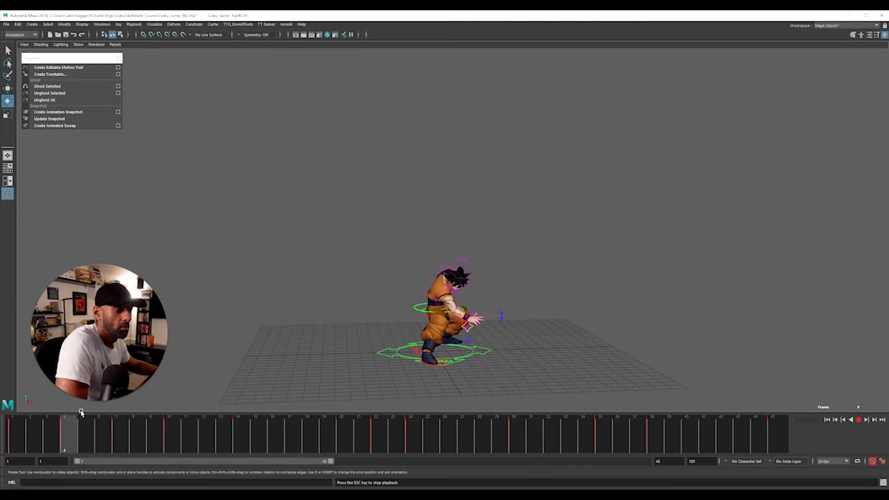
# - Replay the takeoff and examine the torso poses around frames 9 to 13 from the side and front
pyautogui.click(156, 445)
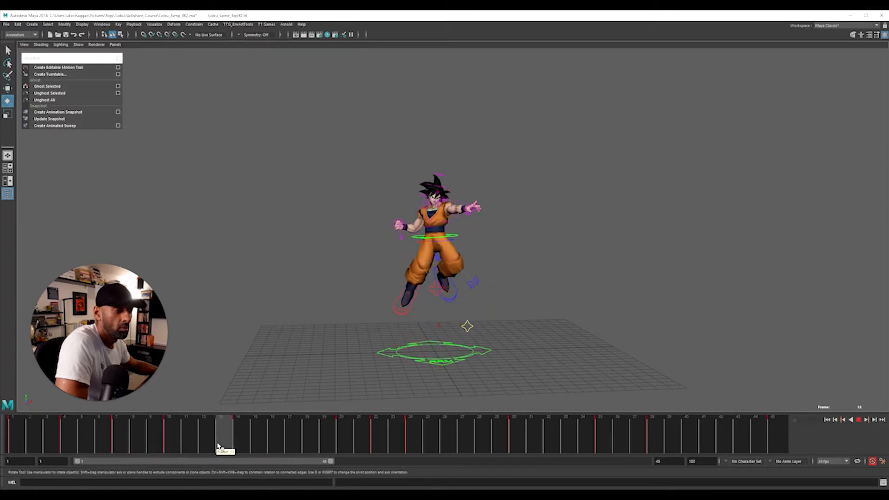
pyautogui.moveTo(218, 445); pyautogui.dragTo(175, 444)
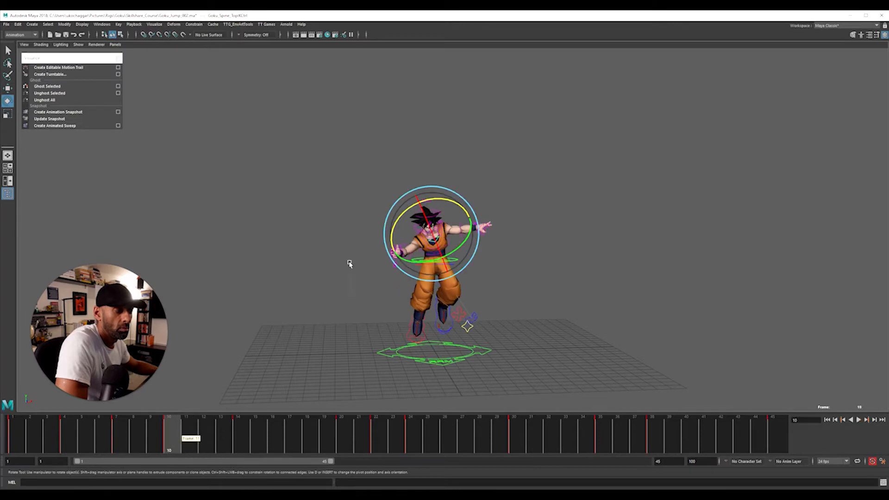
pyautogui.hotkey('alt', 'v')
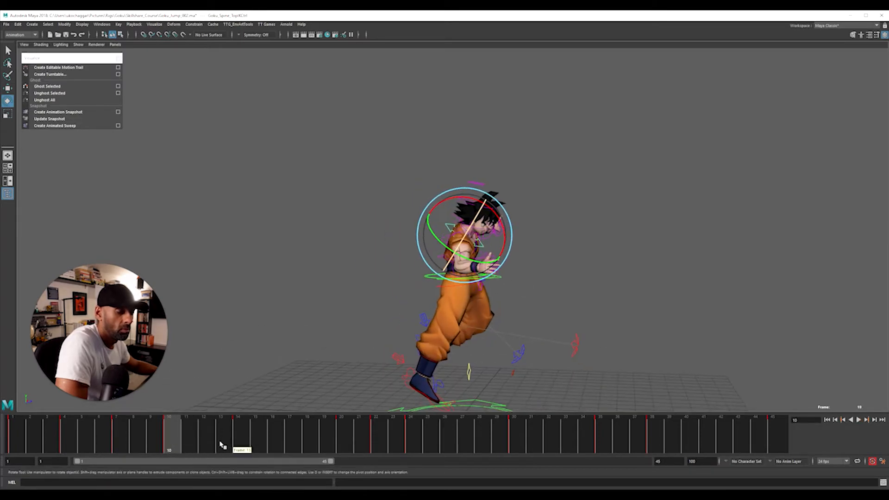
pyautogui.moveTo(225, 440); pyautogui.dragTo(208, 448)
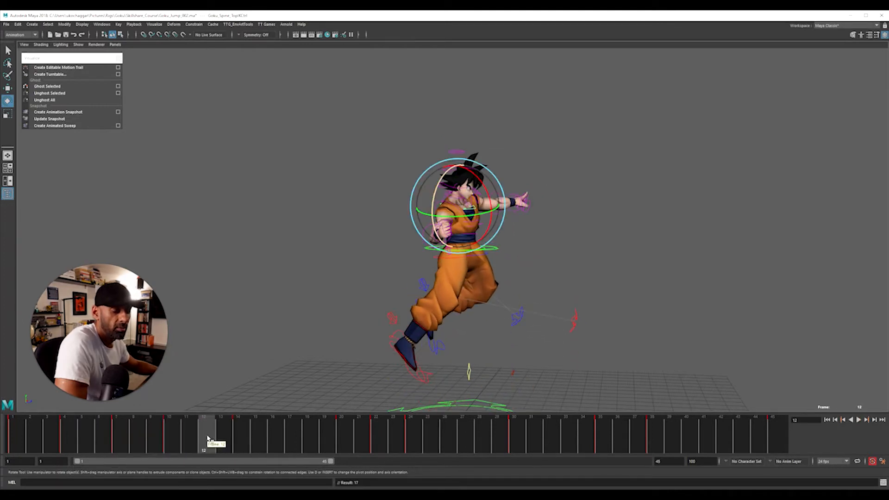
pyautogui.hotkey('alt', 'v')
pyautogui.moveTo(207, 440); pyautogui.dragTo(150, 445)
pyautogui.scroll(-4, 399, 320)
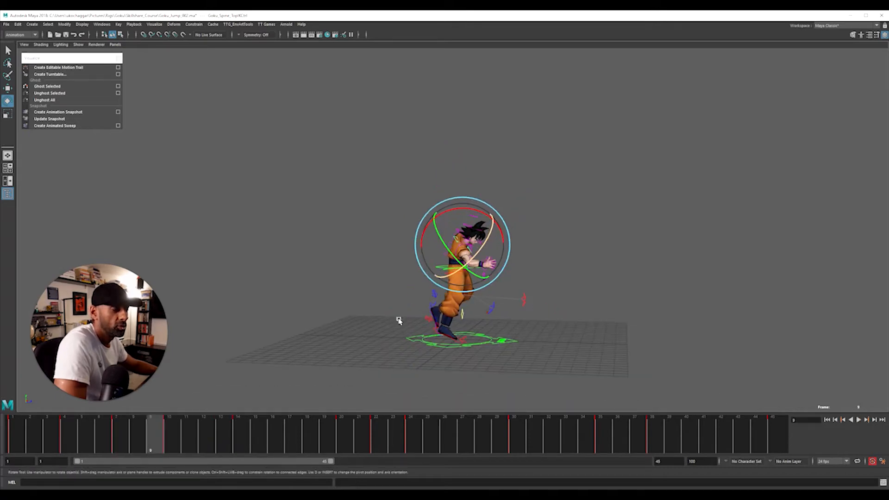
pyautogui.keyDown('alt'); pyautogui.moveTo(399, 319); pyautogui.dragTo(272, 353); pyautogui.keyUp('alt')
pyautogui.click(71, 426)
pyautogui.hotkey('alt', 'v')
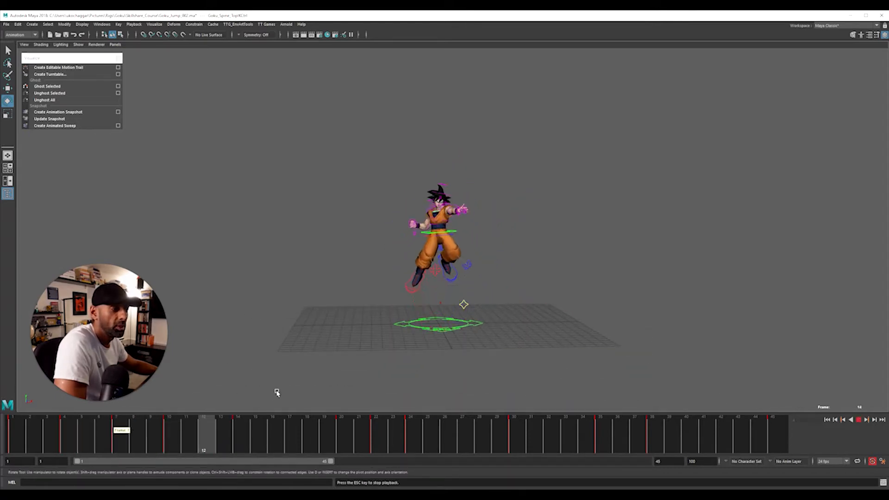
# - Try deleting the upper spine control's key at frame 7 and play back the takeoff
pyautogui.moveTo(115, 438)
pyautogui.mouseDown()
pyautogui.moveTo(219, 446)
pyautogui.moveTo(161, 444)
pyautogui.moveTo(129, 430)
pyautogui.moveTo(23, 442)
pyautogui.moveTo(101, 448)
pyautogui.mouseUp()
pyautogui.rightClick(129, 428)
pyautogui.click(138, 354)
pyautogui.hotkey('alt', 'v')
pyautogui.hotkey('alt', 'v')
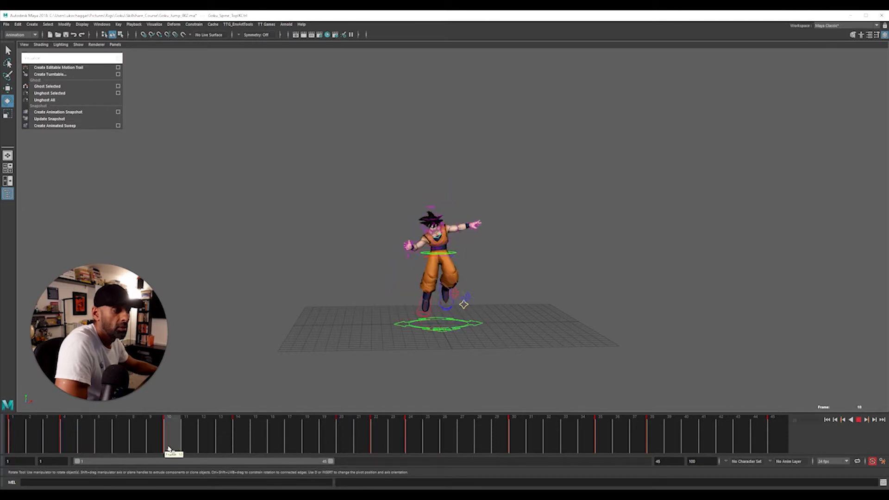
# - Delete the upper spine control's key at frame 4 and replay the takeoff from the start
pyautogui.moveTo(188, 449); pyautogui.dragTo(69, 442)
pyautogui.rightClick(69, 440)
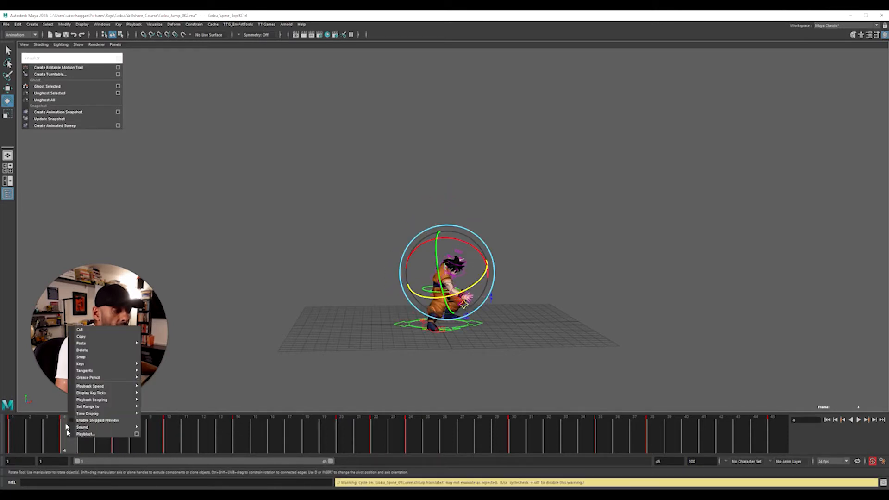
pyautogui.click(85, 351)
pyautogui.moveTo(64, 445); pyautogui.dragTo(10, 446)
pyautogui.hotkey('alt', 'v')
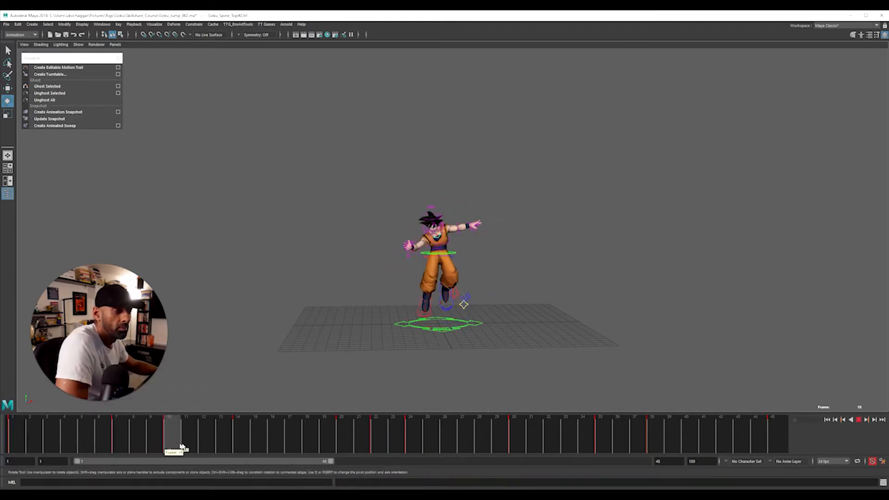
pyautogui.hotkey('alt', 'v')
# - Examine the torso and arm poses at frames 10 to 13 up close from several angles
pyautogui.keyDown('alt'); pyautogui.moveTo(274, 369); pyautogui.dragTo(517, 326, button='right'); pyautogui.keyUp('alt')
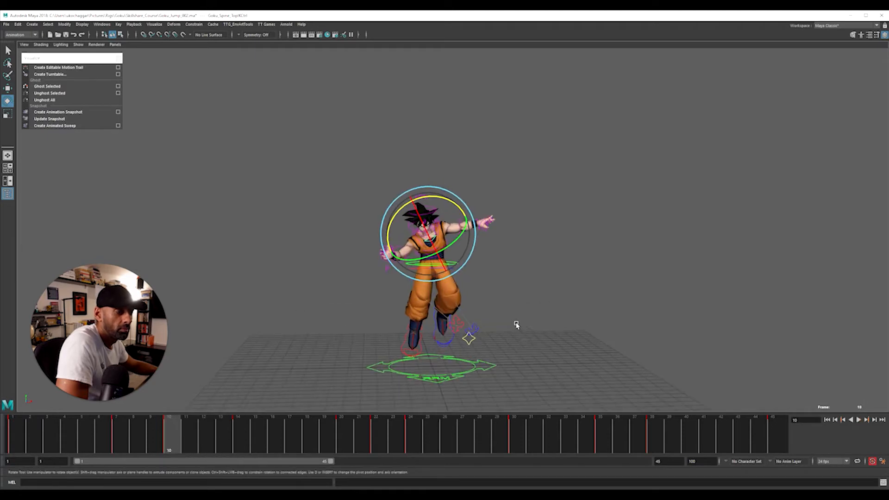
pyautogui.moveTo(222, 436)
pyautogui.mouseDown()
pyautogui.moveTo(242, 443)
pyautogui.moveTo(224, 445)
pyautogui.mouseUp()
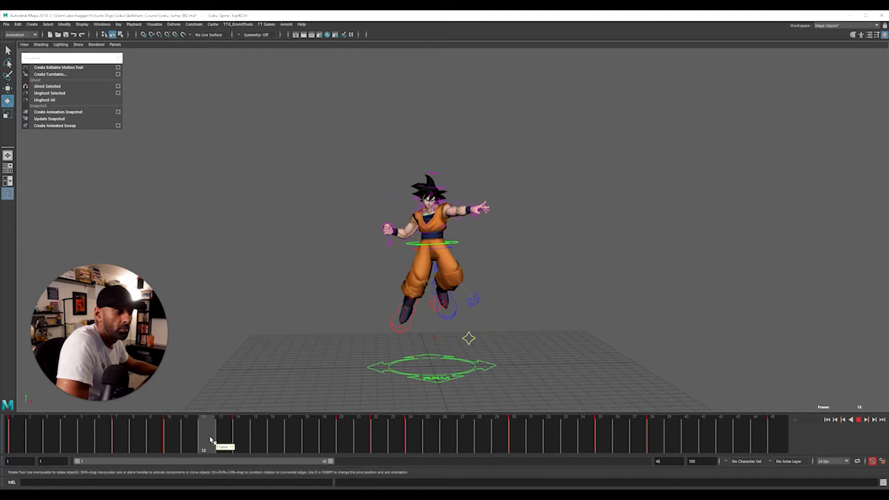
pyautogui.keyDown('alt'); pyautogui.moveTo(332, 301); pyautogui.dragTo(572, 304, button='right'); pyautogui.keyUp('alt')
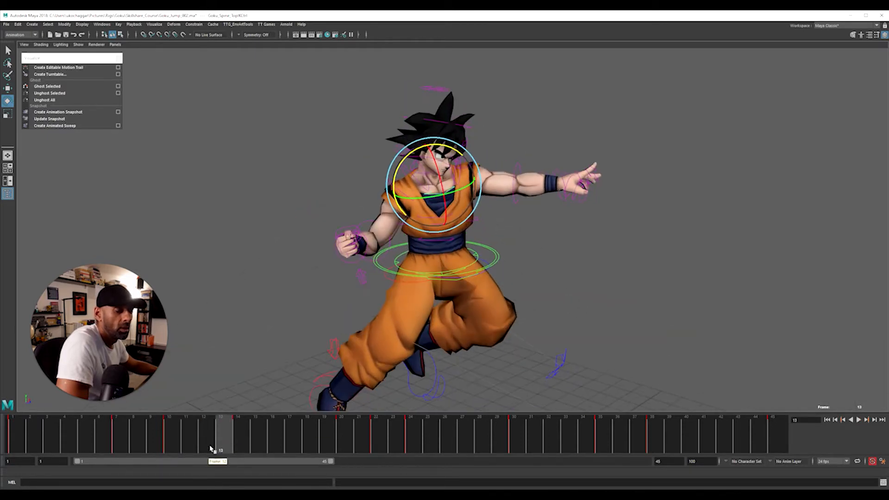
pyautogui.moveTo(213, 448)
pyautogui.mouseDown()
pyautogui.moveTo(194, 435)
pyautogui.moveTo(224, 445)
pyautogui.mouseUp()
pyautogui.keyDown('alt'); pyautogui.moveTo(342, 338); pyautogui.dragTo(526, 294); pyautogui.keyUp('alt')
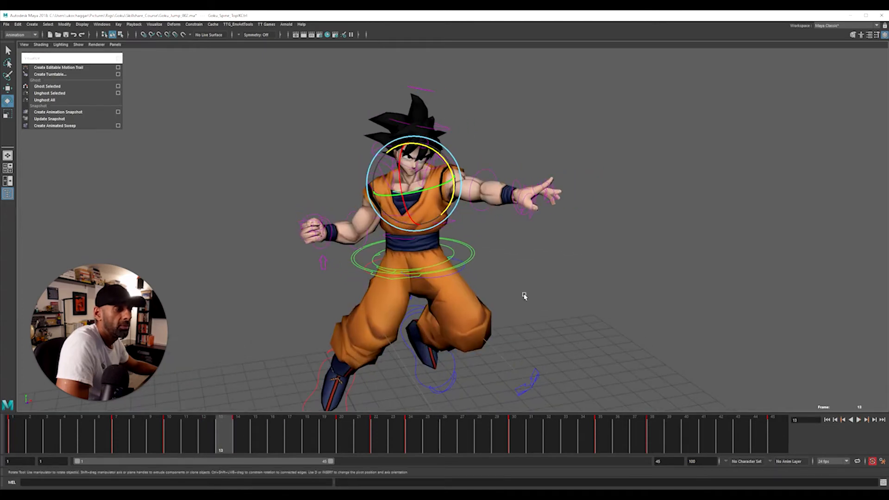
# - Select the mid-spine control and delete its key at frame 7
pyautogui.click(466, 279)
pyautogui.click(410, 217)
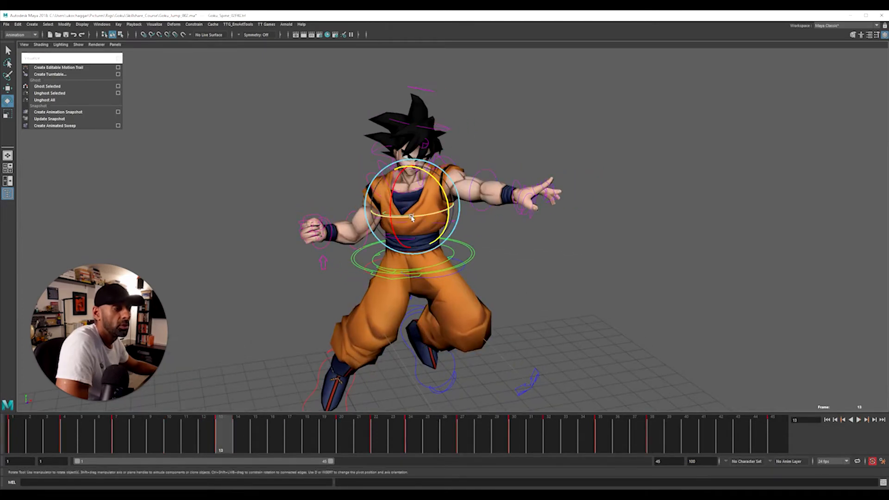
pyautogui.press('q')
pyautogui.click(128, 439)
pyautogui.hotkey('alt', 'v')
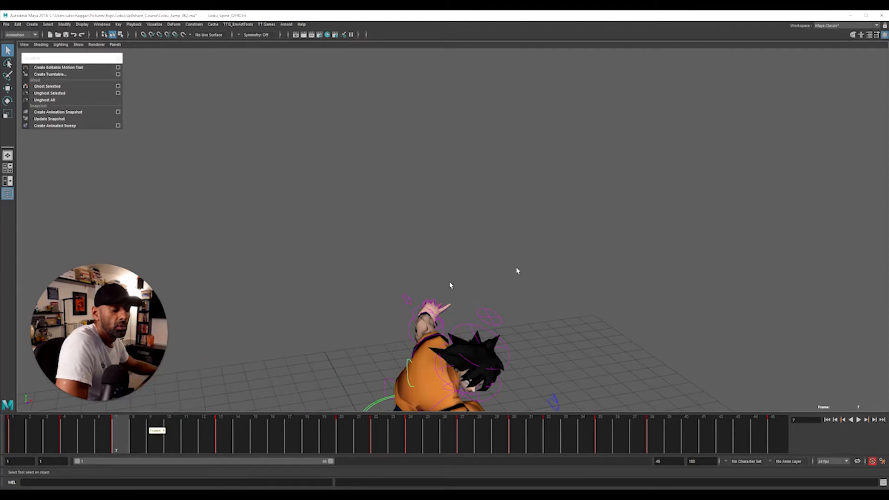
pyautogui.keyDown('alt'); pyautogui.moveTo(516, 272); pyautogui.dragTo(230, 373); pyautogui.keyUp('alt')
pyautogui.rightClick(120, 427)
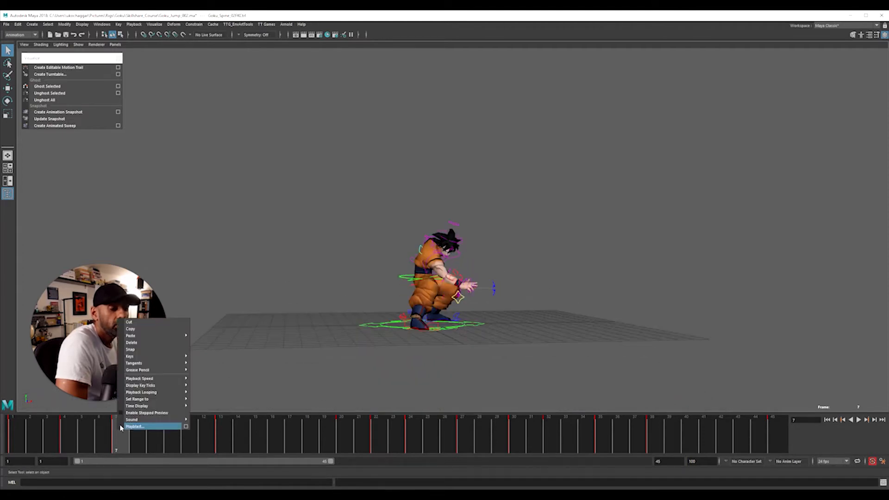
pyautogui.click(162, 343)
# - Replay the jump with the rig controls hidden and examine the airborne pose at frame 13 up close
pyautogui.moveTo(131, 435); pyautogui.dragTo(62, 435)
pyautogui.hotkey('alt', 'v')
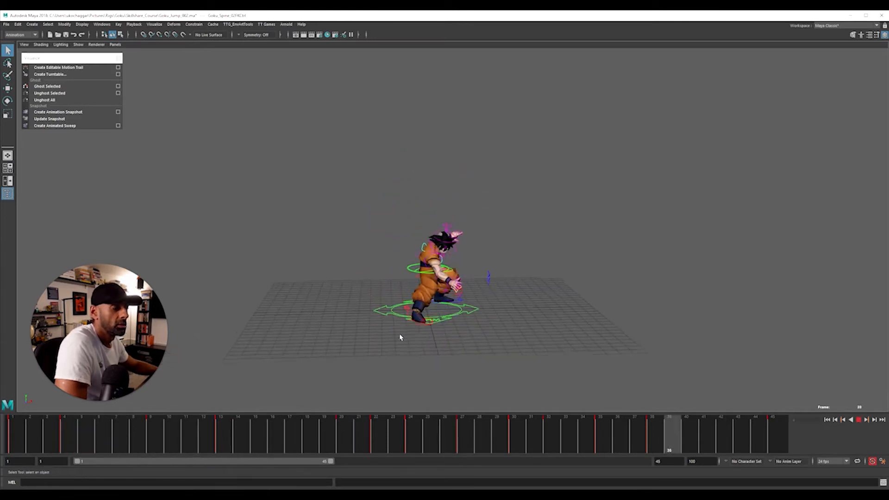
pyautogui.hotkey('alt', 'v')
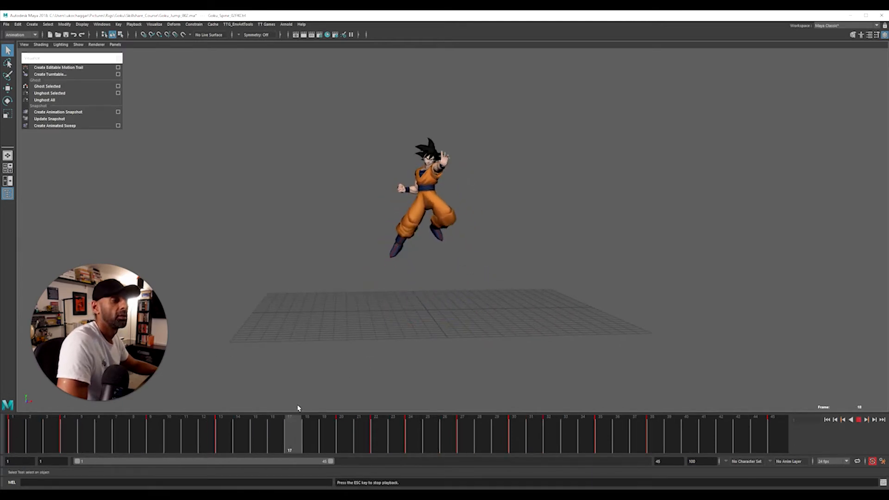
pyautogui.hotkey('alt', 'v')
pyautogui.hotkey('alt', 'v')
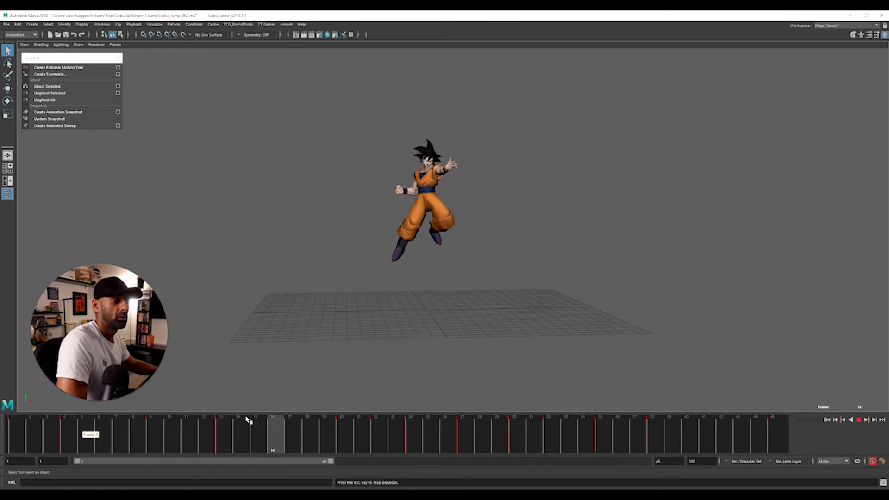
pyautogui.moveTo(151, 448); pyautogui.dragTo(225, 459)
pyautogui.keyDown('alt'); pyautogui.moveTo(261, 346); pyautogui.dragTo(435, 323, button='right'); pyautogui.keyUp('alt')
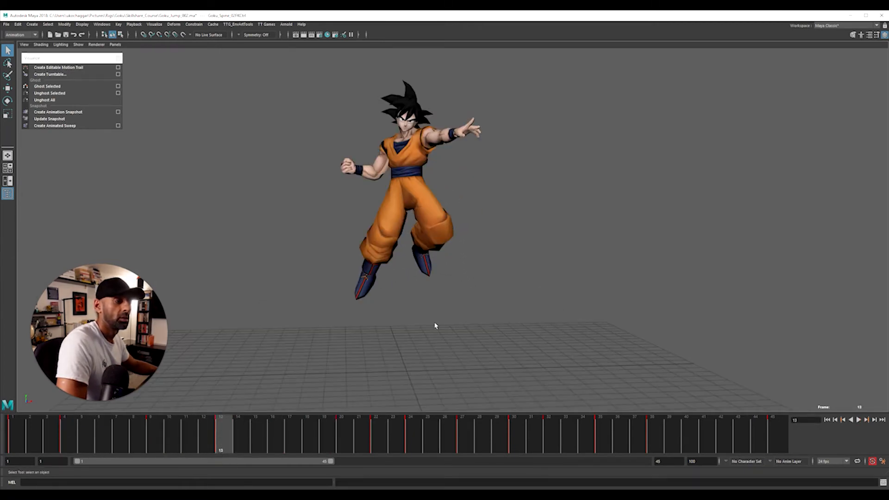
pyautogui.moveTo(252, 437); pyautogui.dragTo(221, 451)
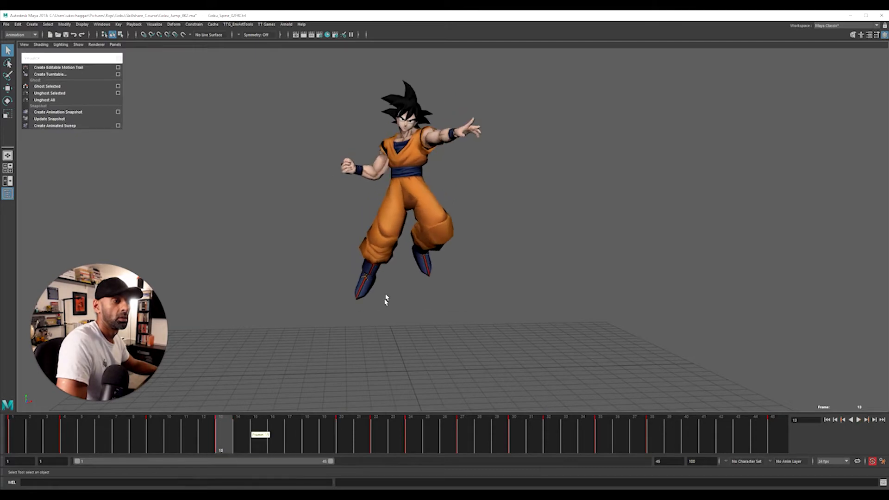
# - Show the rig controls, rotate the head control at frame 13, and replay the jump from a wider view
pyautogui.hotkey('alt', '1')
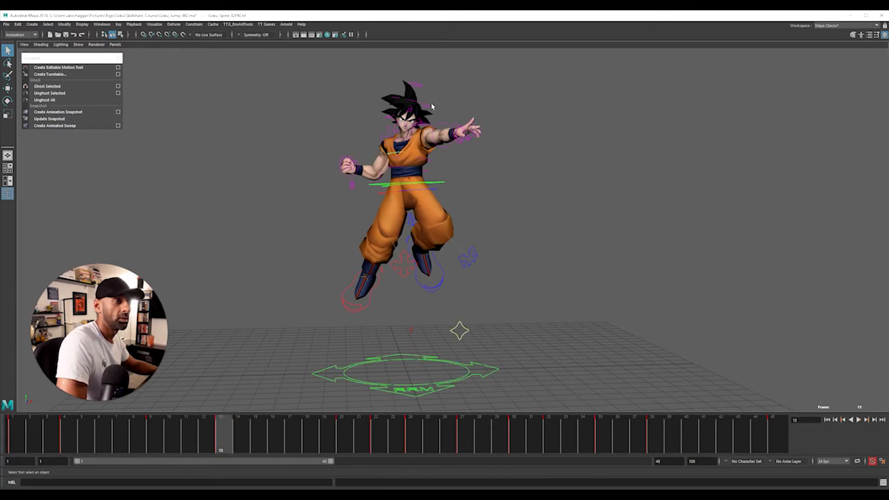
pyautogui.press('e')
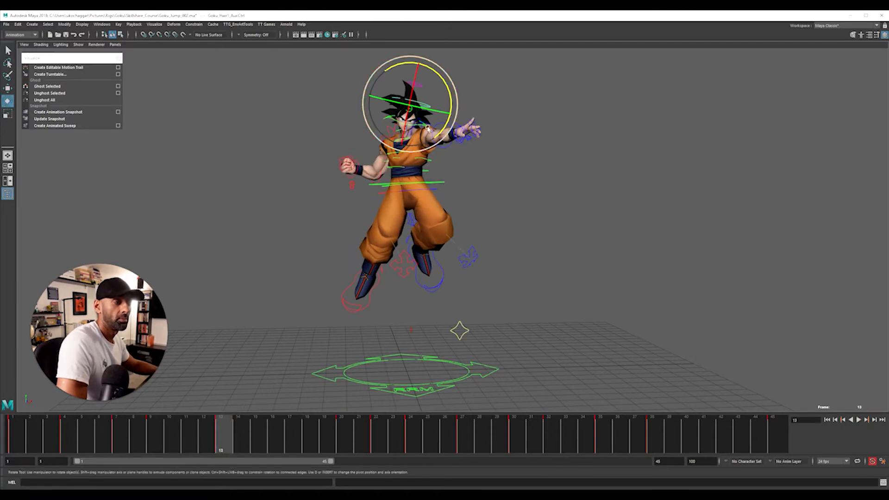
pyautogui.click(406, 127)
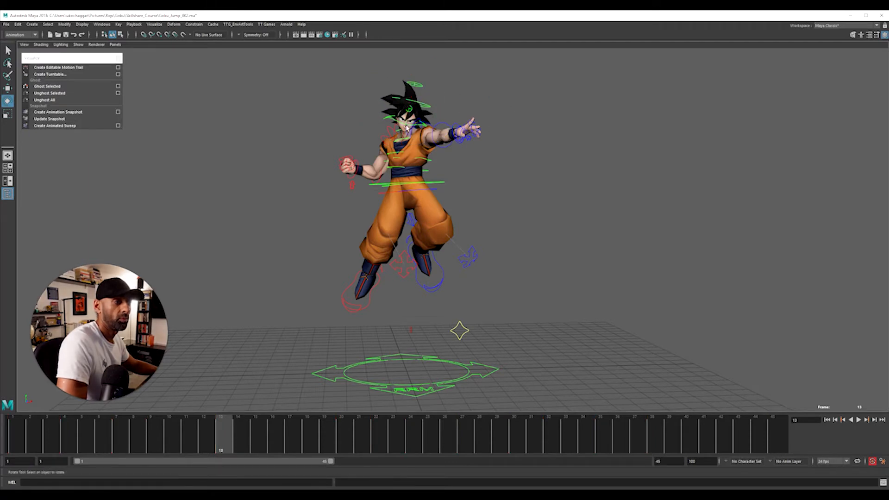
pyautogui.click(390, 117)
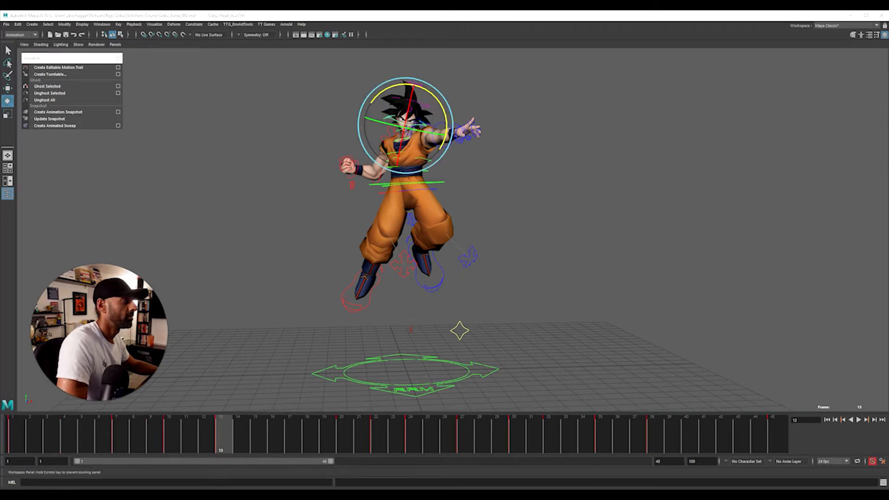
pyautogui.moveTo(443, 126); pyautogui.dragTo(436, 139)
pyautogui.moveTo(418, 169); pyautogui.dragTo(421, 166)
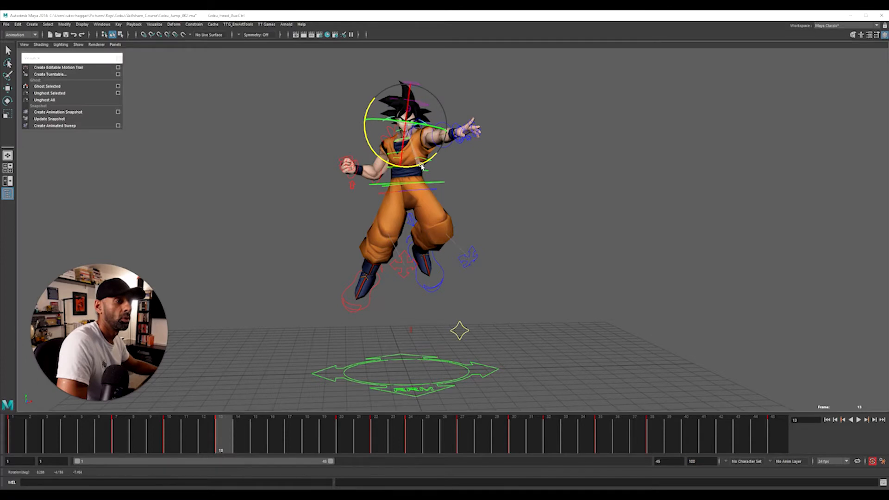
pyautogui.moveTo(261, 436)
pyautogui.mouseDown()
pyautogui.moveTo(191, 431)
pyautogui.moveTo(331, 433)
pyautogui.moveTo(122, 424)
pyautogui.mouseUp()
pyautogui.hotkey('alt', 'v')
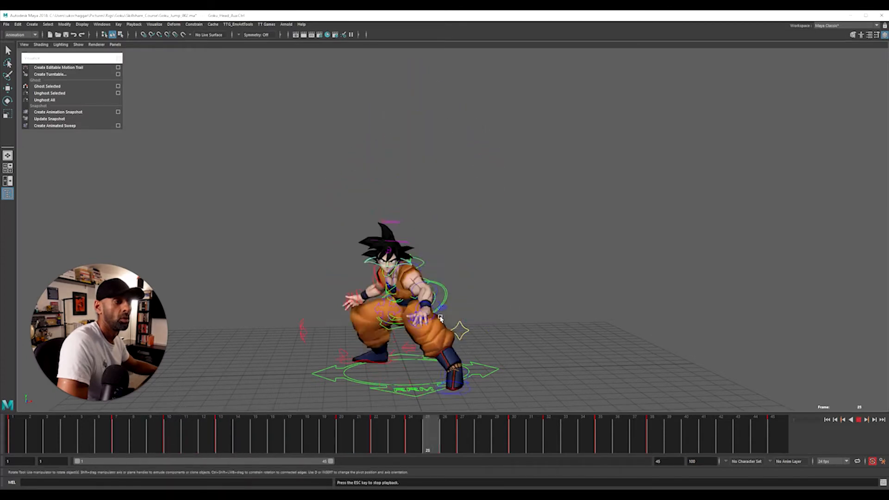
pyautogui.keyDown('alt'); pyautogui.moveTo(356, 327); pyautogui.dragTo(248, 334, button='right'); pyautogui.keyUp('alt')
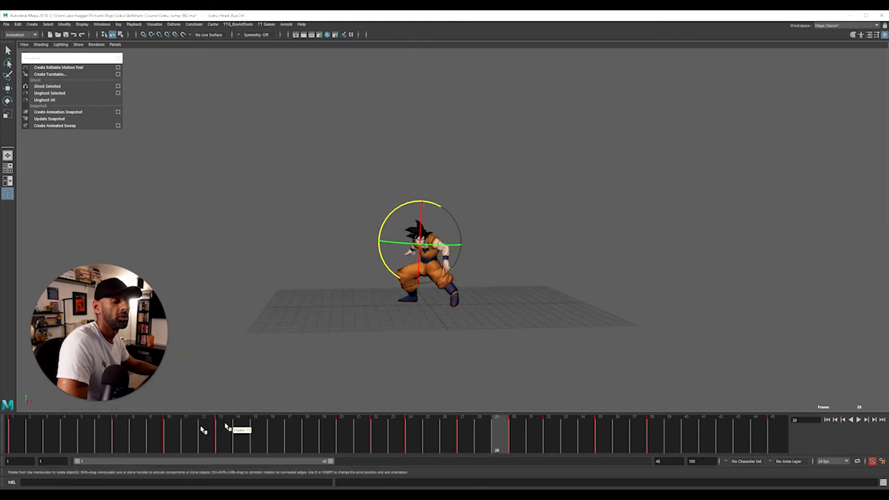
pyautogui.press('Escape')
# - Try deleting the head control's key at frame 10 and play back the takeoff
pyautogui.moveTo(191, 441); pyautogui.dragTo(149, 441)
pyautogui.click(167, 443)
pyautogui.rightClick(168, 443)
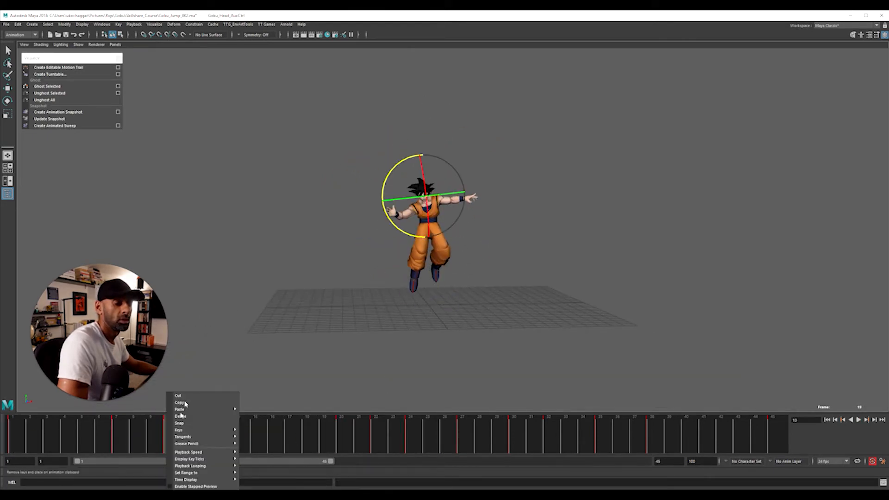
pyautogui.click(185, 422)
pyautogui.moveTo(170, 446)
pyautogui.mouseDown()
pyautogui.moveTo(67, 424)
pyautogui.moveTo(244, 452)
pyautogui.moveTo(126, 439)
pyautogui.moveTo(169, 441)
pyautogui.mouseUp()
pyautogui.hotkey('alt', 'v')
pyautogui.press('Escape')
# - Rotate the head control into a more tilted pose at frame 10 and replay the takeoff
pyautogui.keyDown('alt'); pyautogui.moveTo(292, 322); pyautogui.dragTo(429, 280, button='right'); pyautogui.keyUp('alt')
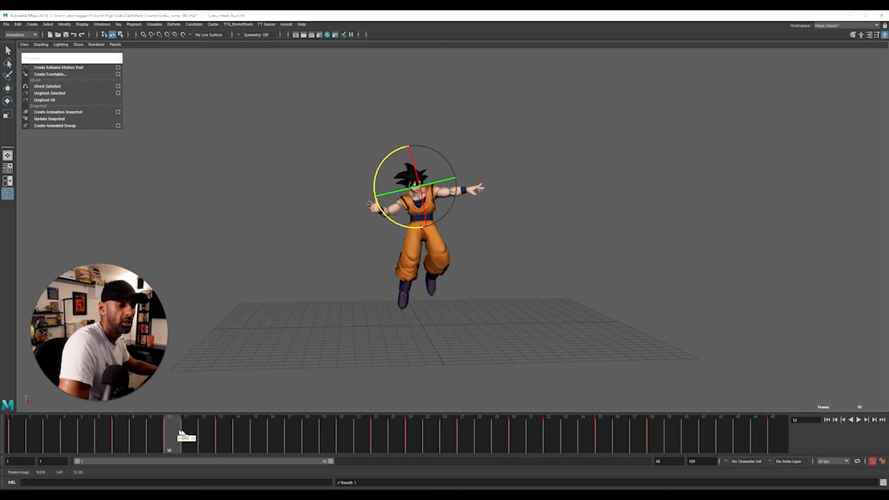
pyautogui.moveTo(181, 433)
pyautogui.mouseDown()
pyautogui.moveTo(231, 440)
pyautogui.moveTo(104, 424)
pyautogui.mouseUp()
pyautogui.hotkey('alt', 'v')
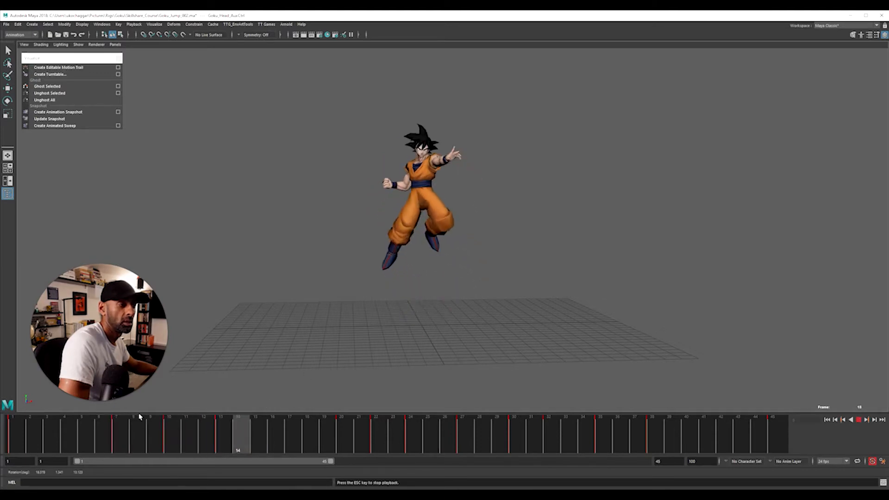
pyautogui.hotkey('alt', 'v')
pyautogui.moveTo(175, 437); pyautogui.dragTo(4, 402)
pyautogui.scroll(-4, 307, 298)
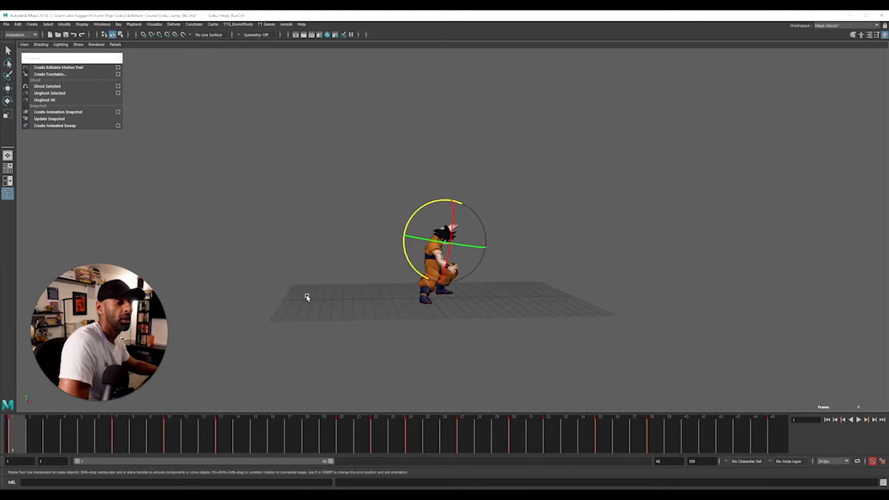
# - Replay the takeoff repeatedly from the first frame and examine how the head and upper body move into the jump
pyautogui.hotkey('alt', 'v')
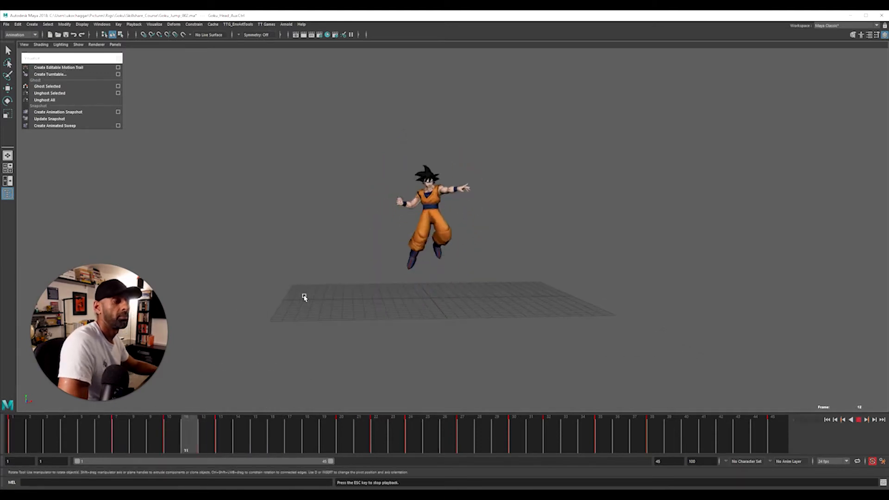
pyautogui.hotkey('alt', 'v')
pyautogui.click(7, 430)
pyautogui.hotkey('alt', 'v')
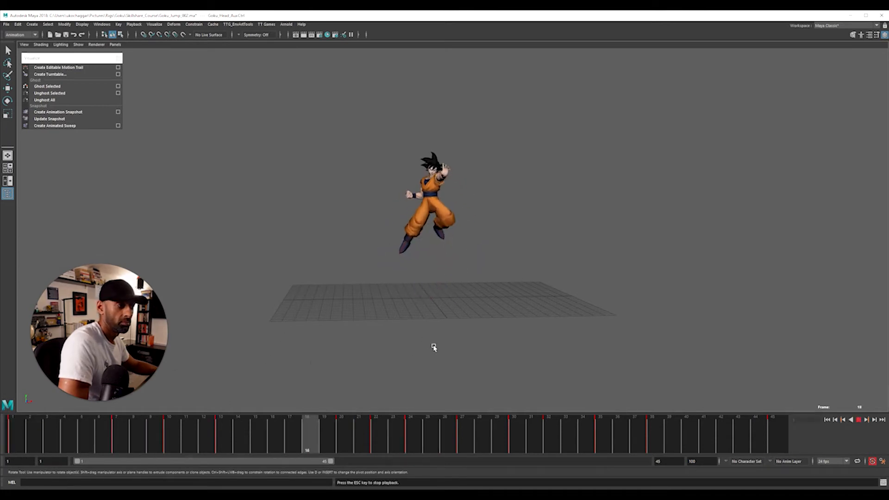
pyautogui.hotkey('alt', 'v')
pyautogui.moveTo(204, 423); pyautogui.dragTo(52, 422)
pyautogui.hotkey('alt', 'v')
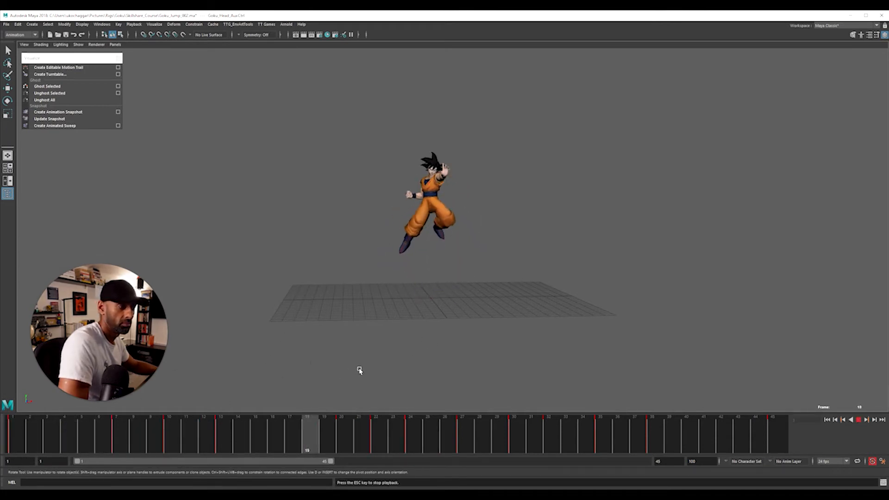
pyautogui.hotkey('alt', 'v')
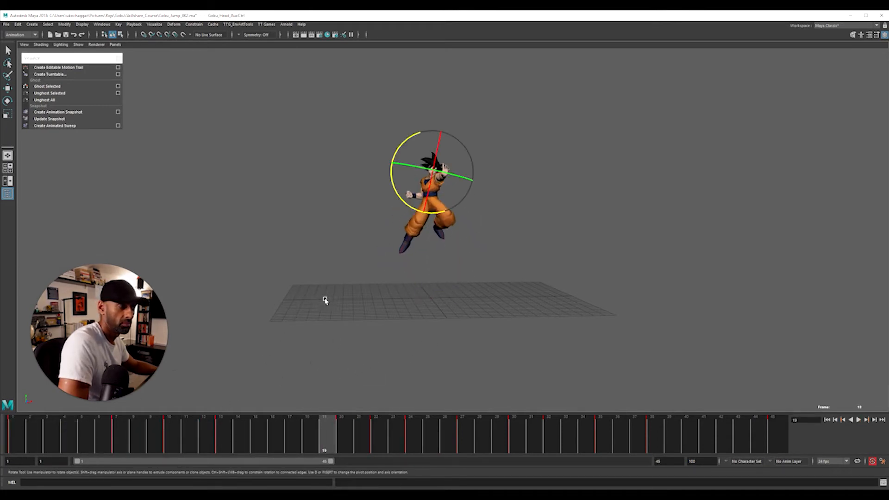
pyautogui.scroll(3, 326, 300)
pyautogui.moveTo(286, 435); pyautogui.dragTo(18, 402)
pyautogui.hotkey('alt', 'v')
pyautogui.hotkey('alt', 'v')
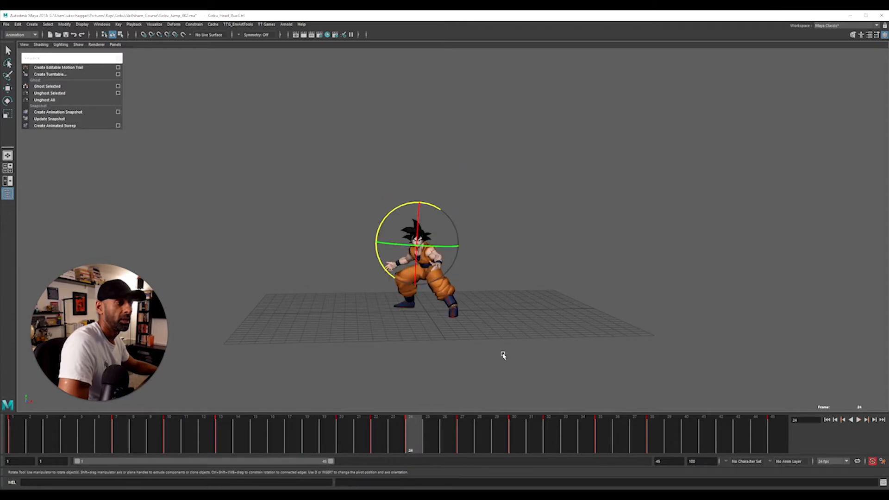
pyautogui.moveTo(183, 434); pyautogui.dragTo(16, 425)
pyautogui.hotkey('alt', 'v')
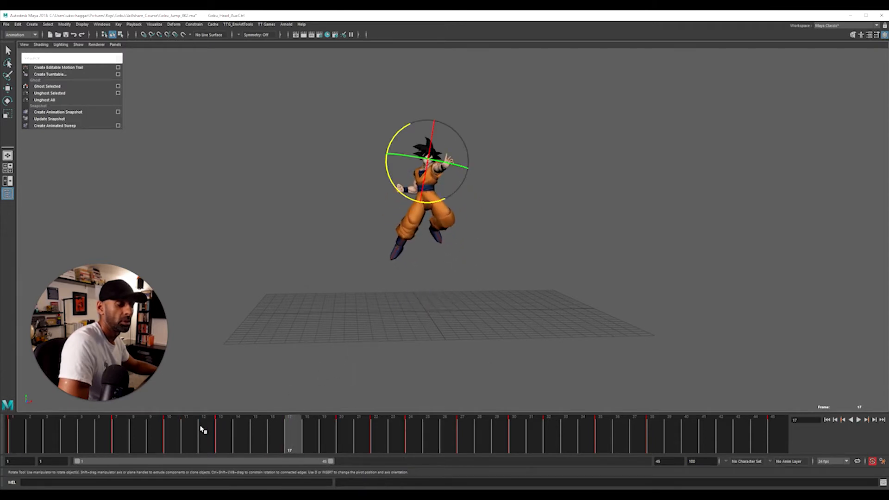
# - Delete the upper spine control's key at frame 10
pyautogui.moveTo(203, 430); pyautogui.dragTo(179, 434)
pyautogui.keyDown('alt'); pyautogui.moveTo(280, 273); pyautogui.dragTo(573, 245, button='right'); pyautogui.keyUp('alt')
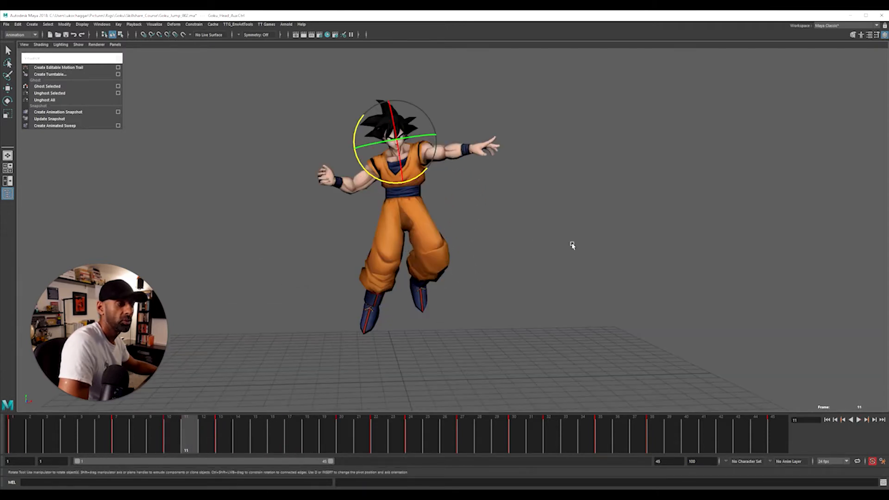
pyautogui.keyDown('alt'); pyautogui.moveTo(467, 252); pyautogui.dragTo(512, 204, button='right'); pyautogui.keyUp('alt')
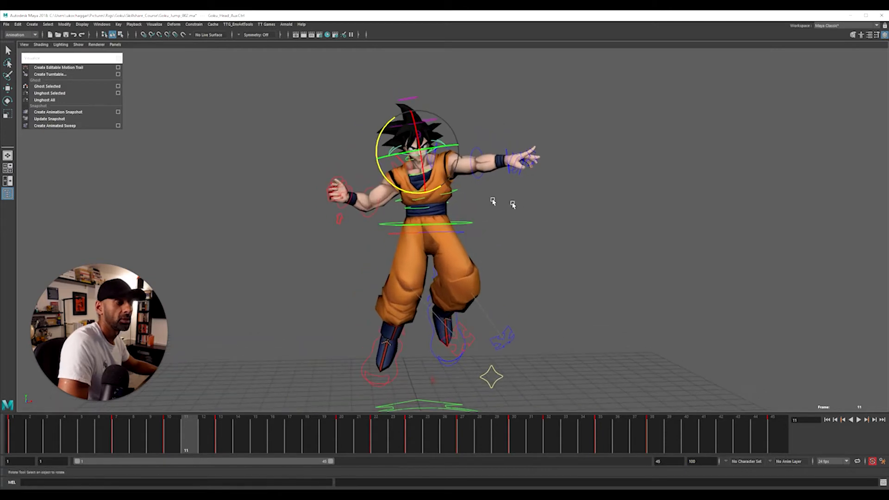
pyautogui.click(168, 434)
pyautogui.rightClick(168, 433)
pyautogui.click(204, 342)
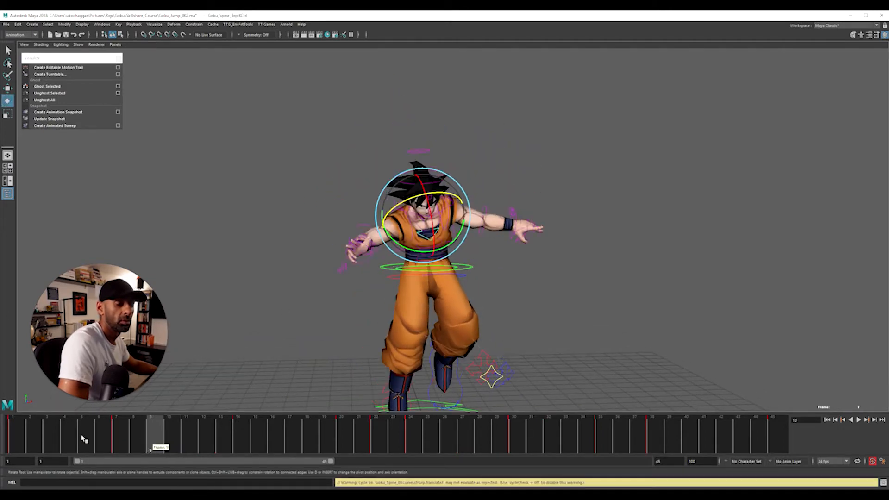
# - Replay and scrub the jump from a wider view, checking the upper spine motion through takeoff and airborne frames
pyautogui.hotkey('alt', 'v')
pyautogui.keyDown('alt'); pyautogui.moveTo(352, 306); pyautogui.dragTo(294, 307, button='right'); pyautogui.keyUp('alt')
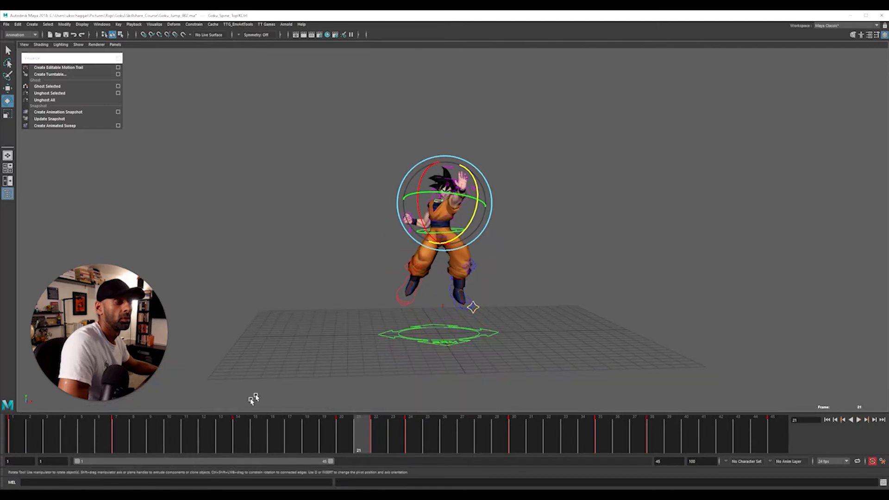
pyautogui.press('Escape')
pyautogui.click(103, 431)
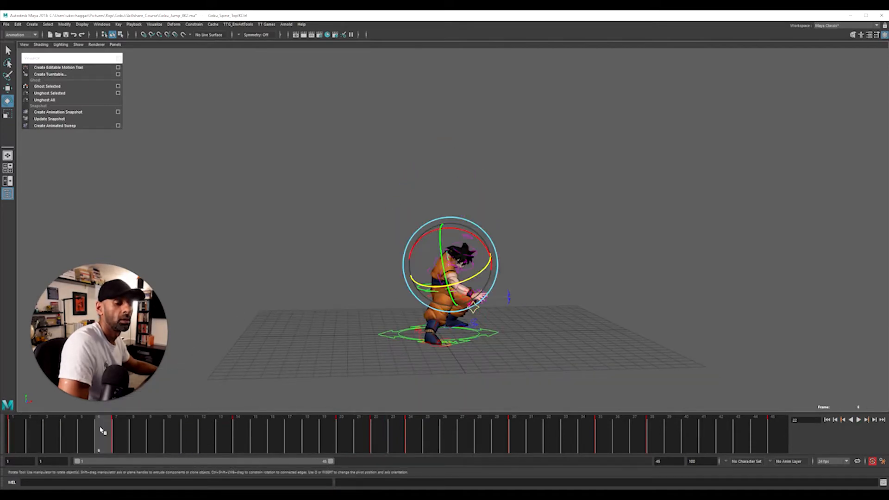
pyautogui.hotkey('alt', 'v')
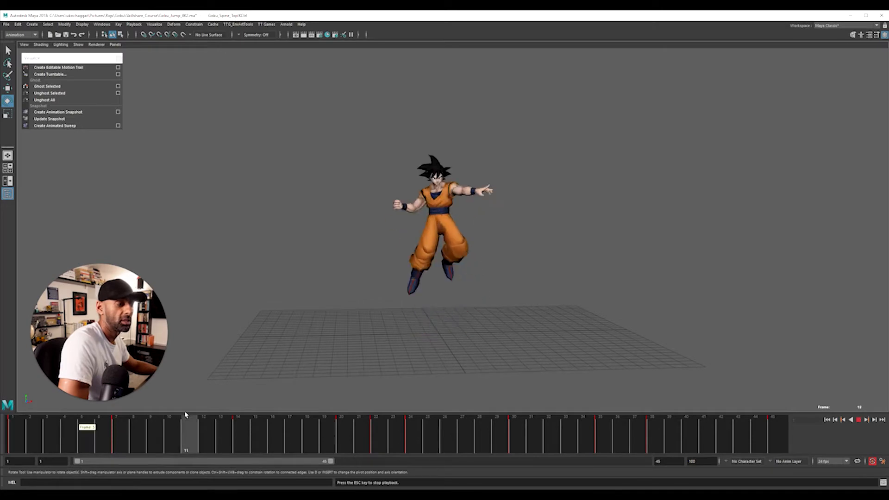
pyautogui.hotkey('alt', 'shift', 'v')
pyautogui.hotkey('alt', 'v')
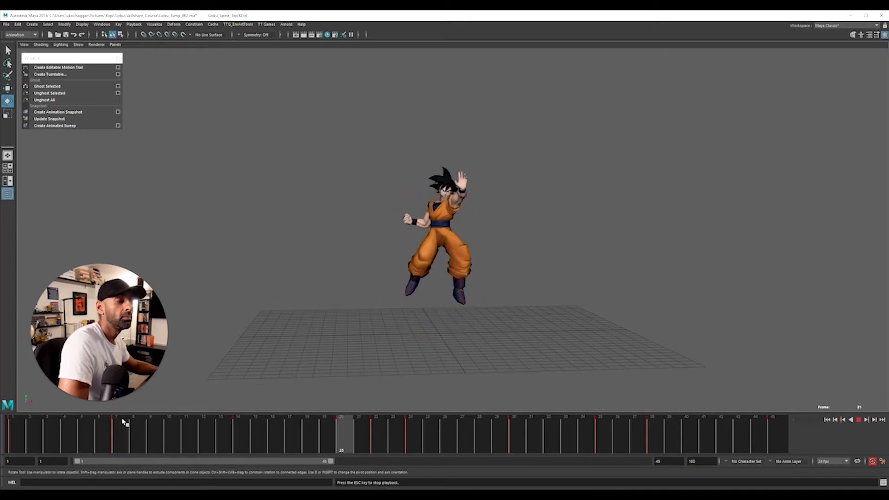
pyautogui.press('Escape')
pyautogui.moveTo(76, 440); pyautogui.dragTo(258, 462)
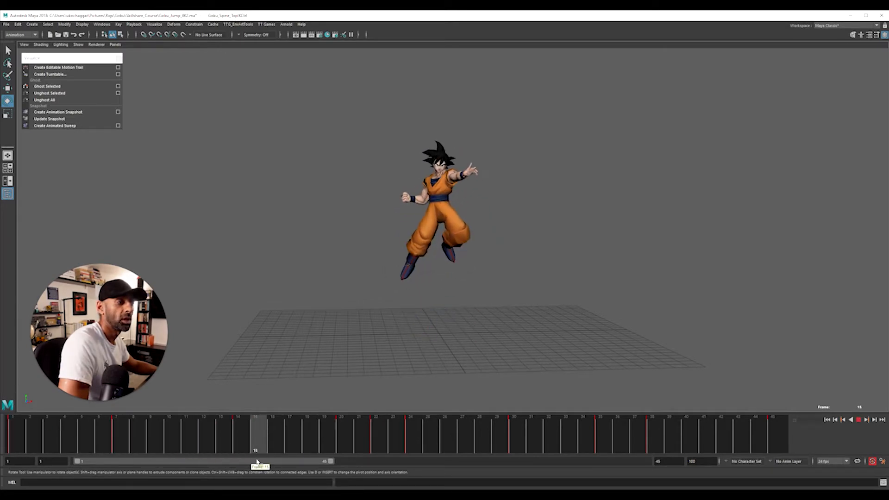
pyautogui.moveTo(121, 445); pyautogui.dragTo(13, 430)
pyautogui.hotkey('alt', 'v')
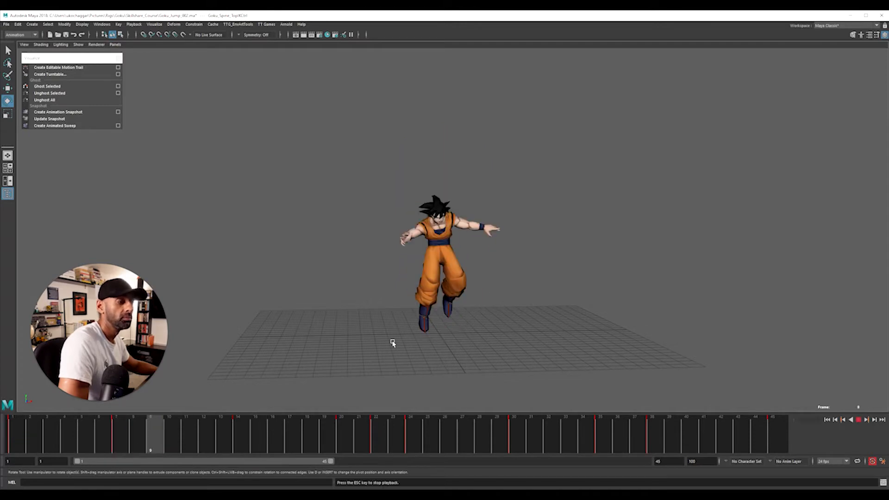
pyautogui.press('Escape')
pyautogui.click(357, 433)
pyautogui.hotkey('alt', 'shift', 'v')
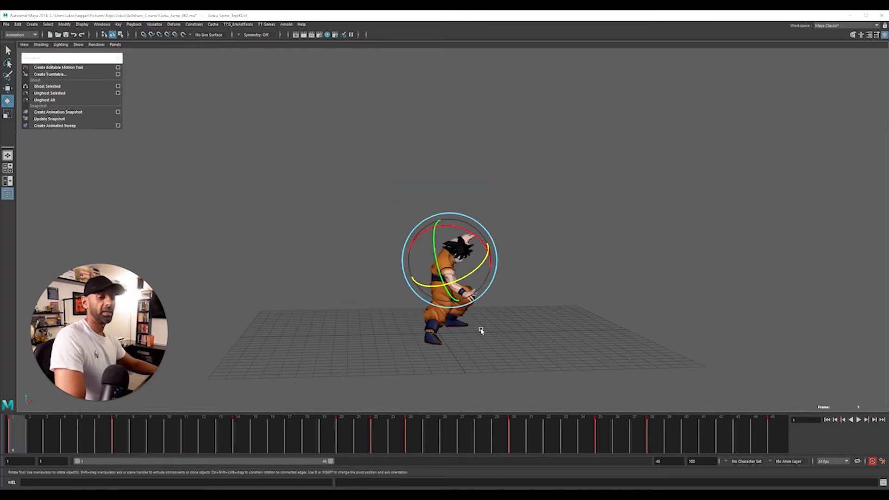
# - Deselect the spine control and review the full jump from a side view
pyautogui.keyDown('alt'); pyautogui.moveTo(521, 309); pyautogui.dragTo(538, 308); pyautogui.keyUp('alt')
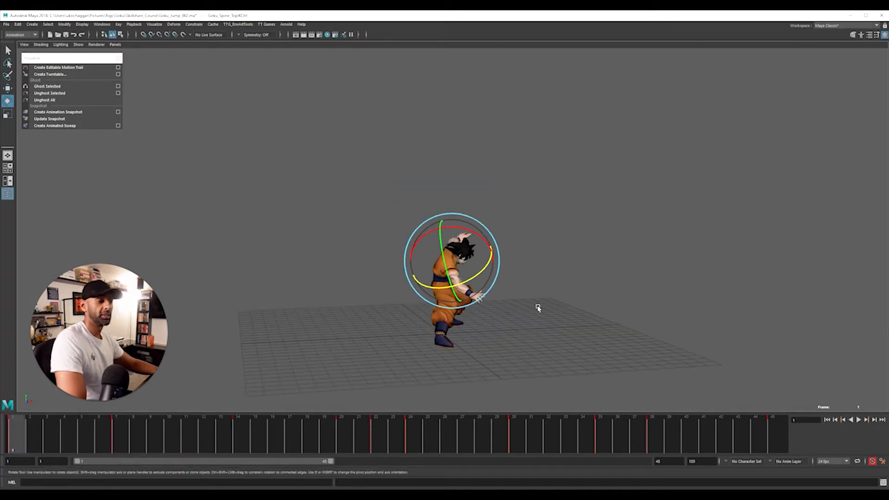
pyautogui.click(602, 309)
pyautogui.hotkey('alt', 'v')
pyautogui.keyDown('alt'); pyautogui.moveTo(653, 313); pyautogui.dragTo(636, 318); pyautogui.keyUp('alt')
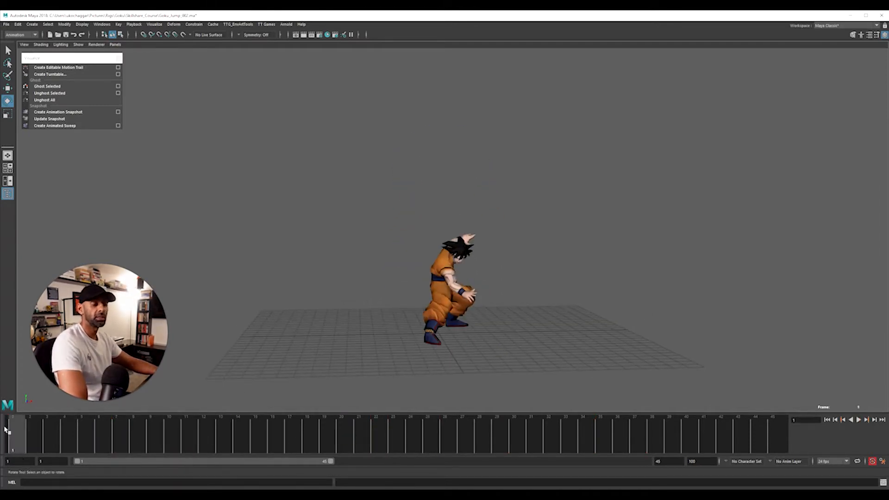
pyautogui.press('Escape')
pyautogui.keyDown('alt'); pyautogui.moveTo(398, 339); pyautogui.dragTo(426, 367); pyautogui.keyUp('alt')
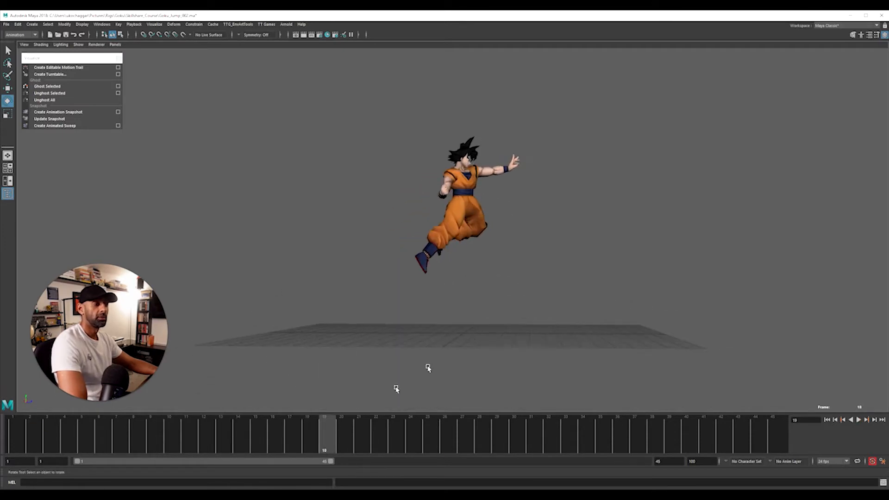
pyautogui.hotkey('alt', 'shift', 'v')
pyautogui.hotkey('alt', 'v')
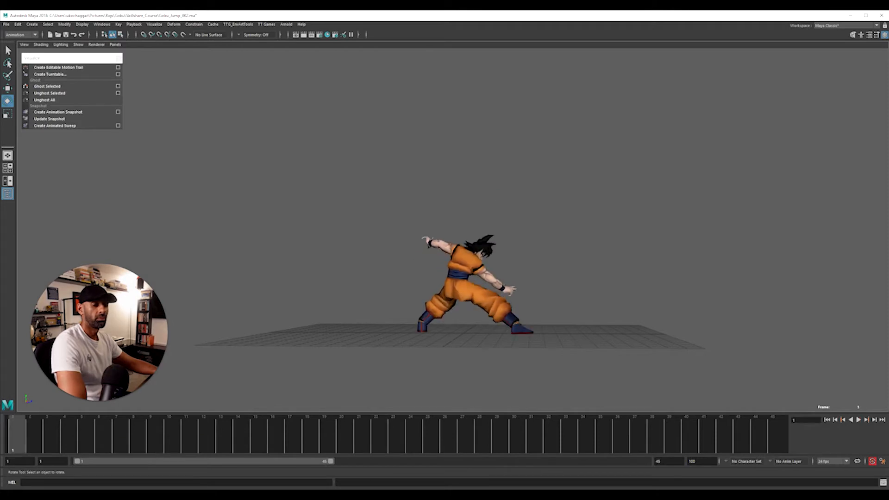
pyautogui.press('Escape')
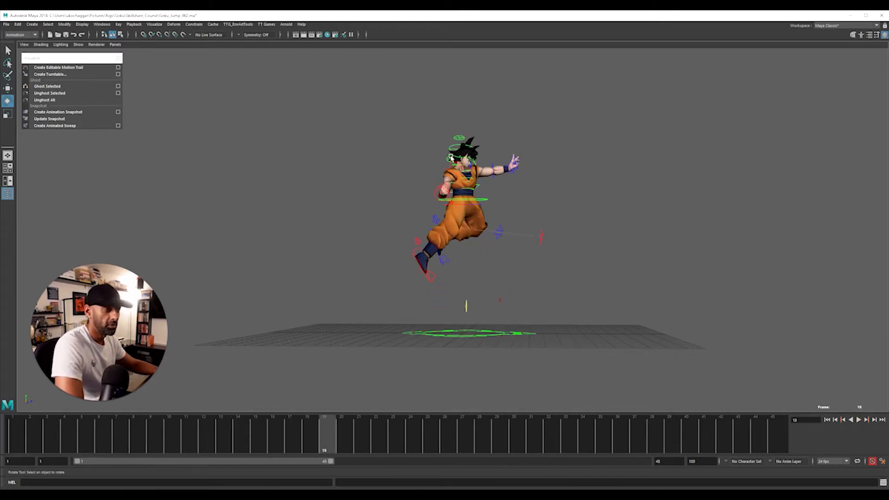
# - Rotate the head control at frame 13 and replay the jump from the front
pyautogui.click(451, 158)
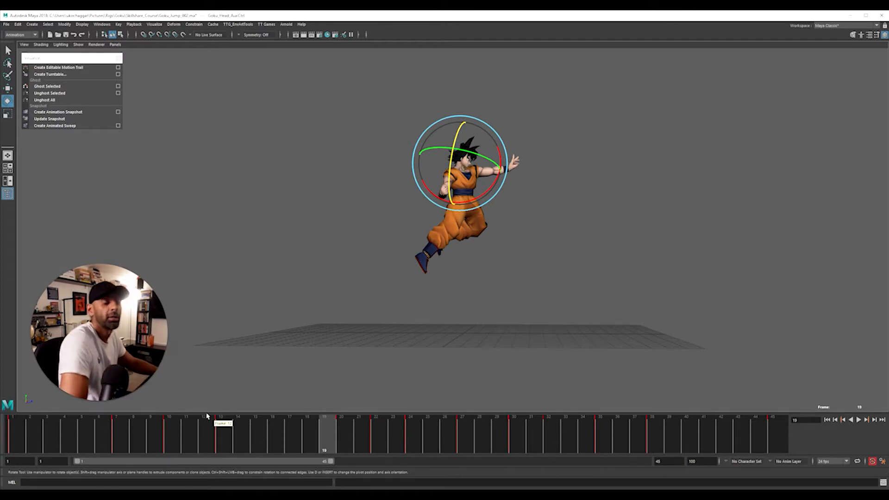
pyautogui.moveTo(207, 416); pyautogui.dragTo(221, 437)
pyautogui.moveTo(476, 213); pyautogui.dragTo(474, 214)
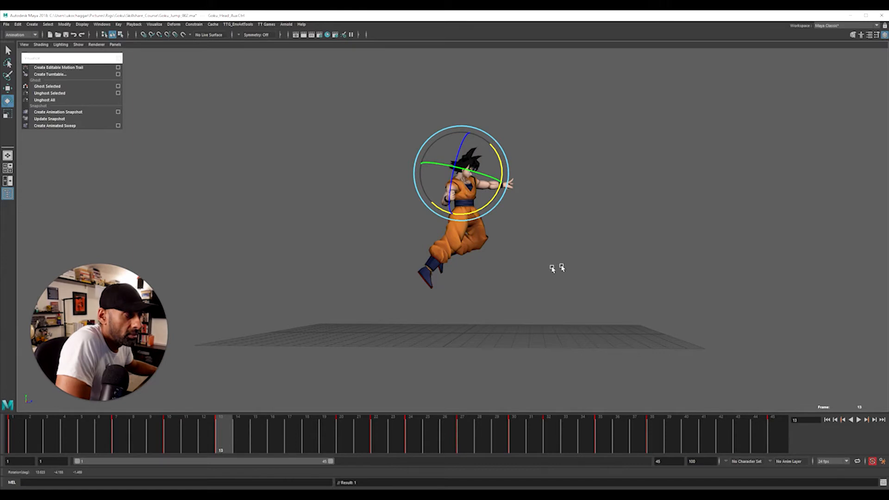
pyautogui.hotkey('alt', 'v')
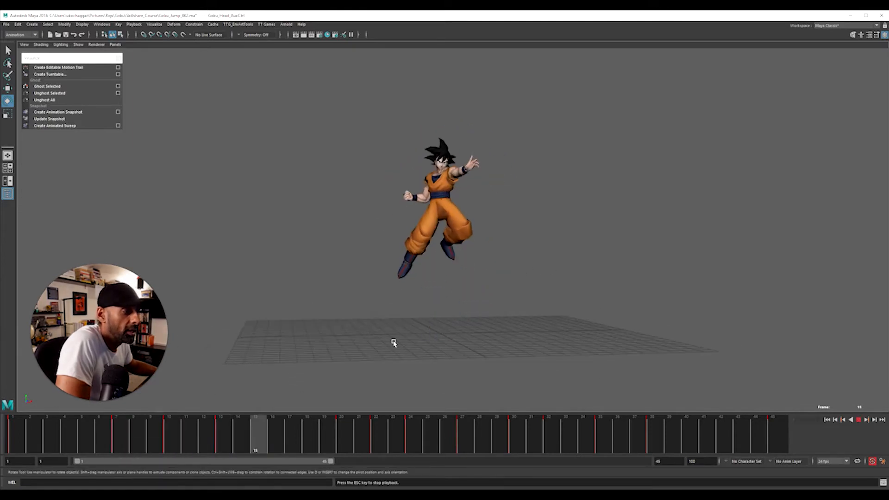
pyautogui.press('Escape')
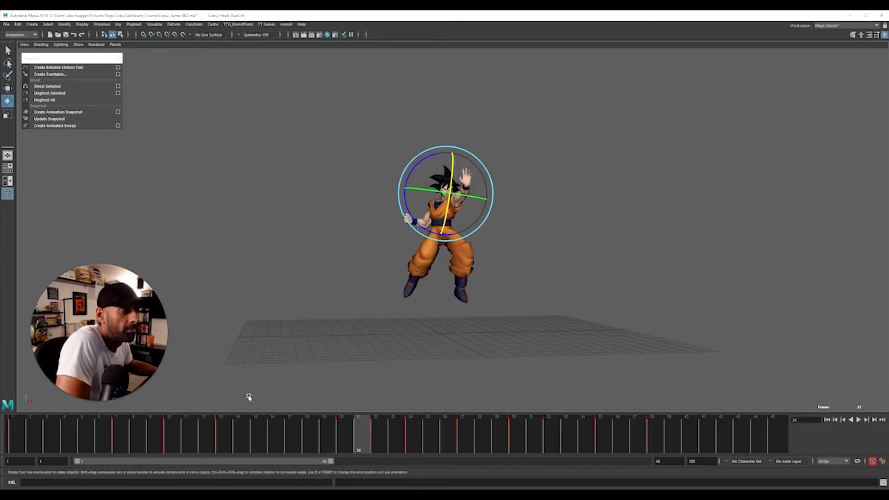
# - Rotate the head control at frame 22, just before the landing, checking the pose up close
pyautogui.moveTo(69, 440); pyautogui.dragTo(362, 448)
pyautogui.moveTo(371, 448); pyautogui.dragTo(381, 445)
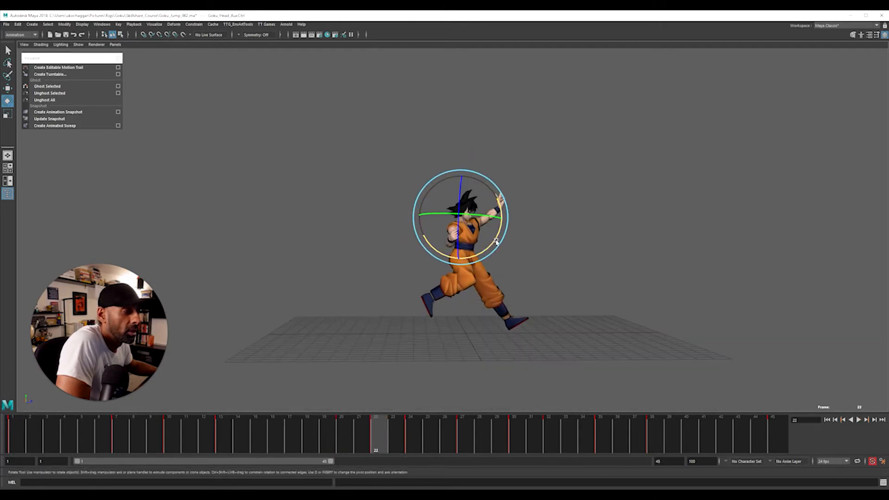
pyautogui.keyDown('alt'); pyautogui.moveTo(500, 221); pyautogui.dragTo(557, 266, button='right'); pyautogui.keyUp('alt')
pyautogui.keyDown('alt'); pyautogui.moveTo(557, 266); pyautogui.dragTo(504, 301, button='middle'); pyautogui.keyUp('alt')
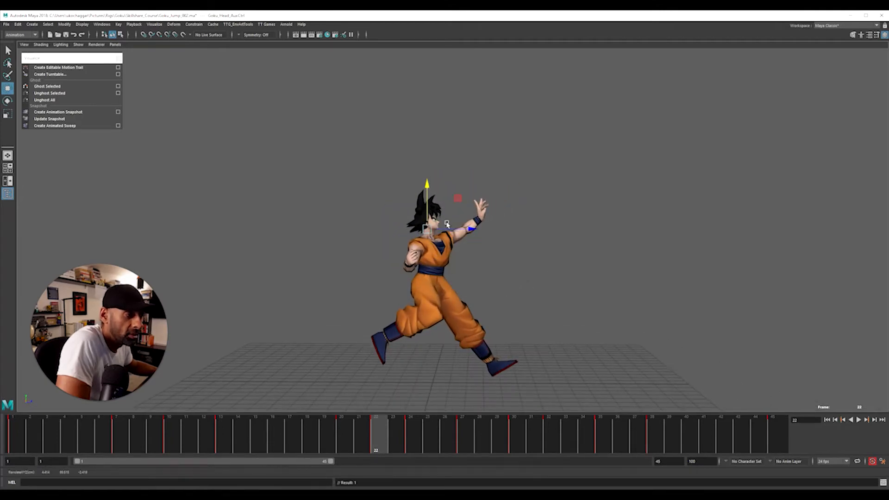
pyautogui.press('e')
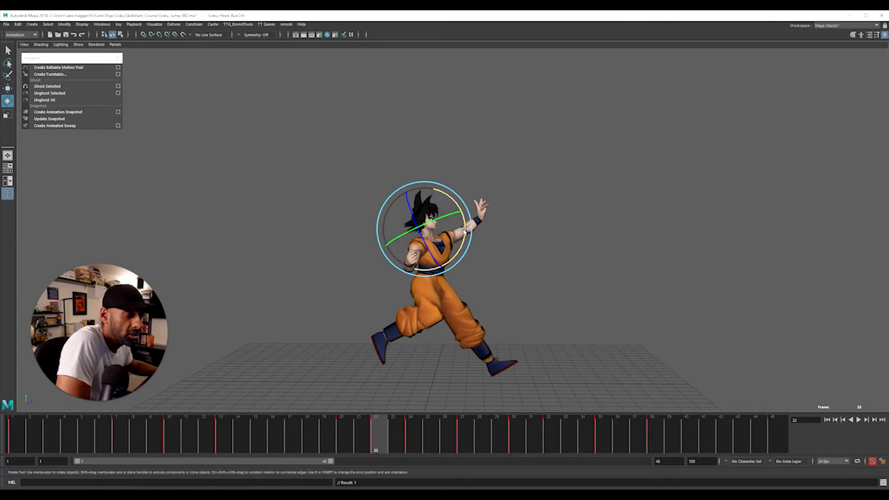
pyautogui.moveTo(464, 235)
pyautogui.keyDown('alt'); pyautogui.mouseDown()
pyautogui.moveTo(440, 232)
pyautogui.moveTo(468, 237)
pyautogui.mouseUp(); pyautogui.keyUp('alt')
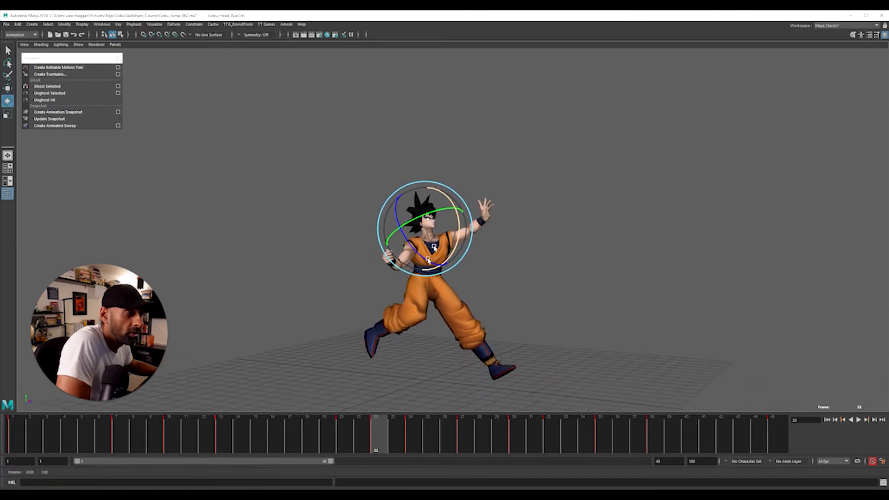
# - Adjust the head control's rotation at frames 27 and 30 in the landing poses
pyautogui.moveTo(329, 435)
pyautogui.mouseDown()
pyautogui.moveTo(397, 431)
pyautogui.moveTo(411, 440)
pyautogui.mouseUp()
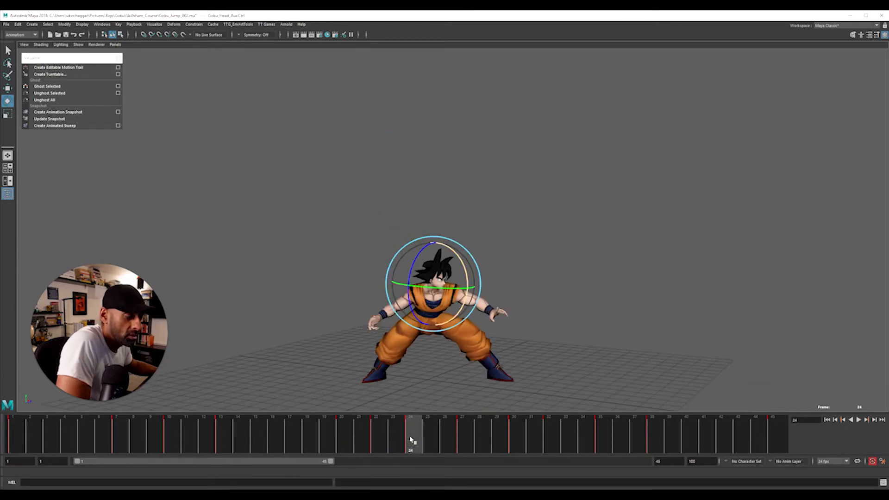
pyautogui.keyDown('alt'); pyautogui.moveTo(451, 384); pyautogui.dragTo(462, 374); pyautogui.keyUp('alt')
pyautogui.moveTo(399, 438)
pyautogui.mouseDown()
pyautogui.moveTo(361, 437)
pyautogui.moveTo(462, 448)
pyautogui.mouseUp()
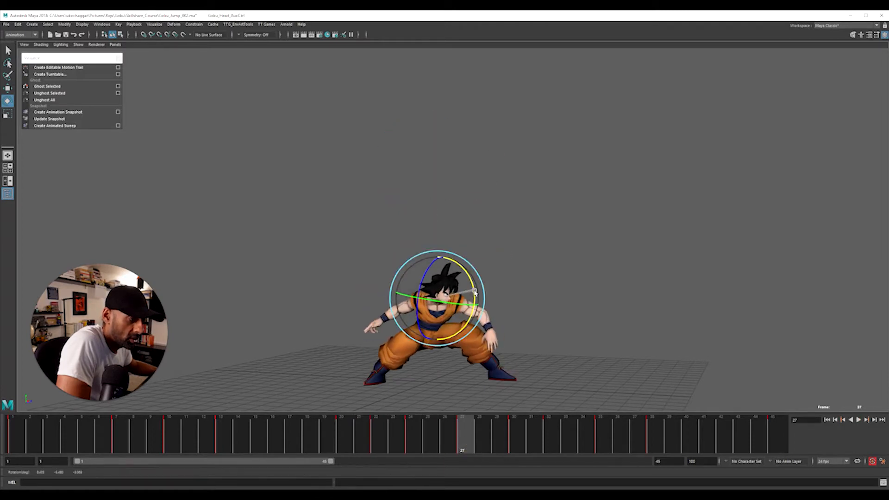
pyautogui.keyDown('alt'); pyautogui.moveTo(475, 301); pyautogui.dragTo(440, 387); pyautogui.keyUp('alt')
pyautogui.moveTo(370, 450); pyautogui.dragTo(513, 445)
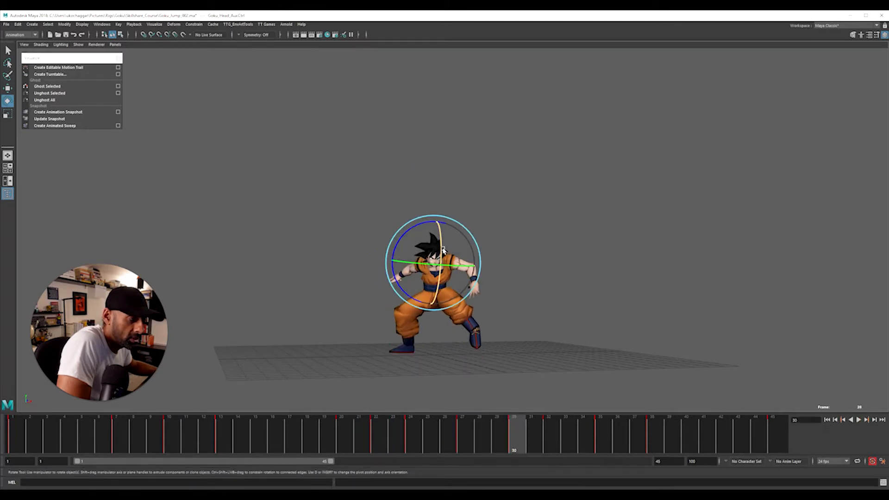
# - Delete the head control's keys from frame 32 through frame 38
pyautogui.moveTo(526, 433); pyautogui.dragTo(554, 438)
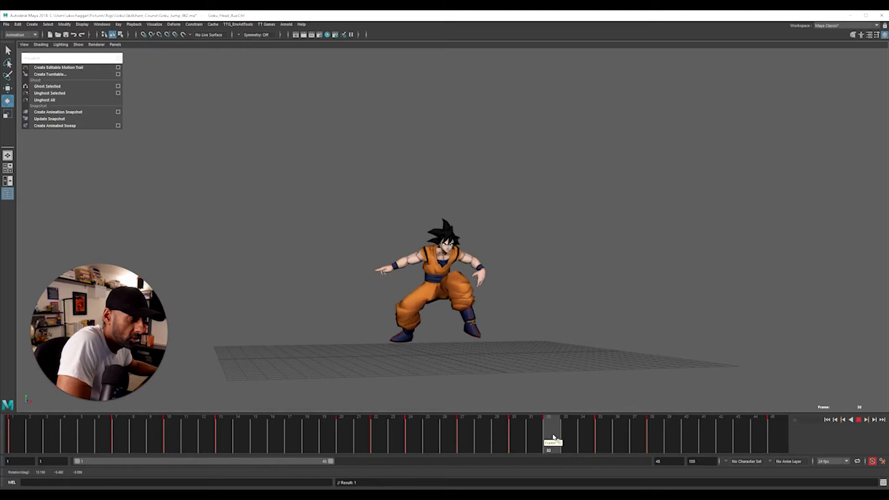
pyautogui.keyDown('shift'); pyautogui.moveTo(625, 444); pyautogui.dragTo(680, 445); pyautogui.keyUp('shift')
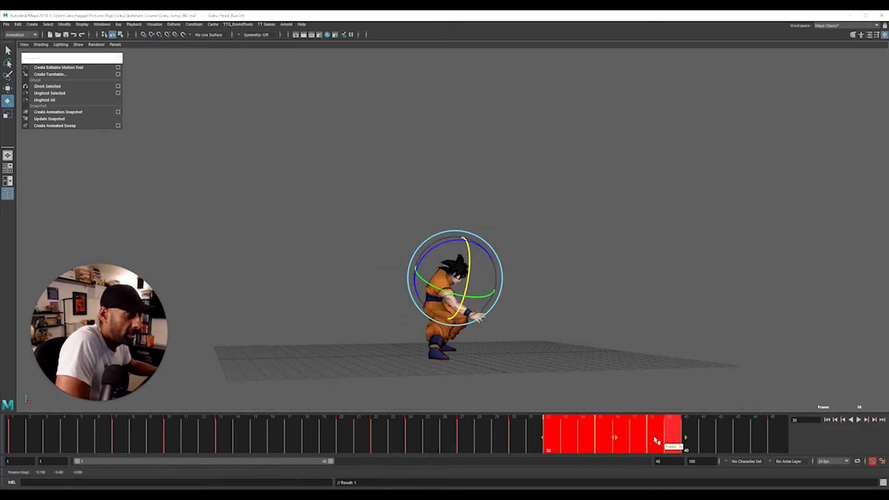
pyautogui.rightClick(680, 442)
pyautogui.click(681, 361)
# - Rotate the head control at frames 36 and 41 of the recovery and replay the jump from several angles
pyautogui.moveTo(472, 433); pyautogui.dragTo(619, 444)
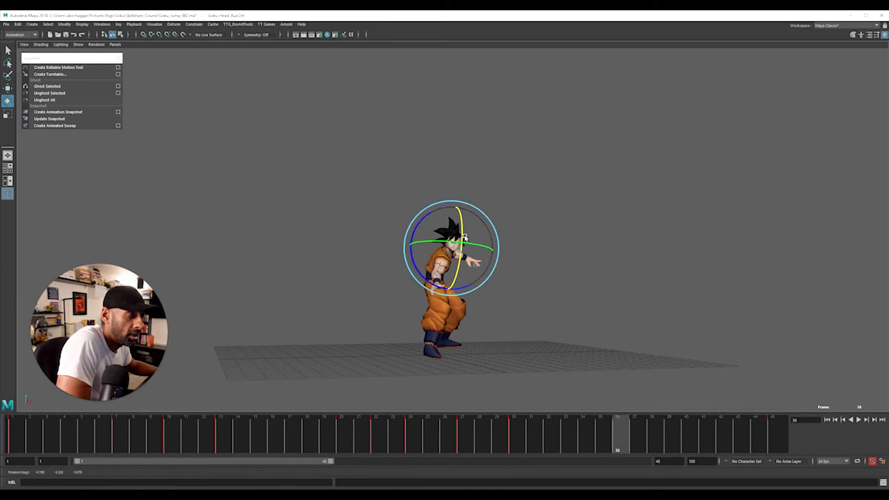
pyautogui.moveTo(587, 431)
pyautogui.mouseDown()
pyautogui.moveTo(551, 431)
pyautogui.moveTo(704, 432)
pyautogui.moveTo(742, 443)
pyautogui.moveTo(798, 434)
pyautogui.moveTo(734, 444)
pyautogui.moveTo(488, 435)
pyautogui.moveTo(704, 436)
pyautogui.mouseUp()
pyautogui.press('Escape')
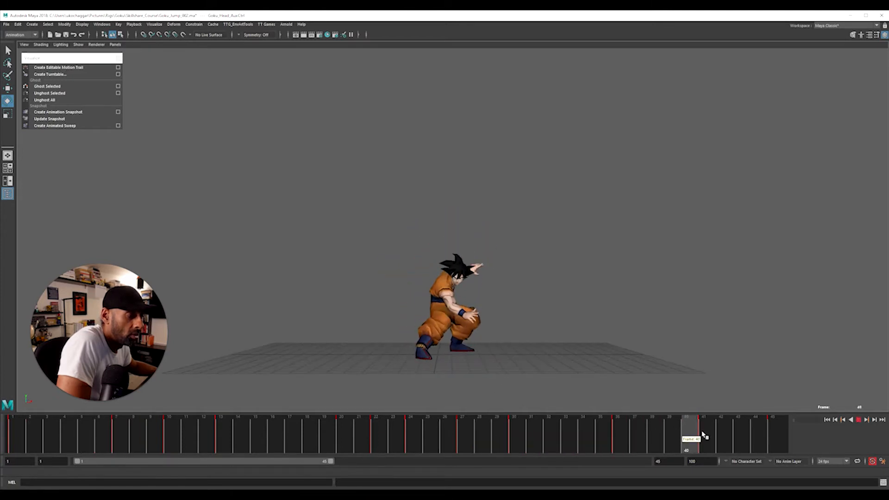
pyautogui.keyDown('alt'); pyautogui.moveTo(466, 328); pyautogui.dragTo(537, 317, button='right'); pyautogui.keyUp('alt')
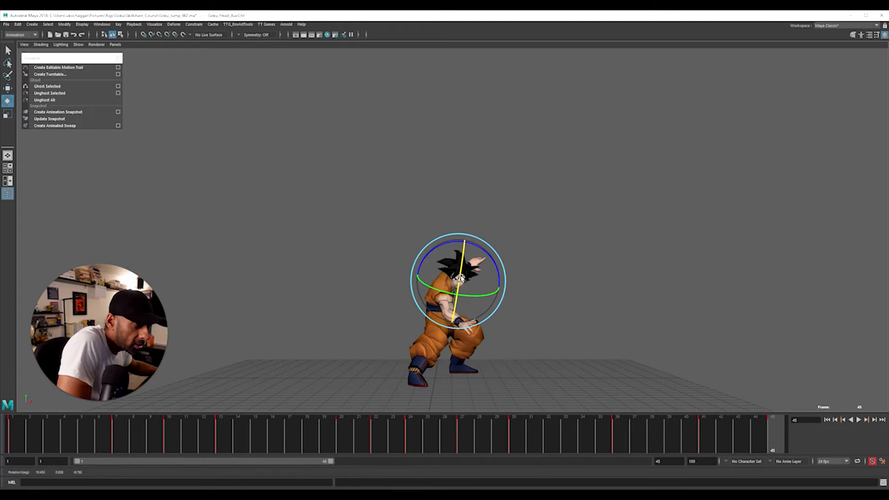
pyautogui.moveTo(773, 427); pyautogui.dragTo(18, 443)
pyautogui.hotkey('alt', 'v')
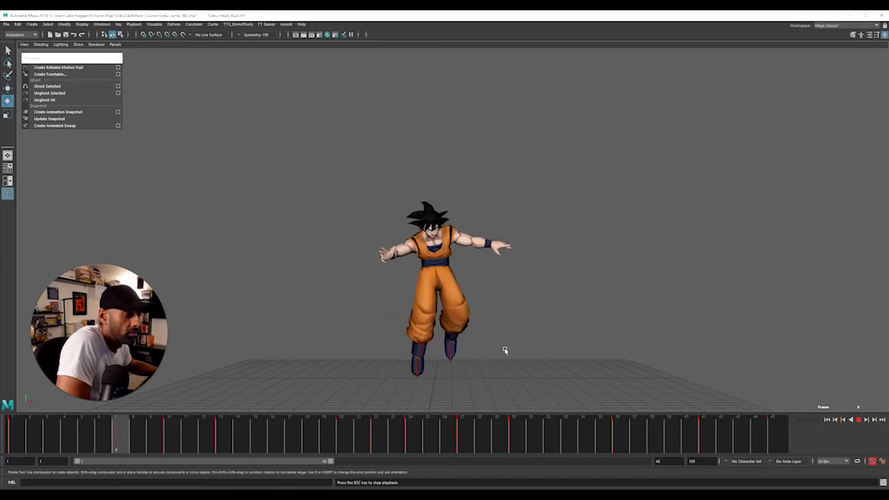
pyautogui.keyDown('alt'); pyautogui.moveTo(502, 352); pyautogui.dragTo(426, 357); pyautogui.keyUp('alt')
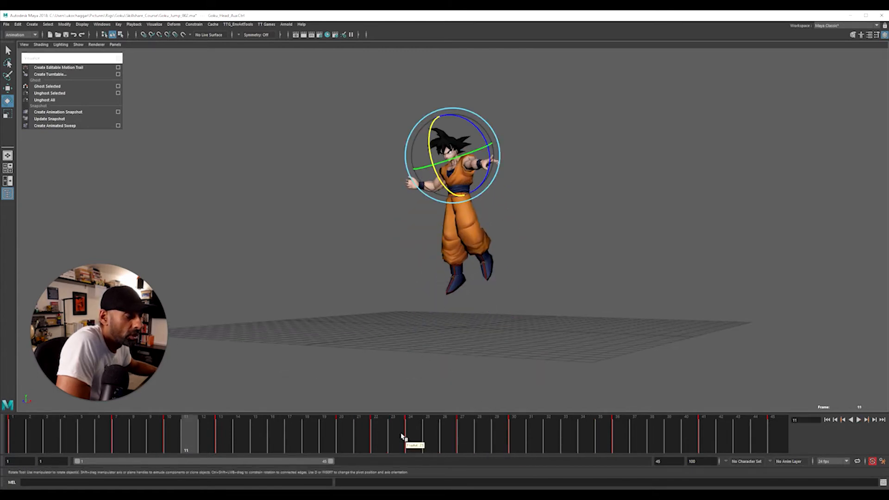
# - Refine the head control's rotation at frame 41 and check the transition from frame 31
pyautogui.moveTo(463, 442)
pyautogui.mouseDown()
pyautogui.moveTo(745, 449)
pyautogui.moveTo(704, 449)
pyautogui.mouseUp()
pyautogui.click(470, 278)
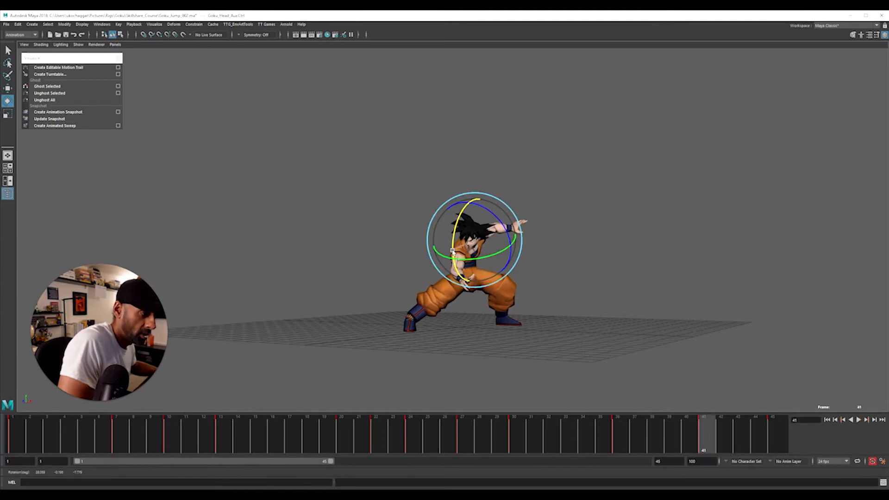
pyautogui.hotkey('alt', 'v')
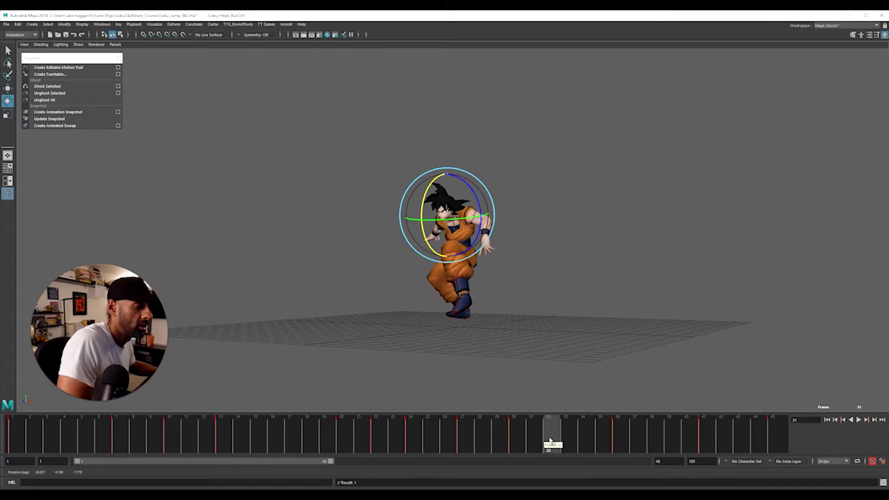
pyautogui.hotkey('alt', 'v')
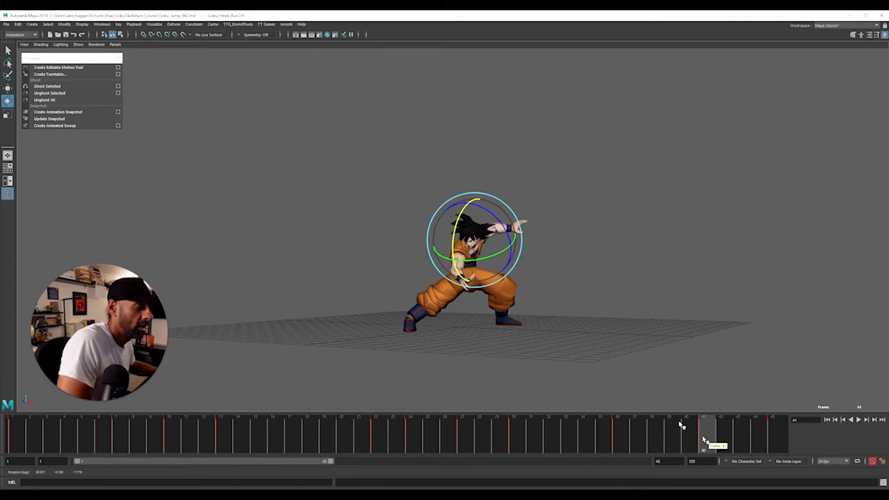
# - Try to move the head control vertically at frame 41 and review the playback from several angles
pyautogui.press('w')
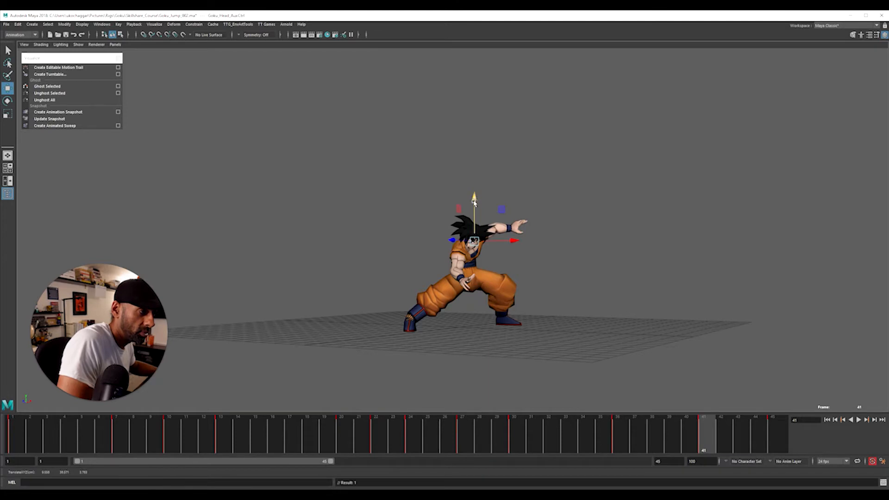
pyautogui.moveTo(689, 447)
pyautogui.mouseDown()
pyautogui.moveTo(536, 441)
pyautogui.moveTo(556, 427)
pyautogui.mouseUp()
pyautogui.hotkey('alt', 'v')
pyautogui.hotkey('alt', 'v')
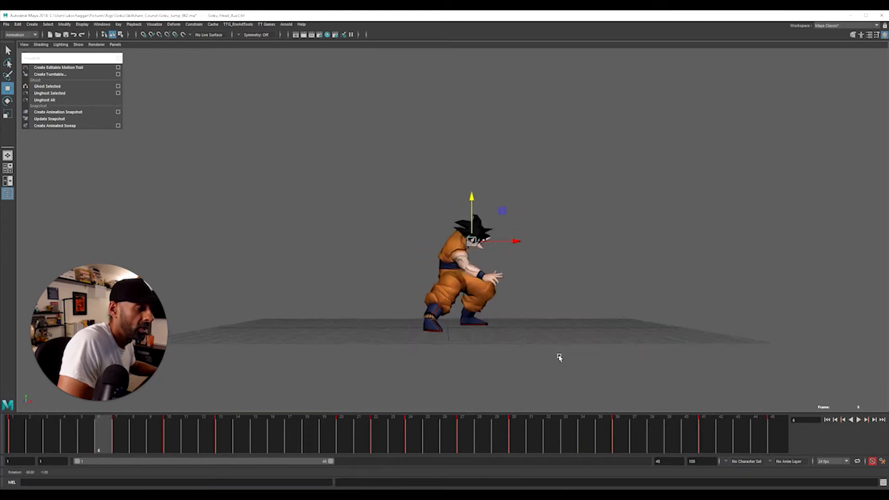
pyautogui.hotkey('alt', 'v')
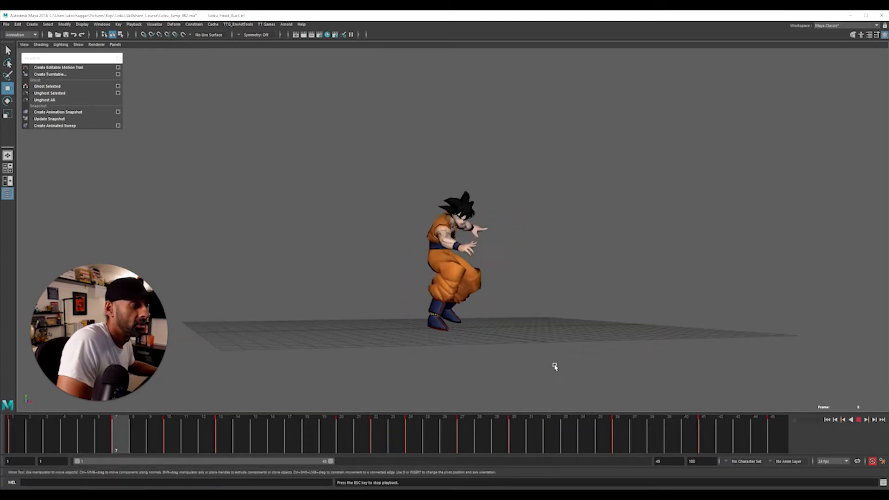
pyautogui.keyDown('alt'); pyautogui.moveTo(576, 393); pyautogui.dragTo(605, 356); pyautogui.keyUp('alt')
pyautogui.keyDown('alt'); pyautogui.moveTo(605, 356); pyautogui.dragTo(466, 370, button='right'); pyautogui.keyUp('alt')
pyautogui.keyDown('alt'); pyautogui.moveTo(465, 370); pyautogui.dragTo(399, 371); pyautogui.keyUp('alt')
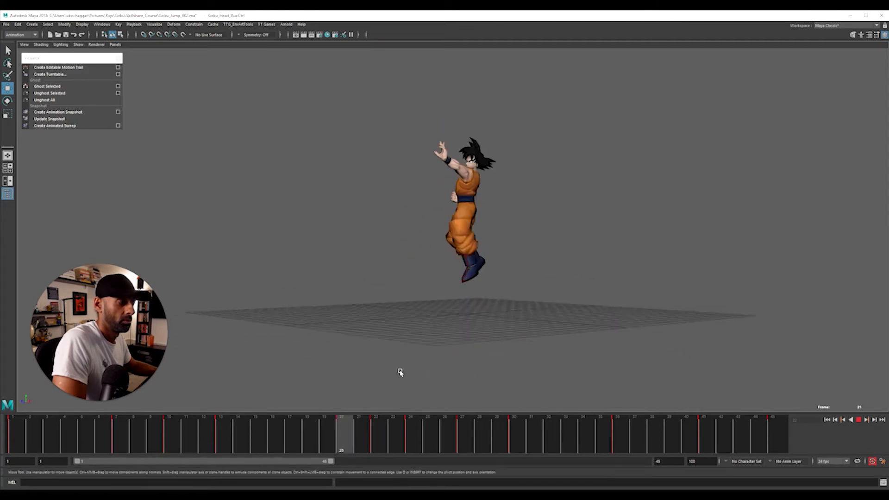
pyautogui.keyDown('alt'); pyautogui.moveTo(399, 371); pyautogui.dragTo(496, 389, button='right'); pyautogui.keyUp('alt')
# - Try to shift the head control's key from frame 41 to frame 42, and undo this together with the head move
pyautogui.hotkey('alt', 'shift', 'v')
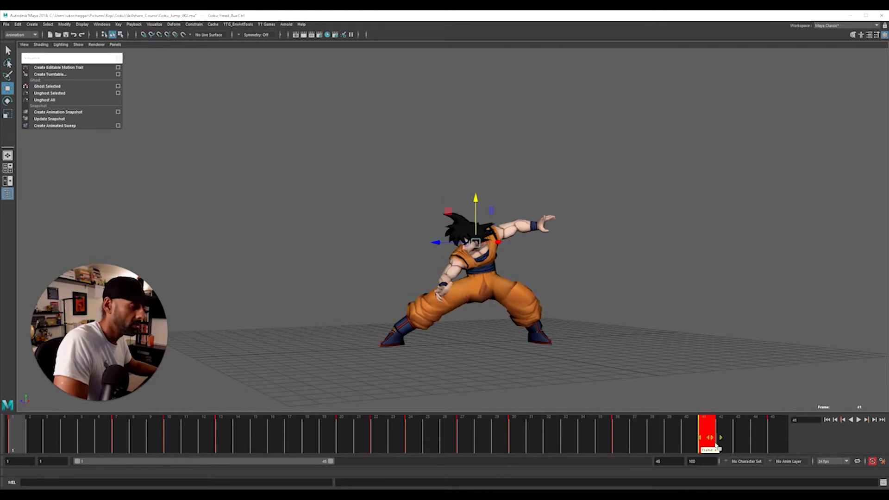
pyautogui.click(495, 448)
pyautogui.hotkey('alt', 'v')
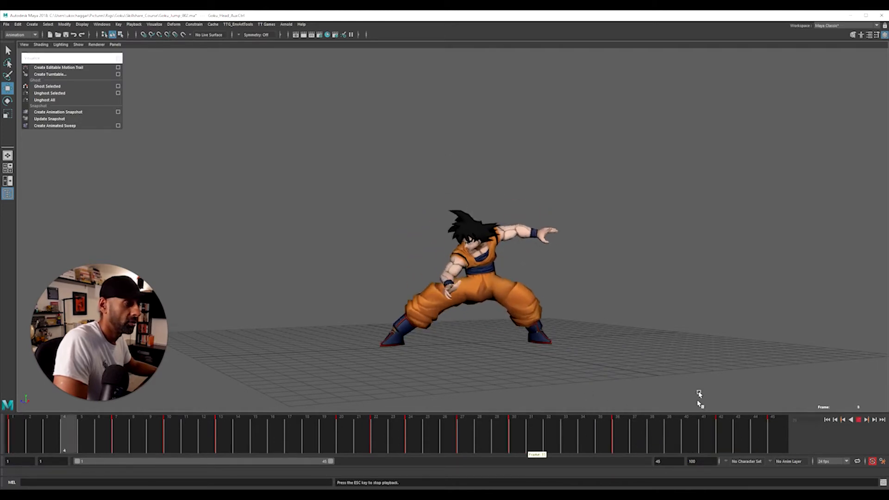
pyautogui.keyDown('alt'); pyautogui.moveTo(699, 397); pyautogui.dragTo(550, 351); pyautogui.keyUp('alt')
pyautogui.keyDown('alt'); pyautogui.moveTo(550, 352); pyautogui.dragTo(627, 377, button='right'); pyautogui.keyUp('alt')
pyautogui.keyDown('alt'); pyautogui.moveTo(627, 377); pyautogui.dragTo(617, 397); pyautogui.keyUp('alt')
pyautogui.hotkey('alt', 'v')
pyautogui.hotkey('ctrl', 'z')
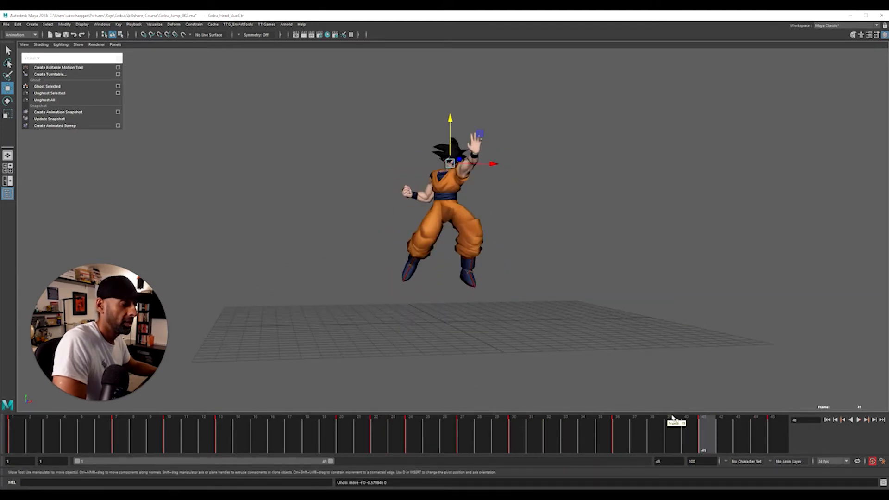
# - Examine the head control's Rotate X curve in the Graph Editor and replay the jump against it
pyautogui.hotkey('alt', 'v')
pyautogui.press('e')
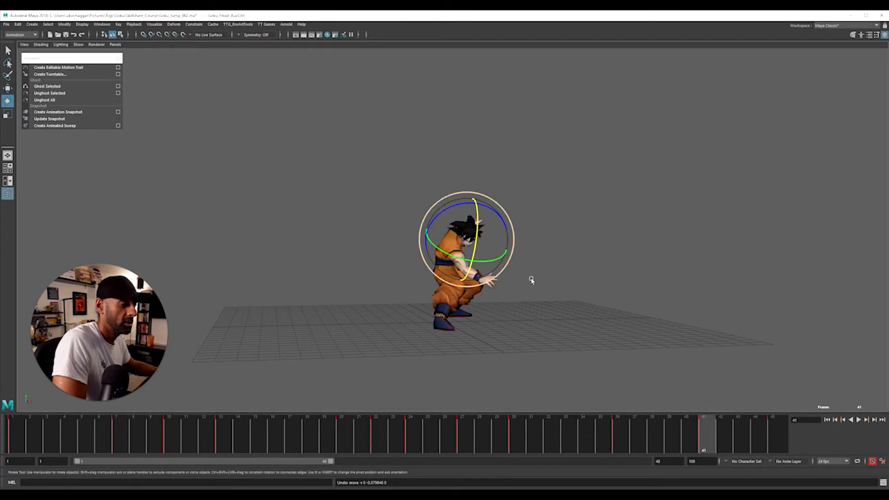
pyautogui.moveTo(888, 31); pyautogui.dragTo(280, 33)
pyautogui.moveTo(743, 80); pyautogui.dragTo(764, 105)
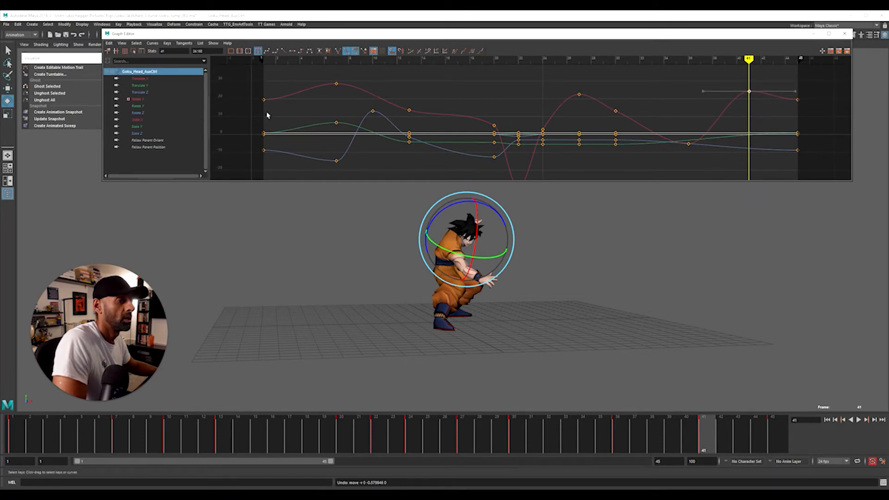
pyautogui.click(160, 100)
pyautogui.press('a')
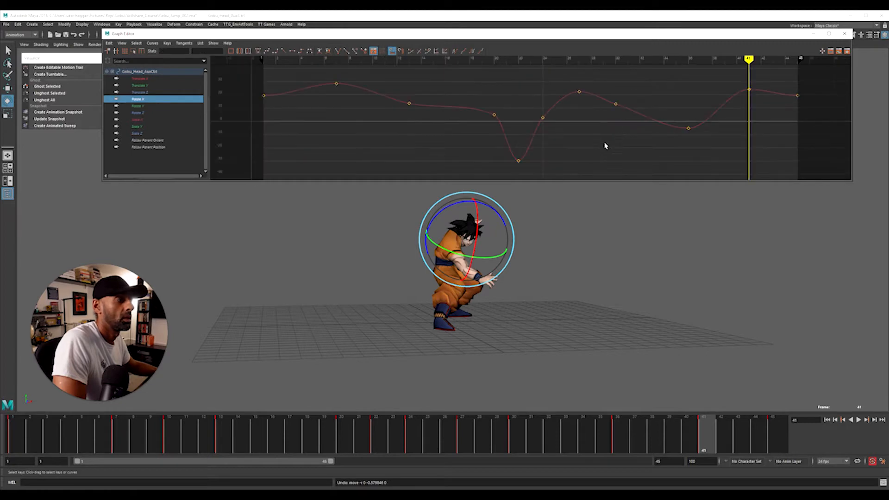
pyautogui.moveTo(572, 431); pyautogui.dragTo(458, 432)
pyautogui.hotkey('alt', 'v')
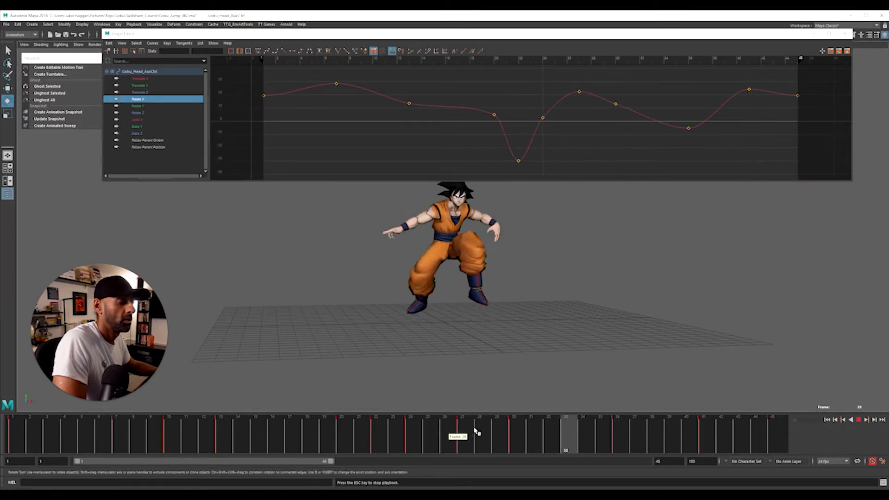
pyautogui.press('Escape')
pyautogui.moveTo(334, 39); pyautogui.dragTo(888, 139)
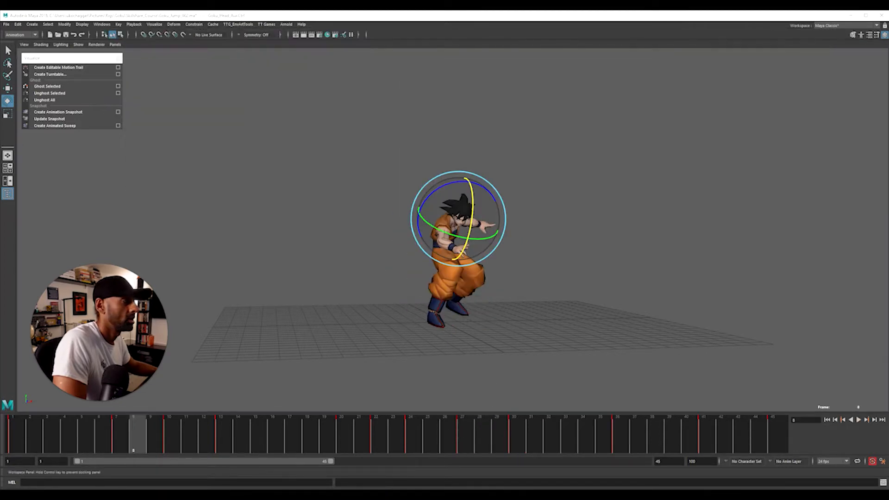
# - Select the top spine IK control and rotate it slightly at frame 35
pyautogui.moveTo(346, 446); pyautogui.dragTo(618, 451)
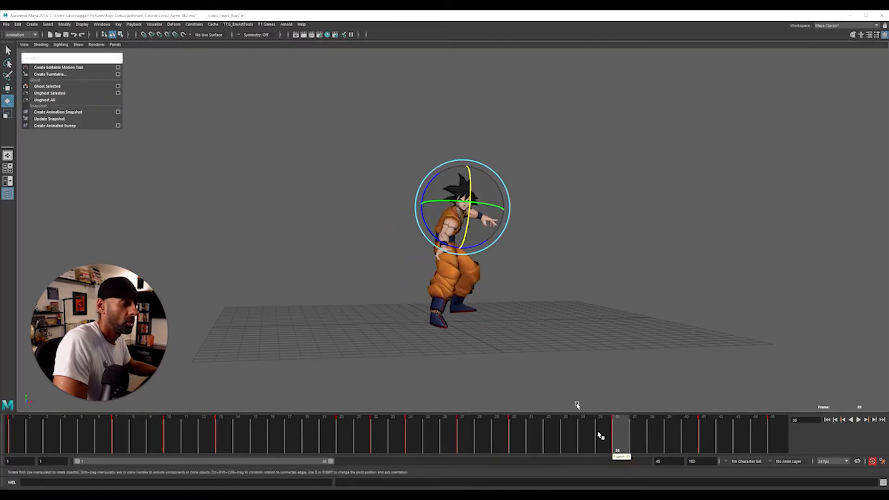
pyautogui.click(514, 286)
pyautogui.scroll(5, 519, 273)
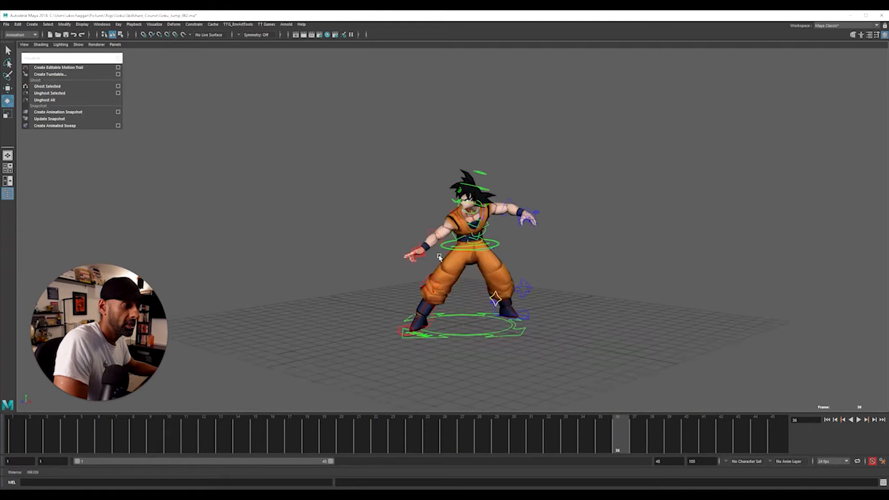
pyautogui.click(493, 226)
pyautogui.keyDown('alt'); pyautogui.moveTo(493, 225); pyautogui.dragTo(475, 273); pyautogui.keyUp('alt')
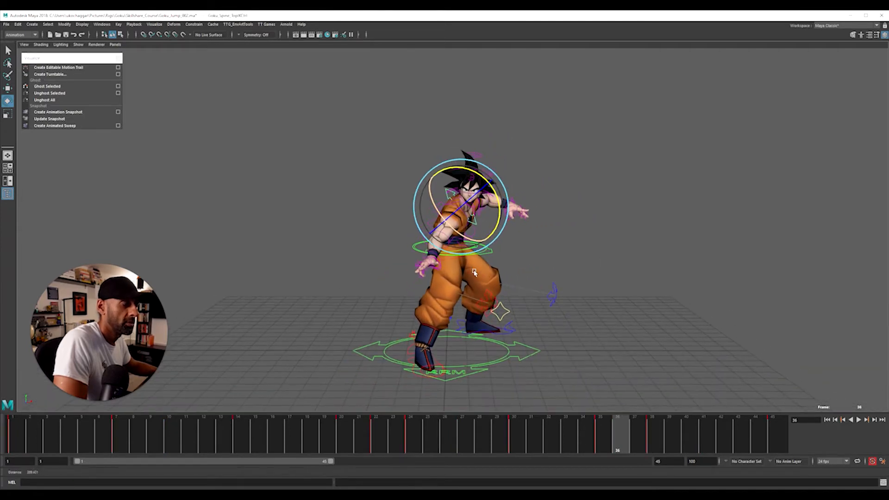
pyautogui.click(600, 437)
pyautogui.keyDown('alt'); pyautogui.moveTo(467, 355); pyautogui.dragTo(497, 361); pyautogui.keyUp('alt')
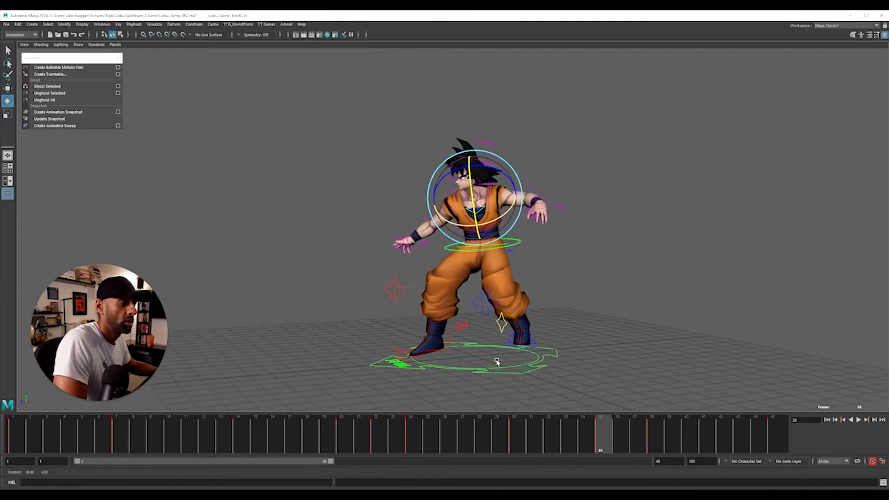
pyautogui.click(537, 437)
pyautogui.click(600, 438)
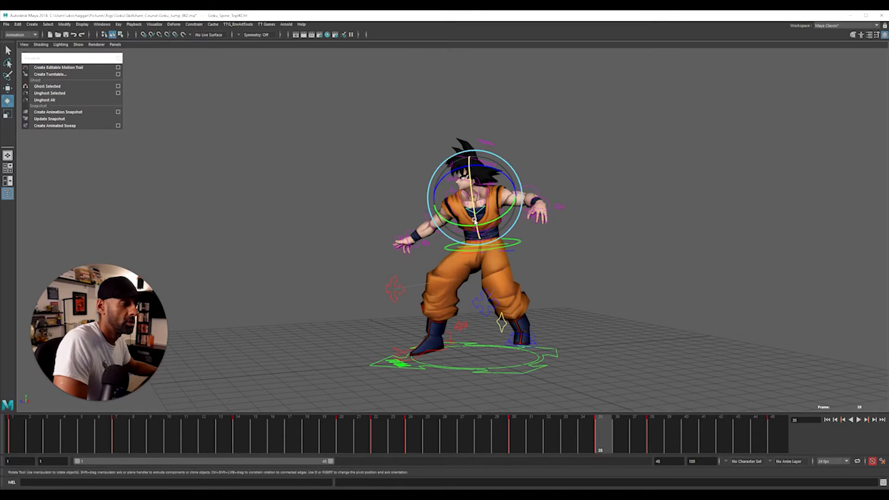
pyautogui.moveTo(475, 222); pyautogui.dragTo(474, 219)
# - Delete the top spine control's key at frame 38 and key a new rotation at frame 39
pyautogui.moveTo(637, 431); pyautogui.dragTo(651, 434)
pyautogui.rightClick(650, 435)
pyautogui.click(665, 344)
pyautogui.keyDown('alt'); pyautogui.moveTo(559, 347); pyautogui.dragTo(641, 350); pyautogui.keyUp('alt')
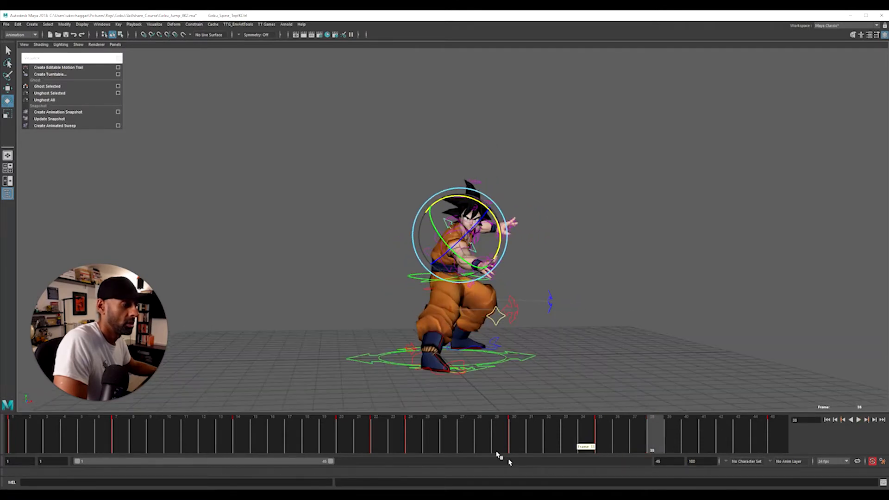
pyautogui.moveTo(523, 437); pyautogui.dragTo(667, 438)
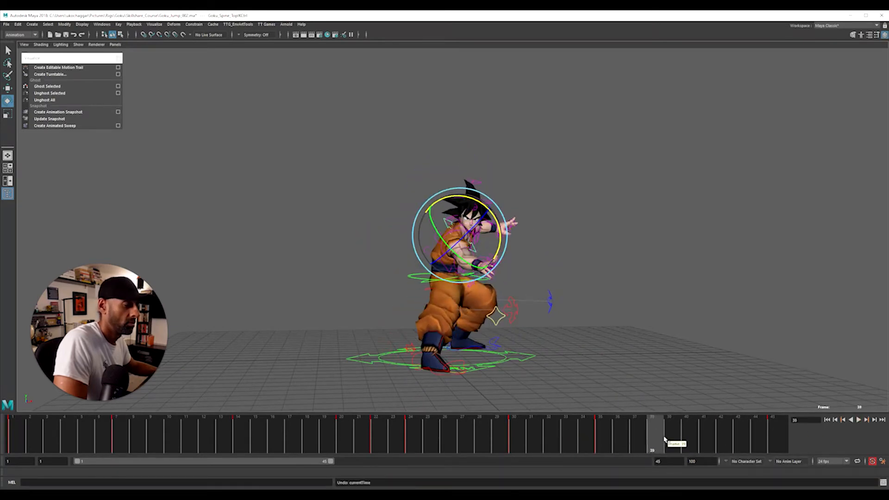
pyautogui.moveTo(572, 436); pyautogui.dragTo(671, 442)
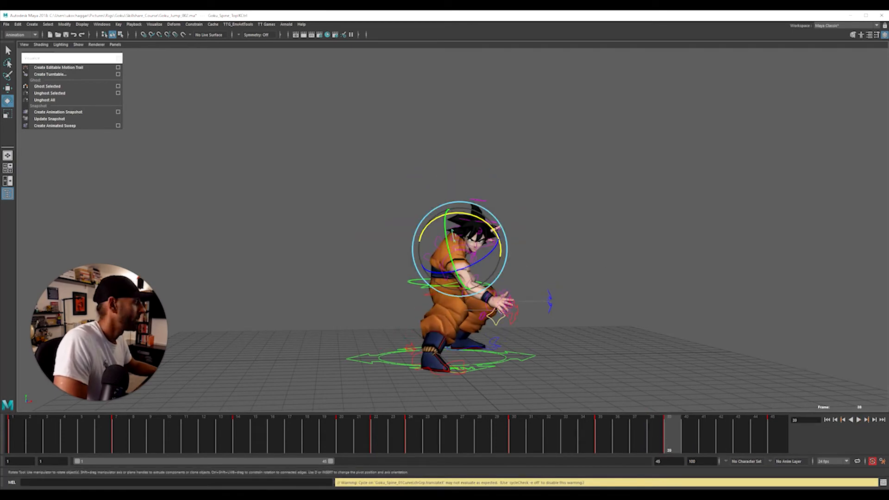
# - Lower the top spine control's Rotate Y key at frame 39 in the Graph Editor and replay the jump
pyautogui.moveTo(569, 56); pyautogui.dragTo(456, 49)
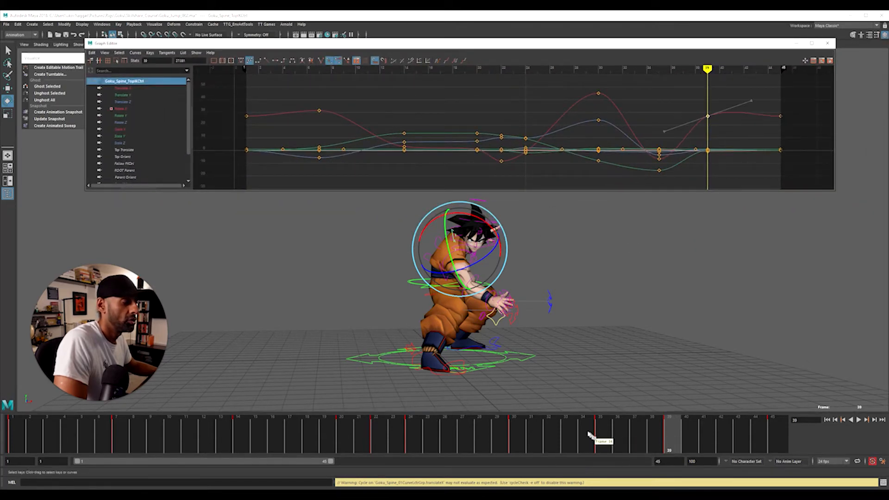
pyautogui.moveTo(589, 435)
pyautogui.mouseDown()
pyautogui.moveTo(774, 441)
pyautogui.moveTo(690, 440)
pyautogui.mouseUp()
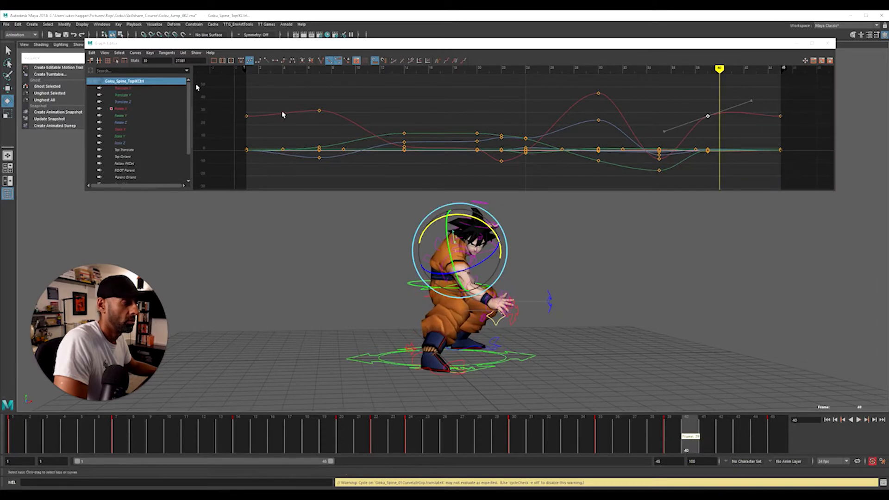
pyautogui.click(122, 115)
pyautogui.moveTo(700, 118); pyautogui.dragTo(716, 134)
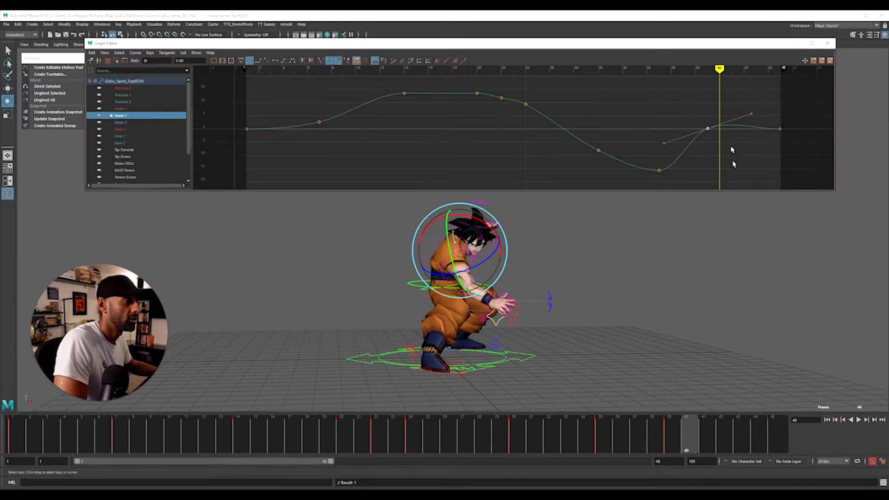
pyautogui.hotkey('alt', 'v')
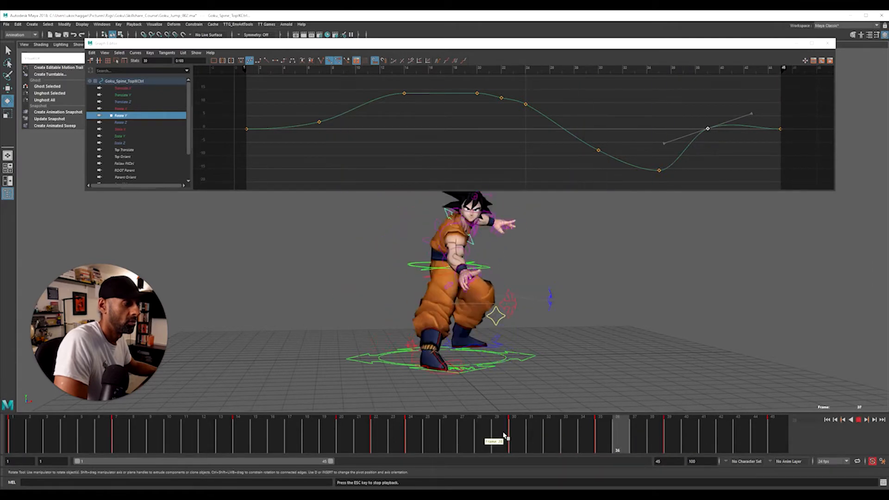
pyautogui.press('Escape')
pyautogui.moveTo(546, 446); pyautogui.dragTo(721, 445)
pyautogui.keyDown('shift'); pyautogui.moveTo(725, 153); pyautogui.dragTo(729, 158, button='middle'); pyautogui.keyUp('shift')
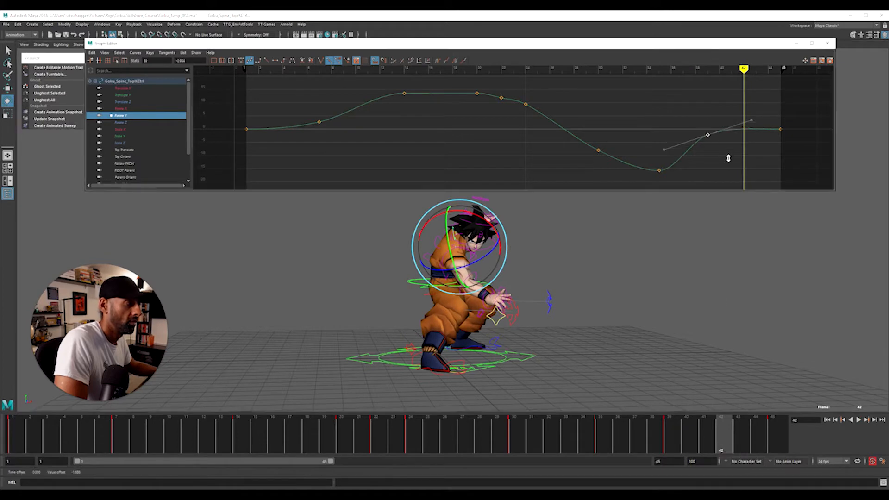
pyautogui.click(569, 430)
pyautogui.hotkey('alt', 'v')
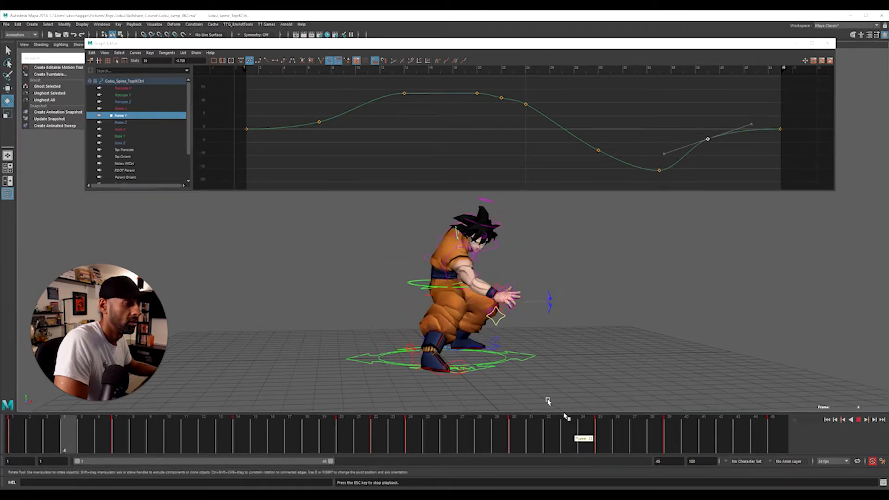
pyautogui.press('Escape')
# - Steepen the tangent of the top spine control's Rotate Z key at frame 39 and replay the jump
pyautogui.click(135, 124)
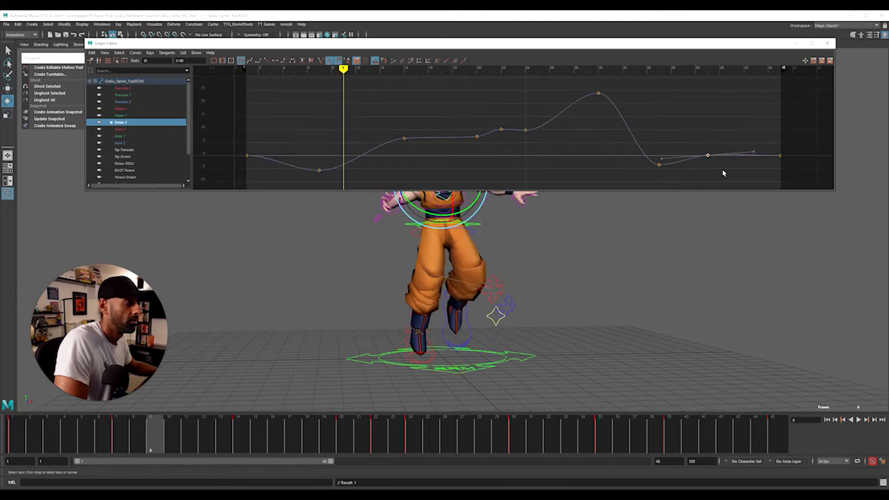
pyautogui.hotkey('alt', 'v')
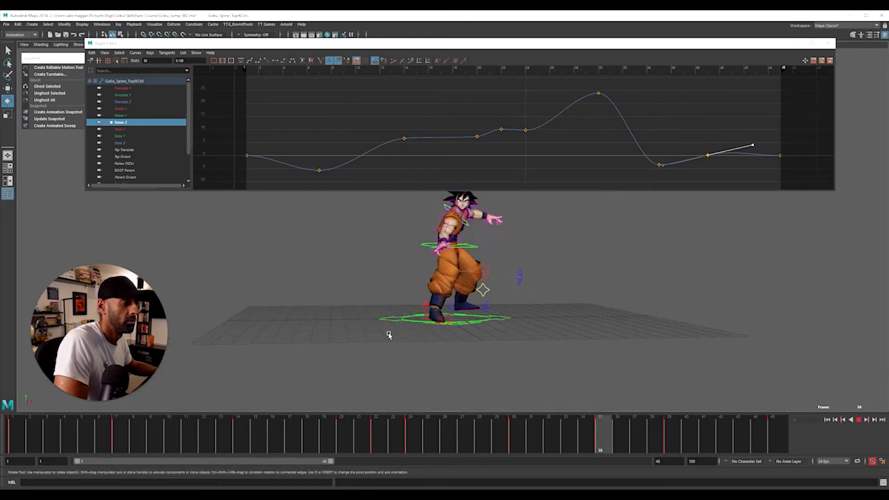
pyautogui.press('Escape')
# - Raise the top spine control's Rotate Y key at frame 39 above zero and replay the jump
pyautogui.press('Up')
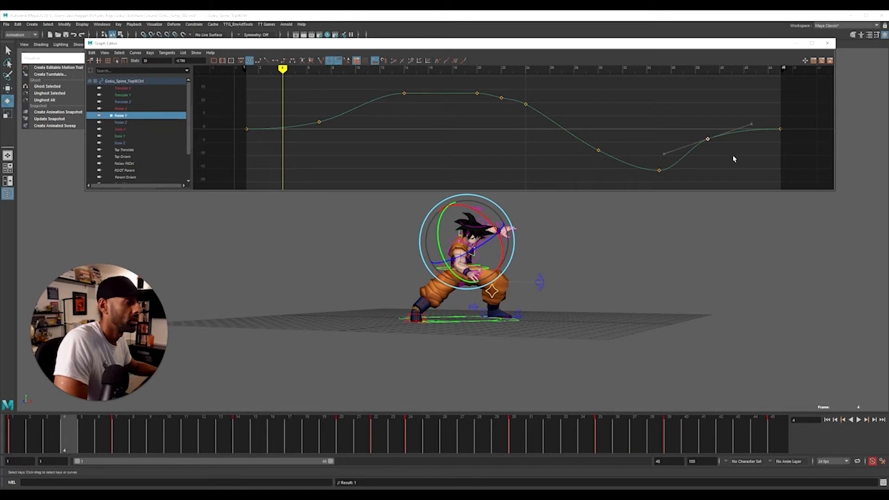
pyautogui.moveTo(629, 435)
pyautogui.mouseDown()
pyautogui.moveTo(687, 440)
pyautogui.moveTo(667, 437)
pyautogui.mouseUp()
pyautogui.keyDown('shift'); pyautogui.moveTo(721, 144); pyautogui.dragTo(722, 134, button='middle'); pyautogui.keyUp('shift')
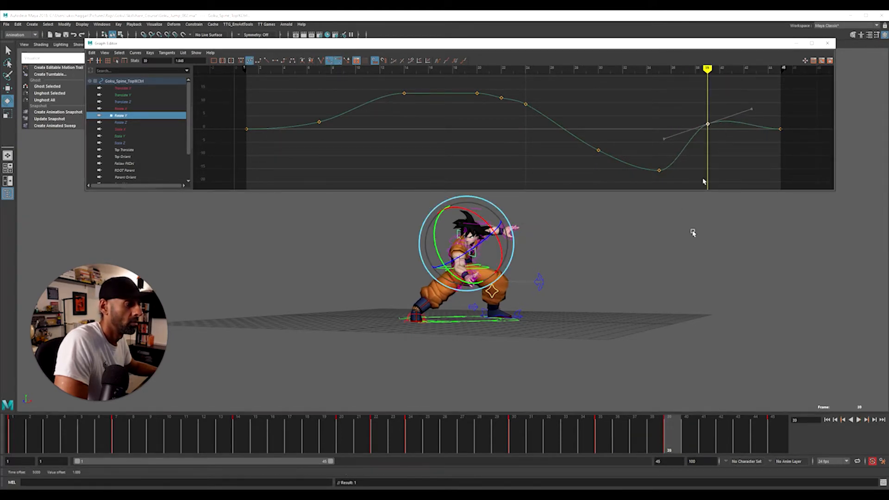
pyautogui.hotkey('alt', 'v')
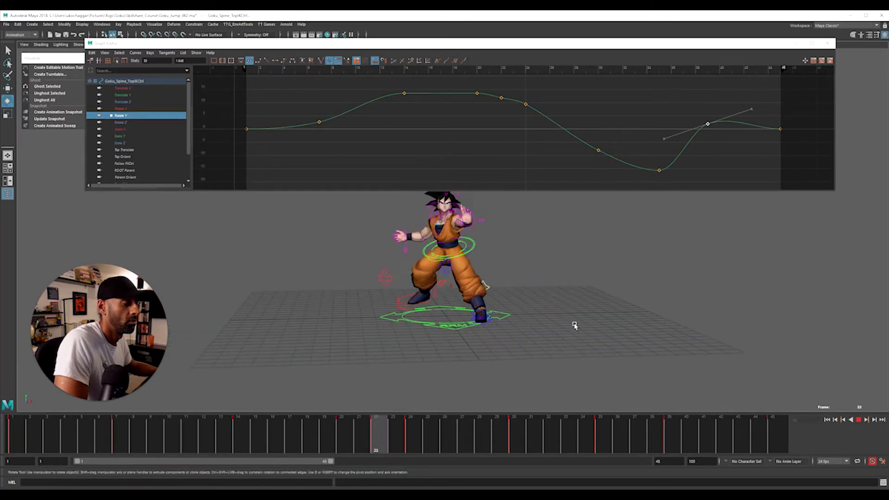
pyautogui.hotkey('alt', 'v')
# - Move the Graph Editor out of the way and delete the top spine control's key at frame 39
pyautogui.moveTo(455, 44); pyautogui.dragTo(888, 60)
pyautogui.moveTo(535, 436); pyautogui.dragTo(674, 439)
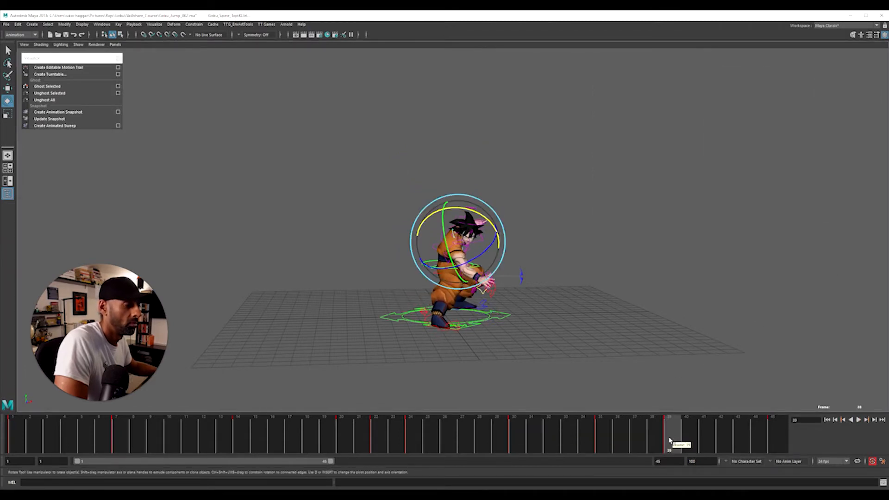
pyautogui.rightClick(669, 440)
pyautogui.click(688, 355)
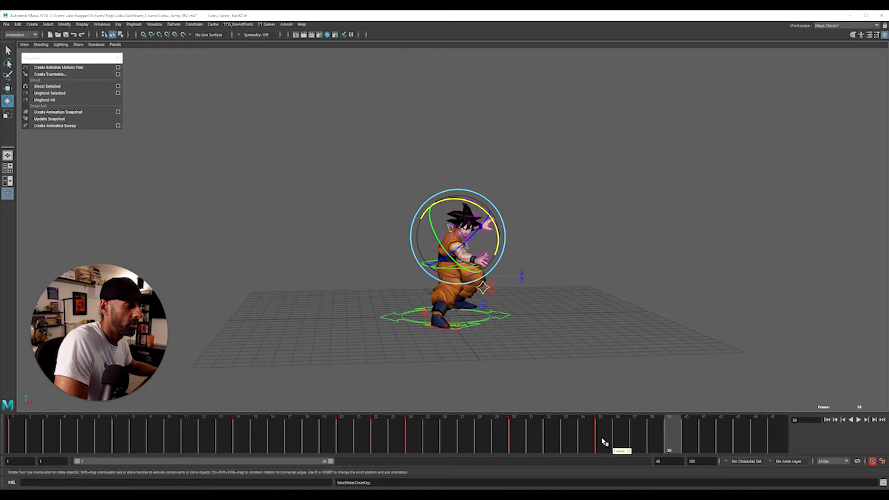
pyautogui.hotkey('alt', 'v')
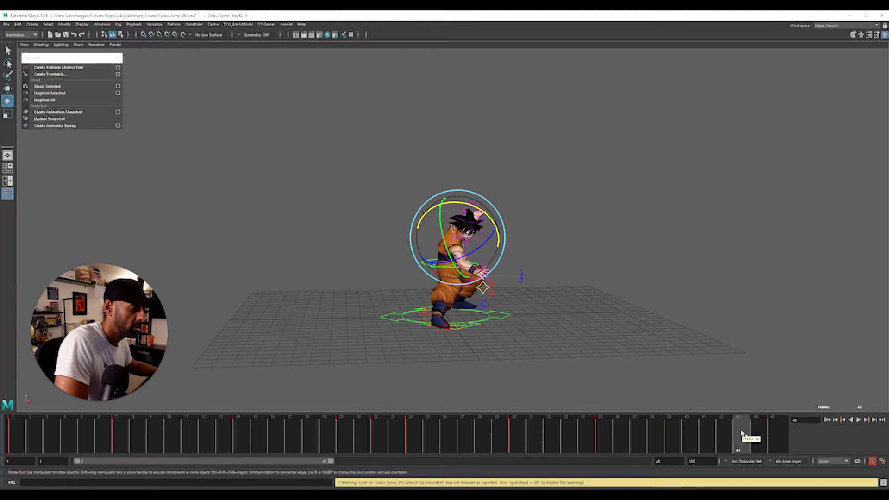
# - Key the top spine control at frame 40 and rotate it slightly at frame 35
pyautogui.moveTo(743, 433); pyautogui.dragTo(536, 431)
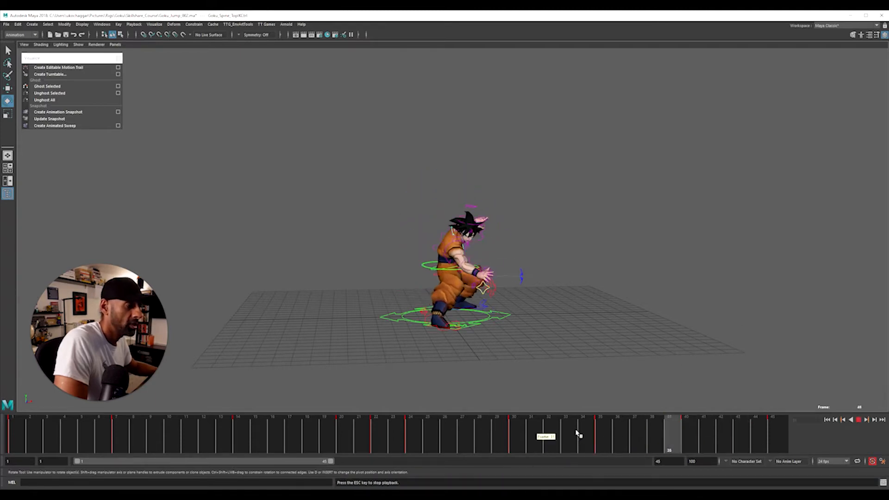
pyautogui.moveTo(681, 441)
pyautogui.mouseDown()
pyautogui.moveTo(737, 442)
pyautogui.moveTo(687, 433)
pyautogui.mouseUp()
pyautogui.moveTo(722, 273)
pyautogui.keyDown('alt'); pyautogui.mouseDown(button='right')
pyautogui.moveTo(764, 272)
pyautogui.moveTo(719, 279)
pyautogui.mouseUp(button='right'); pyautogui.keyUp('alt')
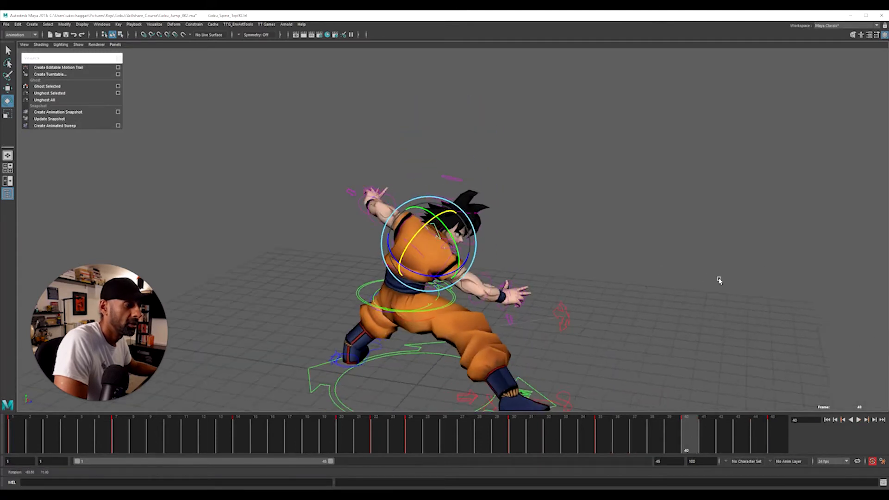
pyautogui.moveTo(639, 445); pyautogui.dragTo(597, 438)
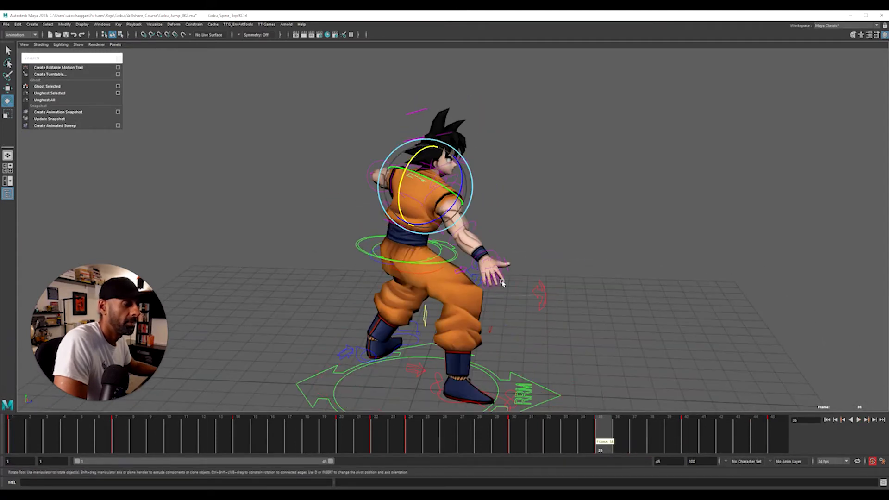
pyautogui.moveTo(463, 187); pyautogui.dragTo(463, 186)
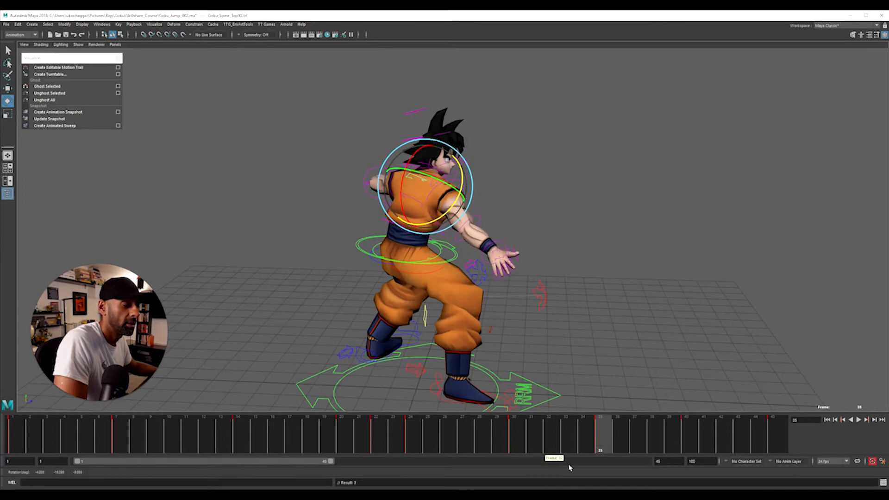
# - Rotate the top spine control slightly at frame 40 and replay the jump from another angle
pyautogui.moveTo(602, 438); pyautogui.dragTo(674, 430)
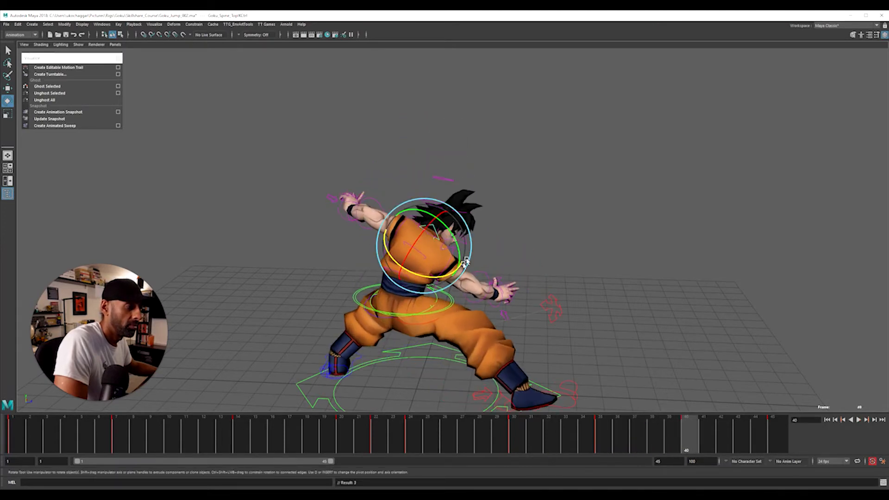
pyautogui.moveTo(456, 275); pyautogui.dragTo(452, 277)
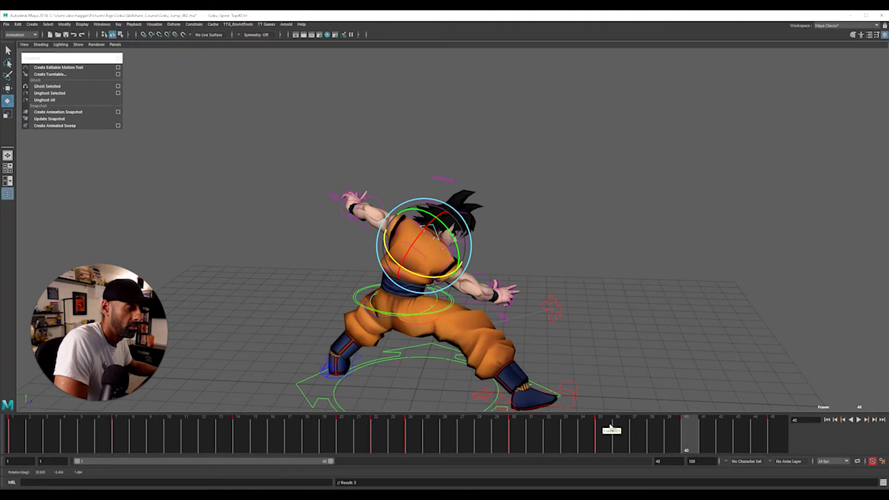
pyautogui.hotkey('alt', 'v')
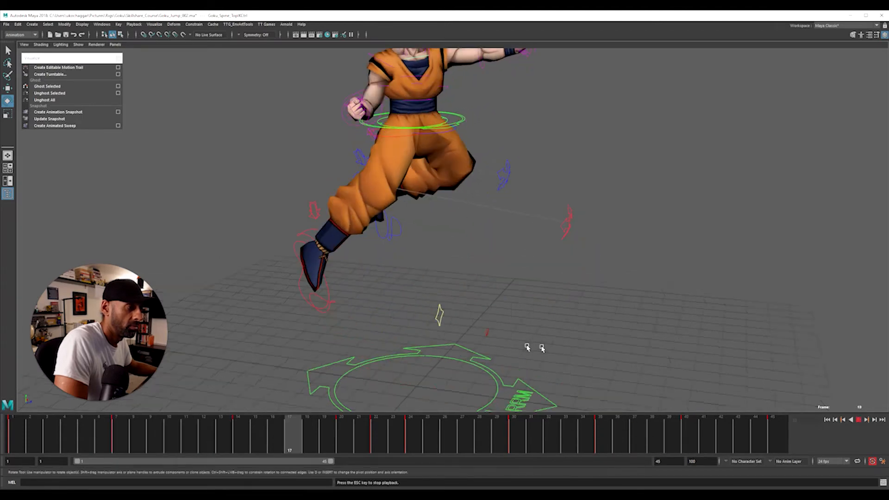
pyautogui.keyDown('alt'); pyautogui.moveTo(542, 349); pyautogui.dragTo(464, 360); pyautogui.keyUp('alt')
pyautogui.keyDown('alt'); pyautogui.moveTo(463, 359); pyautogui.dragTo(575, 364, button='right'); pyautogui.keyUp('alt')
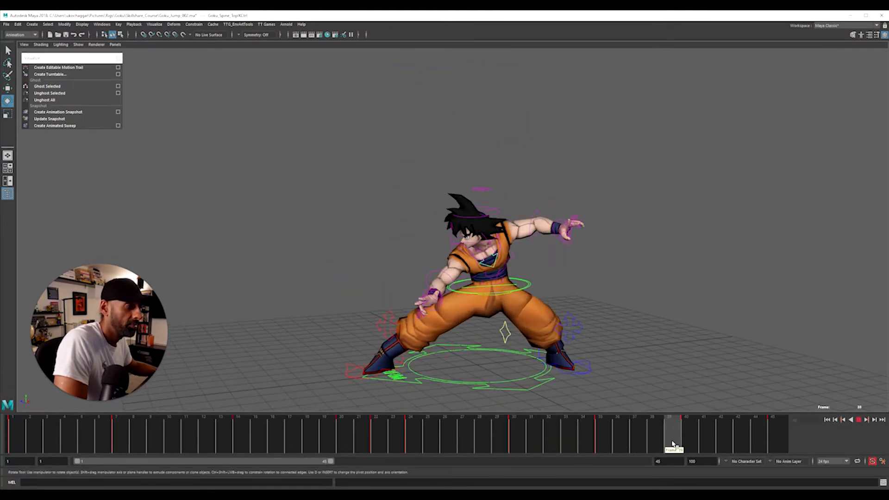
# - Move the top spine control slightly down at frame 41 and replay the jump
pyautogui.moveTo(673, 445); pyautogui.dragTo(705, 445)
pyautogui.click(485, 223)
pyautogui.press('w')
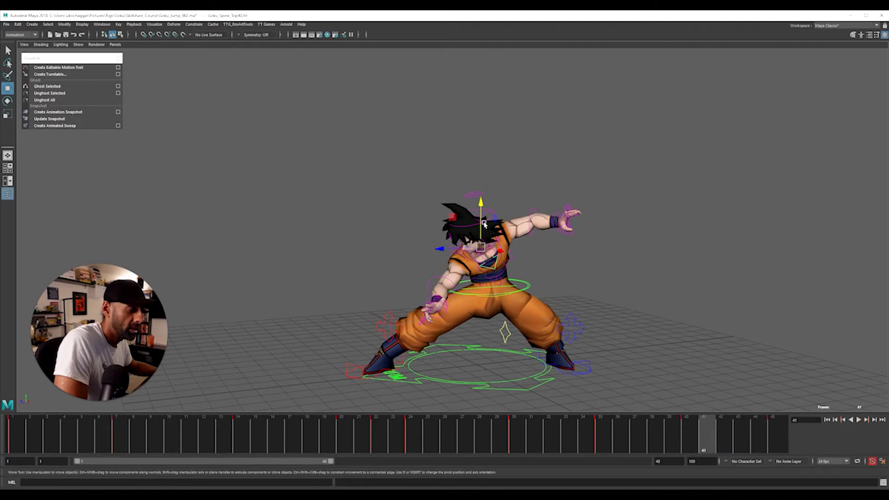
pyautogui.moveTo(483, 217); pyautogui.dragTo(483, 219)
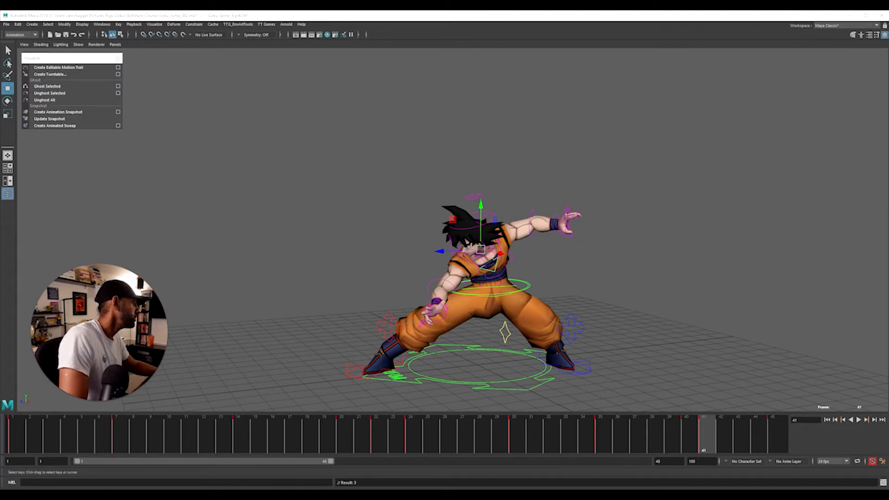
pyautogui.hotkey('alt', 'v')
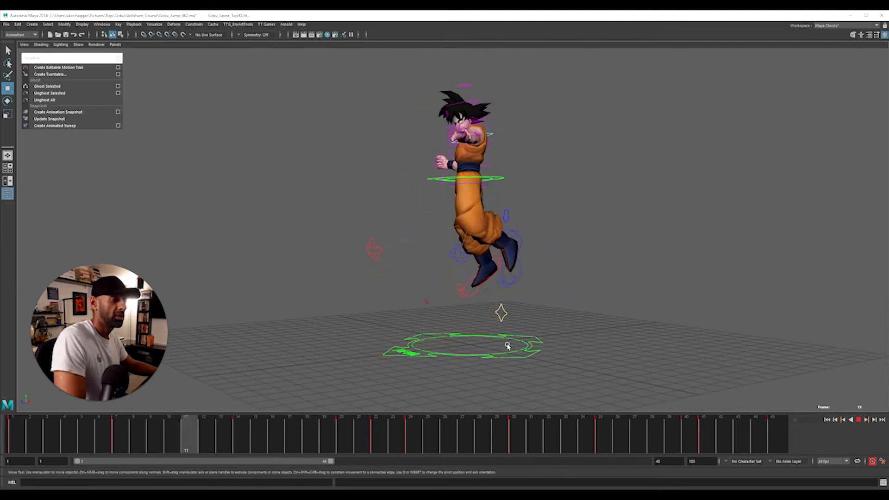
pyautogui.press('Escape')
# - Extend the playback range to frame 50 and move all controls' keys from frame 45 to frame 50
pyautogui.moveTo(681, 440); pyautogui.dragTo(778, 450)
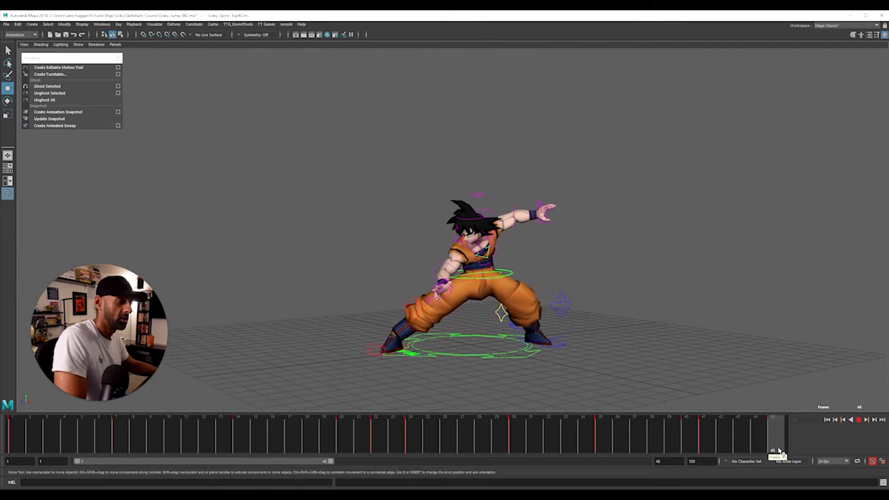
pyautogui.moveTo(356, 137); pyautogui.dragTo(607, 361)
pyautogui.doubleClick(667, 462)
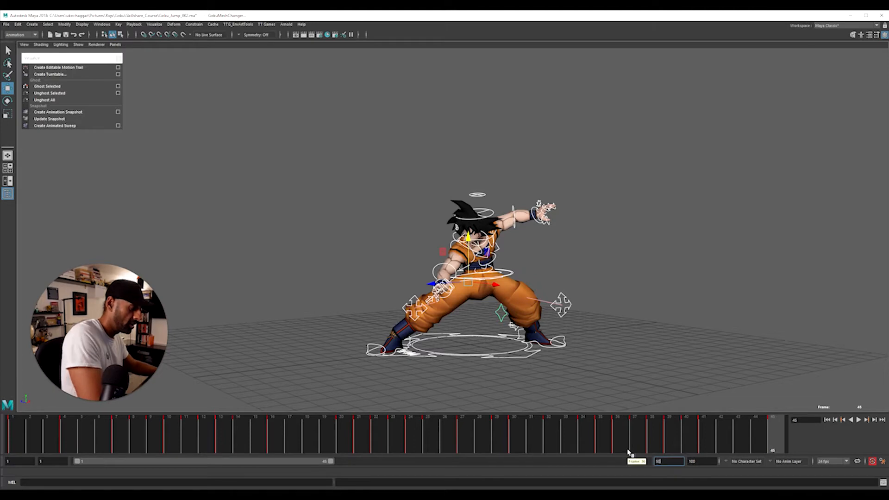
pyautogui.write('50')
pyautogui.press('Return')
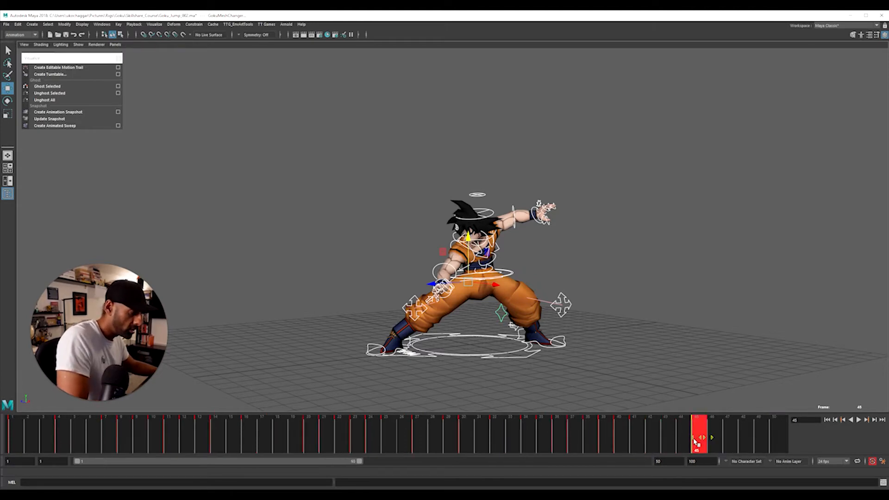
# - Replay the extended jump with all controls deselected and review the landing and recovery from several angles
pyautogui.hotkey('alt', 'v')
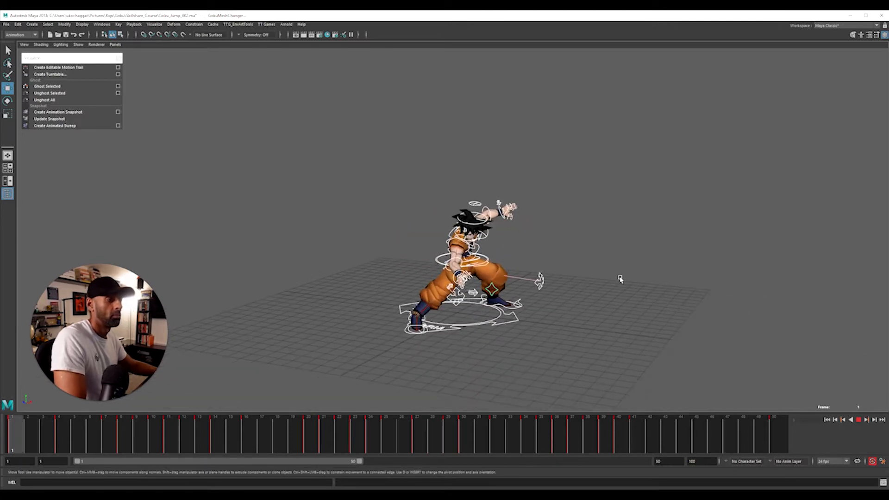
pyautogui.click(597, 303)
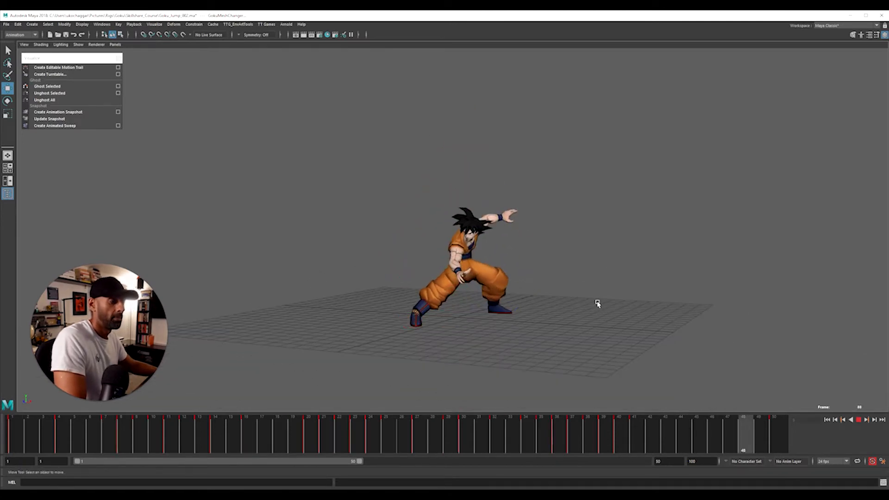
pyautogui.keyDown('alt'); pyautogui.moveTo(600, 306); pyautogui.dragTo(622, 283); pyautogui.keyUp('alt')
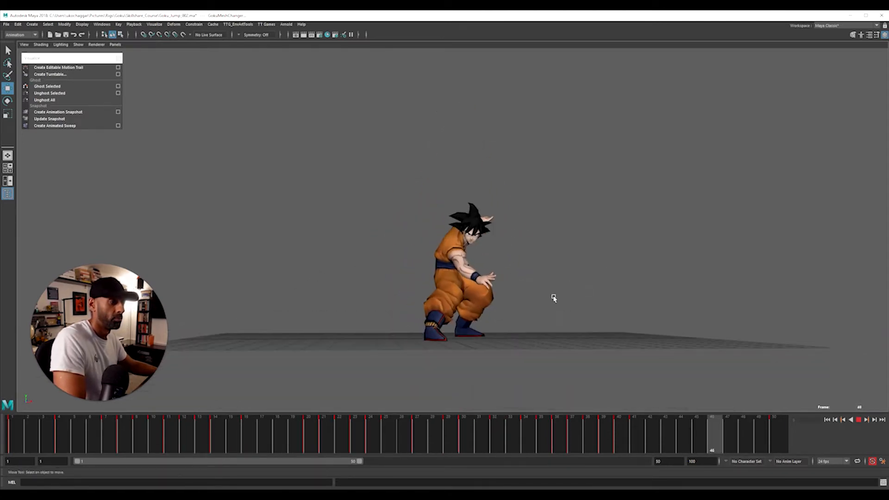
pyautogui.keyDown('alt'); pyautogui.moveTo(554, 298); pyautogui.dragTo(365, 323); pyautogui.keyUp('alt')
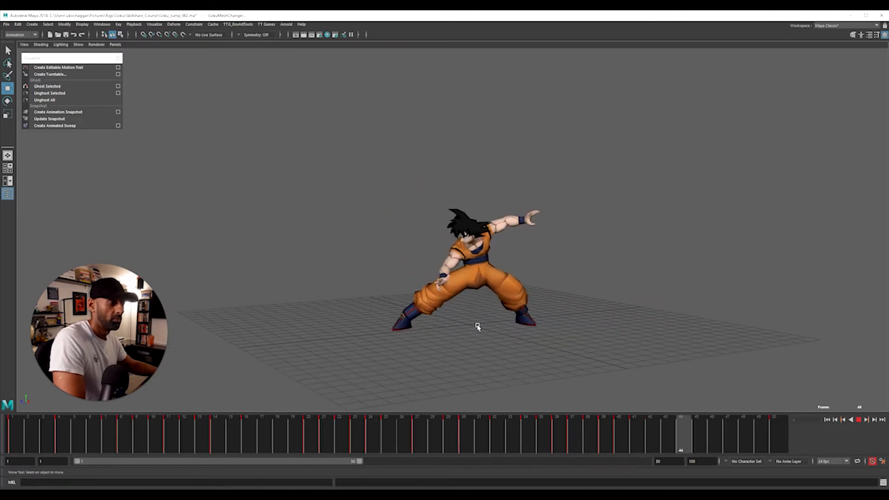
pyautogui.keyDown('alt'); pyautogui.moveTo(478, 327); pyautogui.dragTo(514, 321); pyautogui.keyUp('alt')
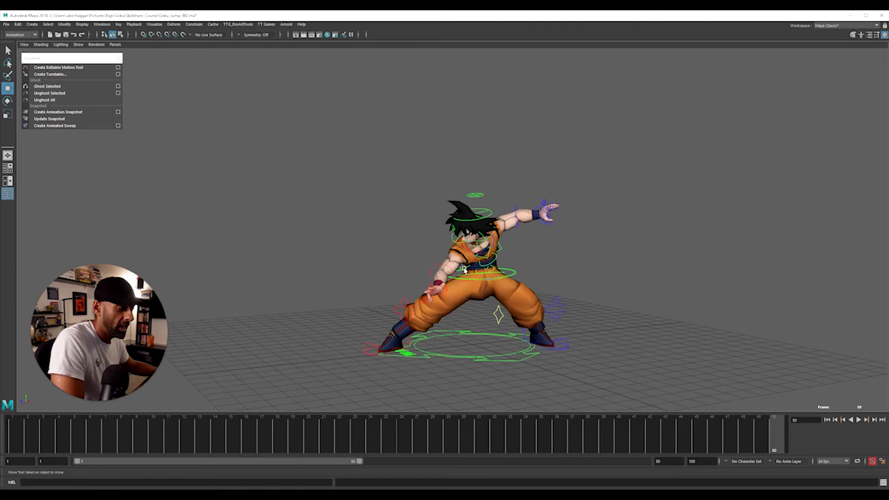
# - Rotate the head control slightly at frame 41 and move its key to frame 42
pyautogui.click(454, 239)
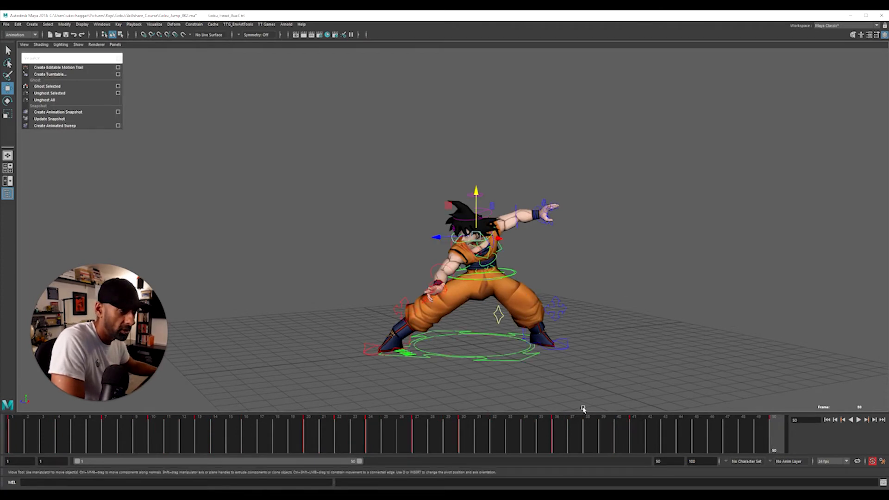
pyautogui.moveTo(533, 446); pyautogui.dragTo(634, 444)
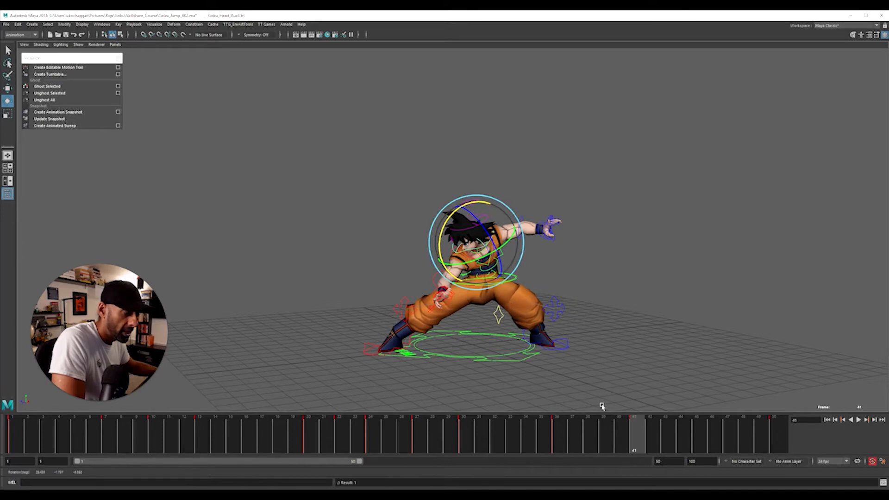
pyautogui.click(491, 431)
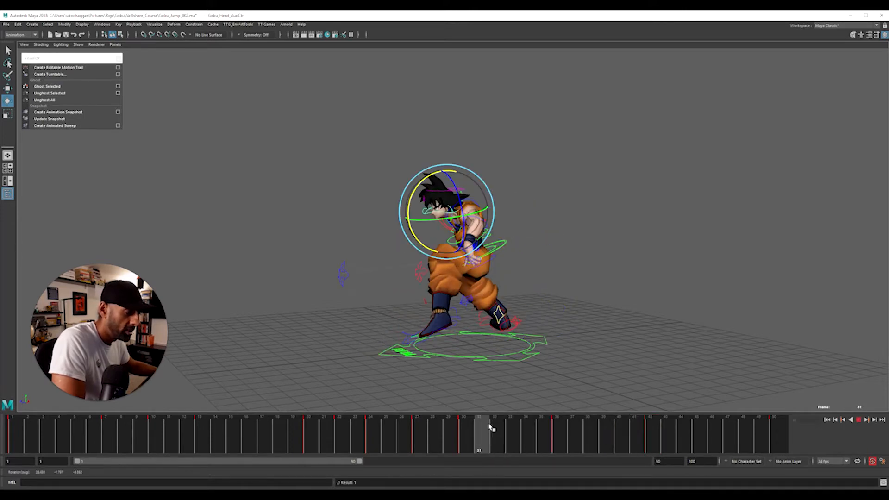
pyautogui.hotkey('alt', 'v')
# - Hide the rig controls and review the full jump animation from several angles
pyautogui.keyDown('alt'); pyautogui.moveTo(630, 403); pyautogui.dragTo(576, 337); pyautogui.keyUp('alt')
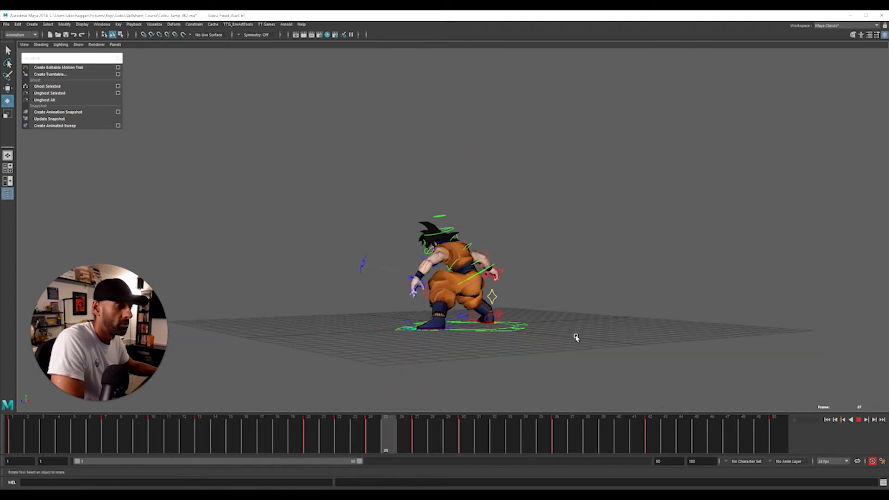
pyautogui.hotkey('alt', '1')
pyautogui.keyDown('alt'); pyautogui.moveTo(578, 338); pyautogui.dragTo(525, 341); pyautogui.keyUp('alt')
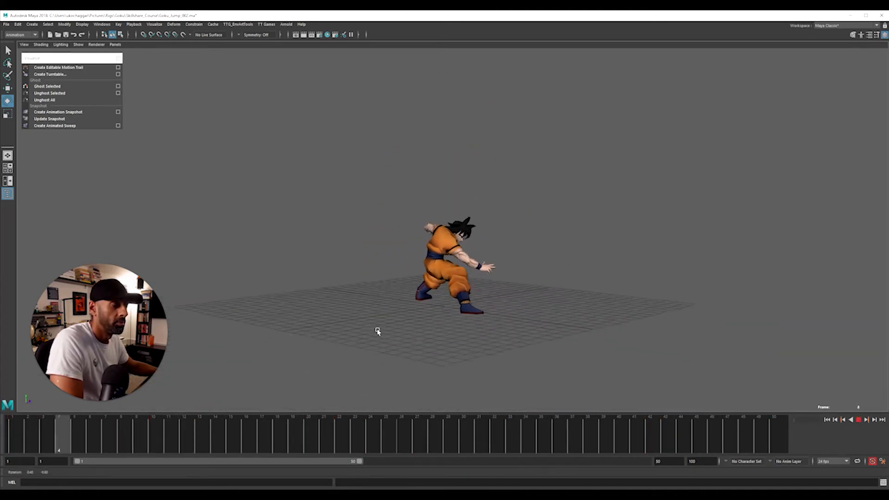
pyautogui.keyDown('alt'); pyautogui.moveTo(377, 332); pyautogui.dragTo(508, 354); pyautogui.keyUp('alt')
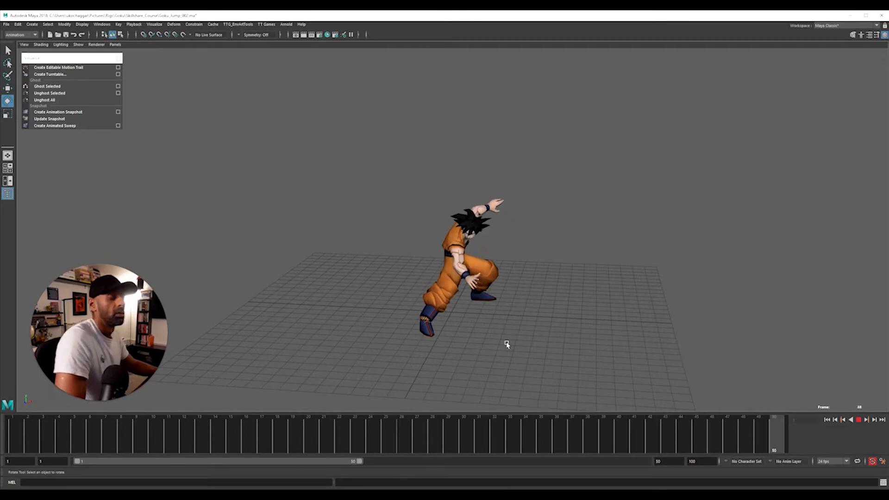
pyautogui.press('Escape')
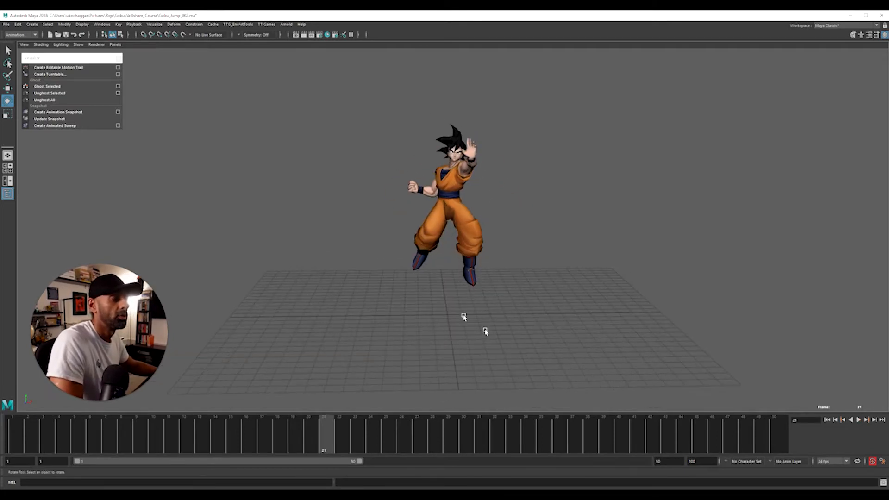
pyautogui.keyDown('alt'); pyautogui.moveTo(485, 332); pyautogui.dragTo(520, 215); pyautogui.keyUp('alt')
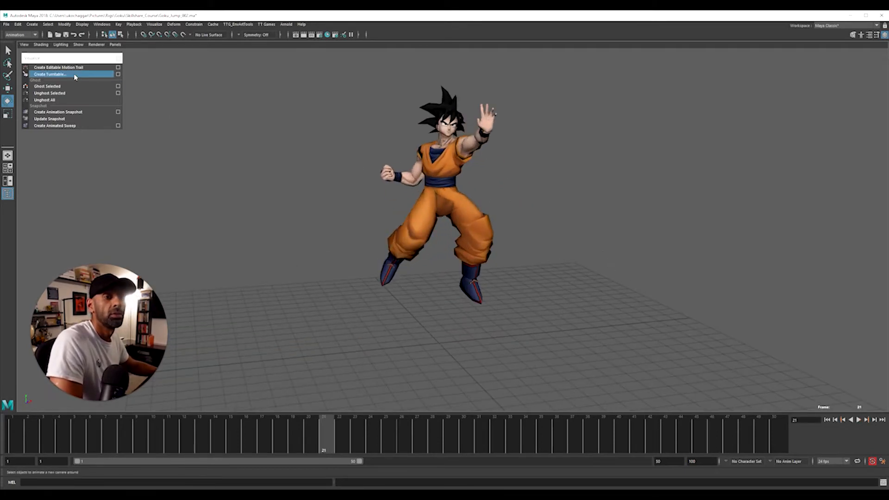
# - Show the rig controls again and create an editable motion trail for the left wrist control
pyautogui.hotkey('alt', '1')
pyautogui.keyDown('alt'); pyautogui.moveTo(470, 182); pyautogui.dragTo(480, 132); pyautogui.keyUp('alt')
pyautogui.click(486, 129)
pyautogui.keyDown('alt'); pyautogui.moveTo(486, 129); pyautogui.dragTo(312, 192, button='right'); pyautogui.keyUp('alt')
pyautogui.keyDown('alt'); pyautogui.moveTo(312, 193); pyautogui.dragTo(406, 203); pyautogui.keyUp('alt')
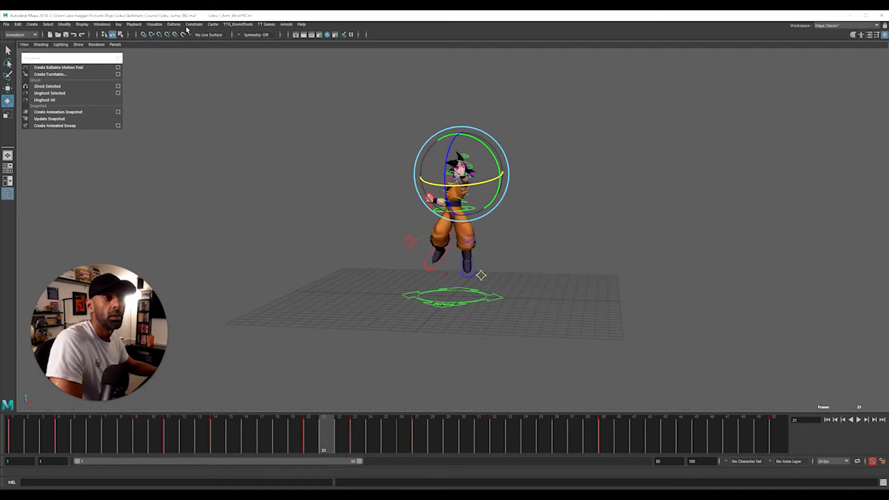
pyautogui.click(58, 67)
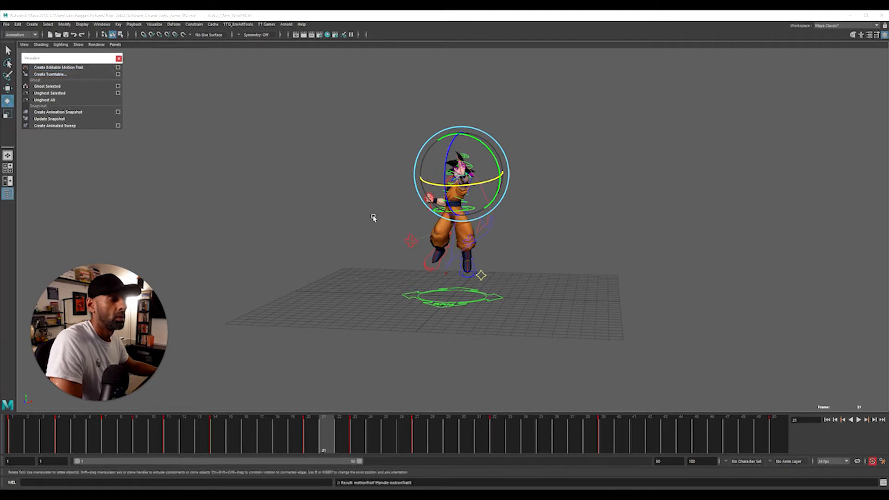
# - Switch to the orthographic side view in wireframe display and frame the character with the wrist's motion trail
pyautogui.keyDown('alt'); pyautogui.moveTo(373, 218); pyautogui.dragTo(458, 256); pyautogui.keyUp('alt')
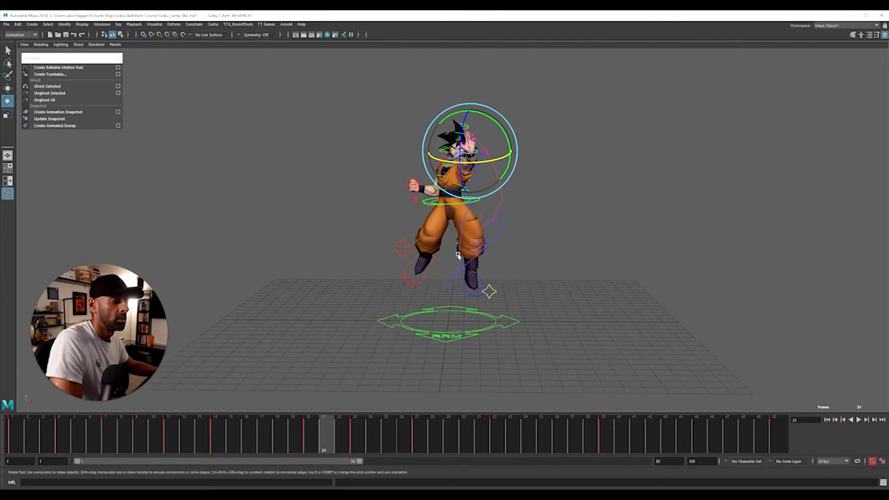
pyautogui.press('space')
pyautogui.press('space')
pyautogui.press('f')
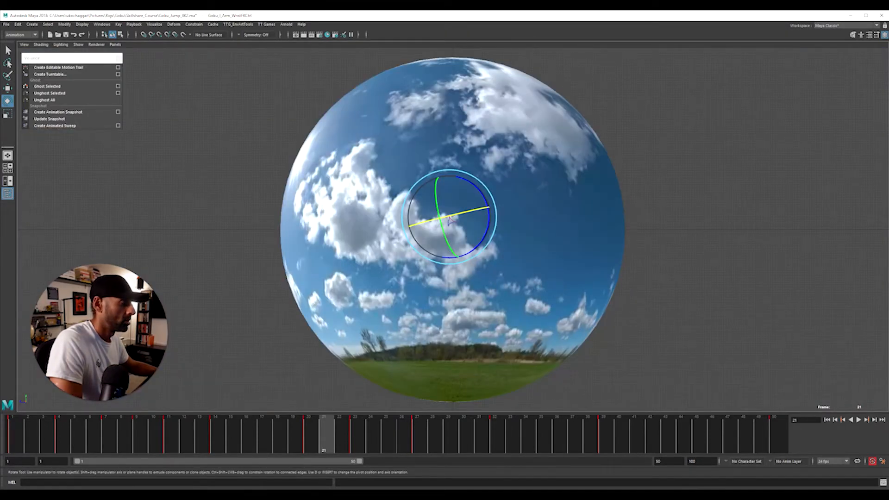
pyautogui.keyDown('alt'); pyautogui.moveTo(548, 286); pyautogui.dragTo(718, 264, button='right'); pyautogui.keyUp('alt')
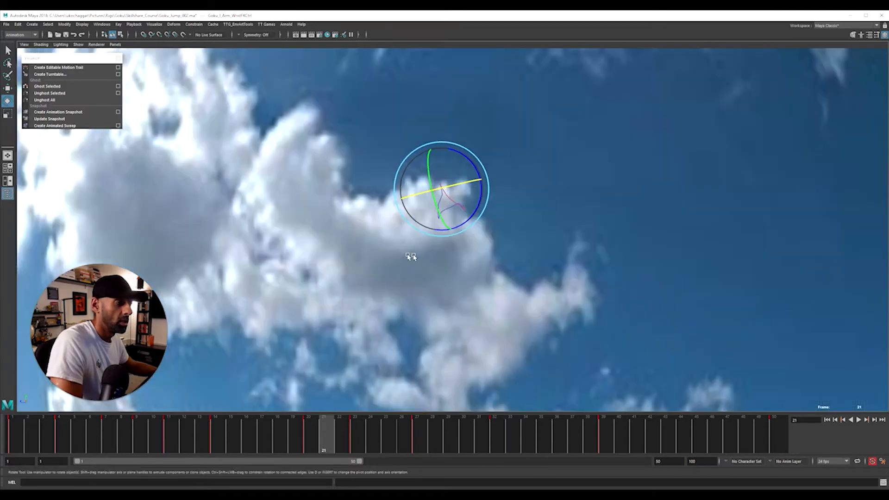
pyautogui.keyDown('alt'); pyautogui.moveTo(411, 256); pyautogui.dragTo(718, 258, button='right'); pyautogui.keyUp('alt')
pyautogui.keyDown('alt'); pyautogui.moveTo(510, 273); pyautogui.dragTo(773, 281, button='right'); pyautogui.keyUp('alt')
pyautogui.keyDown('alt'); pyautogui.moveTo(634, 276); pyautogui.dragTo(761, 261, button='right'); pyautogui.keyUp('alt')
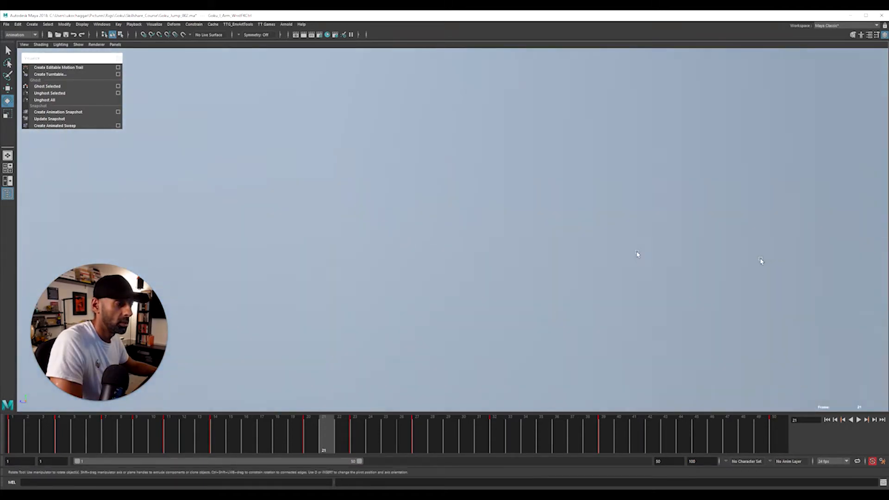
pyautogui.press('4')
pyautogui.moveTo(559, 252)
pyautogui.keyDown('alt'); pyautogui.mouseDown(button='right')
pyautogui.moveTo(468, 248)
pyautogui.moveTo(449, 229)
pyautogui.mouseUp(button='right'); pyautogui.keyUp('alt')
pyautogui.press('a')
pyautogui.keyDown('alt'); pyautogui.moveTo(331, 234); pyautogui.dragTo(837, 254, button='right'); pyautogui.keyUp('alt')
pyautogui.keyDown('alt'); pyautogui.moveTo(321, 213); pyautogui.dragTo(695, 232, button='right'); pyautogui.keyUp('alt')
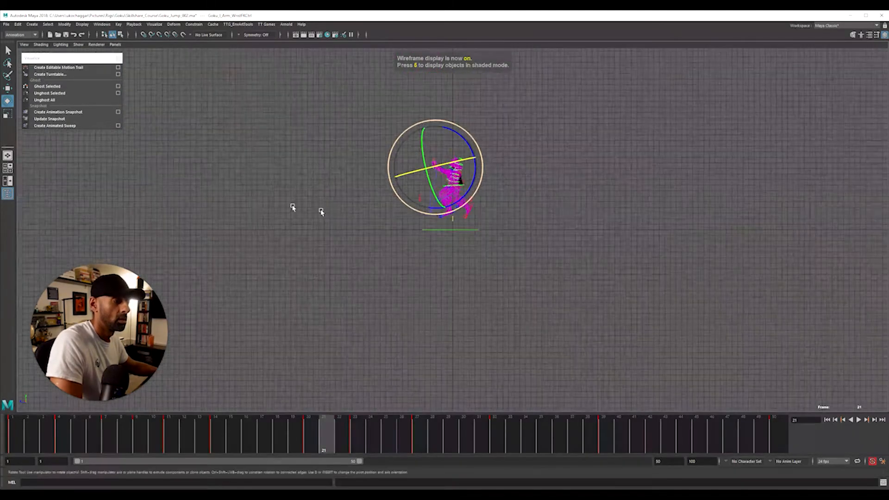
pyautogui.keyDown('alt'); pyautogui.moveTo(291, 206); pyautogui.dragTo(811, 206, button='right'); pyautogui.keyUp('alt')
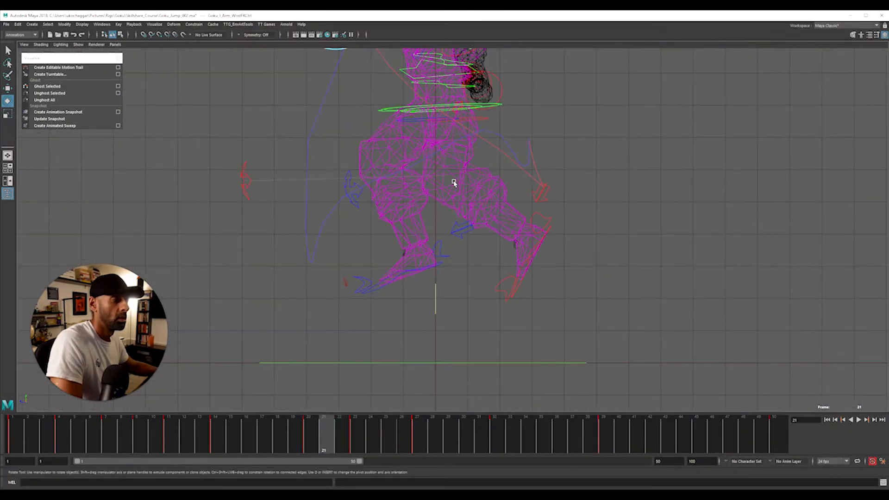
pyautogui.click(458, 183)
pyautogui.click(510, 148)
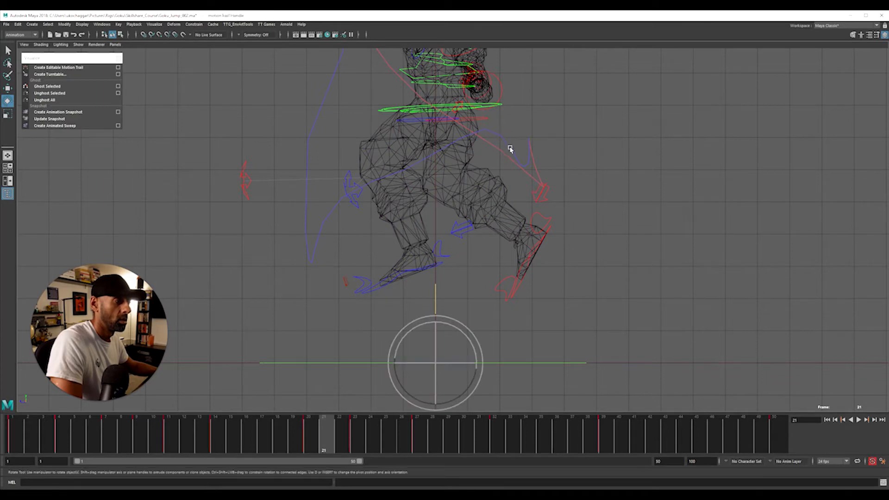
pyautogui.click(412, 273)
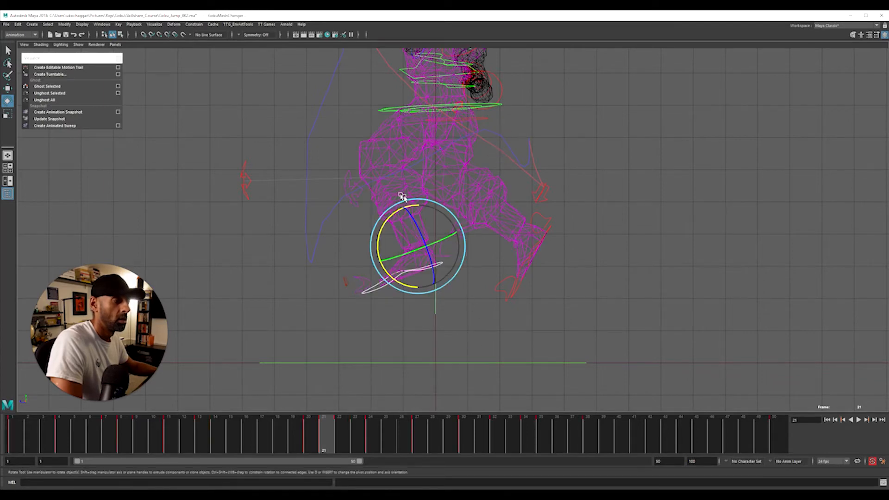
pyautogui.scroll(5, 408, 198)
pyautogui.scroll(-2, 468, 201)
pyautogui.press('5')
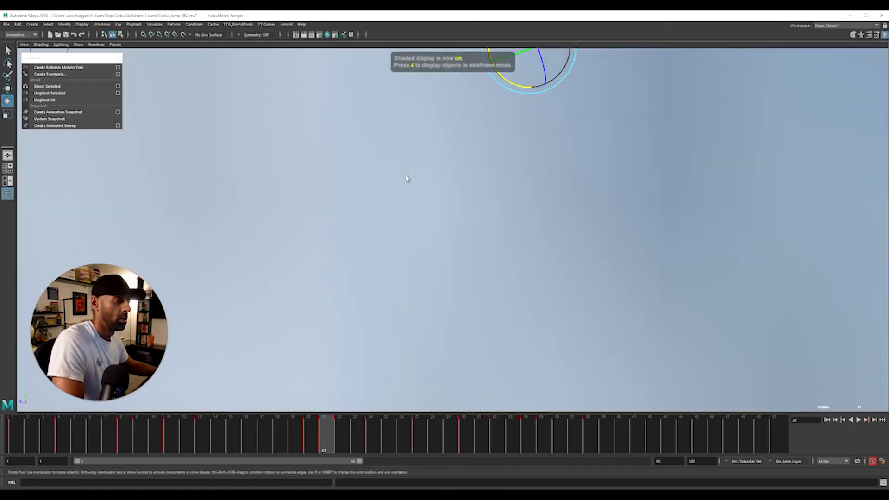
pyautogui.press('4')
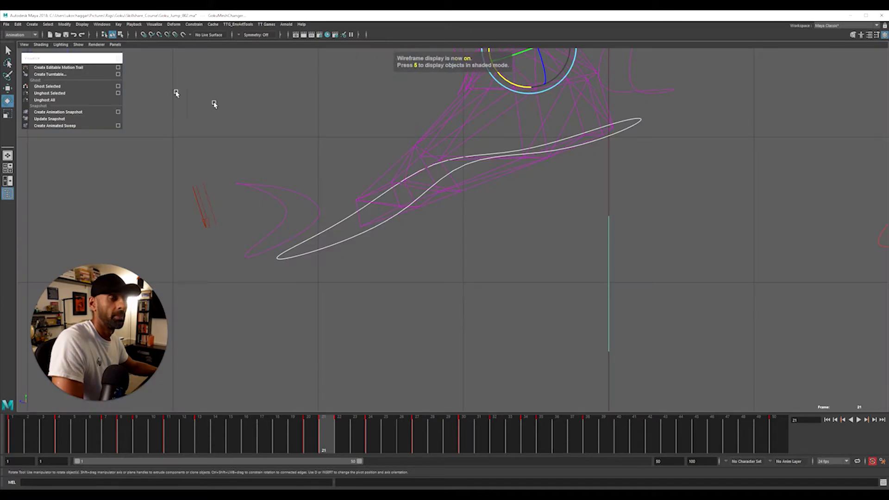
pyautogui.scroll(-8, 318, 238)
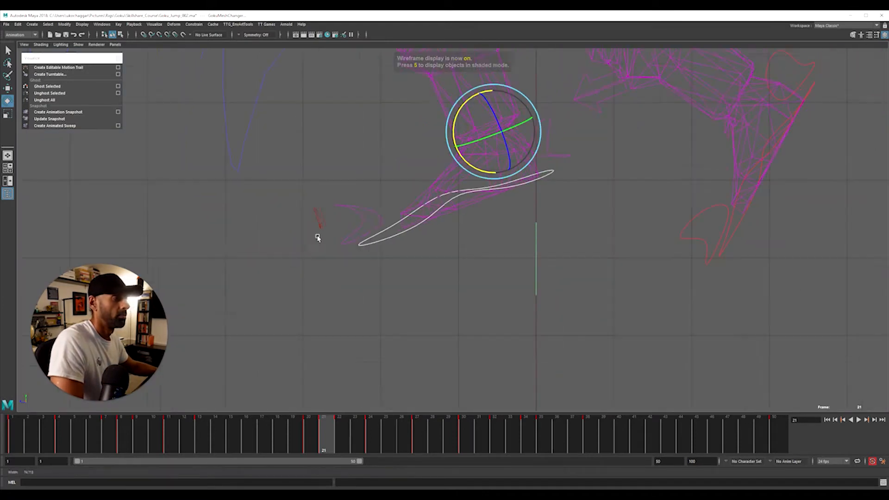
pyautogui.scroll(3, 359, 302)
pyautogui.scroll(-2, 397, 227)
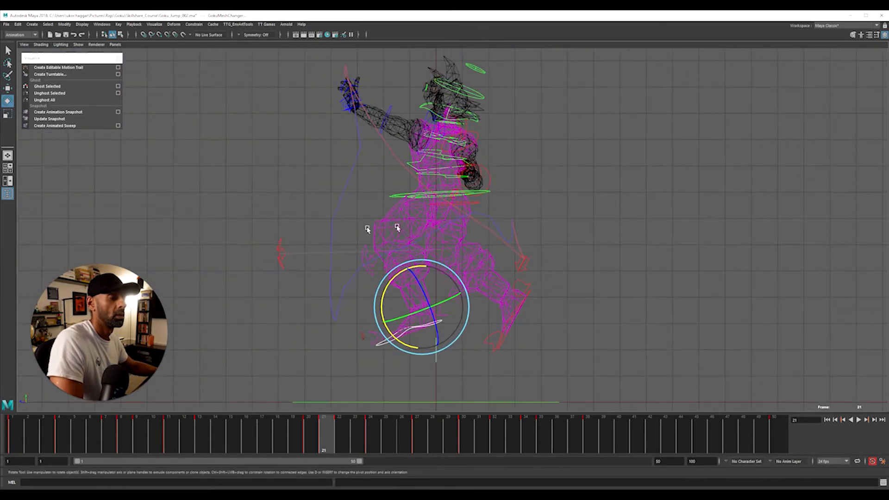
pyautogui.moveTo(585, 204); pyautogui.dragTo(585, 205)
# - Scrub the jump from frame 1 to frame 7 against the motion trail and reselect the left wrist control
pyautogui.keyDown('alt'); pyautogui.moveTo(519, 200); pyautogui.dragTo(560, 225, button='middle'); pyautogui.keyUp('alt')
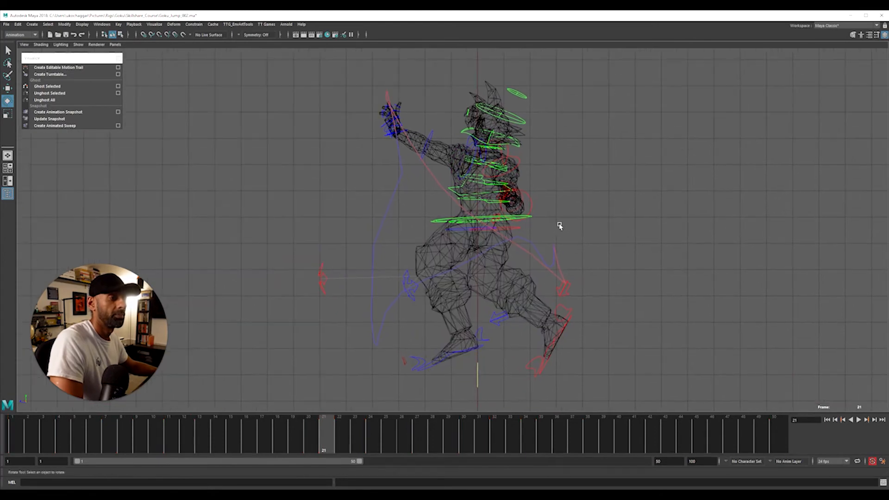
pyautogui.click(18, 423)
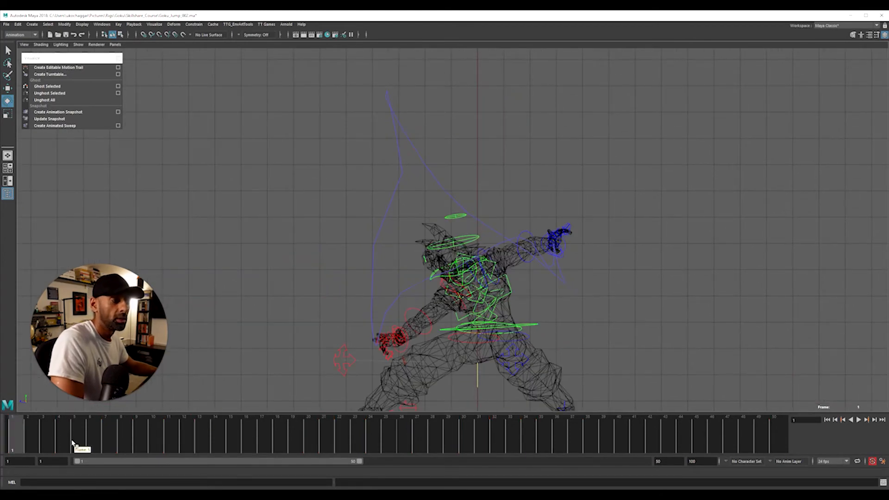
pyautogui.moveTo(16, 437); pyautogui.dragTo(113, 446)
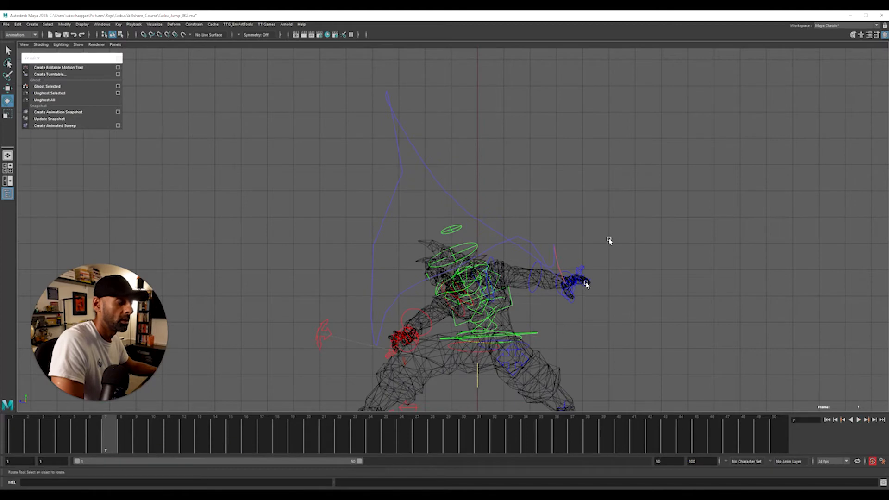
pyautogui.press('space')
pyautogui.press('space')
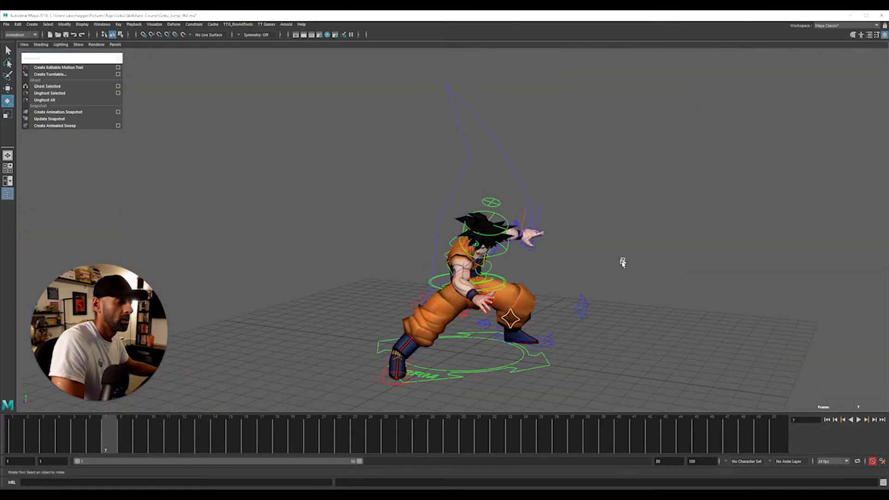
pyautogui.keyDown('alt'); pyautogui.moveTo(623, 262); pyautogui.dragTo(523, 262); pyautogui.keyUp('alt')
pyautogui.click(545, 251)
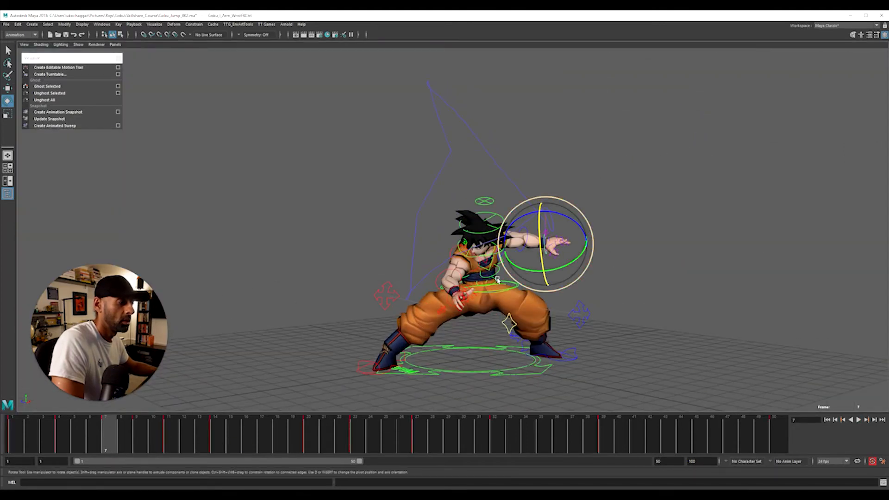
# - Examine the left wrist's arc in the side view by stepping through its keys up to frame 22
pyautogui.press('space')
pyautogui.press('space')
pyautogui.keyDown('alt'); pyautogui.moveTo(559, 329); pyautogui.dragTo(559, 298, button='middle'); pyautogui.keyUp('alt')
pyautogui.scroll(1, 560, 299)
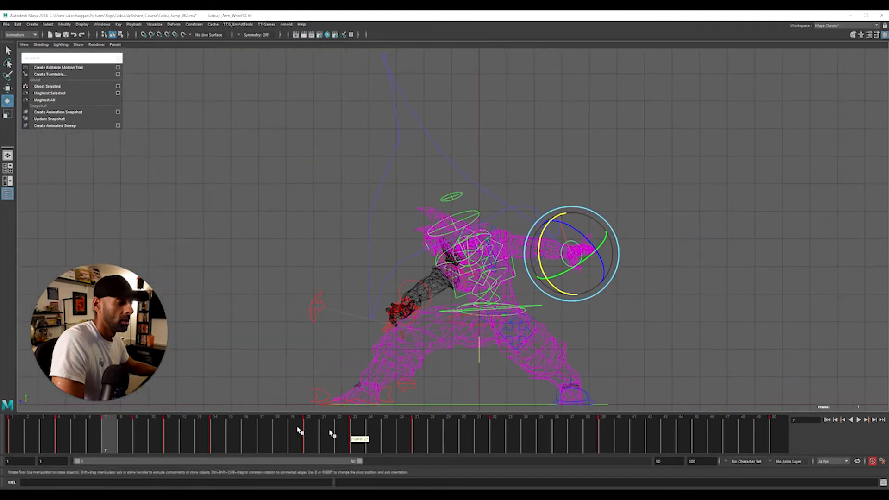
pyautogui.click(133, 417)
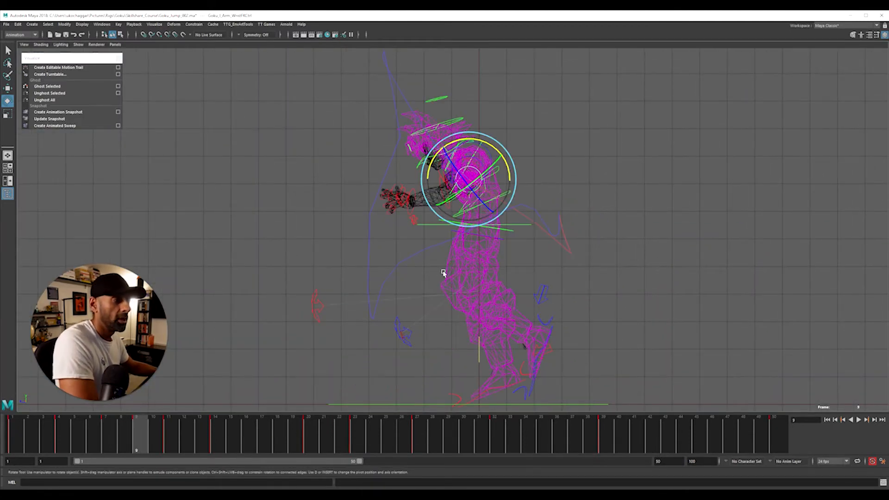
pyautogui.keyDown('alt'); pyautogui.moveTo(554, 201); pyautogui.dragTo(553, 234, button='middle'); pyautogui.keyUp('alt')
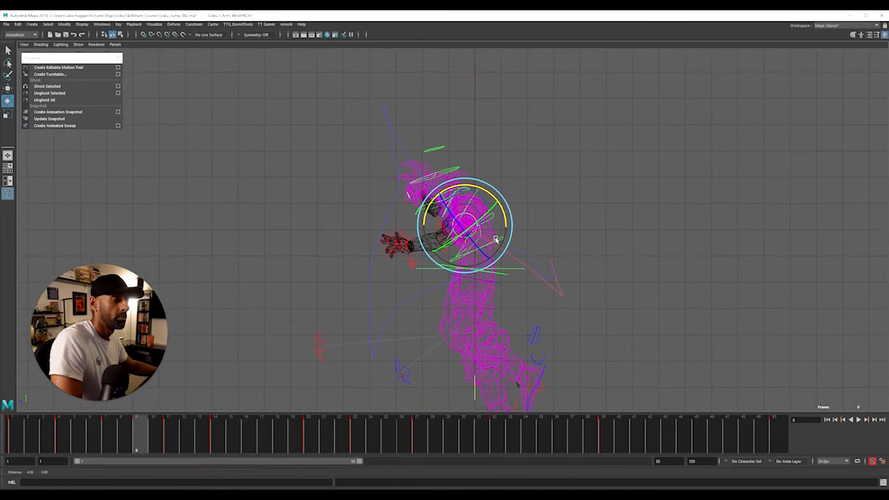
pyautogui.press(',')
pyautogui.press('.')
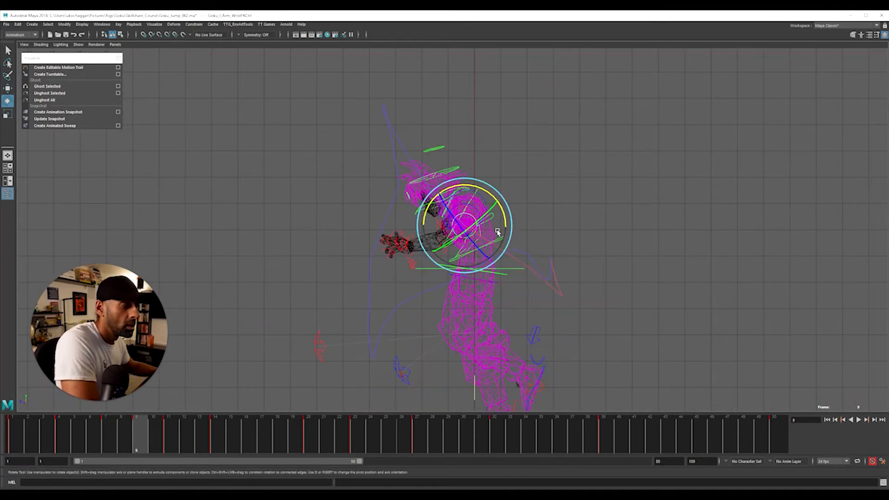
pyautogui.press('.')
pyautogui.press('.')
pyautogui.press('.')
pyautogui.press('.')
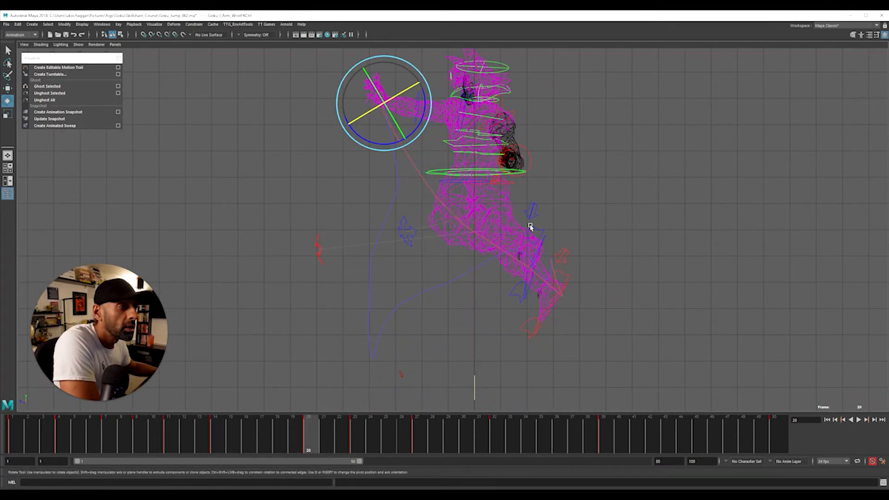
pyautogui.moveTo(332, 433); pyautogui.dragTo(344, 449)
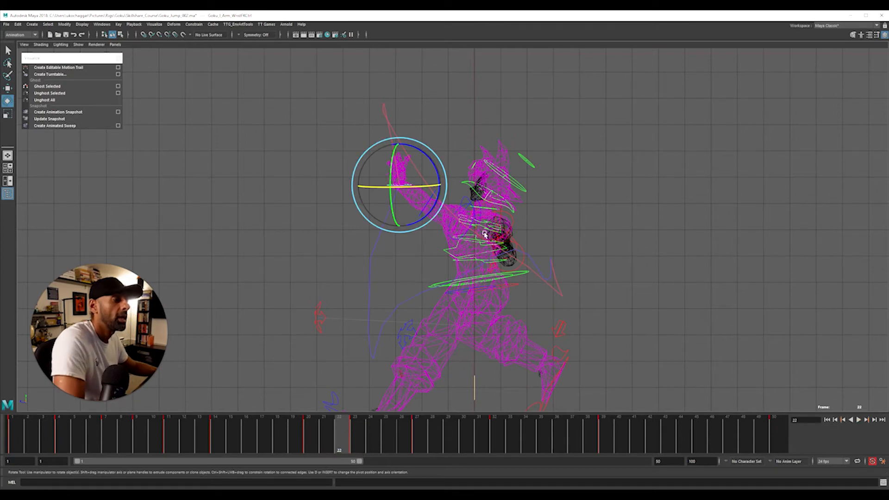
# - Rotate the left shoulder control at frame 22 to swing the arm forward and reshape the wrist's arc
pyautogui.click(465, 201)
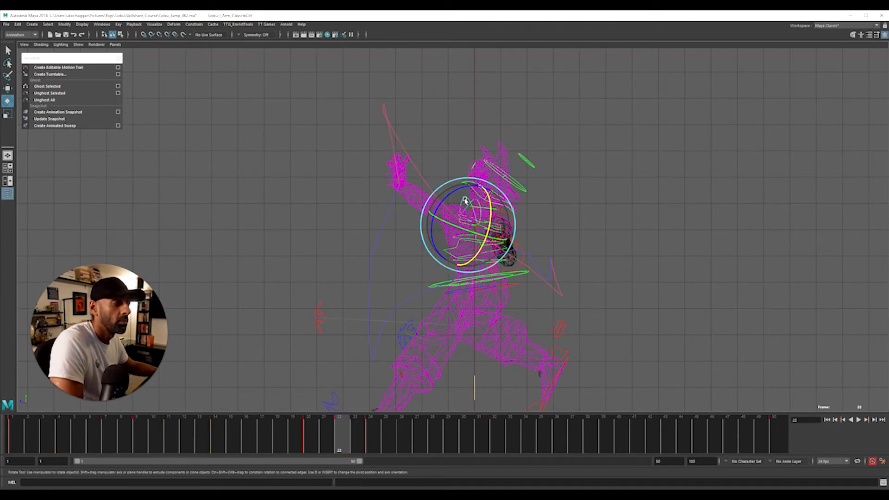
pyautogui.click(475, 210)
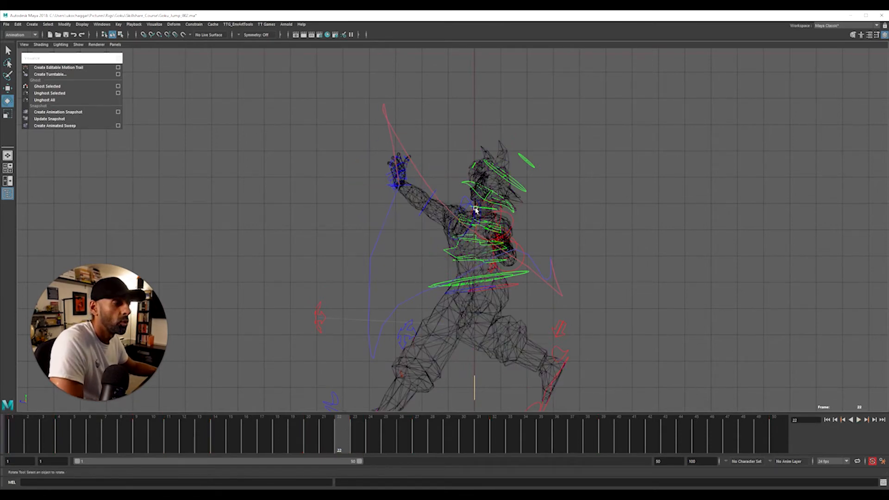
pyautogui.click(449, 234)
pyautogui.moveTo(511, 228); pyautogui.dragTo(504, 211)
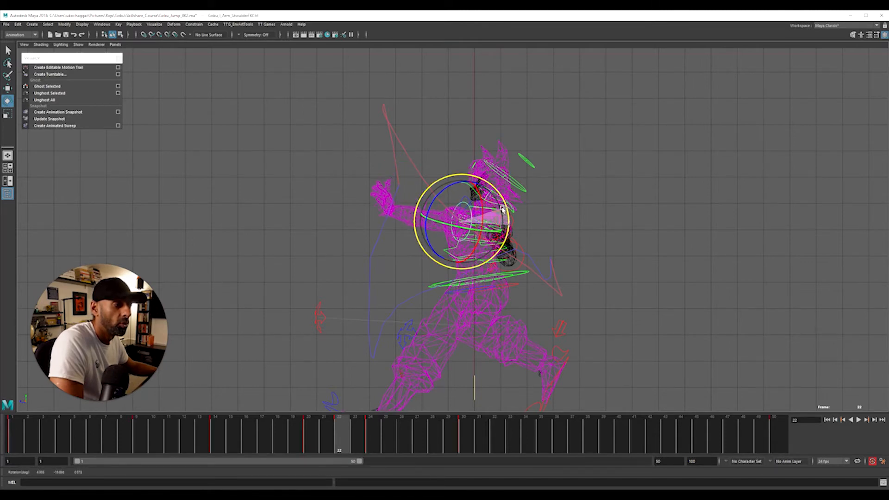
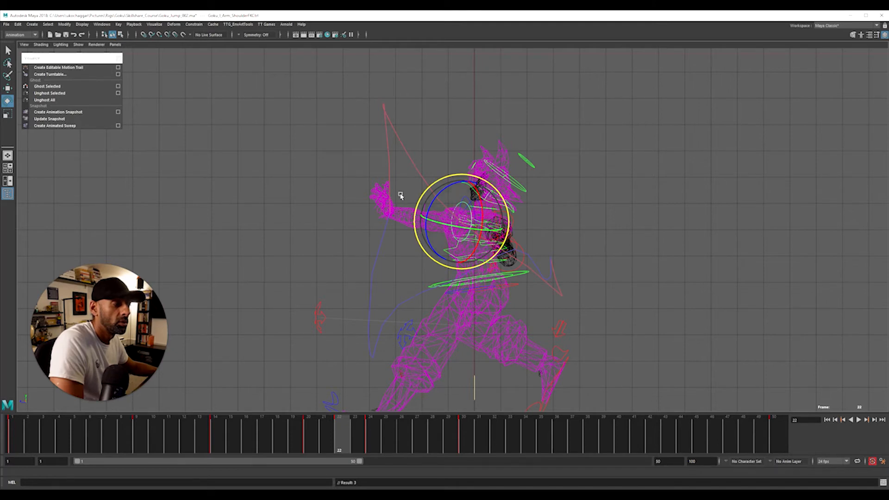
# - Try to rotate the left elbow control at frame 22
pyautogui.click(426, 207)
pyautogui.moveTo(447, 232); pyautogui.dragTo(442, 228)
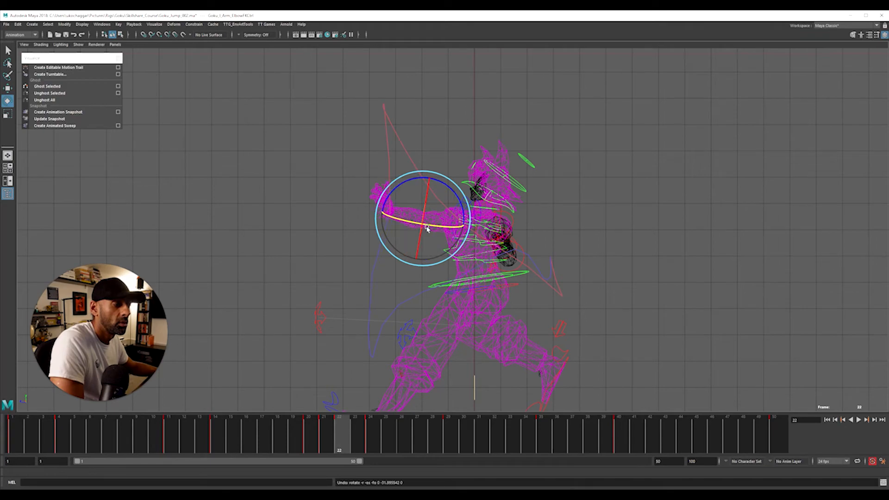
# - In the perspective view, move the left shoulder control slightly forward at frame 22 and slightly back at frame 23
pyautogui.press('space')
pyautogui.press('space')
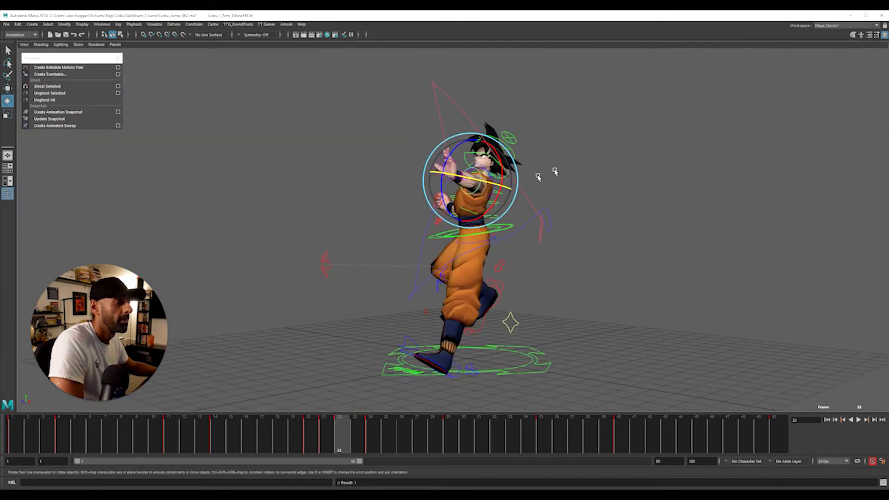
pyautogui.keyDown('alt'); pyautogui.moveTo(577, 190); pyautogui.dragTo(411, 174); pyautogui.keyUp('alt')
pyautogui.click(357, 198)
pyautogui.click(424, 175)
pyautogui.press('w')
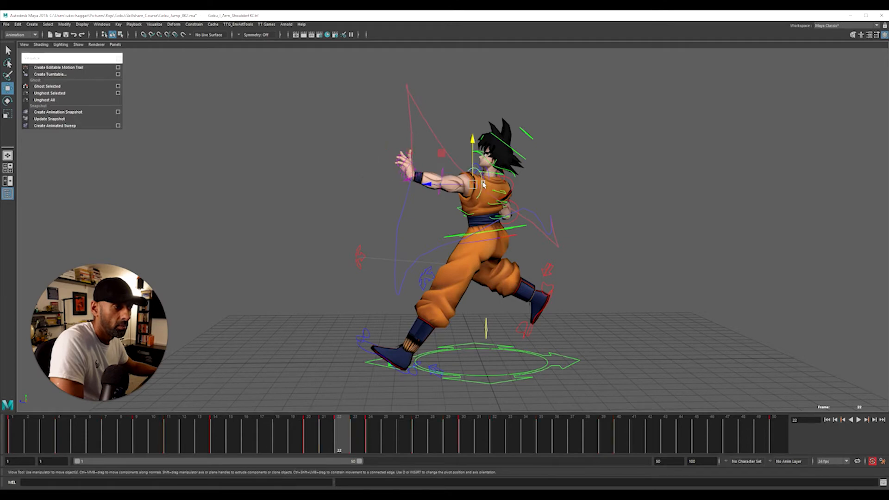
pyautogui.moveTo(438, 188); pyautogui.dragTo(430, 186)
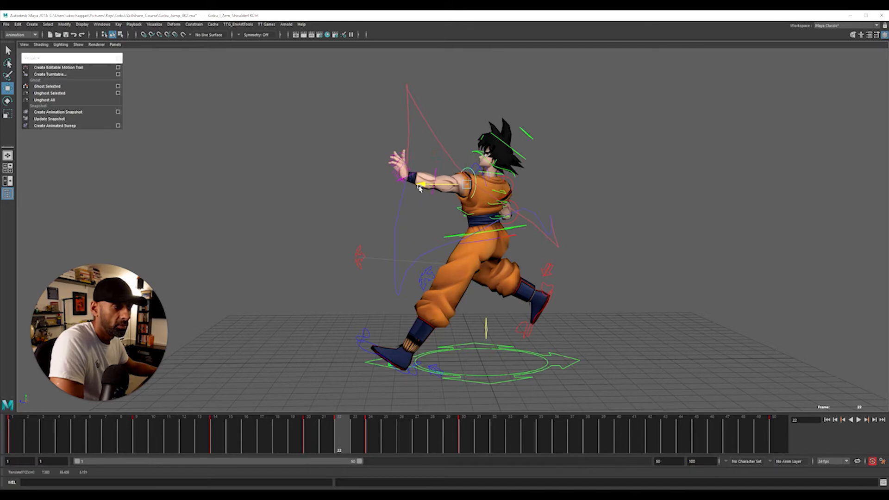
pyautogui.click(358, 445)
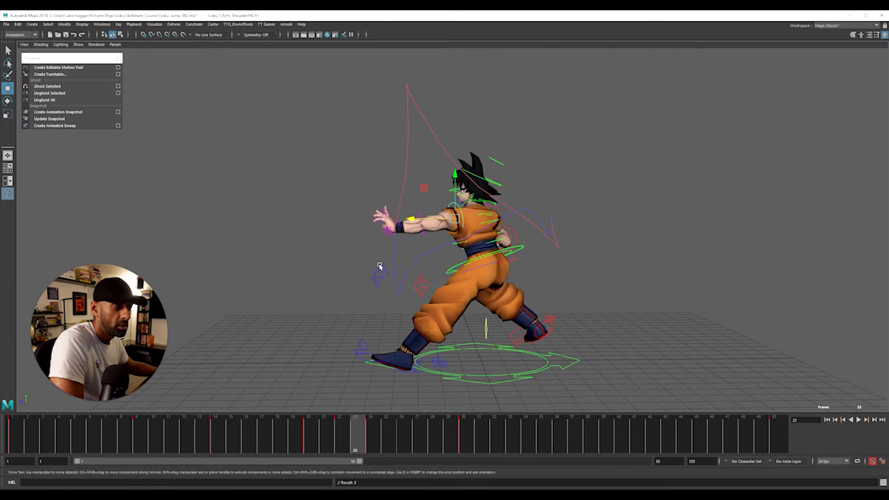
pyautogui.moveTo(402, 219); pyautogui.dragTo(411, 218)
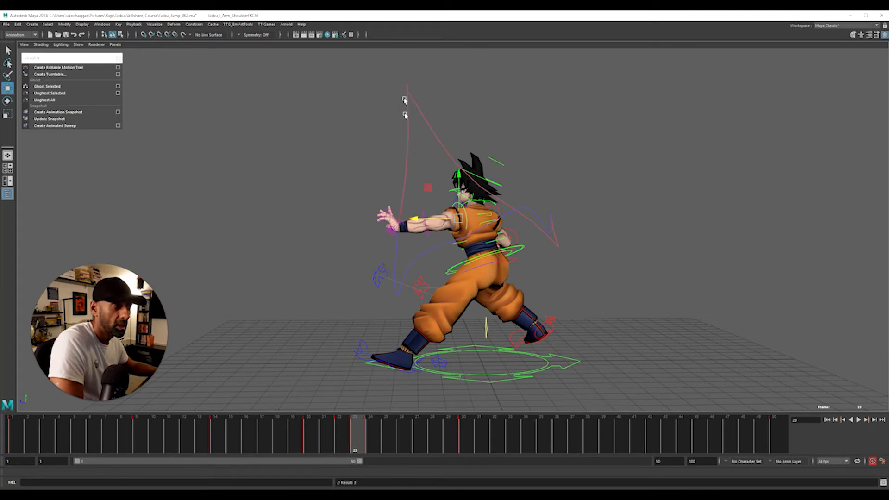
# - Play back the jump and examine the left arm's motion from the side and the front
pyautogui.hotkey('alt', 'v')
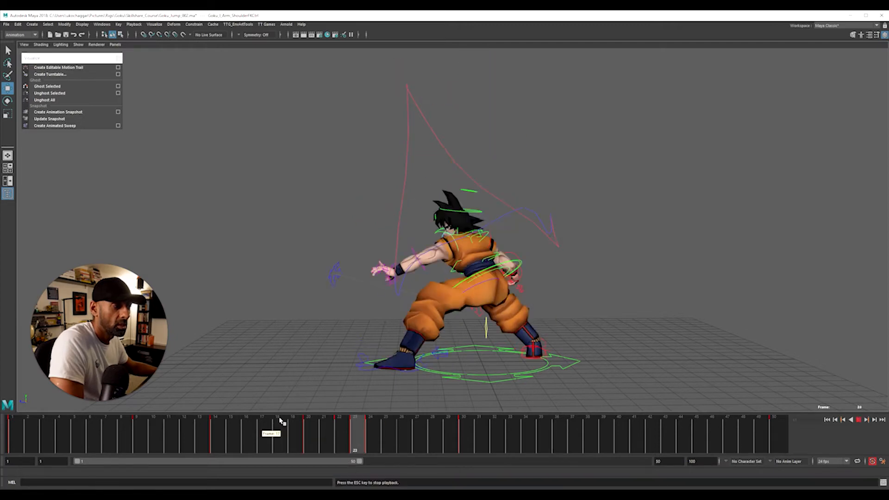
pyautogui.keyDown('alt'); pyautogui.moveTo(248, 317); pyautogui.dragTo(407, 312); pyautogui.keyUp('alt')
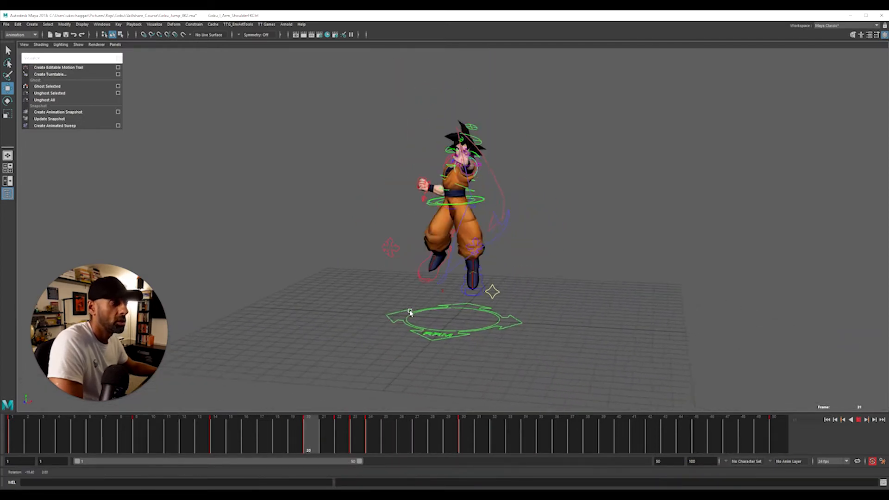
pyautogui.hotkey('alt', 'v')
# - Rotate the left shoulder control at frame 22 to bring the arm inward, and check the pose at frames 23 and 24
pyautogui.click(348, 433)
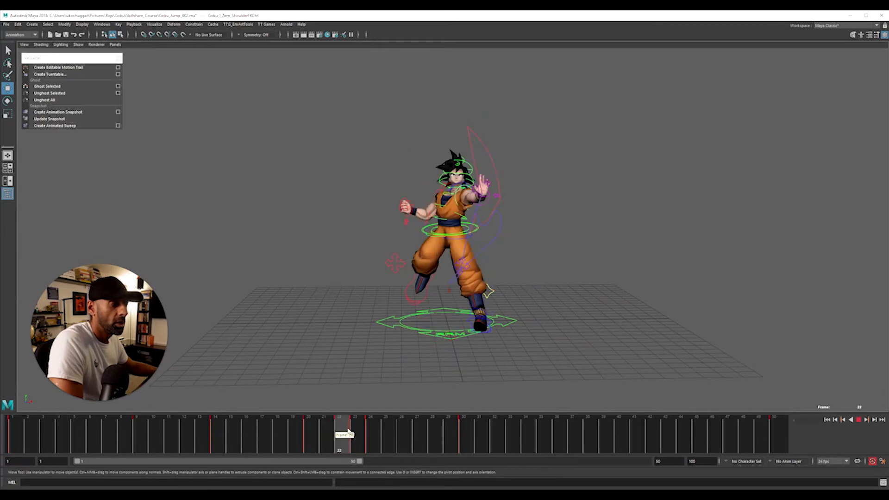
pyautogui.moveTo(350, 433)
pyautogui.mouseDown()
pyautogui.moveTo(310, 423)
pyautogui.moveTo(341, 432)
pyautogui.mouseUp()
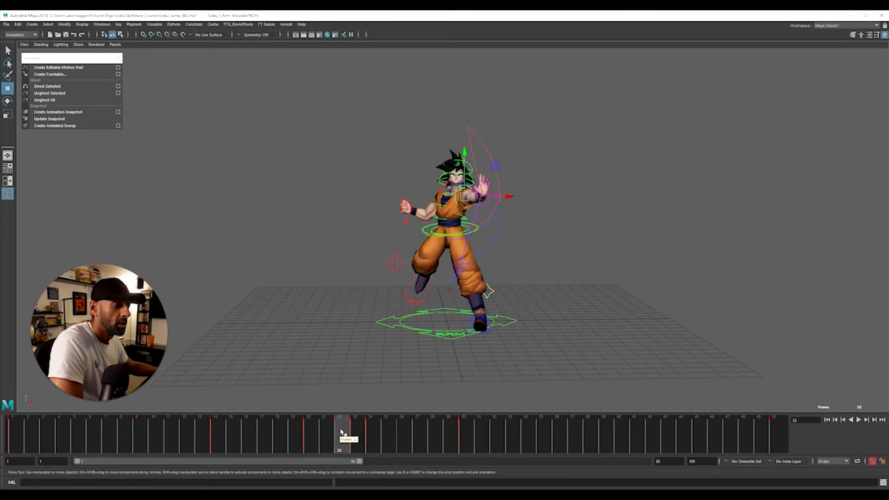
pyautogui.press('e')
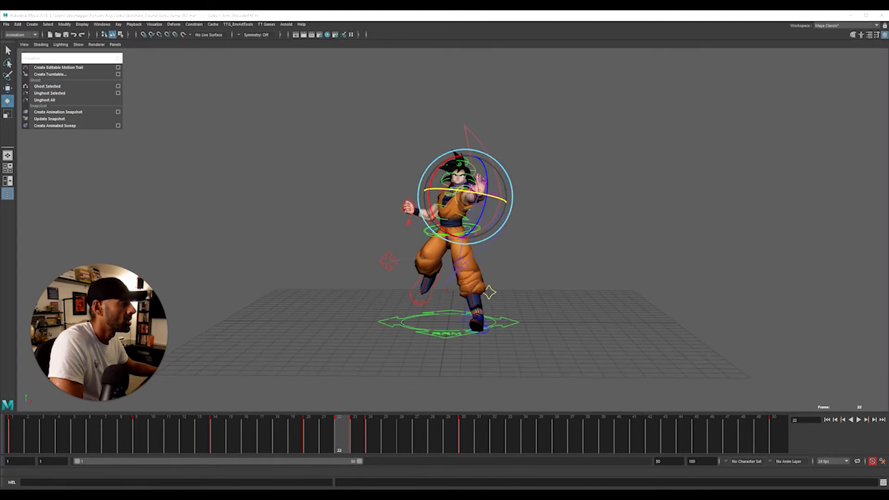
pyautogui.press('e')
pyautogui.click(476, 194)
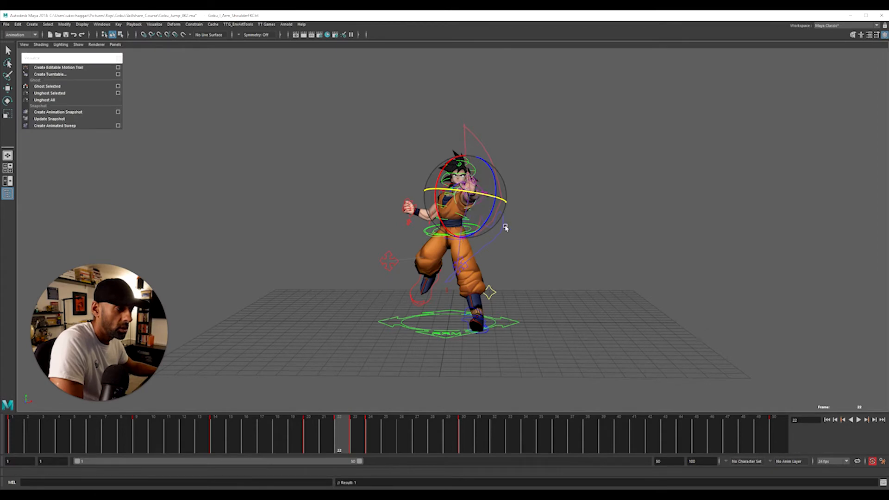
pyautogui.keyDown('alt'); pyautogui.moveTo(506, 228); pyautogui.dragTo(477, 219); pyautogui.keyUp('alt')
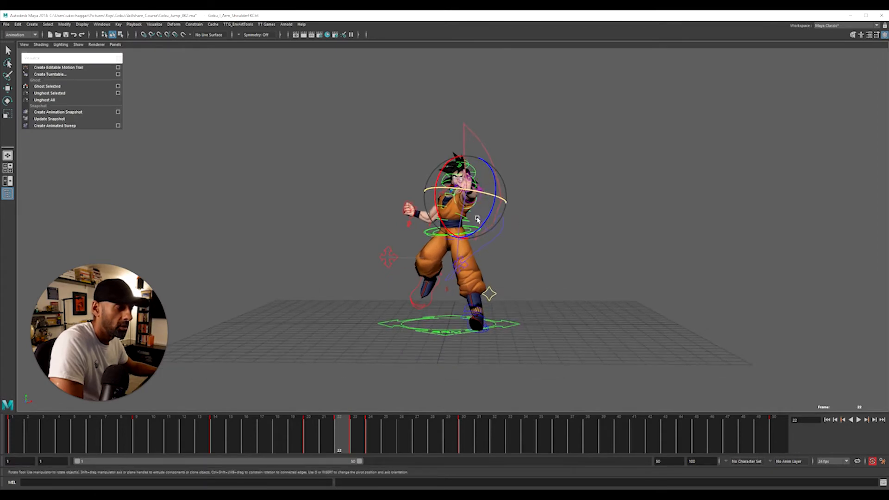
pyautogui.click(353, 437)
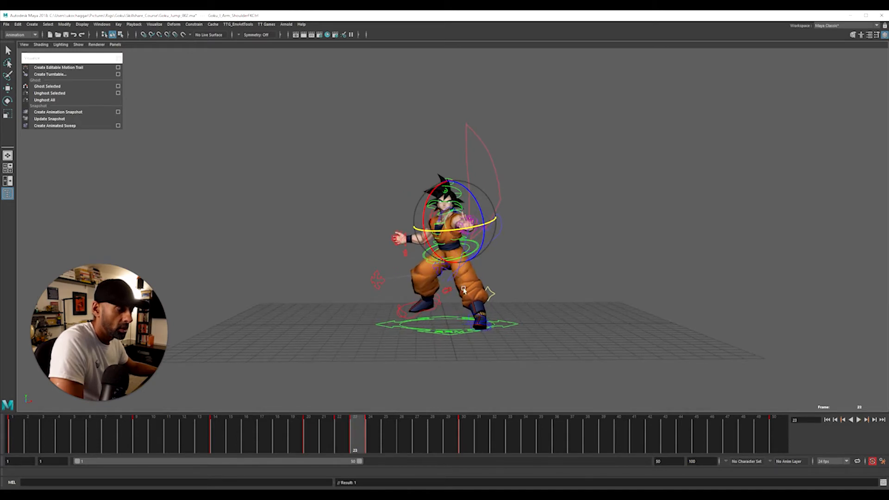
pyautogui.click(370, 438)
pyautogui.keyDown('alt'); pyautogui.moveTo(454, 343); pyautogui.dragTo(460, 347); pyautogui.keyUp('alt')
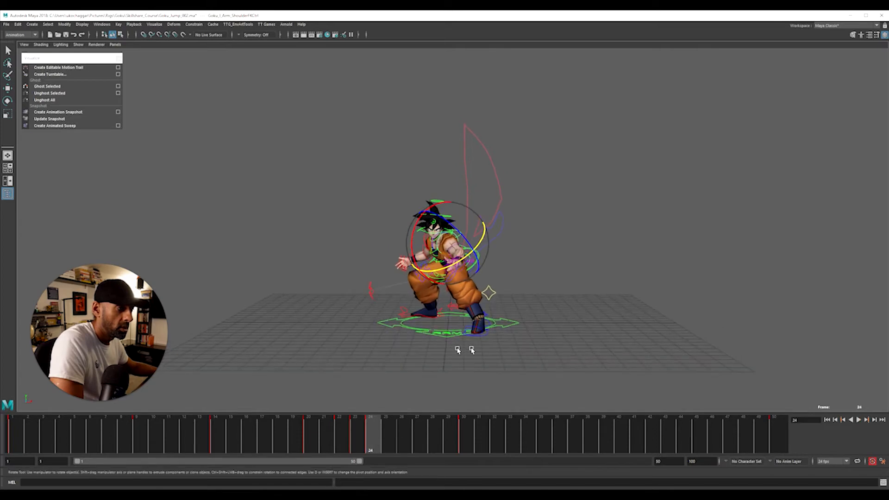
# - Play back the jump from the front and the side to review the left wrist's arc, stopping at frame 26
pyautogui.hotkey('alt', 'v')
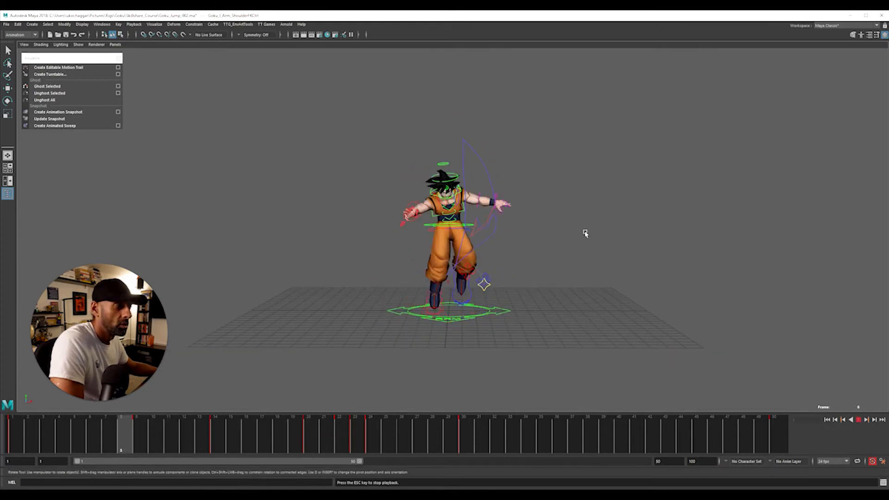
pyautogui.press('Escape')
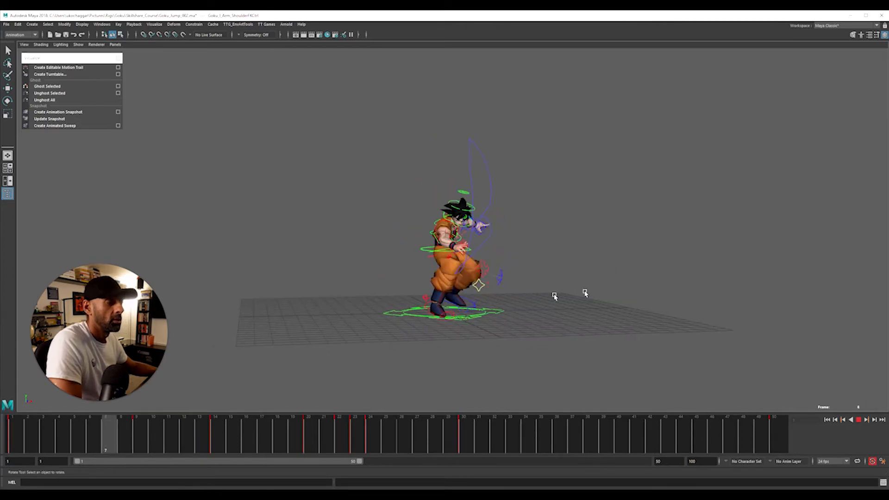
pyautogui.keyDown('alt'); pyautogui.moveTo(584, 292); pyautogui.dragTo(446, 295); pyautogui.keyUp('alt')
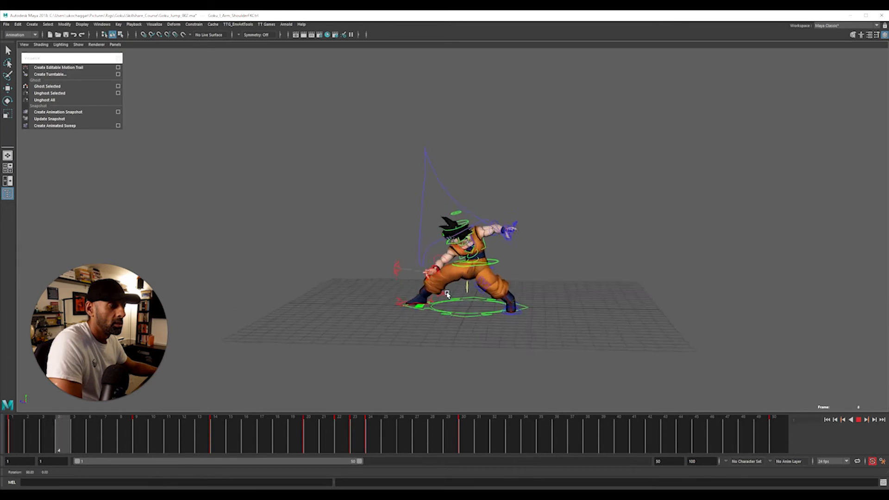
pyautogui.click(365, 395)
pyautogui.hotkey('alt', '1')
pyautogui.click(343, 435)
pyautogui.press('Escape')
pyautogui.hotkey('alt', 'v')
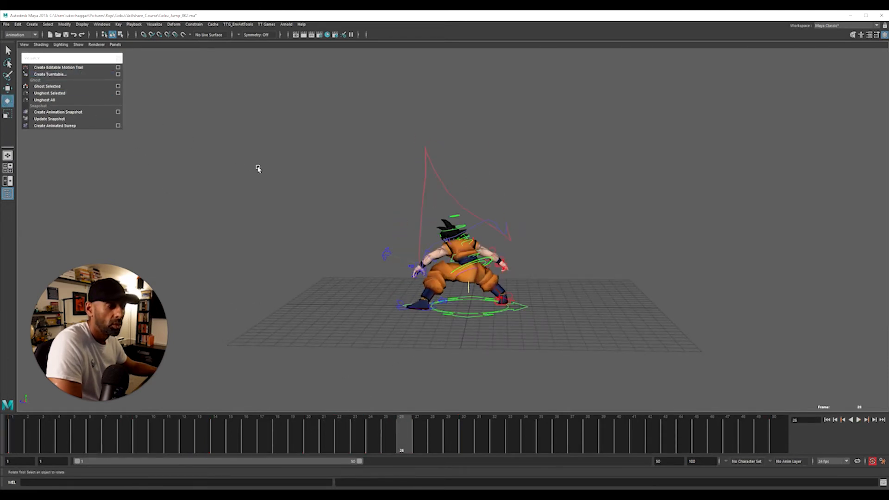
# - Rotate the left clavicle and shoulder controls at frame 32, and check the wrist's arc in the side view up to frame 50
pyautogui.keyDown('alt'); pyautogui.moveTo(285, 305); pyautogui.dragTo(488, 294, button='right'); pyautogui.keyUp('alt')
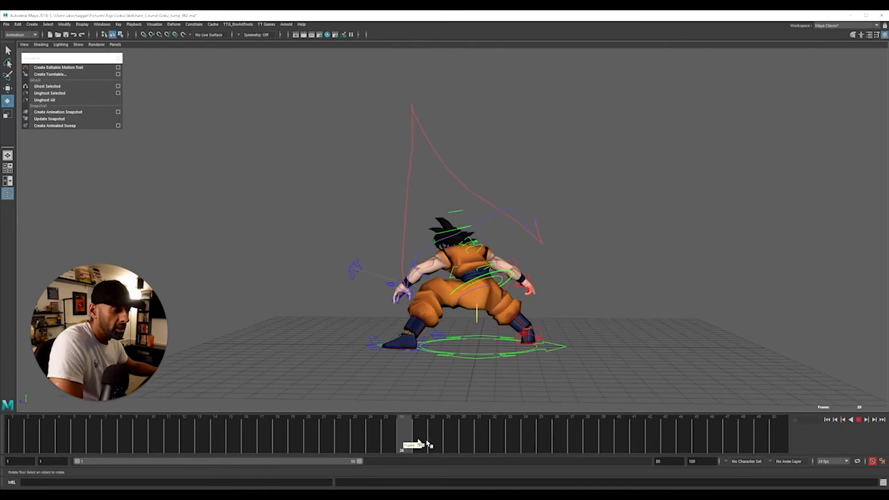
pyautogui.moveTo(427, 444); pyautogui.dragTo(497, 442)
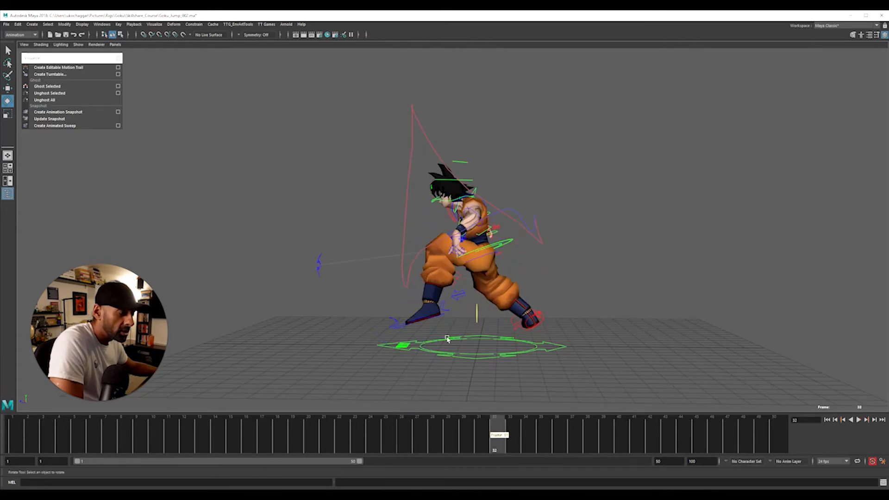
pyautogui.keyDown('alt'); pyautogui.moveTo(447, 339); pyautogui.dragTo(482, 308); pyautogui.keyUp('alt')
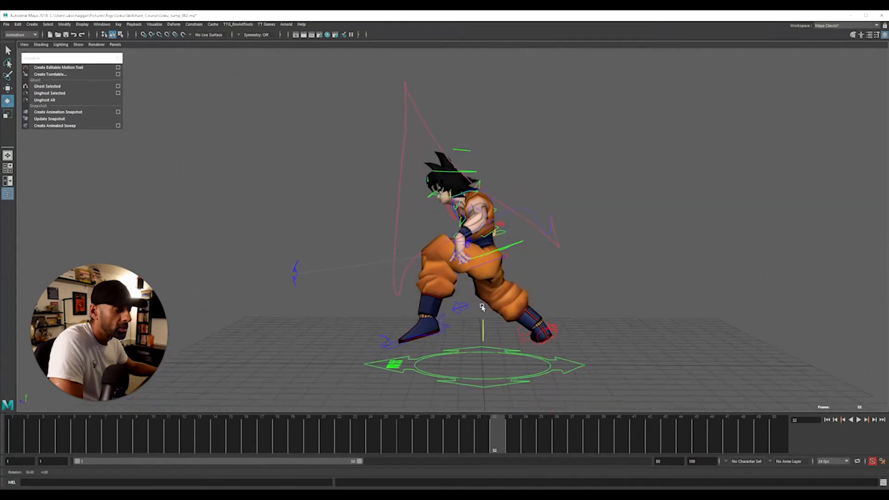
pyautogui.hotkey('alt', 'v')
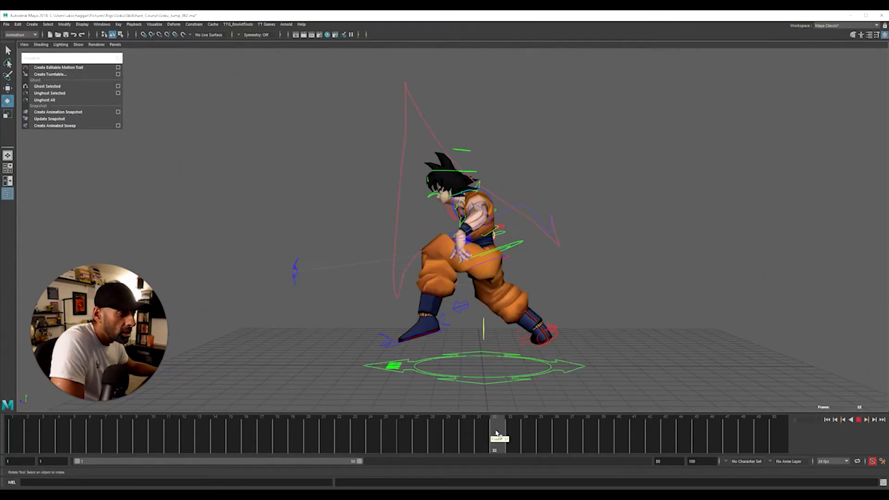
pyautogui.hotkey('alt', 'v')
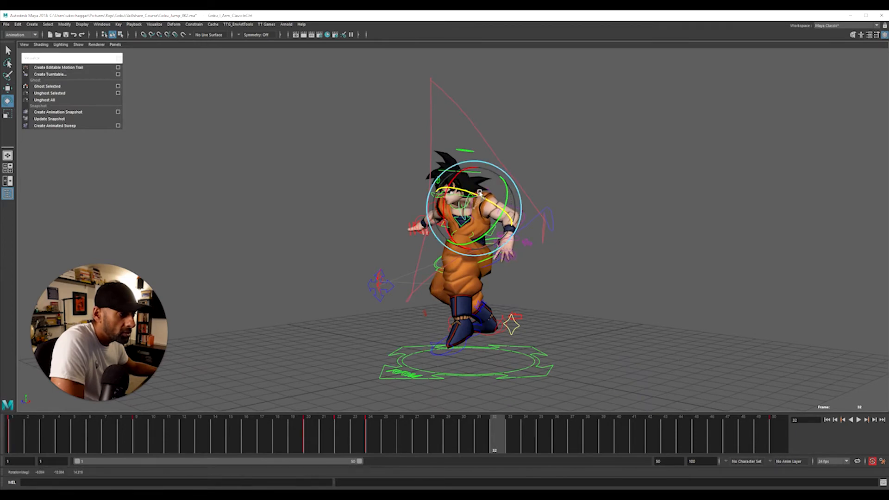
pyautogui.keyDown('alt'); pyautogui.moveTo(497, 196); pyautogui.dragTo(569, 277); pyautogui.keyUp('alt')
pyautogui.press('space')
pyautogui.press('space')
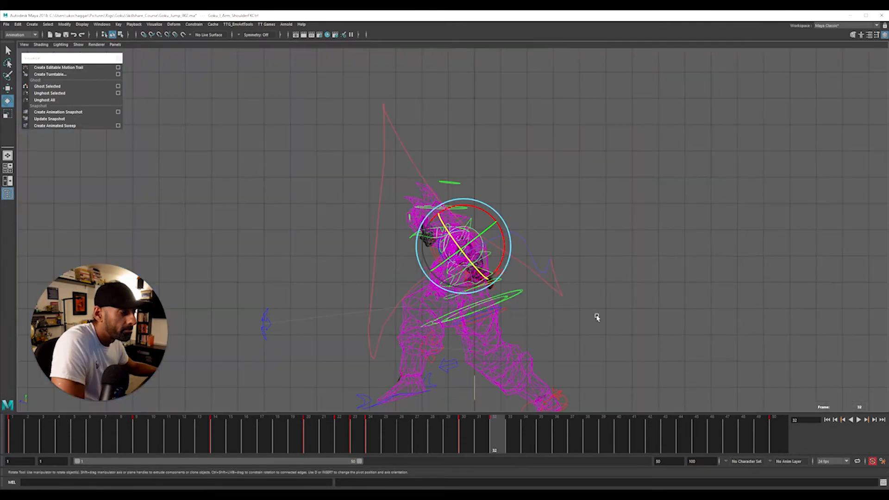
pyautogui.keyDown('alt'); pyautogui.moveTo(411, 288); pyautogui.dragTo(493, 355); pyautogui.keyUp('alt')
pyautogui.moveTo(442, 443); pyautogui.dragTo(820, 444)
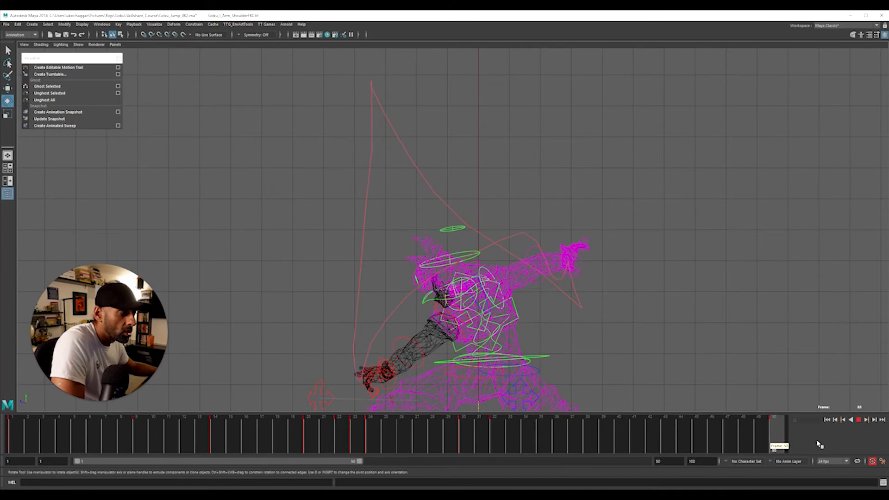
# - Play back the jump in the perspective view from several angles to review the left arm's full swing
pyautogui.press('space')
pyautogui.press('space')
pyautogui.moveTo(559, 192)
pyautogui.keyDown('alt'); pyautogui.mouseDown()
pyautogui.moveTo(623, 227)
pyautogui.moveTo(528, 188)
pyautogui.moveTo(563, 200)
pyautogui.mouseUp(); pyautogui.keyUp('alt')
pyautogui.keyDown('alt'); pyautogui.moveTo(564, 200); pyautogui.dragTo(481, 218, button='right'); pyautogui.keyUp('alt')
pyautogui.moveTo(236, 428); pyautogui.dragTo(172, 424)
pyautogui.hotkey('alt', 'v')
pyautogui.keyDown('alt'); pyautogui.moveTo(421, 327); pyautogui.dragTo(567, 264); pyautogui.keyUp('alt')
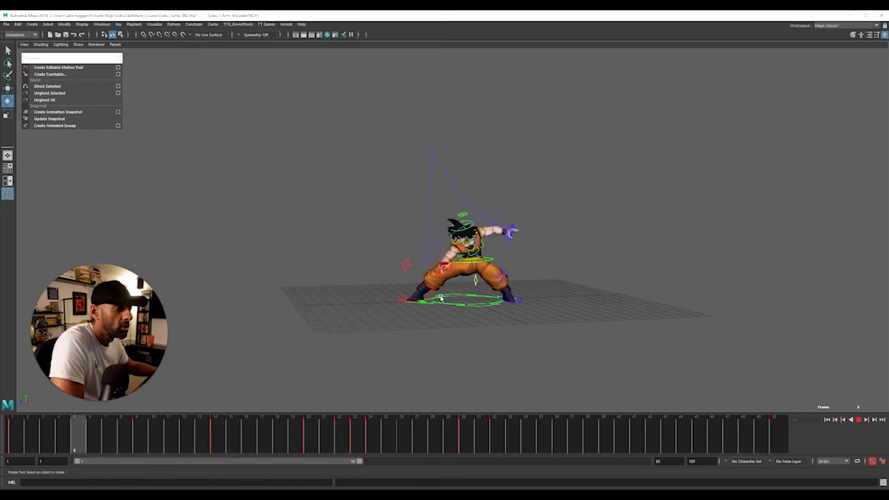
pyautogui.keyDown('alt'); pyautogui.moveTo(441, 299); pyautogui.dragTo(484, 307); pyautogui.keyUp('alt')
pyautogui.hotkey('alt', 'v')
# - Clear the wrist's motion trail and the rig controls from view, and play back the jump from several angles
pyautogui.click(494, 285)
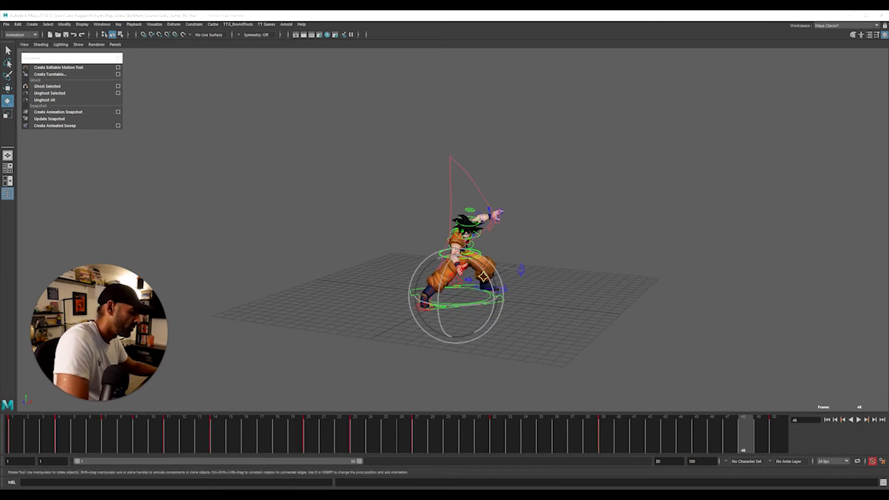
pyautogui.hotkey('alt', 'v')
pyautogui.scroll(6, 573, 317)
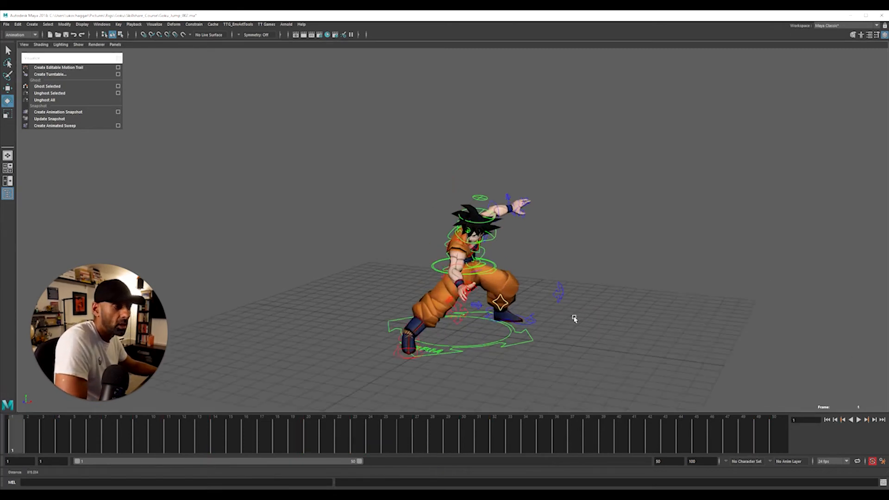
pyautogui.keyDown('alt'); pyautogui.moveTo(353, 315); pyautogui.dragTo(528, 333); pyautogui.keyUp('alt')
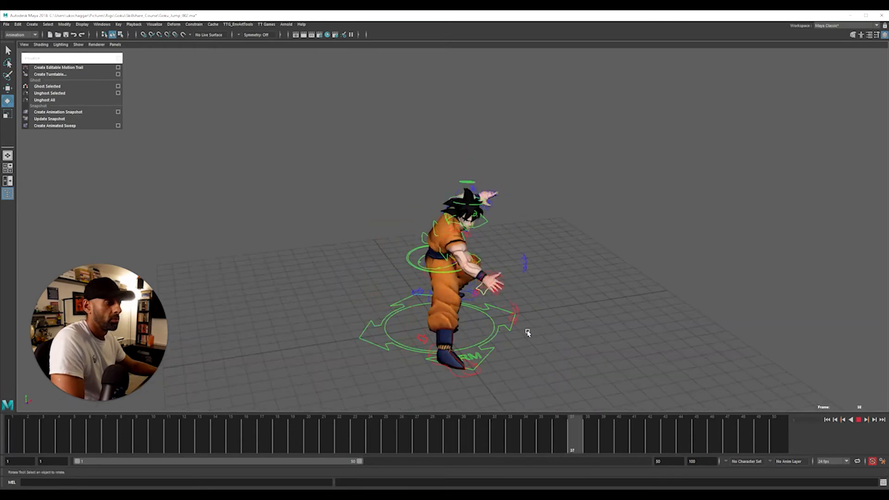
pyautogui.keyDown('alt'); pyautogui.moveTo(592, 327); pyautogui.dragTo(450, 320); pyautogui.keyUp('alt')
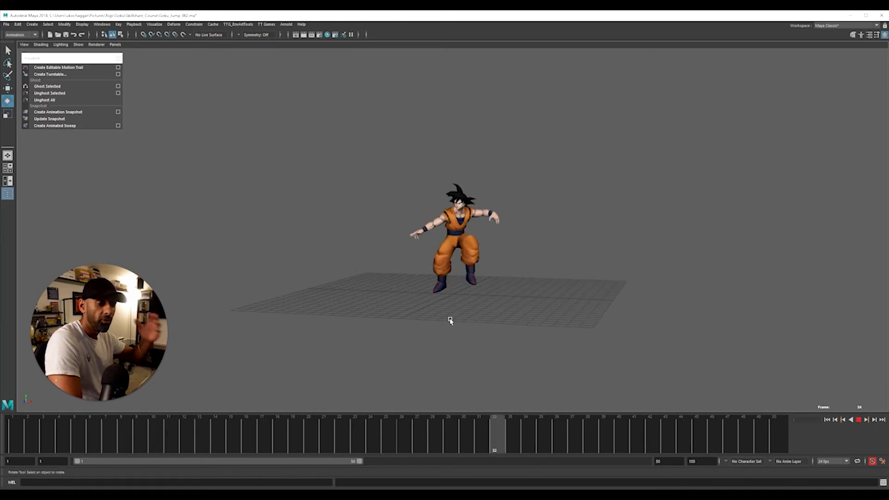
# - Delete the left wrist control's keyframe at frame 39
pyautogui.scroll(3, 393, 218)
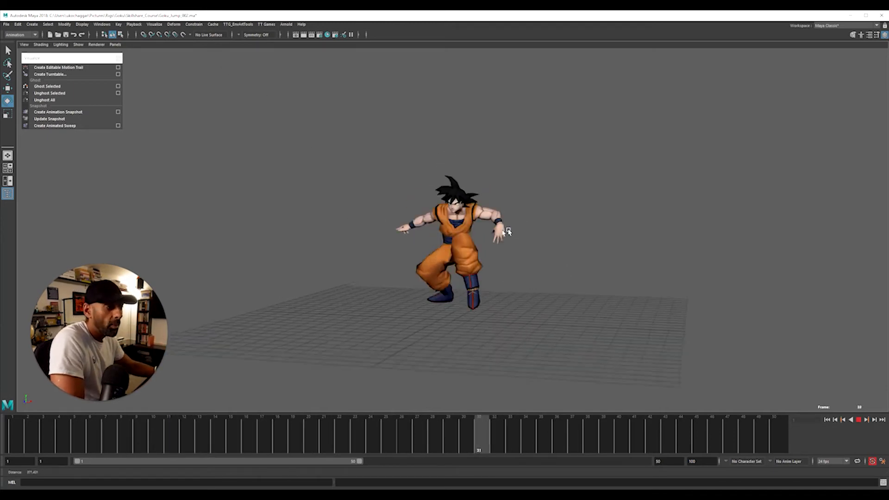
pyautogui.keyDown('alt'); pyautogui.moveTo(420, 234); pyautogui.dragTo(383, 256); pyautogui.keyUp('alt')
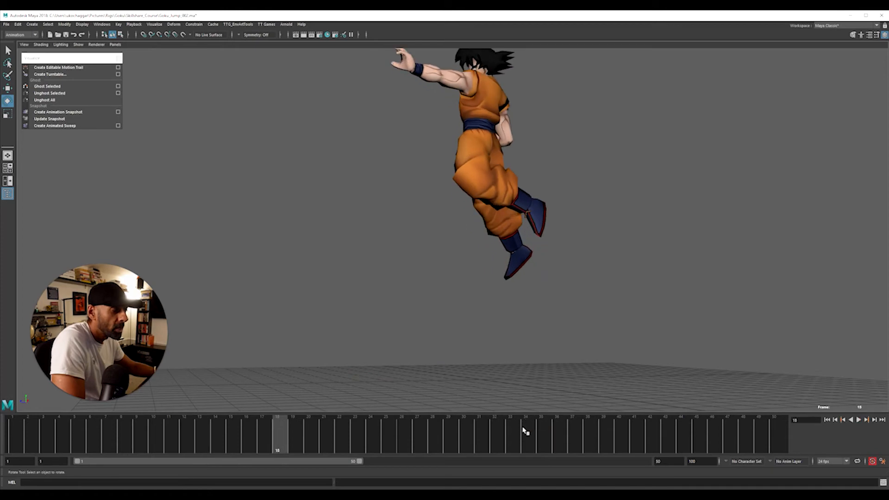
pyautogui.moveTo(523, 432); pyautogui.dragTo(771, 431)
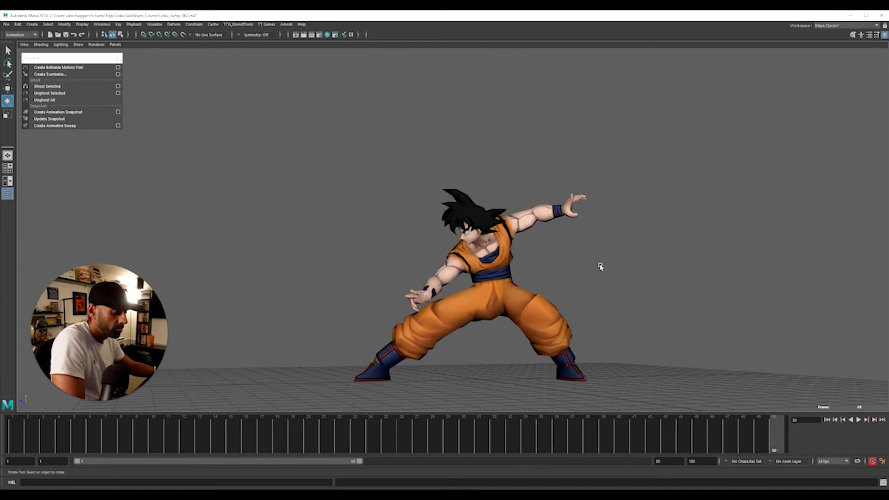
pyautogui.click(561, 216)
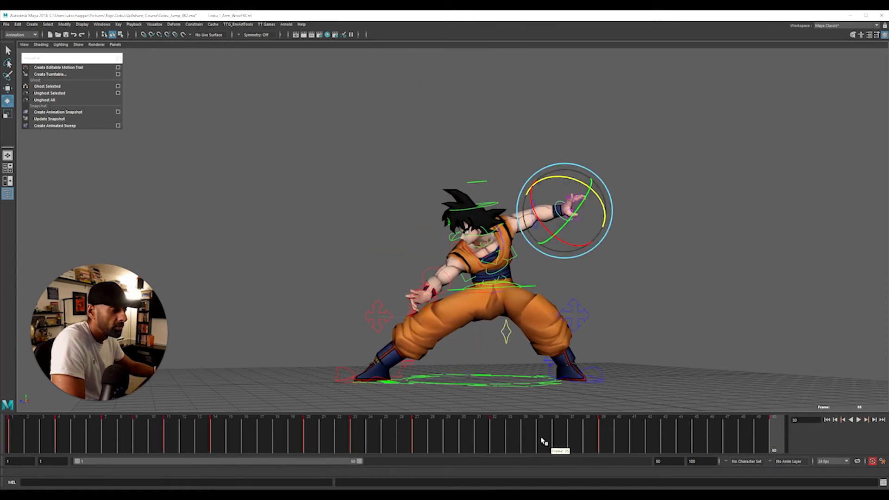
pyautogui.moveTo(542, 440); pyautogui.dragTo(607, 443)
pyautogui.press('e')
pyautogui.rightClick(612, 440)
pyautogui.click(626, 347)
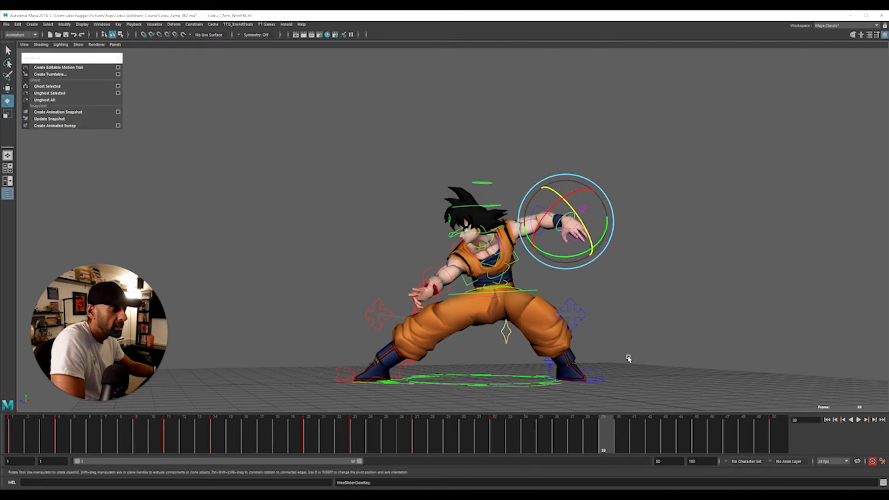
# - Play back the jump and scrub to the landing at frame 23 to review the left hand's motion
pyautogui.moveTo(452, 430)
pyautogui.mouseDown()
pyautogui.moveTo(749, 439)
pyautogui.moveTo(624, 437)
pyautogui.moveTo(512, 421)
pyautogui.mouseUp()
pyautogui.hotkey('alt', 'v')
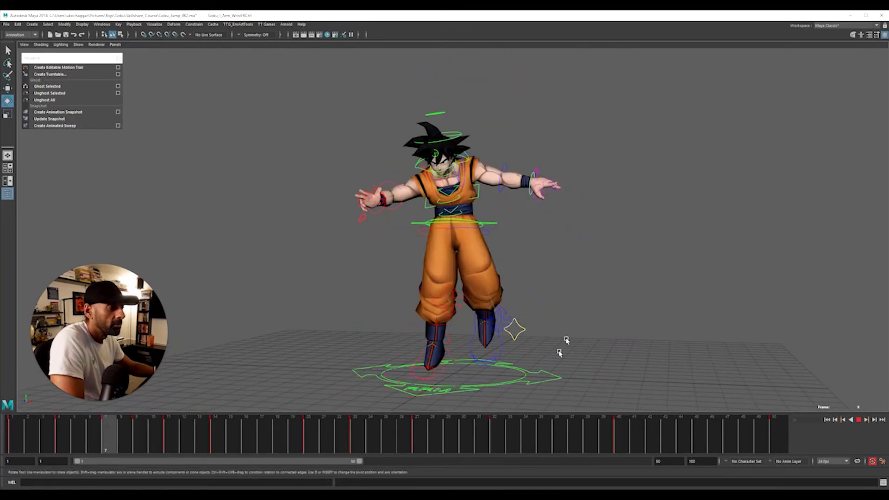
pyautogui.moveTo(408, 435)
pyautogui.mouseDown()
pyautogui.moveTo(497, 435)
pyautogui.moveTo(445, 437)
pyautogui.moveTo(319, 416)
pyautogui.moveTo(369, 422)
pyautogui.mouseUp()
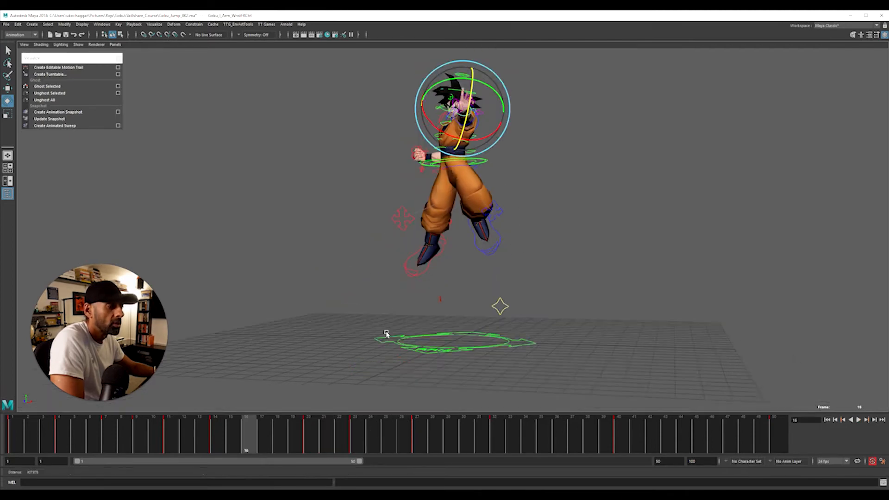
pyautogui.keyDown('alt'); pyautogui.moveTo(387, 334); pyautogui.dragTo(344, 404); pyautogui.keyUp('alt')
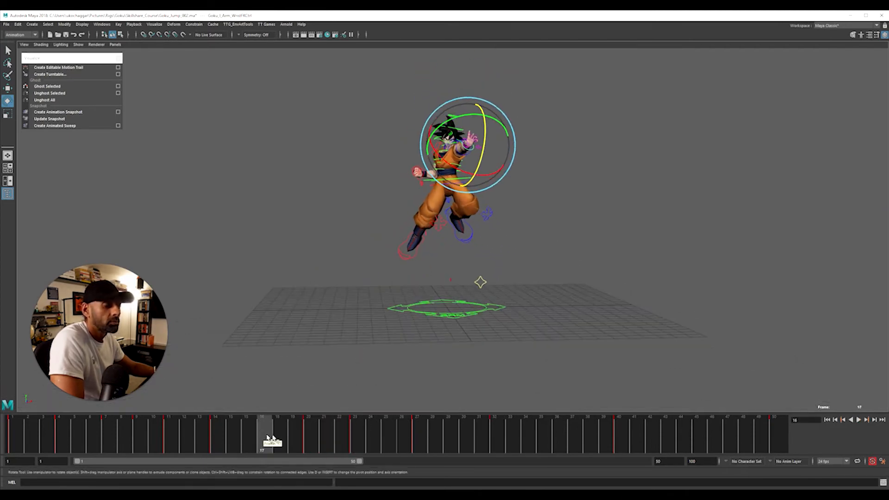
pyautogui.moveTo(269, 437); pyautogui.dragTo(356, 443)
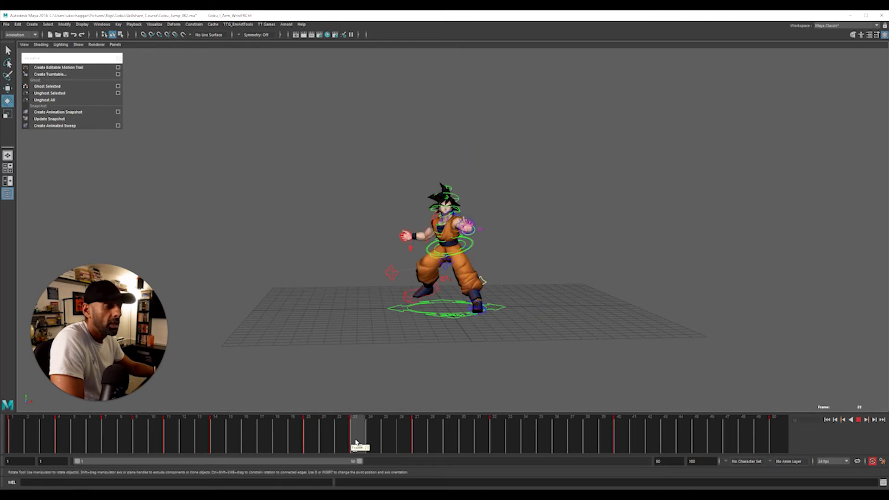
# - At frame 23, raise the left index finger's controls to extend the finger straight up
pyautogui.scroll(10, 691, 313)
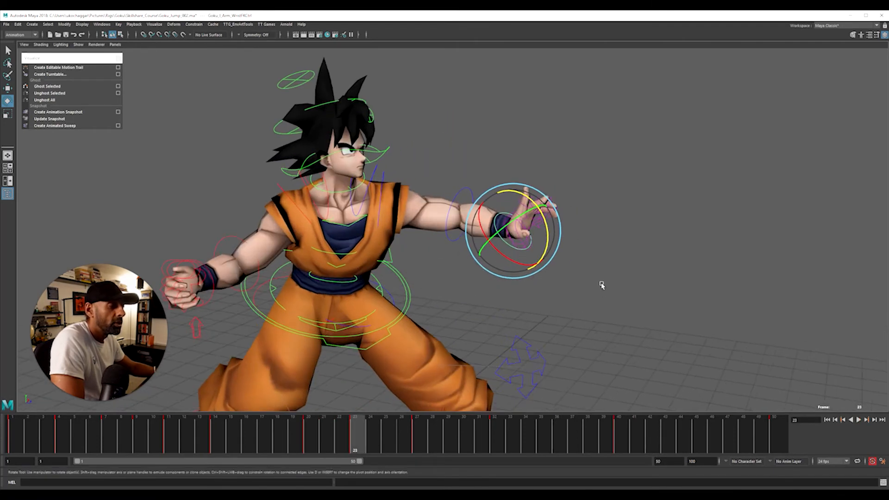
pyautogui.click(579, 245)
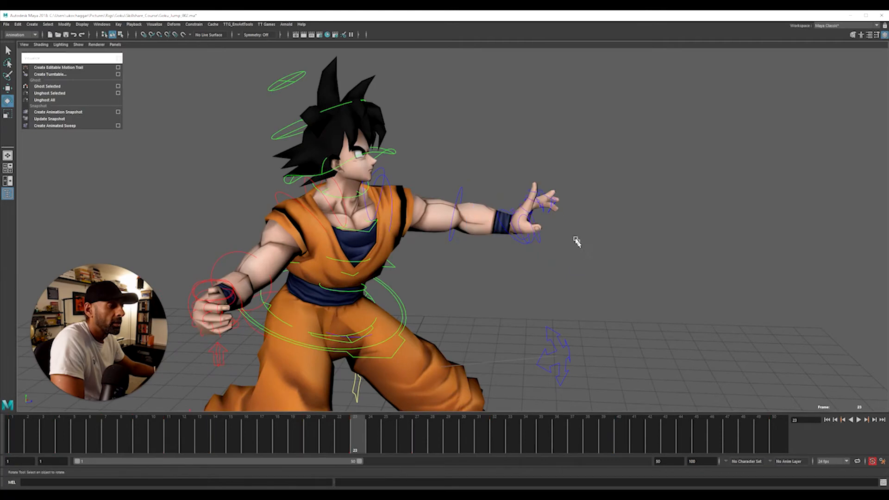
pyautogui.keyDown('alt'); pyautogui.moveTo(556, 234); pyautogui.dragTo(325, 260); pyautogui.keyUp('alt')
pyautogui.scroll(5, 325, 260)
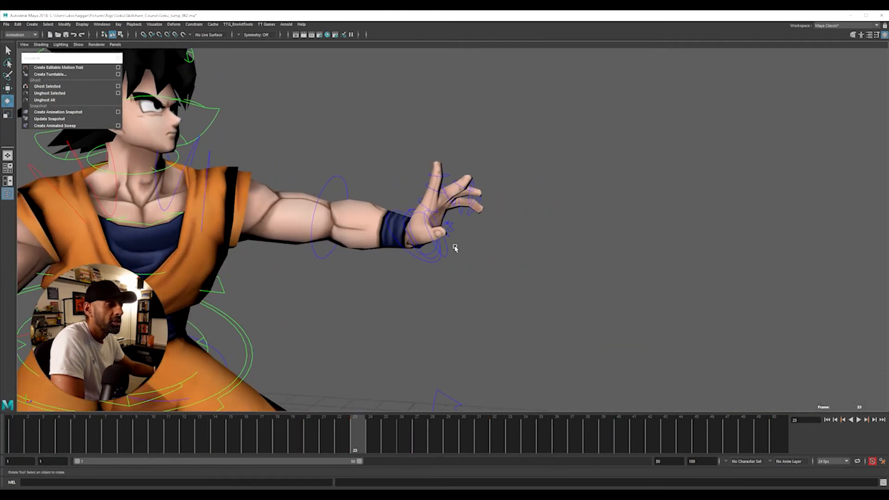
pyautogui.click(424, 209)
pyautogui.click(428, 186)
pyautogui.press('w')
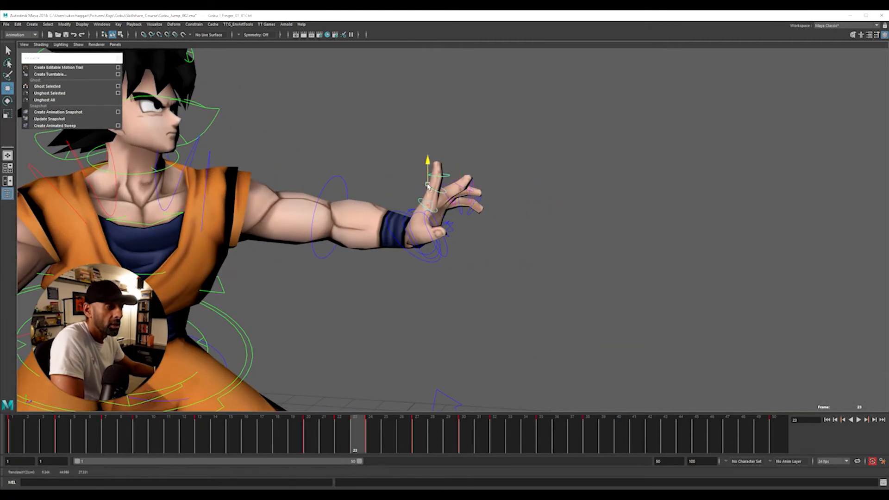
pyautogui.click(437, 164)
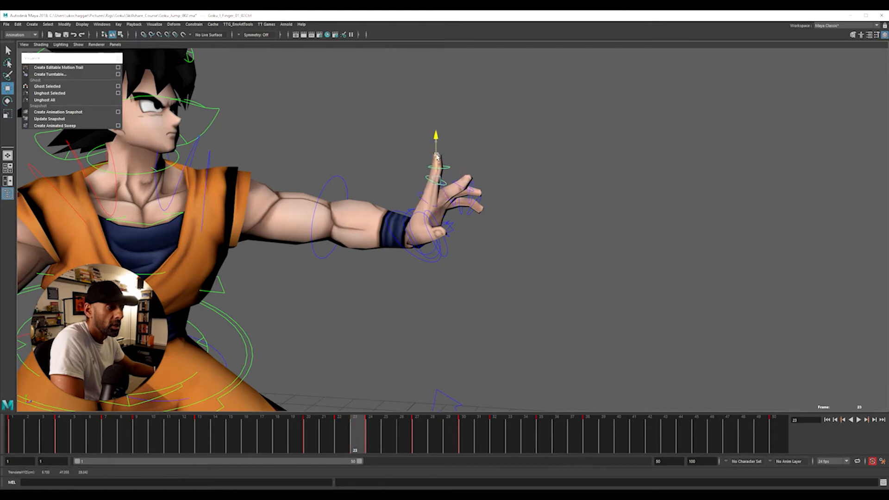
pyautogui.click(445, 159)
pyautogui.click(438, 155)
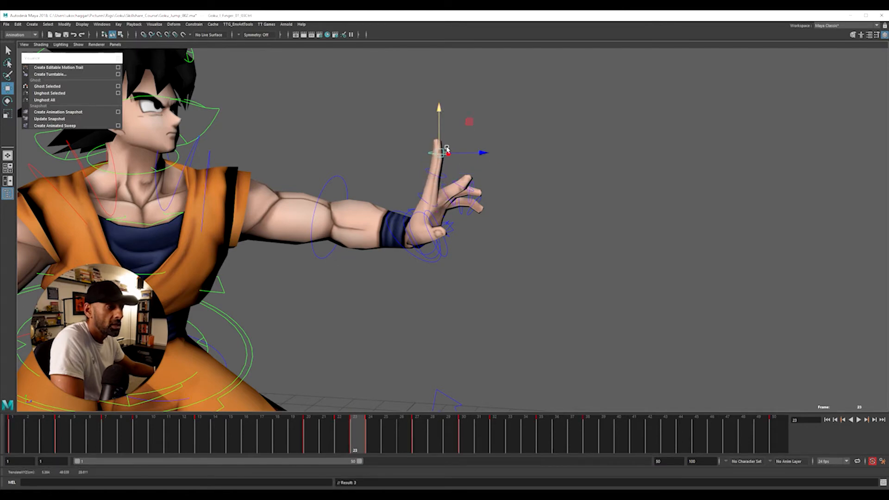
# - At frame 23, extend the left middle finger upward and adjust the ring finger's joint controls
pyautogui.click(453, 197)
pyautogui.click(448, 195)
pyautogui.moveTo(449, 178); pyautogui.dragTo(473, 179)
pyautogui.click(467, 178)
pyautogui.click(473, 184)
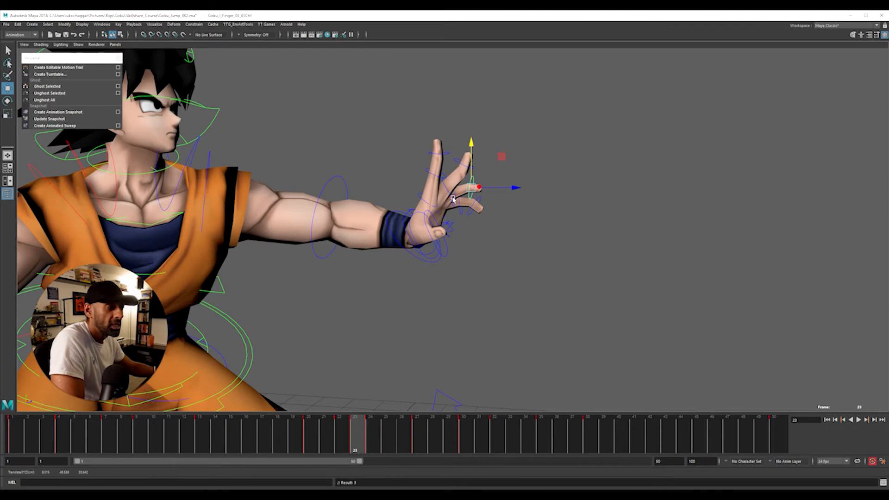
pyautogui.moveTo(454, 186); pyautogui.dragTo(427, 226)
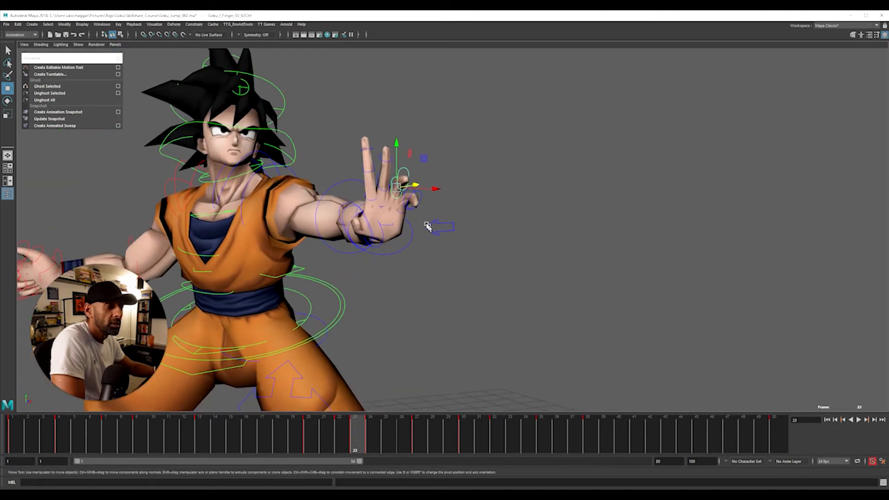
# - Rotate the left thumb's joint controls at frame 23 to spread the thumb away from the palm
pyautogui.keyDown('alt'); pyautogui.moveTo(420, 179); pyautogui.dragTo(351, 270); pyautogui.keyUp('alt')
pyautogui.click(377, 241)
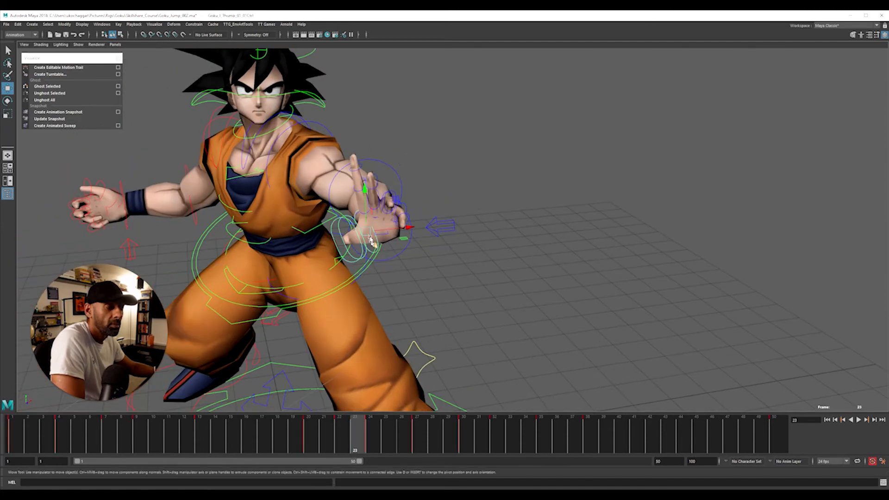
pyautogui.press('e')
pyautogui.moveTo(368, 232); pyautogui.dragTo(359, 246)
pyautogui.click(357, 248)
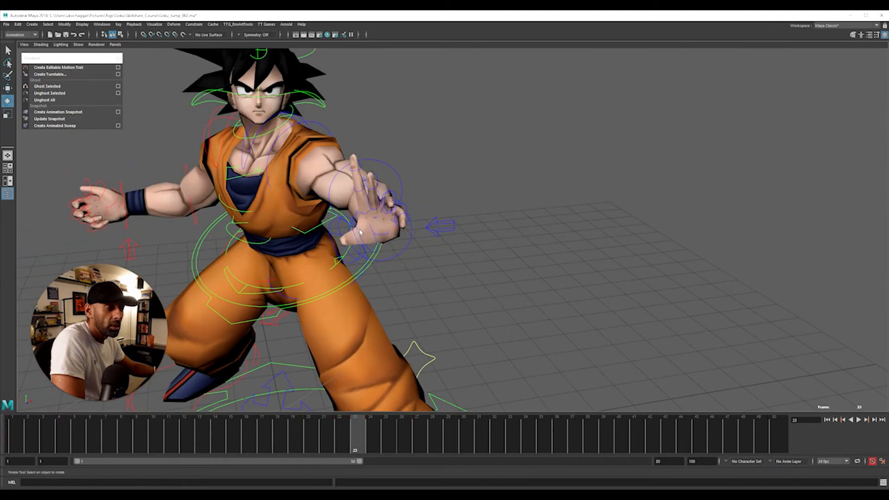
pyautogui.click(354, 235)
pyautogui.click(339, 228)
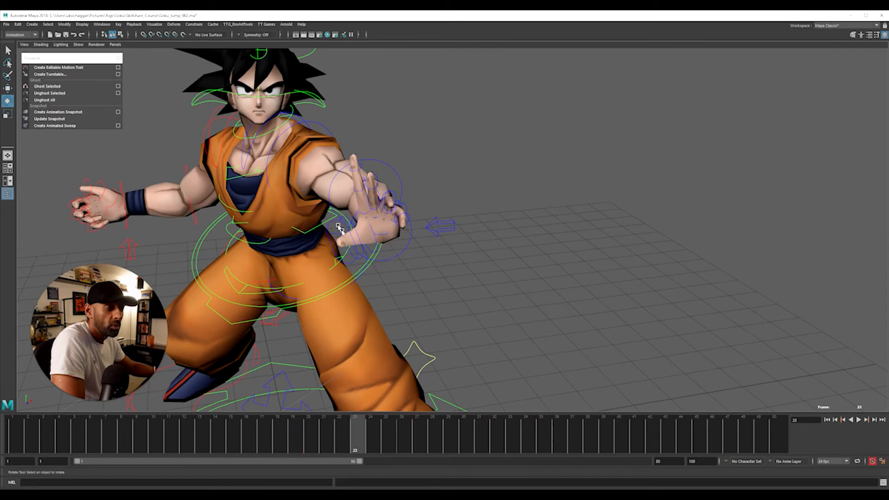
pyautogui.click(336, 234)
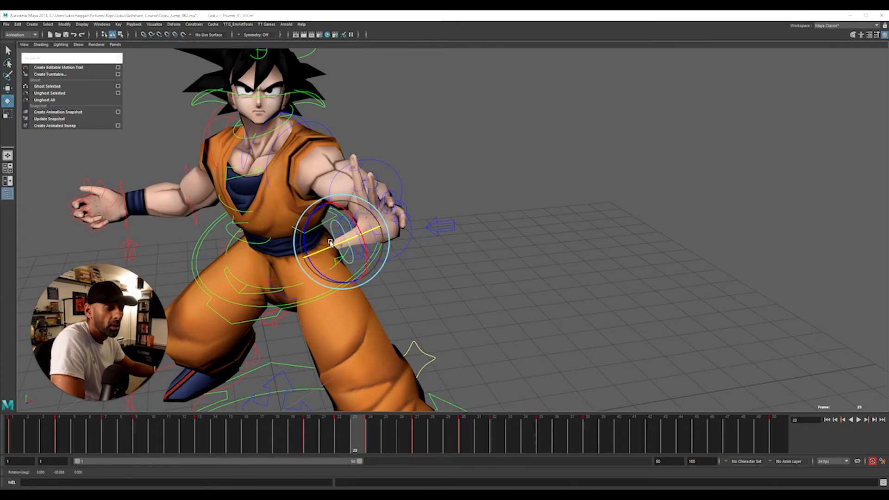
pyautogui.keyDown('alt'); pyautogui.moveTo(330, 241); pyautogui.dragTo(477, 280); pyautogui.keyUp('alt')
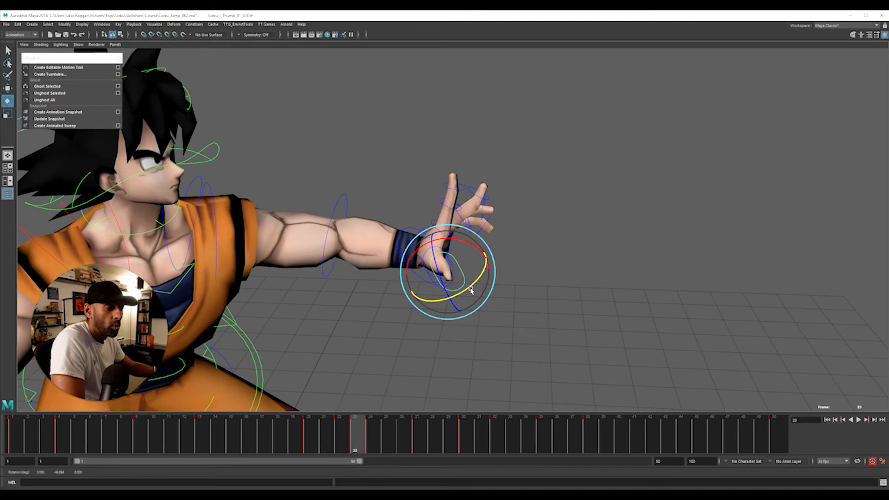
pyautogui.click(457, 268)
pyautogui.click(431, 250)
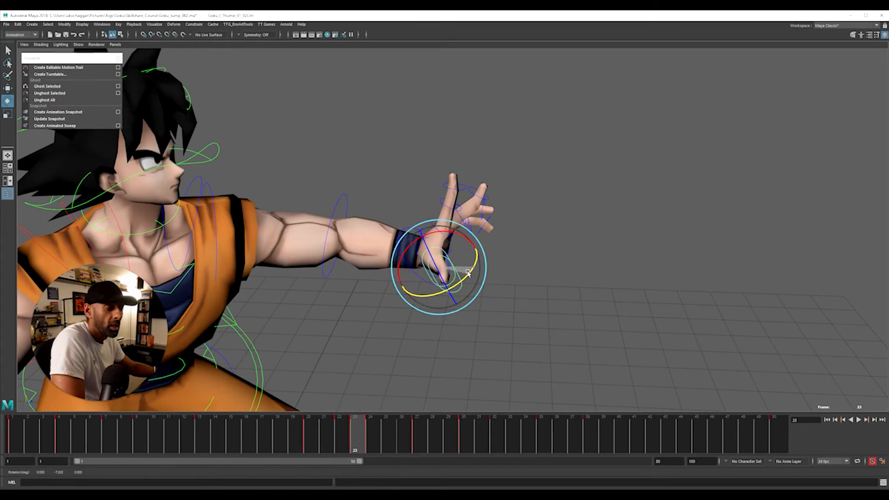
# - Hide the rig controls and play back the jump to check the new left hand pose on the whole character
pyautogui.keyDown('alt'); pyautogui.moveTo(449, 289); pyautogui.dragTo(317, 287, button='right'); pyautogui.keyUp('alt')
pyautogui.keyDown('alt'); pyautogui.moveTo(523, 278); pyautogui.dragTo(397, 278); pyautogui.keyUp('alt')
pyautogui.keyDown('alt'); pyautogui.moveTo(397, 278); pyautogui.dragTo(302, 268, button='right'); pyautogui.keyUp('alt')
pyautogui.keyDown('alt'); pyautogui.moveTo(302, 268); pyautogui.dragTo(442, 275); pyautogui.keyUp('alt')
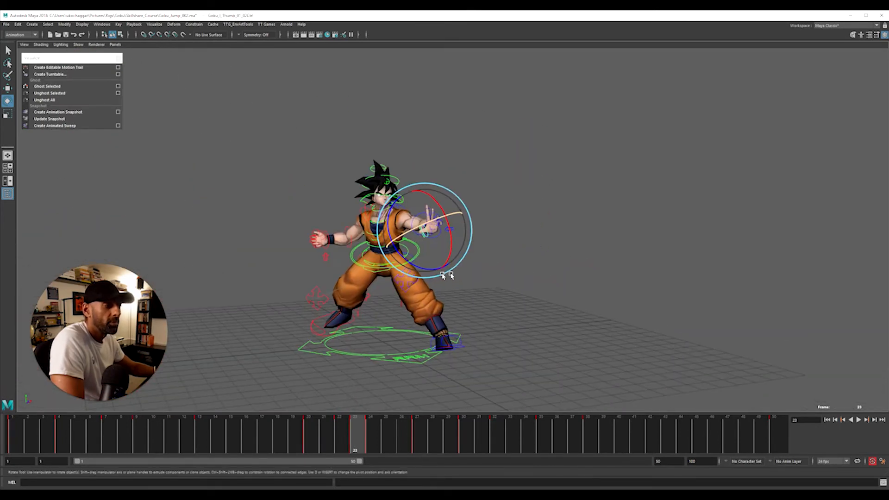
pyautogui.keyDown('alt'); pyautogui.moveTo(442, 275); pyautogui.dragTo(401, 280, button='right'); pyautogui.keyUp('alt')
pyautogui.keyDown('alt'); pyautogui.moveTo(504, 284); pyautogui.dragTo(419, 289, button='right'); pyautogui.keyUp('alt')
pyautogui.hotkey('alt', '1')
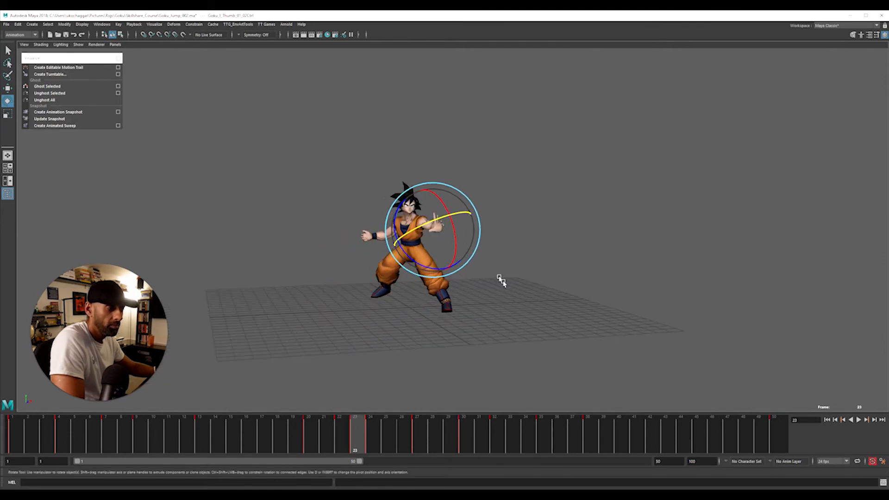
pyautogui.click(500, 279)
pyautogui.keyDown('alt'); pyautogui.moveTo(500, 279); pyautogui.dragTo(475, 280); pyautogui.keyUp('alt')
pyautogui.moveTo(353, 432); pyautogui.dragTo(235, 430)
pyautogui.hotkey('alt', 'v')
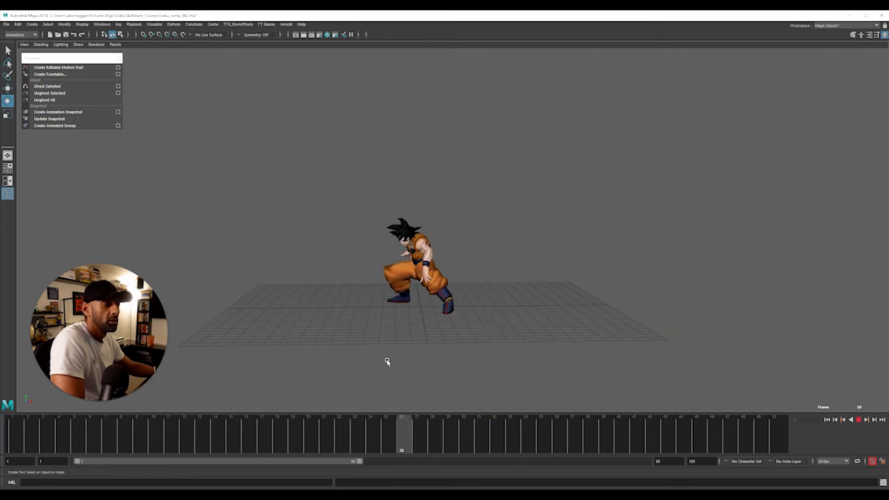
pyautogui.keyDown('alt'); pyautogui.moveTo(440, 363); pyautogui.dragTo(452, 360); pyautogui.keyUp('alt')
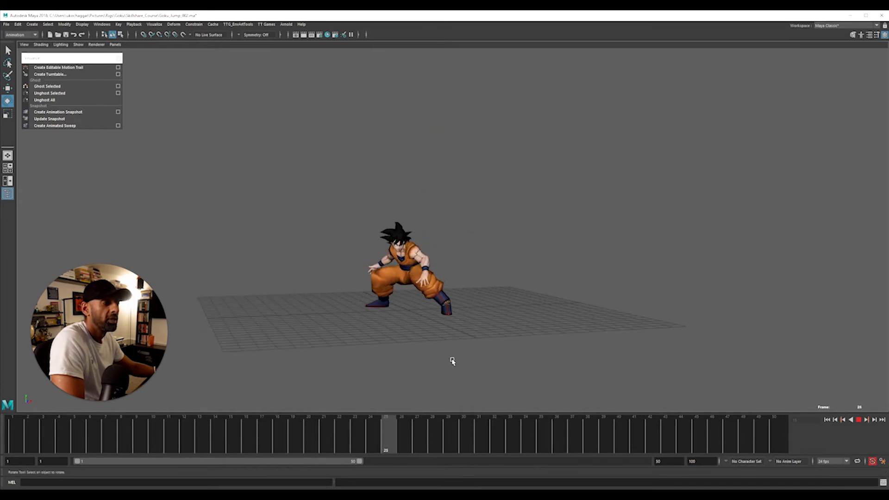
# - At frame 22, raise the left index finger's controls so the finger extends straight up
pyautogui.moveTo(355, 443)
pyautogui.mouseDown()
pyautogui.moveTo(363, 440)
pyautogui.moveTo(333, 432)
pyautogui.moveTo(347, 440)
pyautogui.mouseUp()
pyautogui.click(351, 437)
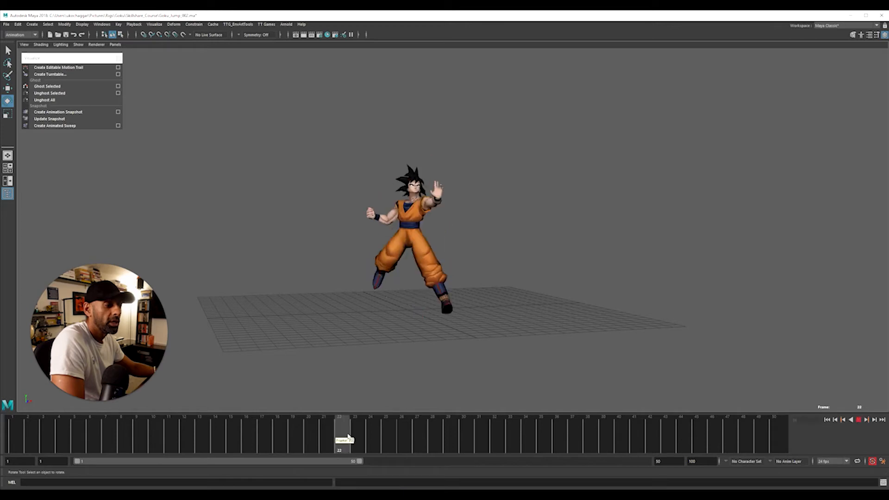
pyautogui.moveTo(352, 437); pyautogui.dragTo(340, 437)
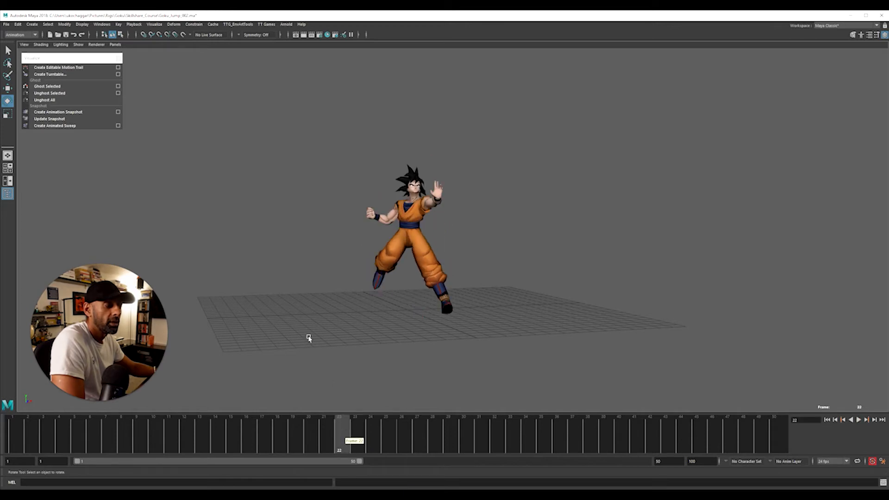
pyautogui.scroll(6, 513, 224)
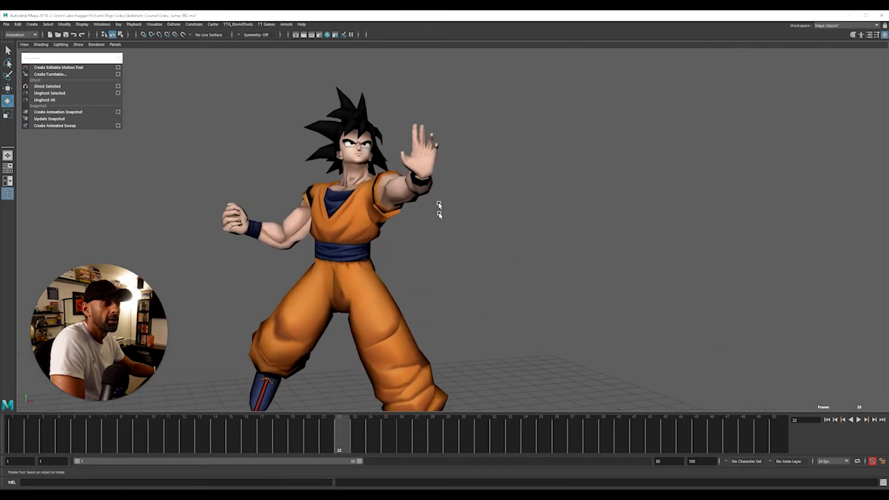
pyautogui.scroll(4, 456, 179)
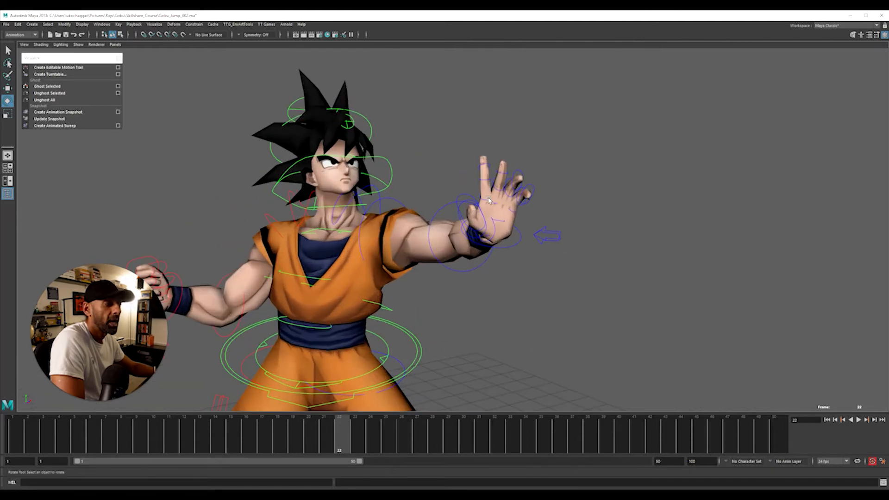
pyautogui.click(490, 200)
pyautogui.click(496, 164)
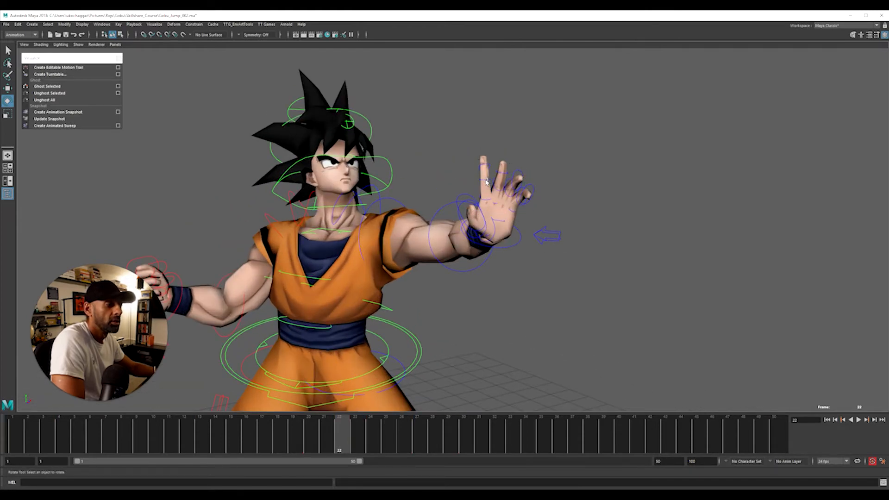
pyautogui.click(491, 175)
pyautogui.press('w')
pyautogui.moveTo(485, 158); pyautogui.dragTo(487, 150)
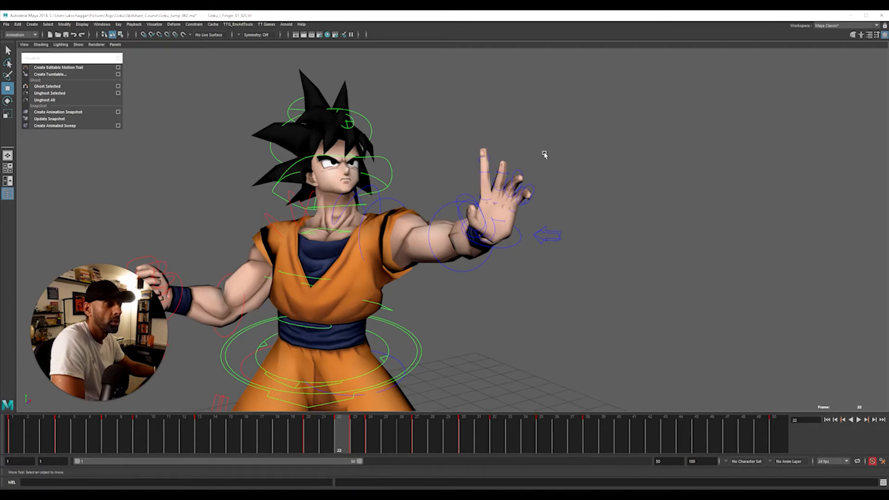
pyautogui.click(489, 158)
pyautogui.moveTo(490, 158); pyautogui.dragTo(489, 139)
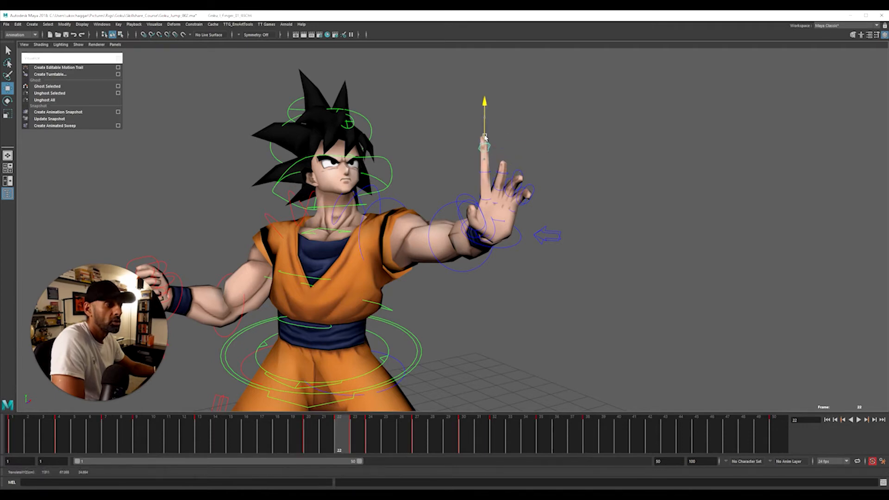
# - At frame 22, raise the left middle and ring fingers' controls to extend both fingers upward
pyautogui.click(499, 186)
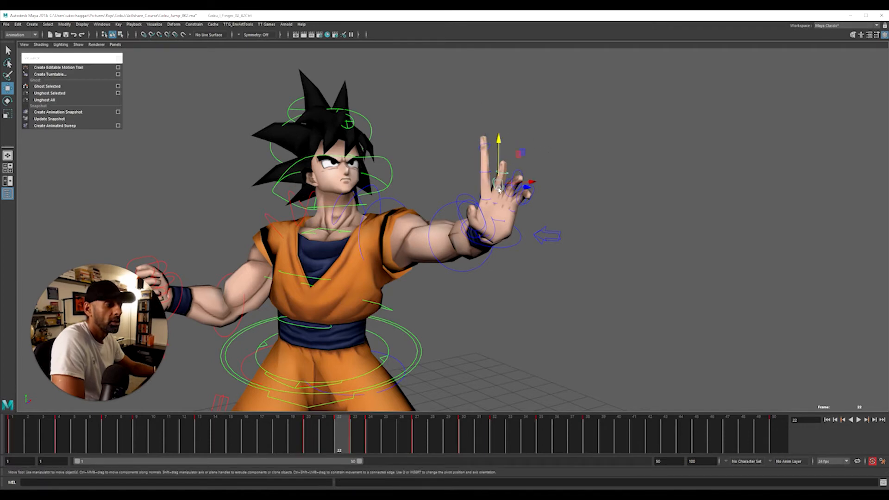
pyautogui.click(505, 153)
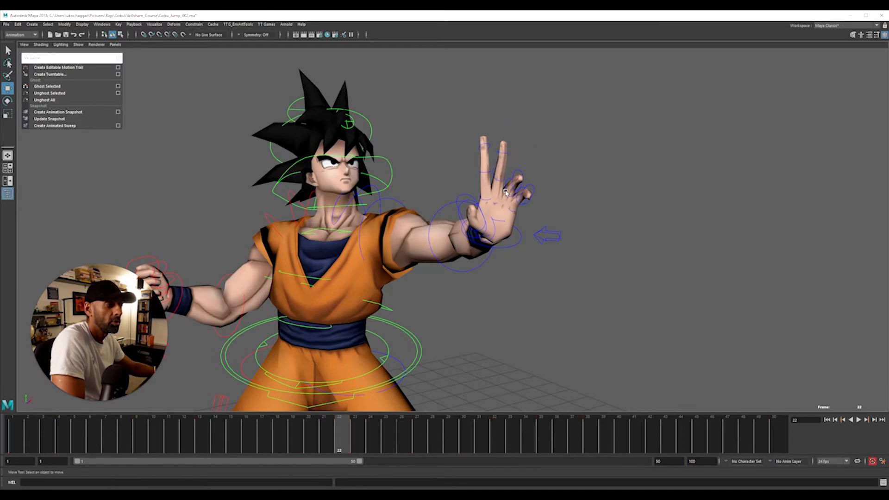
pyautogui.click(510, 169)
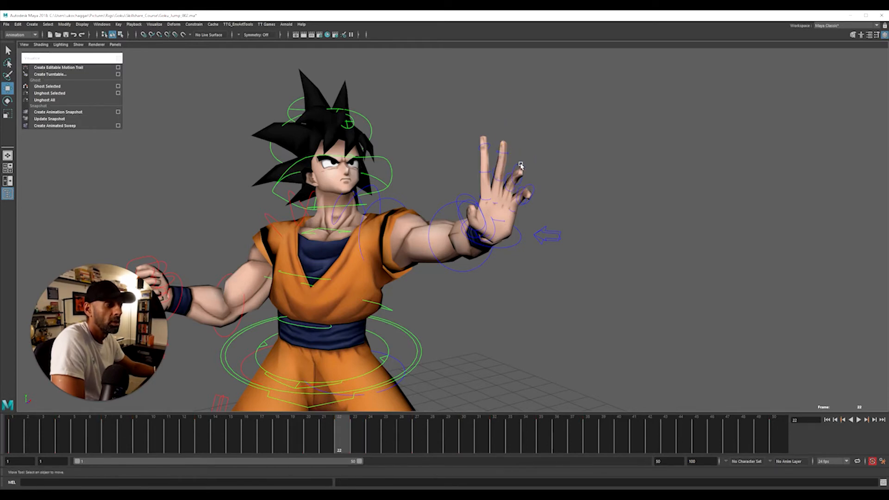
pyautogui.click(519, 164)
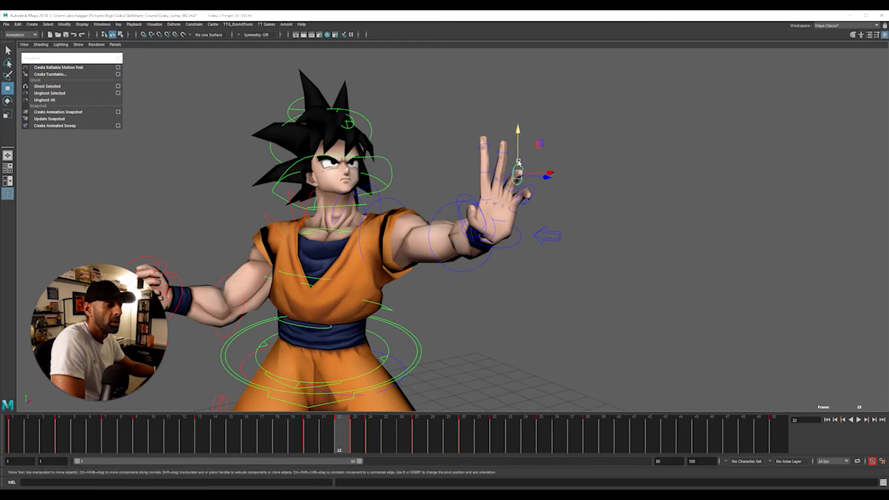
# - Rotate the left thumb's joint controls at frame 22 to open the thumb away from the palm
pyautogui.click(494, 233)
pyautogui.press('e')
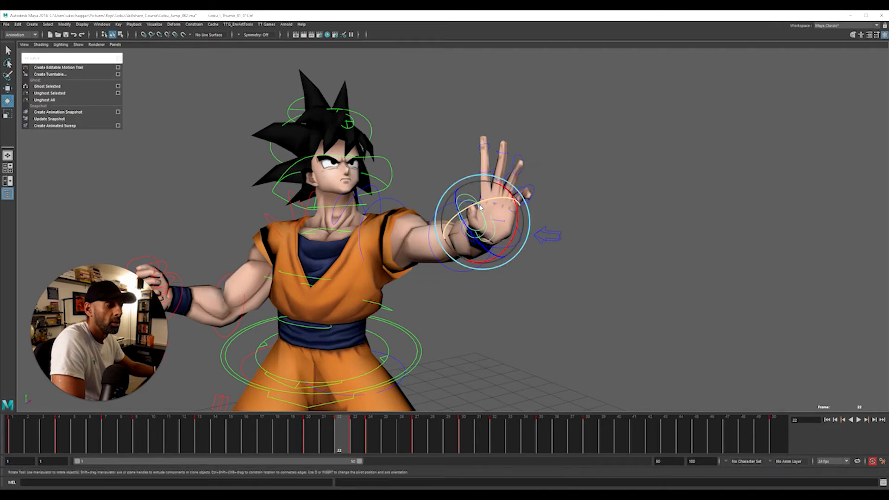
pyautogui.click(558, 206)
pyautogui.click(483, 233)
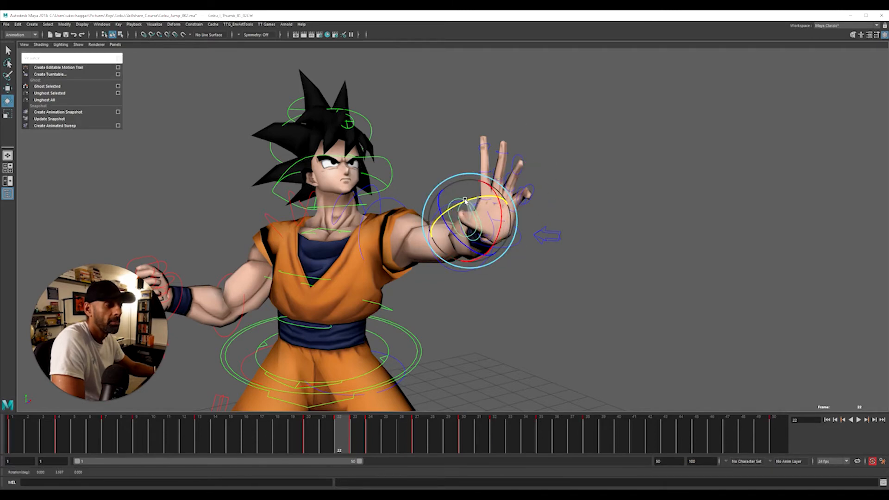
pyautogui.click(459, 214)
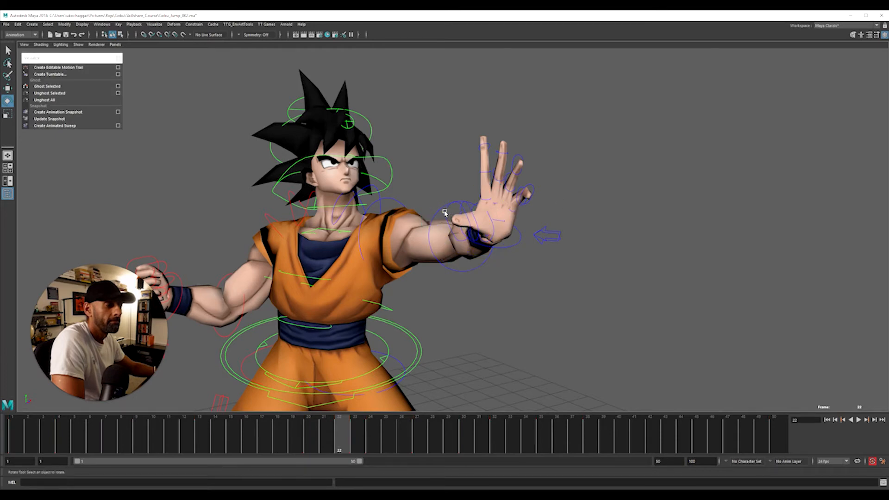
pyautogui.click(446, 211)
# - Hide the rig controls and play back the jump from several angles to check the frame 22 hand pose
pyautogui.keyDown('alt'); pyautogui.moveTo(434, 206); pyautogui.dragTo(230, 238, button='right'); pyautogui.keyUp('alt')
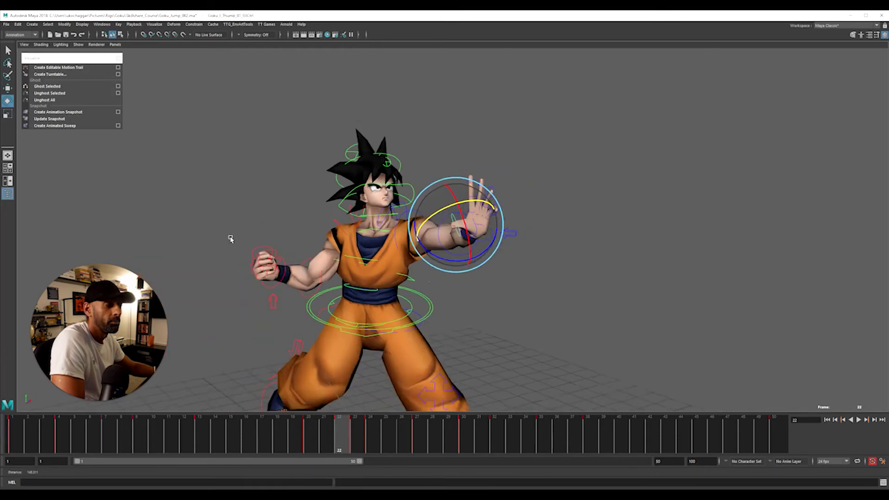
pyautogui.keyDown('alt'); pyautogui.moveTo(230, 238); pyautogui.dragTo(102, 250); pyautogui.keyUp('alt')
pyautogui.keyDown('alt'); pyautogui.moveTo(509, 253); pyautogui.dragTo(397, 260, button='right'); pyautogui.keyUp('alt')
pyautogui.keyDown('alt'); pyautogui.moveTo(397, 261); pyautogui.dragTo(542, 275); pyautogui.keyUp('alt')
pyautogui.click(542, 276)
pyautogui.hotkey('alt', 'v')
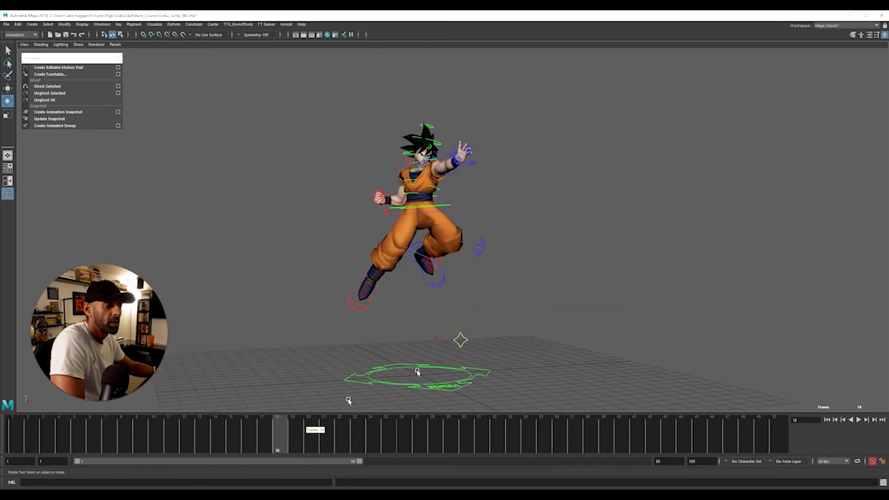
pyautogui.keyDown('alt'); pyautogui.moveTo(606, 290); pyautogui.dragTo(352, 274, button='right'); pyautogui.keyUp('alt')
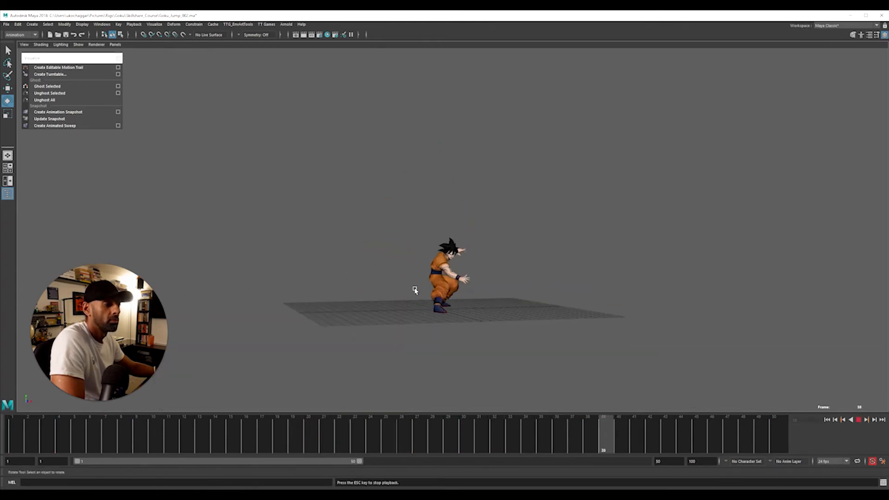
pyautogui.keyDown('alt'); pyautogui.moveTo(391, 309); pyautogui.dragTo(422, 314, button='right'); pyautogui.keyUp('alt')
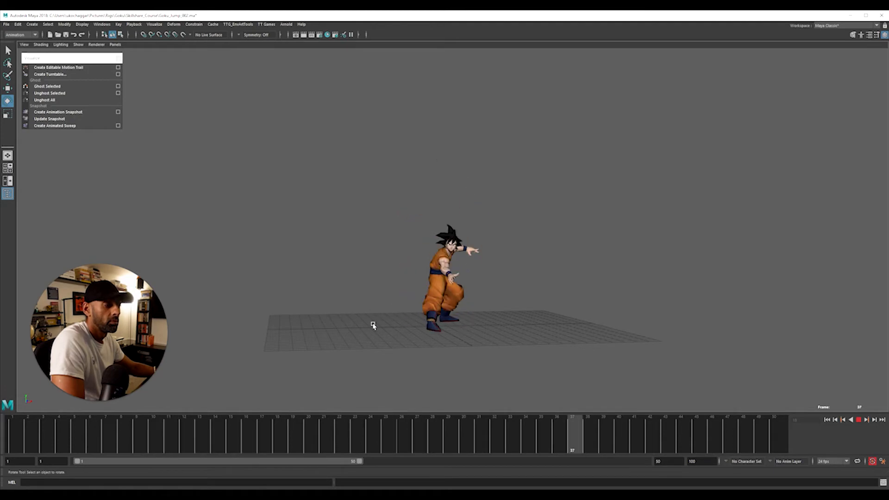
pyautogui.keyDown('alt'); pyautogui.moveTo(359, 339); pyautogui.dragTo(422, 354, button='right'); pyautogui.keyUp('alt')
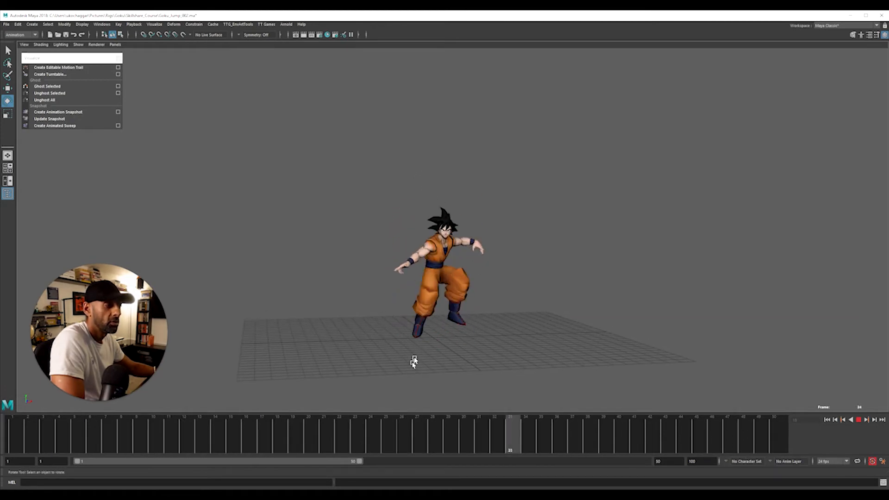
pyautogui.press('Escape')
# - At frame 21, show the rig controls and raise the left index finger's controls to straighten the finger upward
pyautogui.moveTo(422, 446); pyautogui.dragTo(332, 418)
pyautogui.keyDown('alt'); pyautogui.moveTo(358, 248); pyautogui.dragTo(457, 222, button='right'); pyautogui.keyUp('alt')
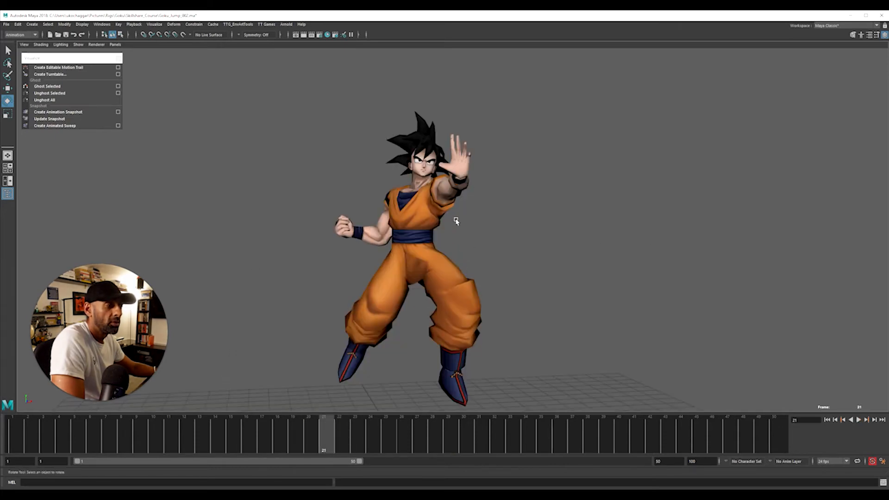
pyautogui.keyDown('alt'); pyautogui.moveTo(457, 222); pyautogui.dragTo(449, 236, button='middle'); pyautogui.keyUp('alt')
pyautogui.keyDown('alt'); pyautogui.moveTo(449, 265); pyautogui.dragTo(575, 215, button='right'); pyautogui.keyUp('alt')
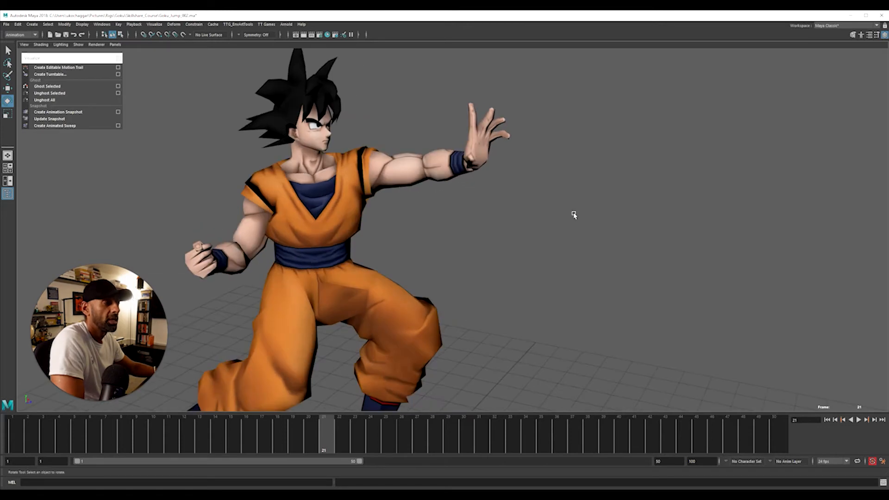
pyautogui.hotkey('alt', '1')
pyautogui.keyDown('alt'); pyautogui.moveTo(524, 215); pyautogui.dragTo(458, 153); pyautogui.keyUp('alt')
pyautogui.click(457, 127)
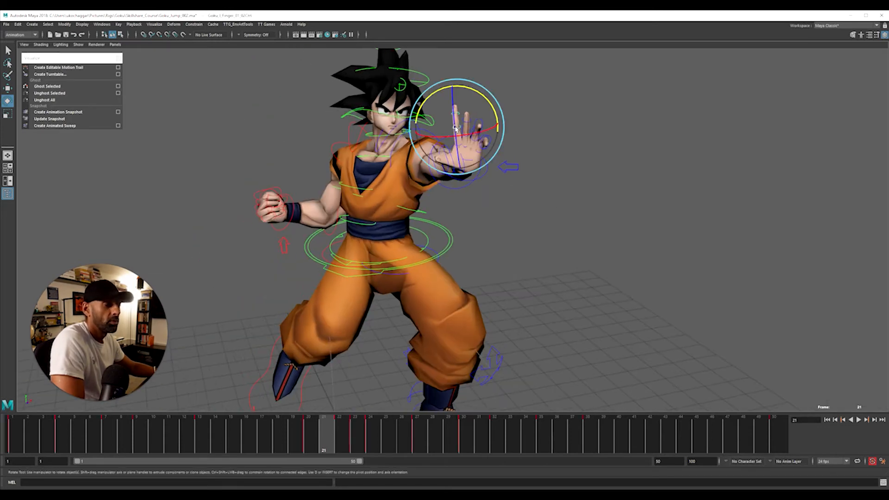
pyautogui.press('q')
pyautogui.press('w')
pyautogui.moveTo(457, 110); pyautogui.dragTo(478, 113)
pyautogui.click(461, 107)
# - Extend the left middle and ring fingers upward at frame 21 by moving their controls
pyautogui.click(467, 122)
pyautogui.click(481, 136)
pyautogui.click(473, 137)
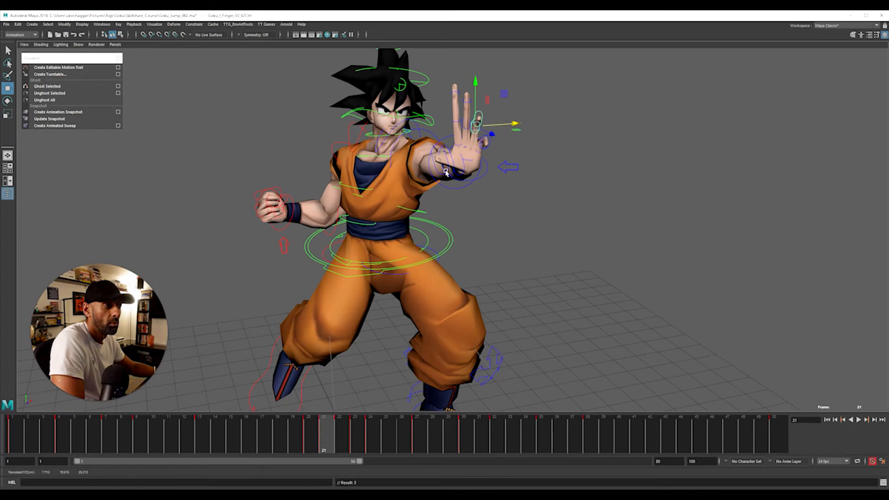
# - At frame 21, rotate the left thumb's joint controls outward and move its tip control farther from the palm
pyautogui.click(465, 163)
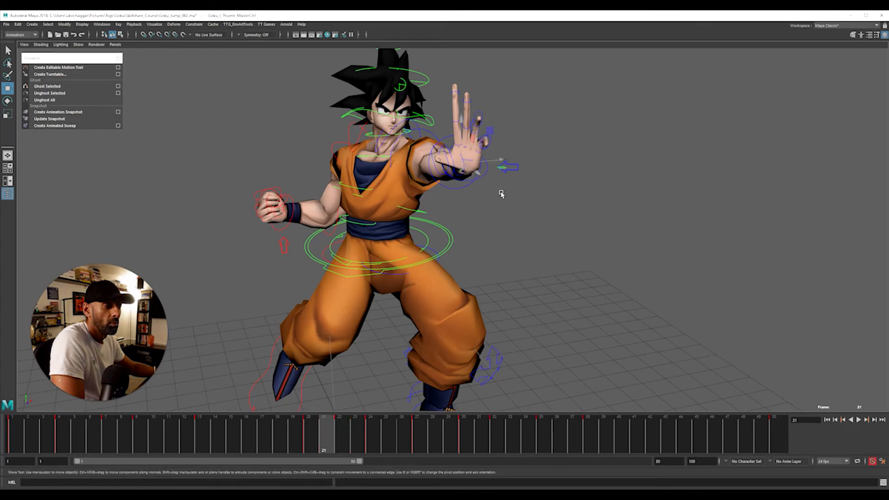
pyautogui.click(465, 169)
pyautogui.press('e')
pyautogui.moveTo(463, 142); pyautogui.dragTo(436, 147)
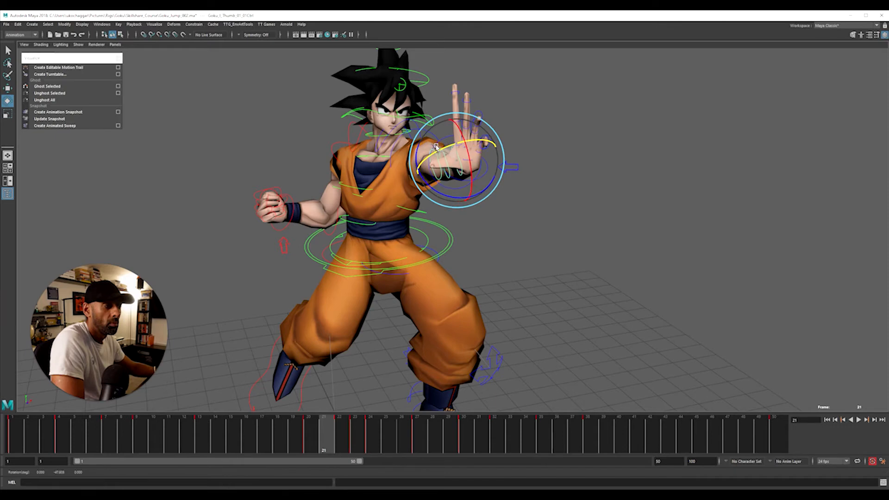
pyautogui.click(499, 202)
pyautogui.click(447, 175)
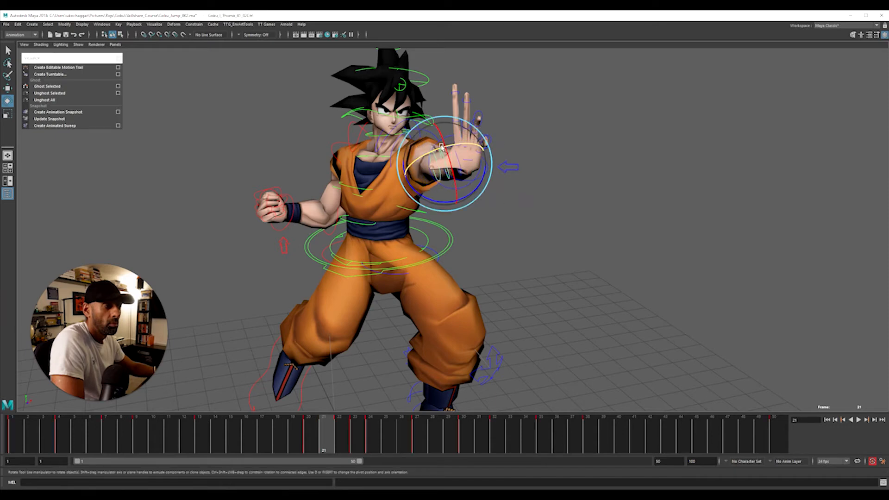
pyautogui.click(516, 177)
pyautogui.click(433, 158)
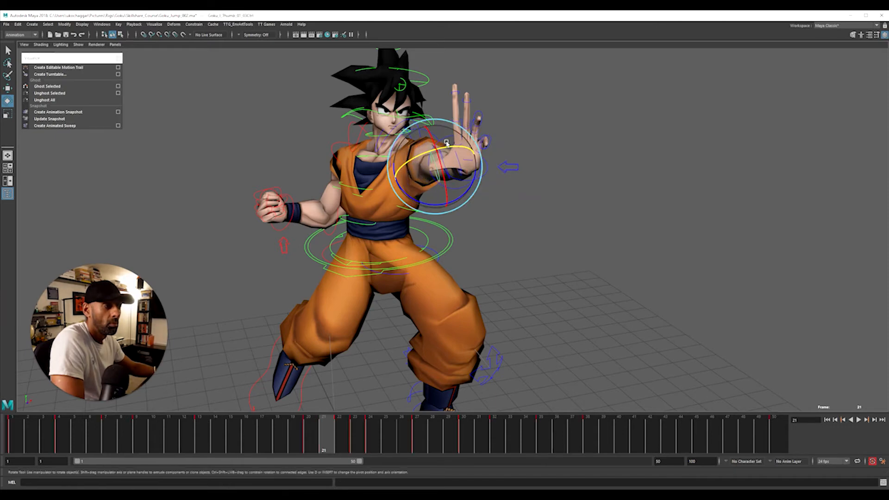
pyautogui.press('w')
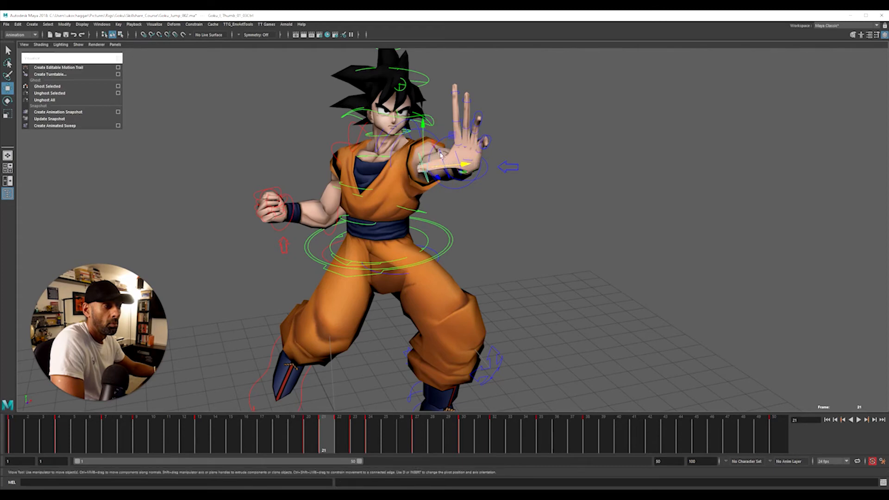
pyautogui.moveTo(460, 164); pyautogui.dragTo(455, 164)
pyautogui.click(417, 159)
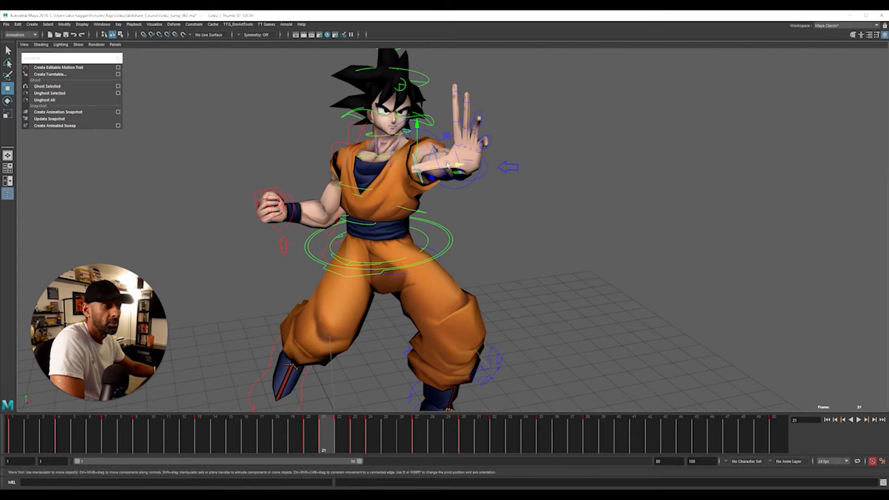
# - Play back the jump without rig controls and examine the left hand's motion from different sides
pyautogui.scroll(-5, 450, 241)
pyautogui.hotkey('alt', 'v')
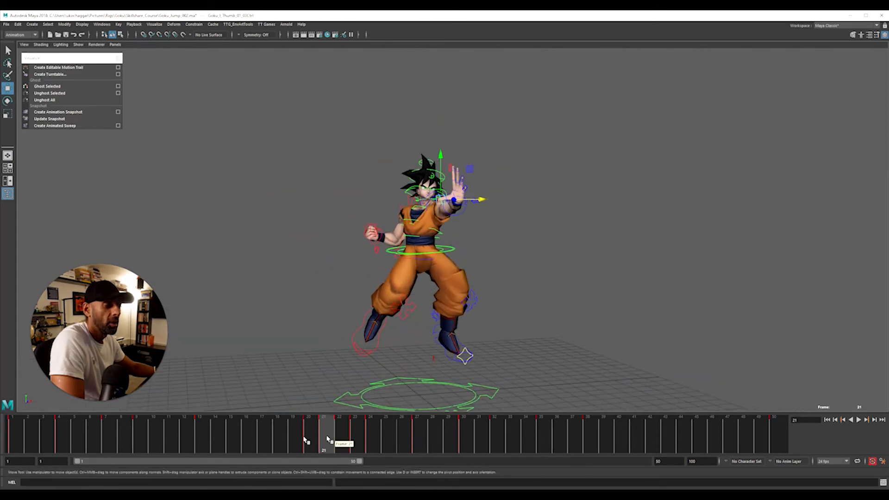
pyautogui.scroll(-5, 450, 240)
pyautogui.click(568, 277)
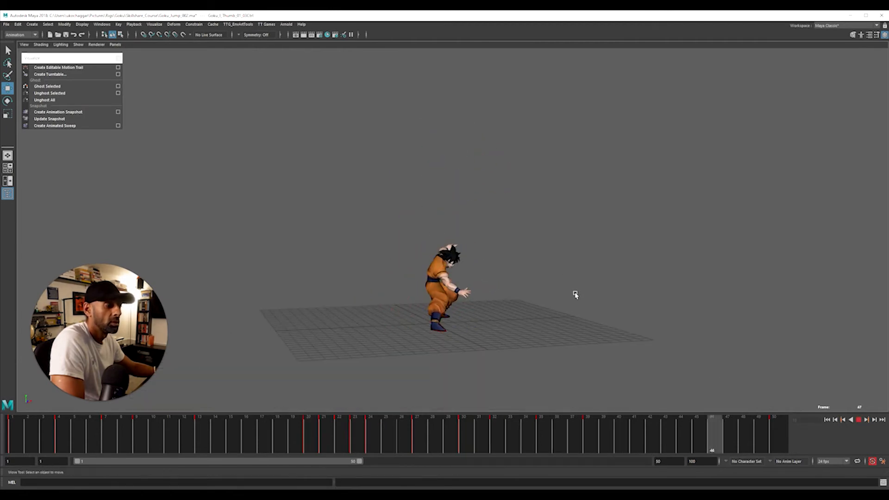
pyautogui.keyDown('alt'); pyautogui.moveTo(576, 293); pyautogui.dragTo(544, 312); pyautogui.keyUp('alt')
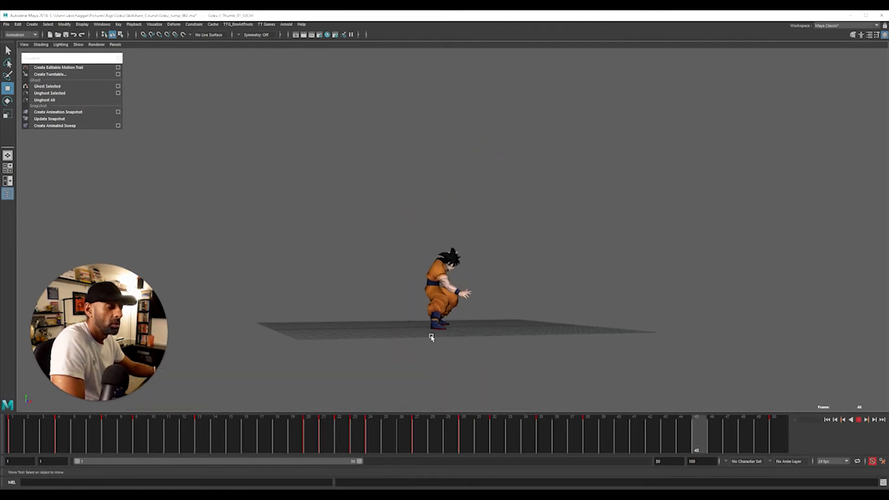
pyautogui.keyDown('alt'); pyautogui.moveTo(430, 335); pyautogui.dragTo(546, 301); pyautogui.keyUp('alt')
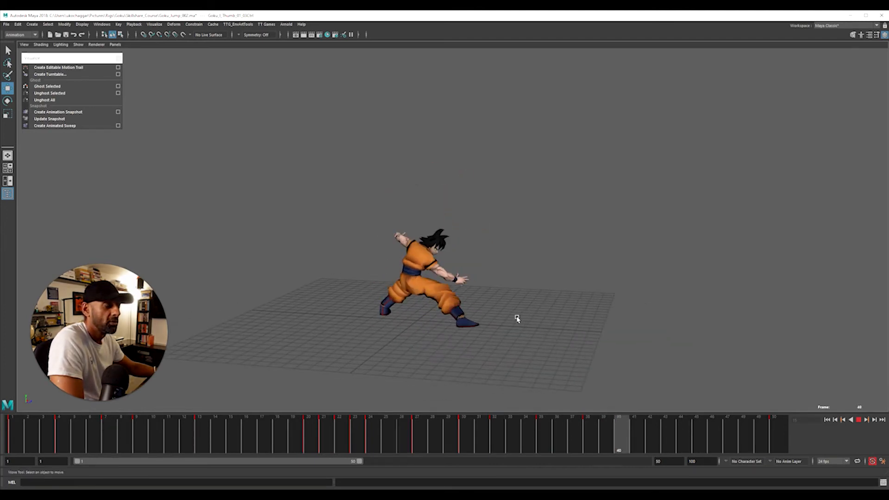
# - At frame 24, show the rig controls and rotate the left wrist to bend the hand upward
pyautogui.moveTo(404, 434); pyautogui.dragTo(352, 435)
pyautogui.hotkey('alt', 'v')
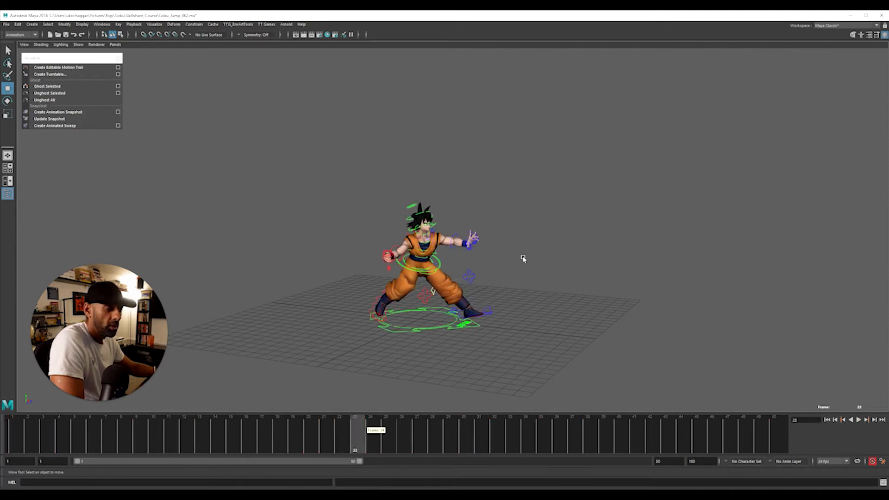
pyautogui.click(473, 240)
pyautogui.click(370, 430)
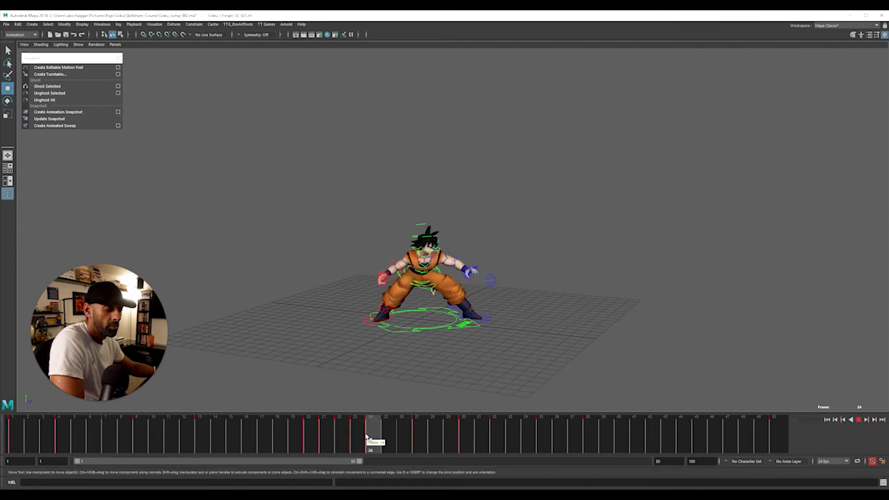
pyautogui.scroll(3, 484, 343)
pyautogui.scroll(8, 522, 311)
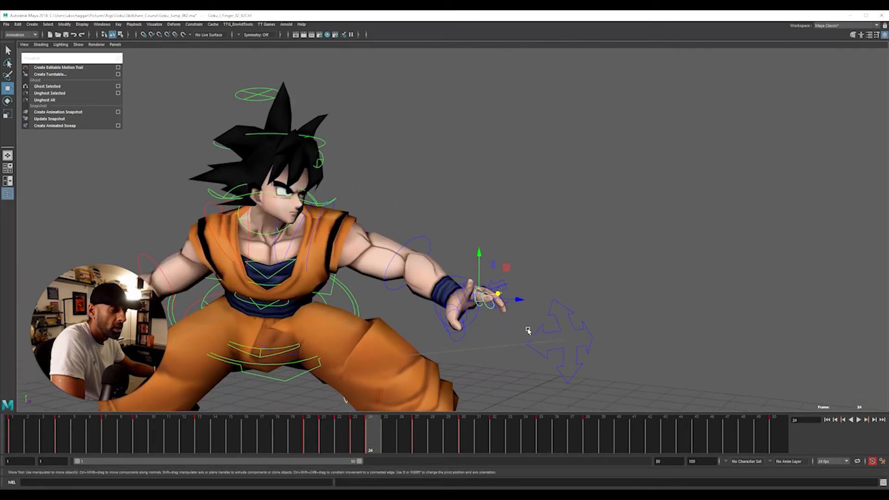
pyautogui.keyDown('alt'); pyautogui.moveTo(528, 330); pyautogui.dragTo(484, 332); pyautogui.keyUp('alt')
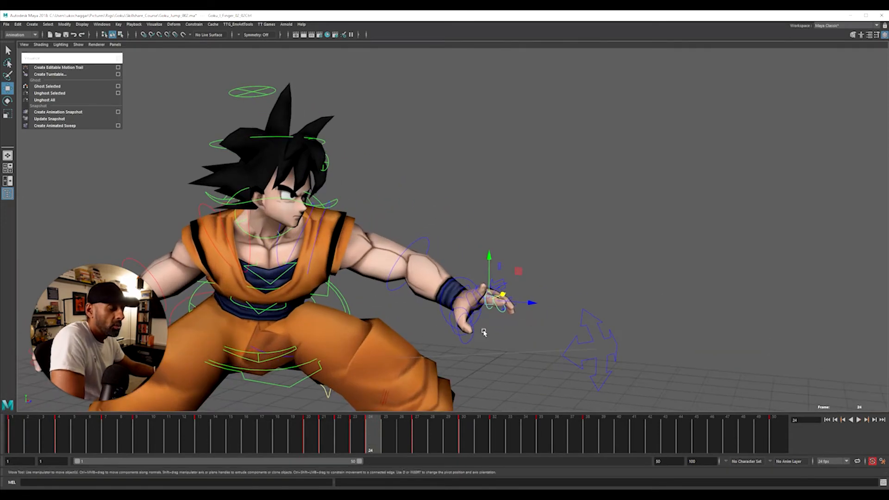
pyautogui.click(443, 311)
pyautogui.press('e')
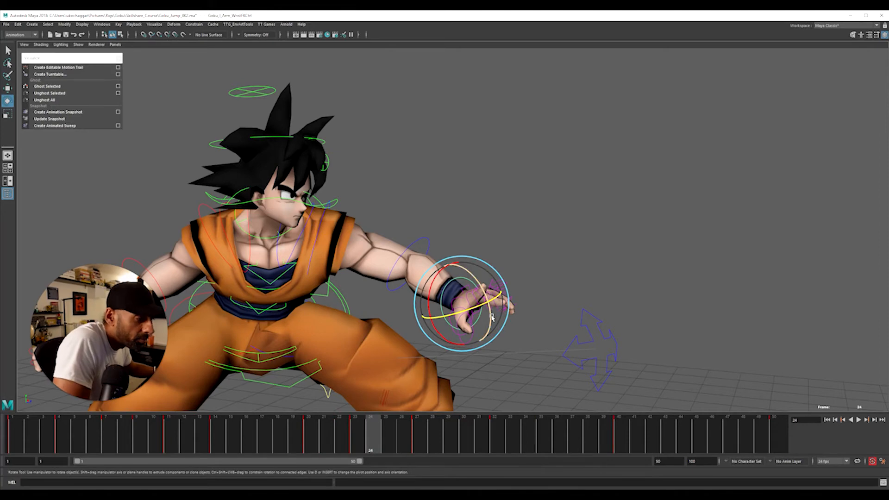
pyautogui.moveTo(491, 317); pyautogui.dragTo(486, 306)
pyautogui.click(550, 255)
# - Raise the base control of the left index finger at frame 24 to point the finger upward
pyautogui.click(477, 282)
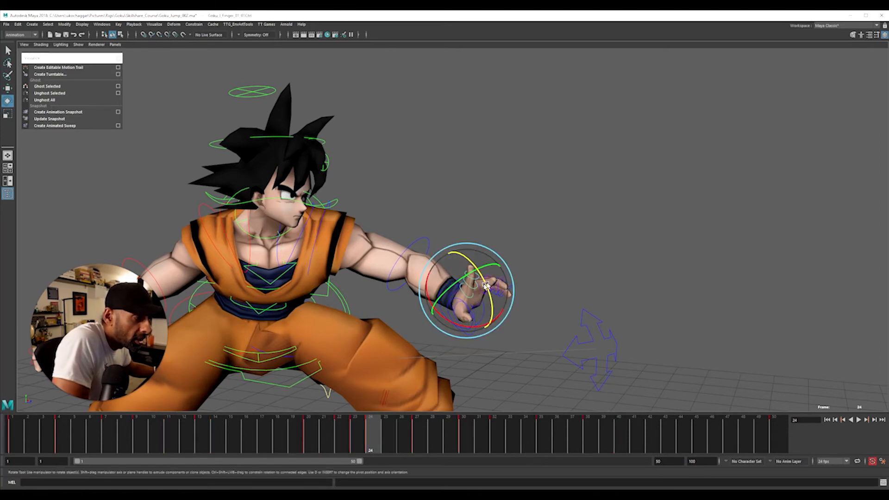
pyautogui.press('w')
pyautogui.moveTo(468, 270); pyautogui.dragTo(494, 253)
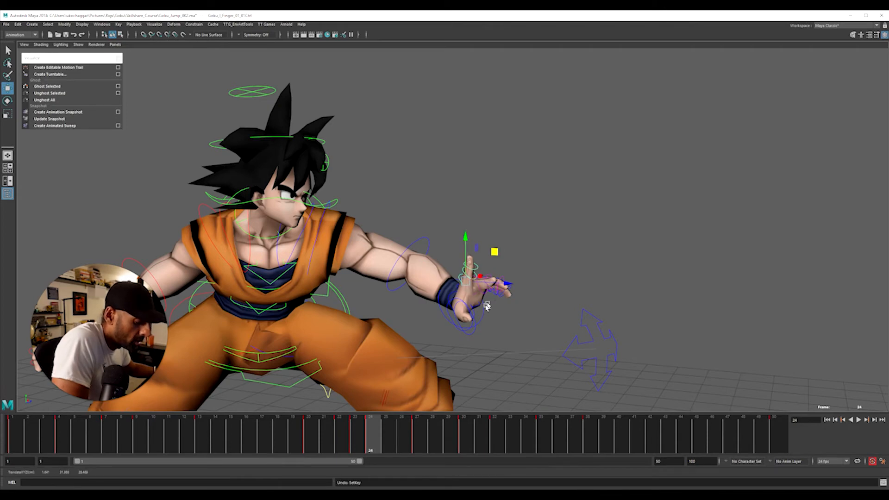
pyautogui.press('e')
pyautogui.click(524, 266)
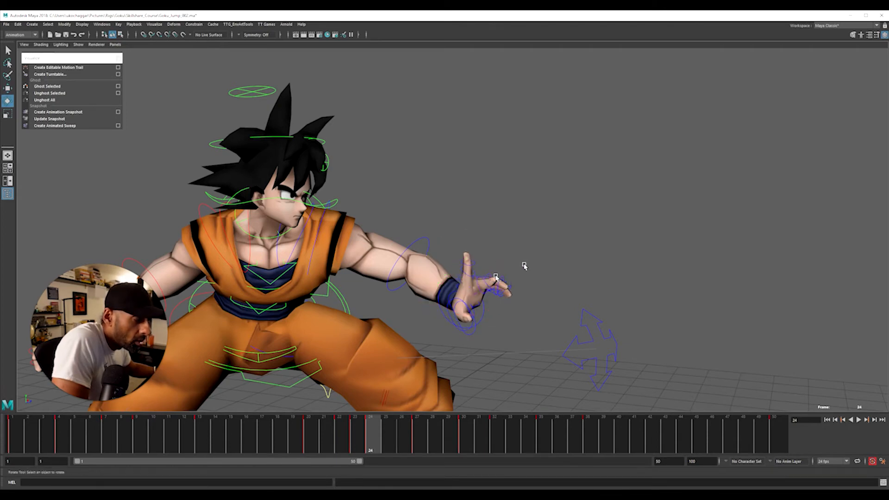
# - Adjust the left index finger's middle and tip controls at frame 24 to extend the finger straight up
pyautogui.click(467, 276)
pyautogui.press('w')
pyautogui.press('e')
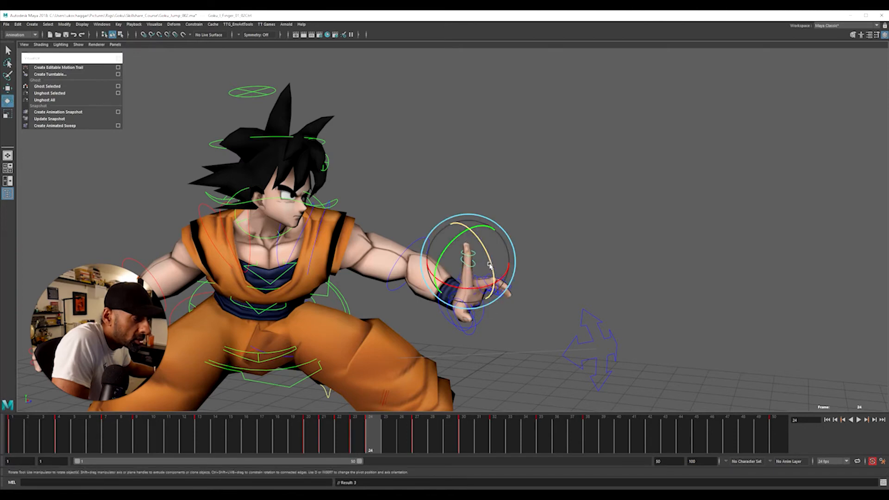
pyautogui.click(520, 255)
pyautogui.click(471, 251)
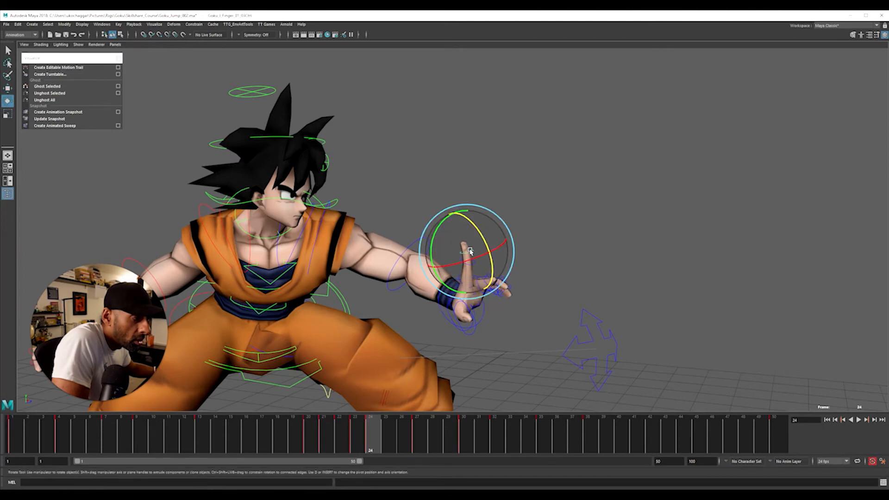
pyautogui.press('w')
pyautogui.moveTo(468, 245); pyautogui.dragTo(565, 248)
pyautogui.press('e')
pyautogui.click(566, 248)
# - Move and rotate the left middle finger's joint controls at frame 24 to extend that finger upward beside the index finger
pyautogui.click(490, 281)
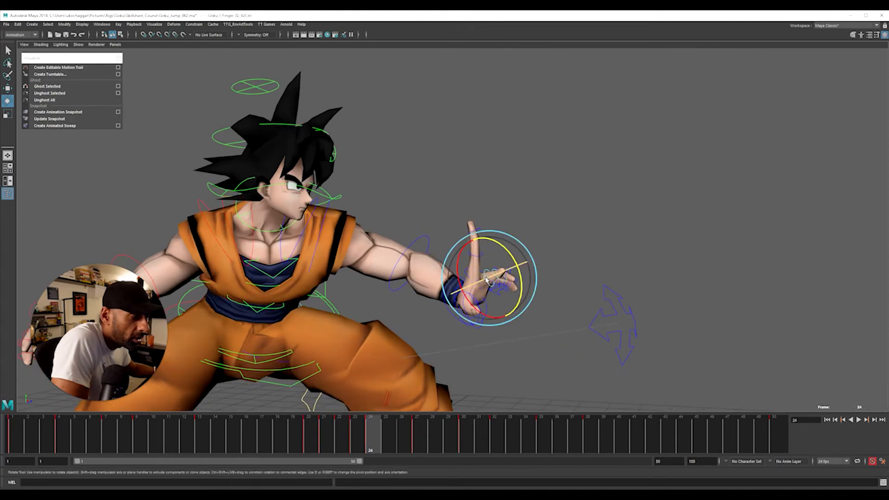
pyautogui.press('w')
pyautogui.click(502, 275)
pyautogui.press('e')
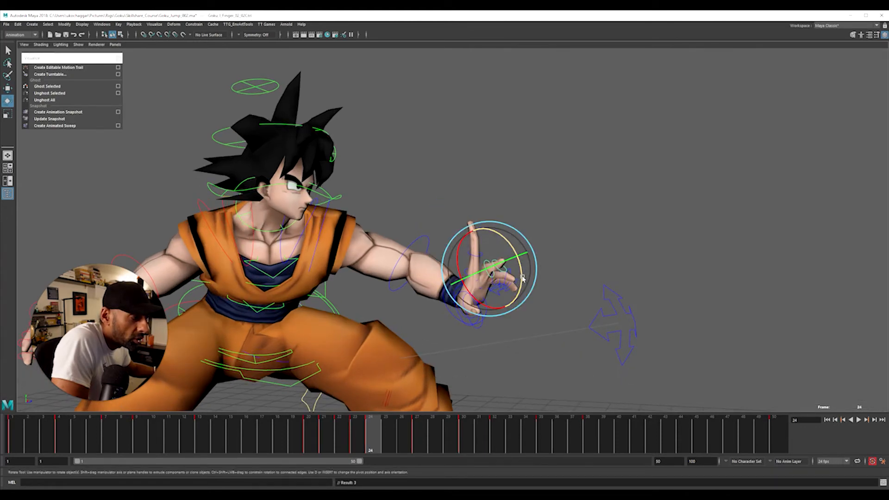
pyautogui.moveTo(522, 279); pyautogui.dragTo(495, 235)
pyautogui.click(498, 257)
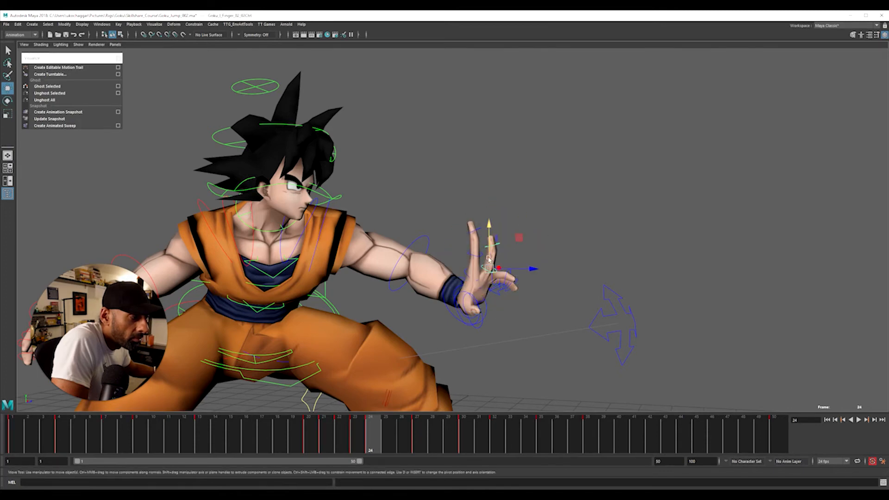
pyautogui.click(490, 248)
pyautogui.keyDown('alt'); pyautogui.moveTo(524, 294); pyautogui.dragTo(449, 320); pyautogui.keyUp('alt')
# - Play back the jump with the rig controls hidden and examine the left hand's motion around the landing
pyautogui.click(343, 442)
pyautogui.keyDown('alt'); pyautogui.moveTo(604, 333); pyautogui.dragTo(371, 326, button='right'); pyautogui.keyUp('alt')
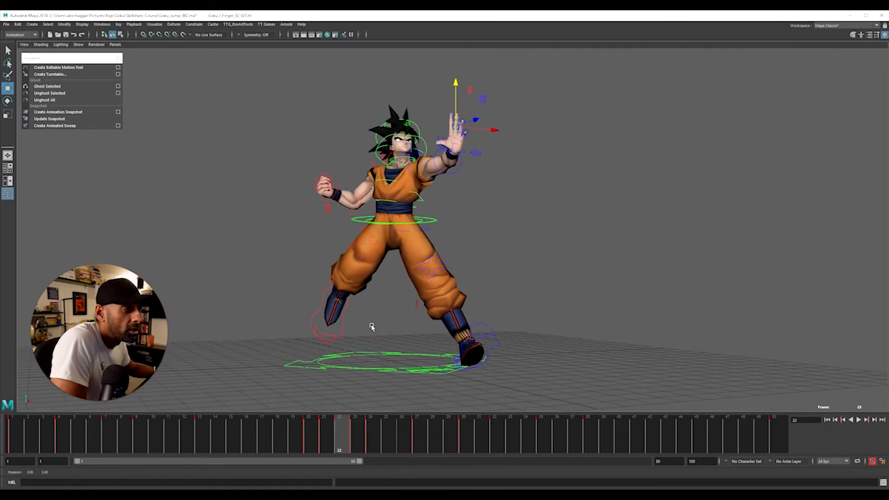
pyautogui.hotkey('alt', 'v')
pyautogui.keyDown('alt'); pyautogui.moveTo(558, 321); pyautogui.dragTo(345, 318, button='right'); pyautogui.keyUp('alt')
pyautogui.keyDown('alt'); pyautogui.moveTo(346, 318); pyautogui.dragTo(375, 318); pyautogui.keyUp('alt')
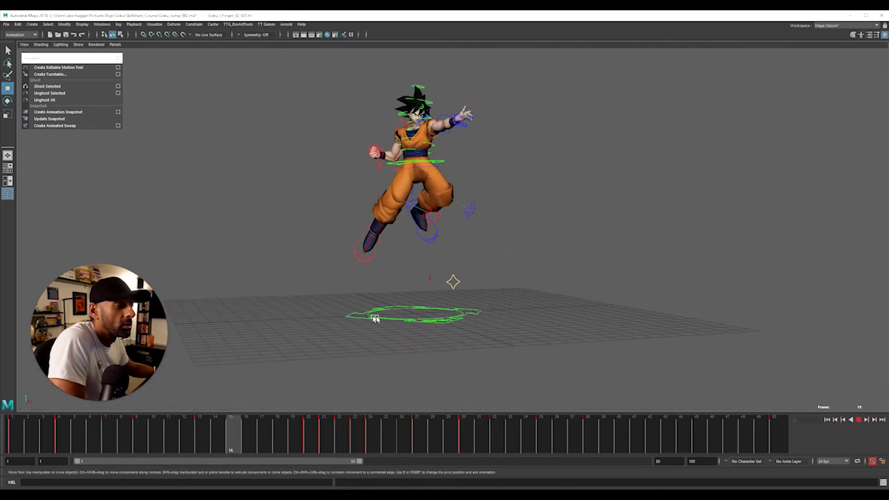
pyautogui.hotkey('alt', '1')
pyautogui.keyDown('alt'); pyautogui.moveTo(482, 318); pyautogui.dragTo(382, 319, button='right'); pyautogui.keyUp('alt')
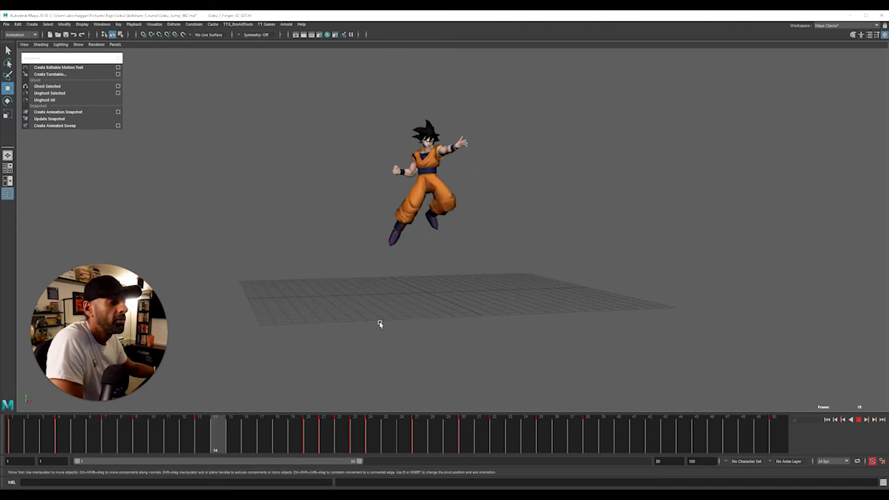
pyautogui.keyDown('alt'); pyautogui.moveTo(385, 325); pyautogui.dragTo(448, 320); pyautogui.keyUp('alt')
pyautogui.keyDown('alt'); pyautogui.moveTo(448, 320); pyautogui.dragTo(496, 319, button='right'); pyautogui.keyUp('alt')
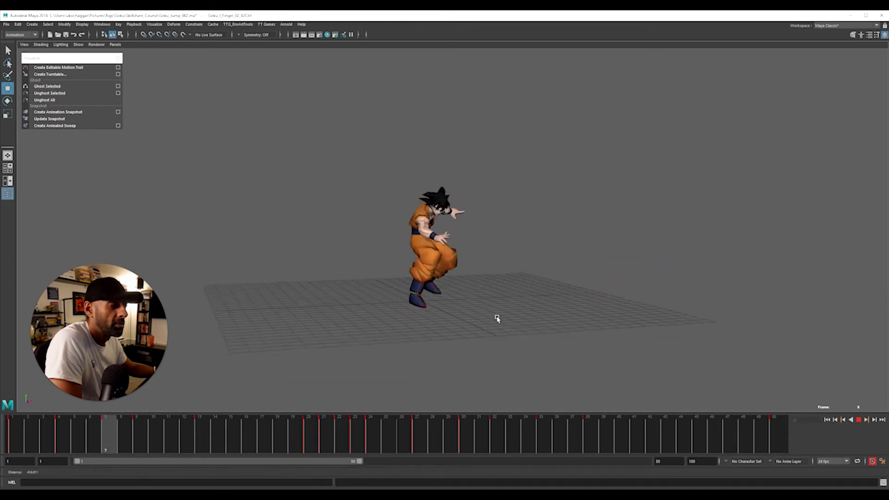
pyautogui.moveTo(253, 440); pyautogui.dragTo(403, 447)
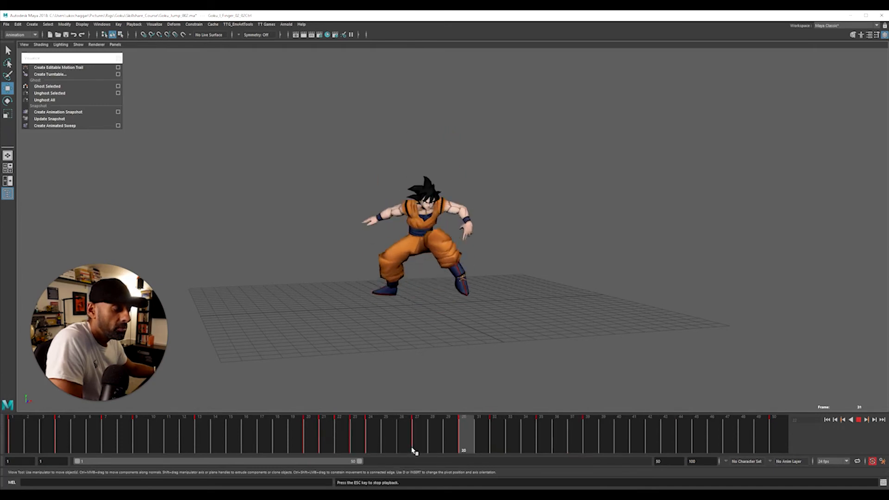
pyautogui.press('Escape')
# - At frame 27, show the rig controls and try lowering the left index finger's joint controls to extend the finger downward
pyautogui.moveTo(388, 439); pyautogui.dragTo(415, 448)
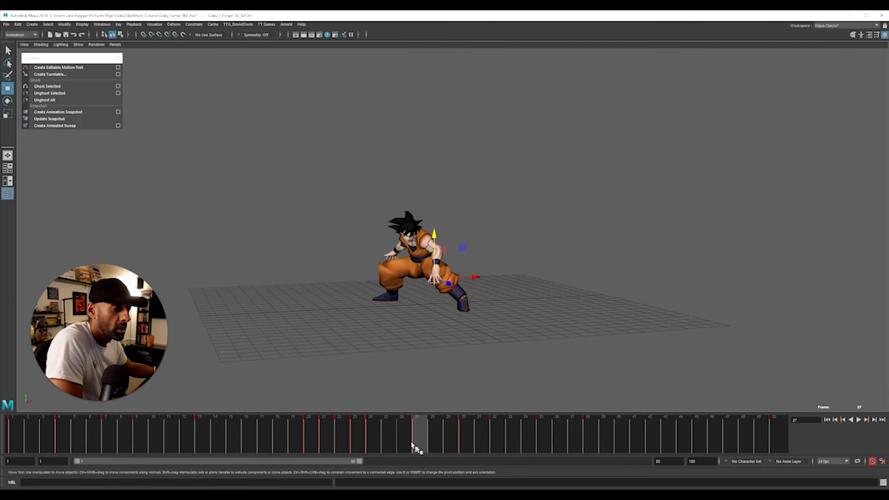
pyautogui.keyDown('alt'); pyautogui.moveTo(667, 339); pyautogui.dragTo(699, 339, button='right'); pyautogui.keyUp('alt')
pyautogui.scroll(8, 494, 252)
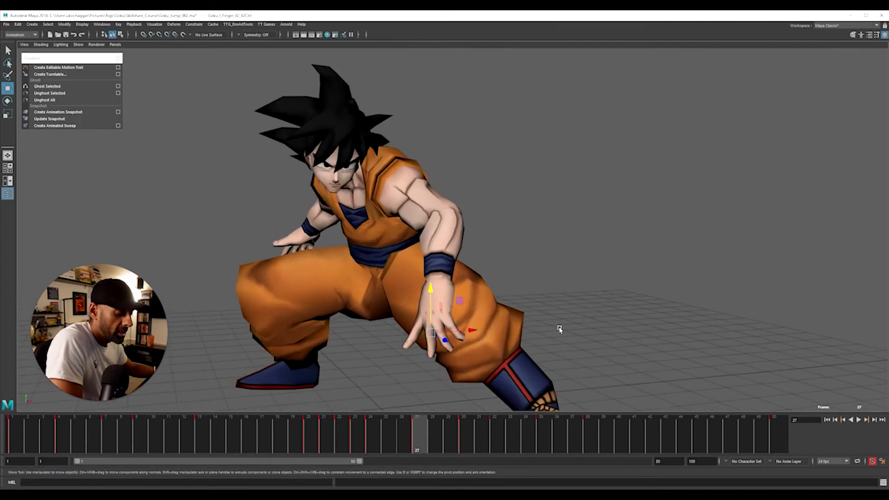
pyautogui.hotkey('alt', '1')
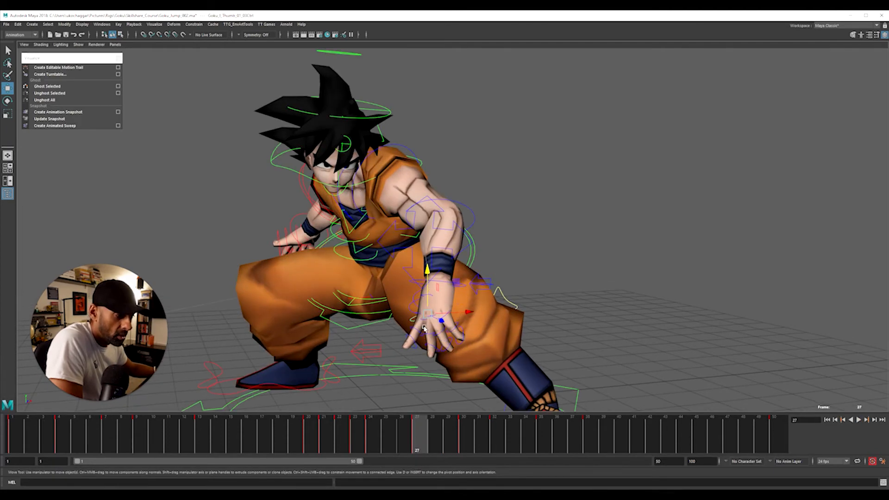
pyautogui.moveTo(424, 328); pyautogui.dragTo(429, 300)
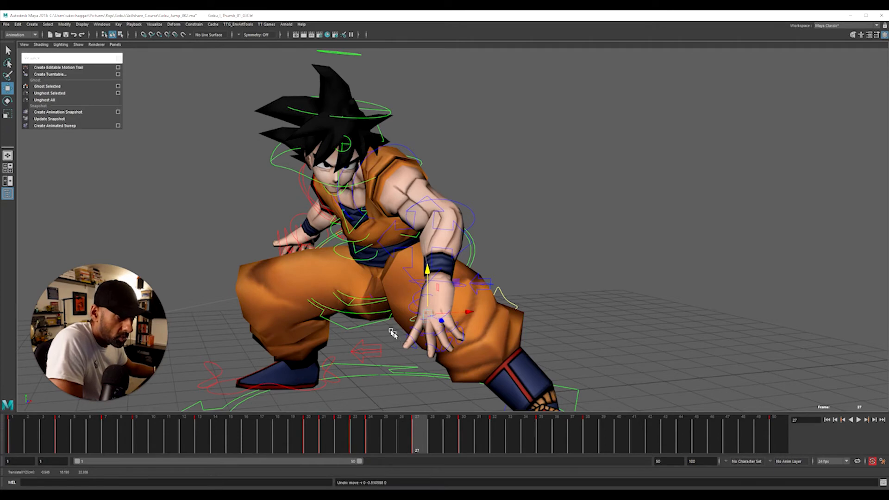
pyautogui.keyDown('alt'); pyautogui.moveTo(392, 333); pyautogui.dragTo(397, 343); pyautogui.keyUp('alt')
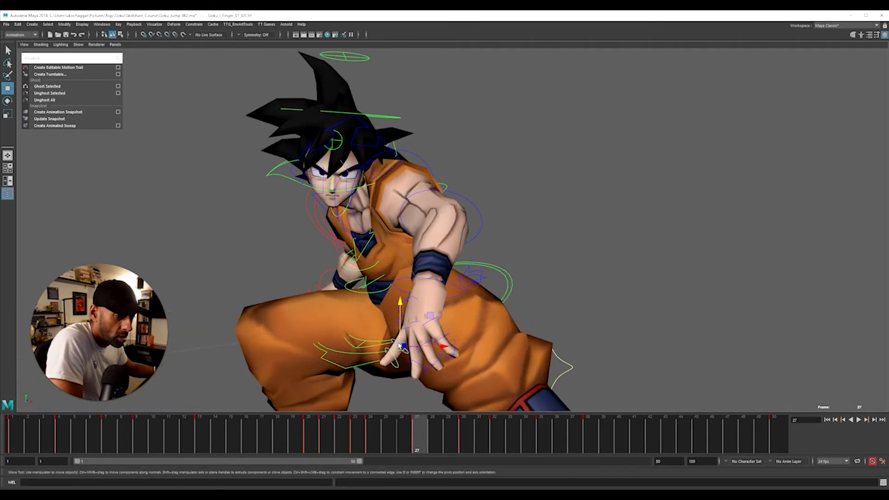
pyautogui.scroll(-5, 399, 347)
pyautogui.moveTo(419, 283); pyautogui.dragTo(415, 295)
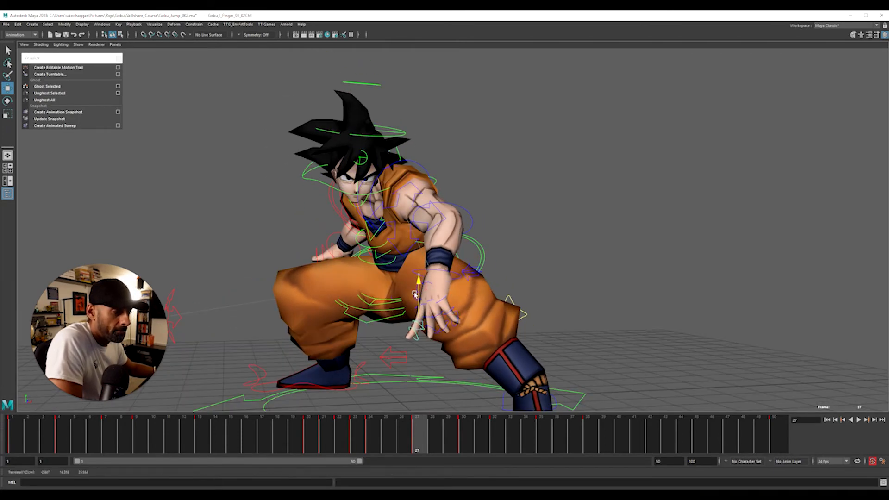
pyautogui.click(418, 338)
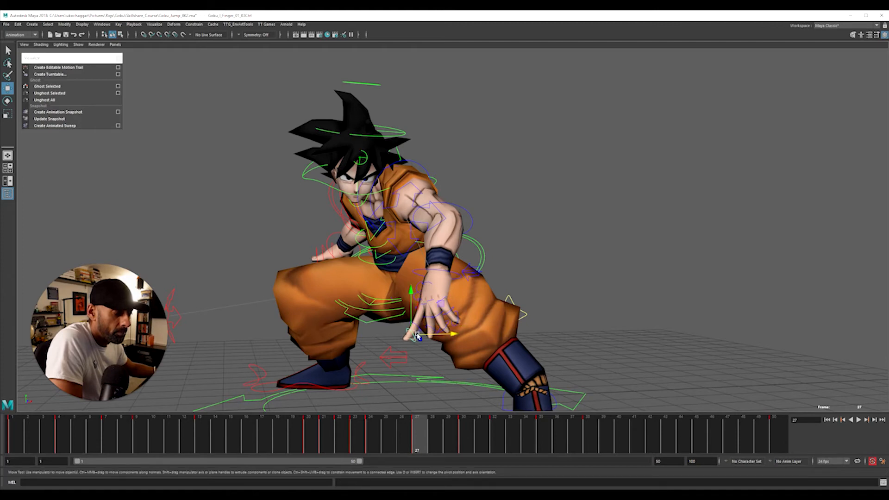
pyautogui.moveTo(411, 319); pyautogui.dragTo(408, 325)
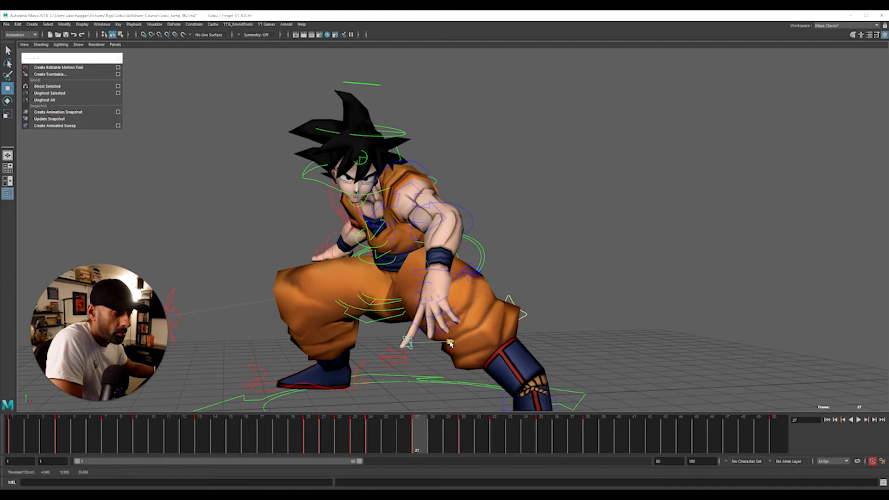
pyautogui.scroll(-6, 583, 327)
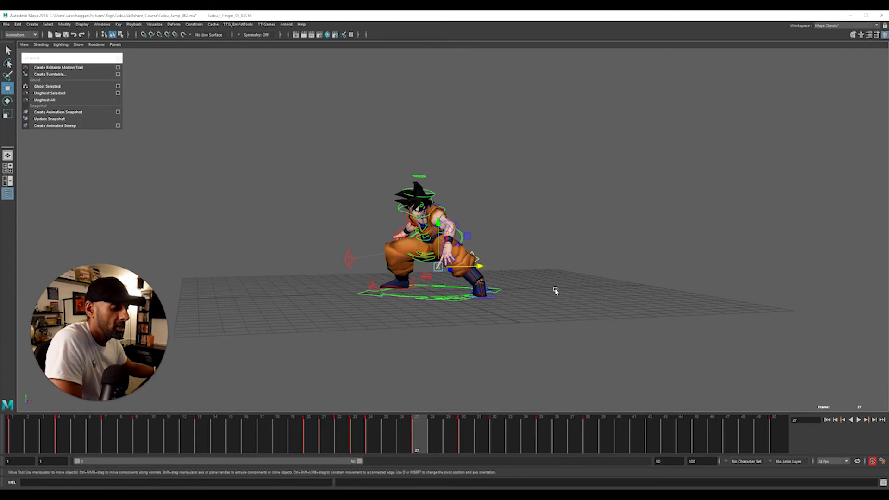
# - Hide the rig controls and play back the jump to examine the landing with the new finger pose
pyautogui.hotkey('alt', '1')
pyautogui.moveTo(497, 423); pyautogui.dragTo(234, 419)
pyautogui.hotkey('alt', 'v')
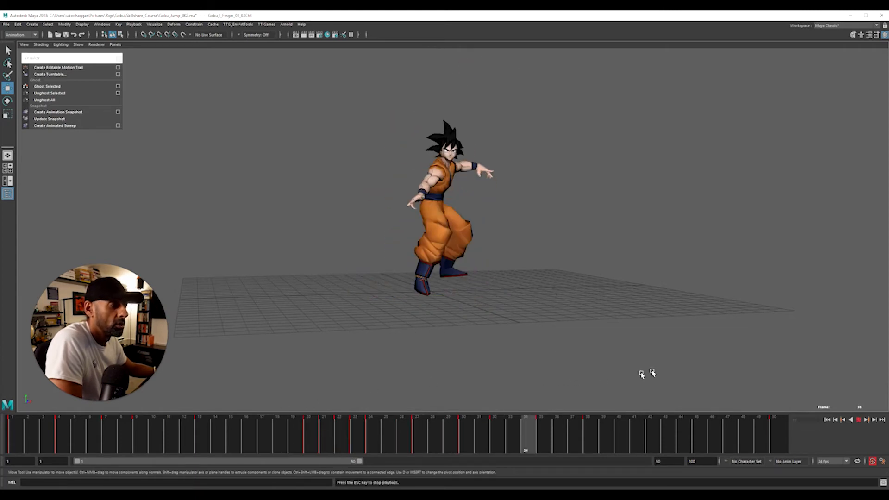
pyautogui.scroll(-2, 555, 379)
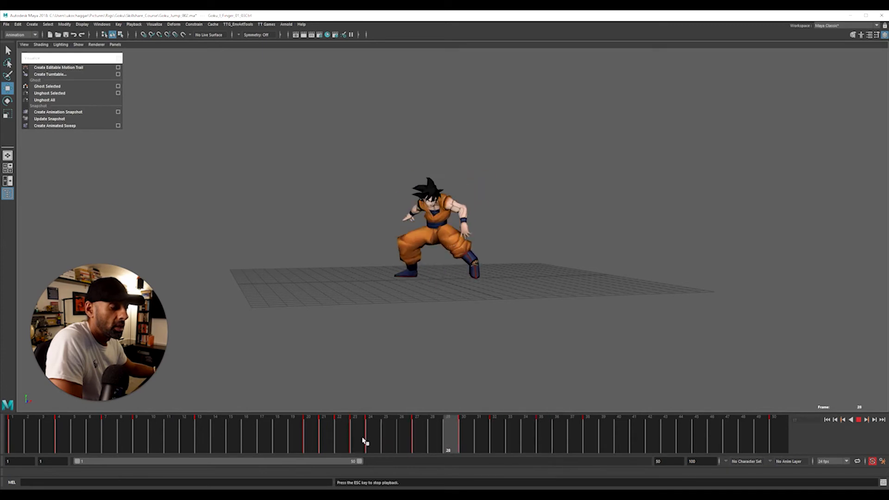
# - Scrub between frames 24 and 28 and undo the left index finger moves made at frame 27
pyautogui.click(377, 439)
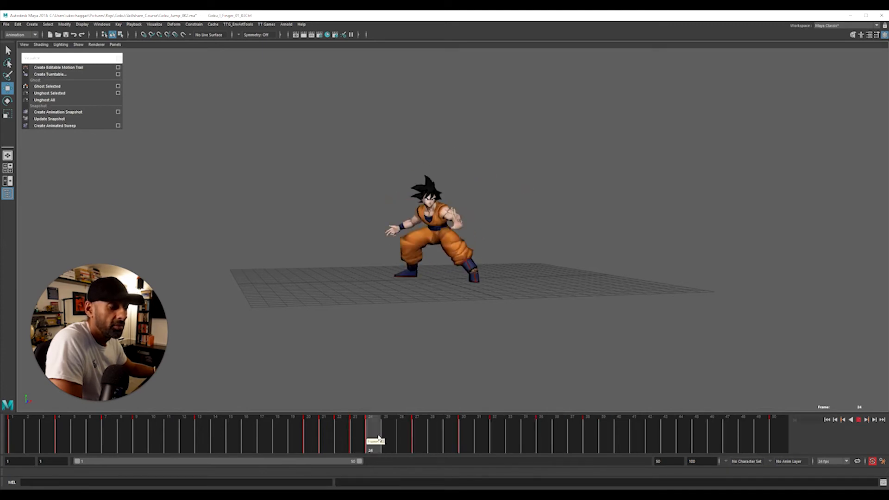
pyautogui.moveTo(377, 439)
pyautogui.mouseDown()
pyautogui.moveTo(445, 452)
pyautogui.moveTo(418, 453)
pyautogui.mouseUp()
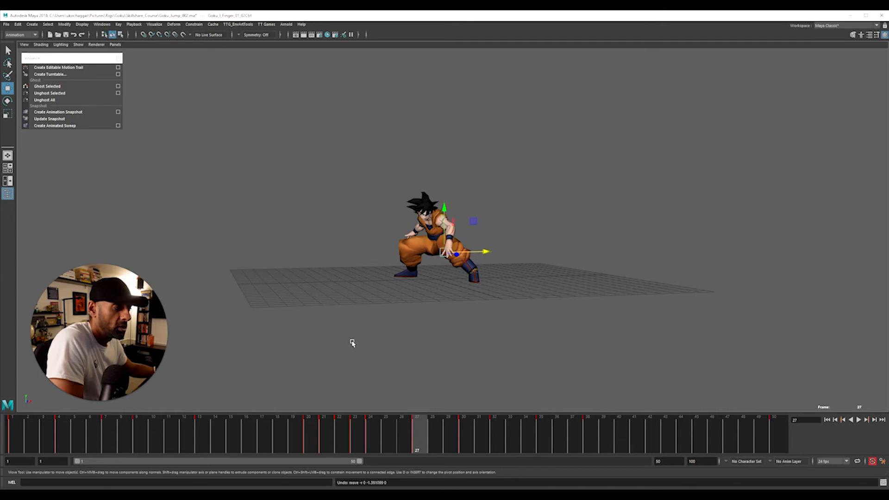
pyautogui.moveTo(362, 439)
pyautogui.mouseDown()
pyautogui.moveTo(307, 432)
pyautogui.moveTo(511, 453)
pyautogui.moveTo(461, 453)
pyautogui.moveTo(434, 437)
pyautogui.mouseUp()
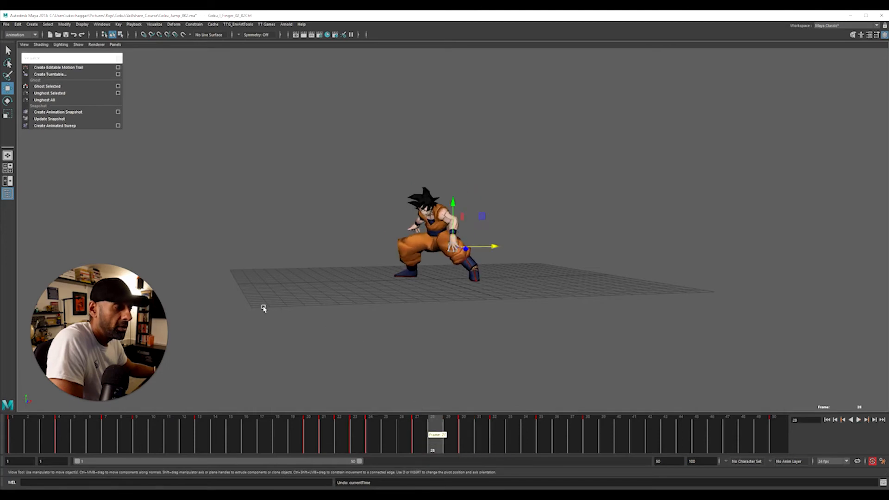
# - Show the rig controls and scrub frames 27 to 33 to examine the left hand's motion after the landing from several angles
pyautogui.keyDown('alt'); pyautogui.moveTo(264, 309); pyautogui.dragTo(637, 315, button='right'); pyautogui.keyUp('alt')
pyautogui.keyDown('alt'); pyautogui.moveTo(397, 341); pyautogui.dragTo(513, 337, button='right'); pyautogui.keyUp('alt')
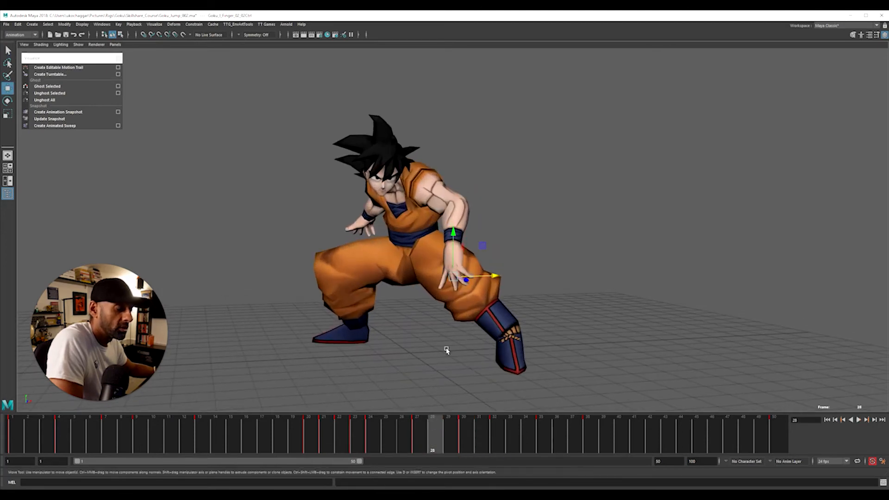
pyautogui.hotkey('alt', '1')
pyautogui.keyDown('alt'); pyautogui.moveTo(429, 371); pyautogui.dragTo(477, 376); pyautogui.keyUp('alt')
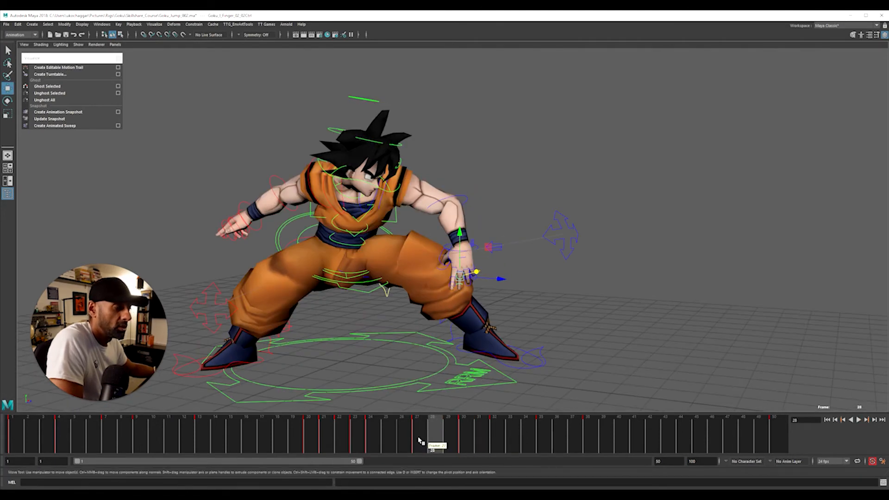
pyautogui.moveTo(421, 441); pyautogui.dragTo(496, 444)
pyautogui.keyDown('alt'); pyautogui.moveTo(466, 335); pyautogui.dragTo(465, 260); pyautogui.keyUp('alt')
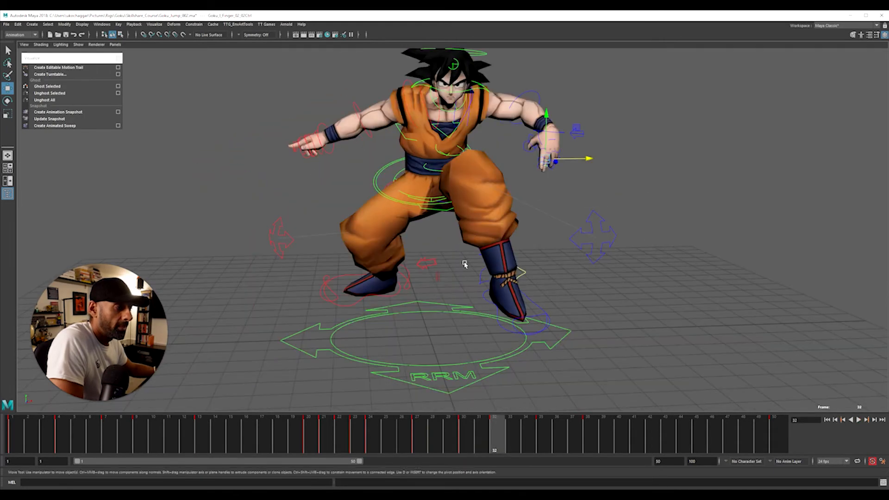
pyautogui.keyDown('alt'); pyautogui.moveTo(464, 260); pyautogui.dragTo(348, 422, button='middle'); pyautogui.keyUp('alt')
pyautogui.click(463, 440)
pyautogui.keyDown('alt'); pyautogui.moveTo(380, 342); pyautogui.dragTo(417, 336); pyautogui.keyUp('alt')
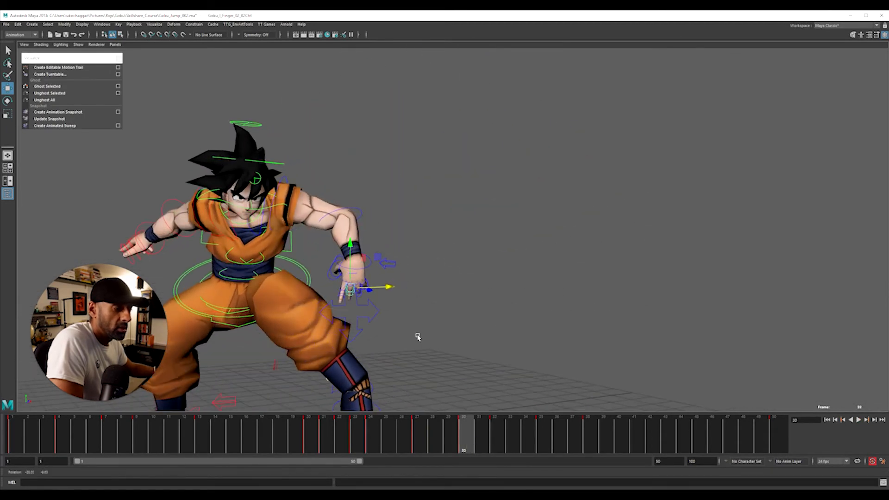
pyautogui.click(483, 429)
pyautogui.moveTo(487, 431); pyautogui.dragTo(510, 437)
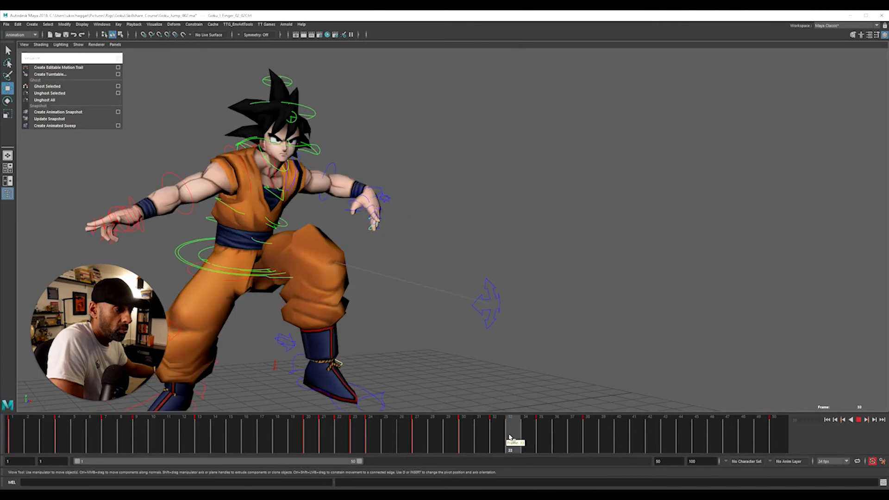
# - Select the left hand's finger controls and rotate them together at frame 32 to adjust how the fingers bend
pyautogui.click(404, 288)
pyautogui.keyDown('alt'); pyautogui.moveTo(404, 288); pyautogui.dragTo(403, 252); pyautogui.keyUp('alt')
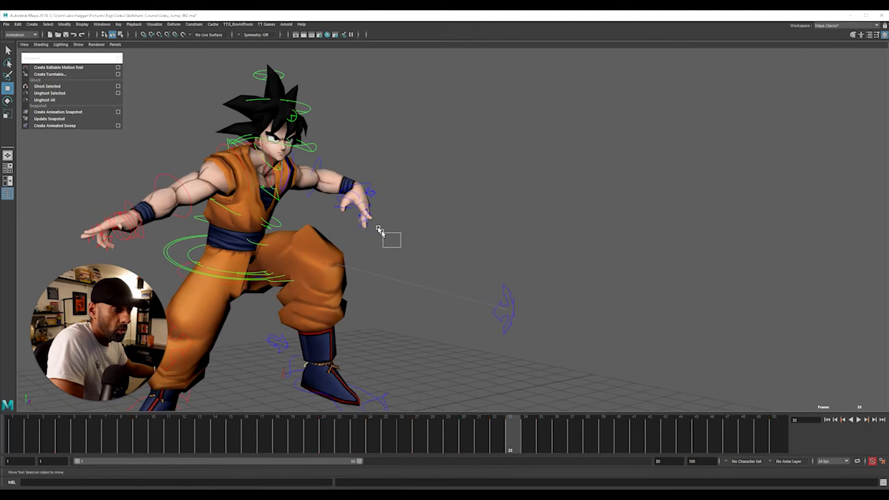
pyautogui.click(366, 208)
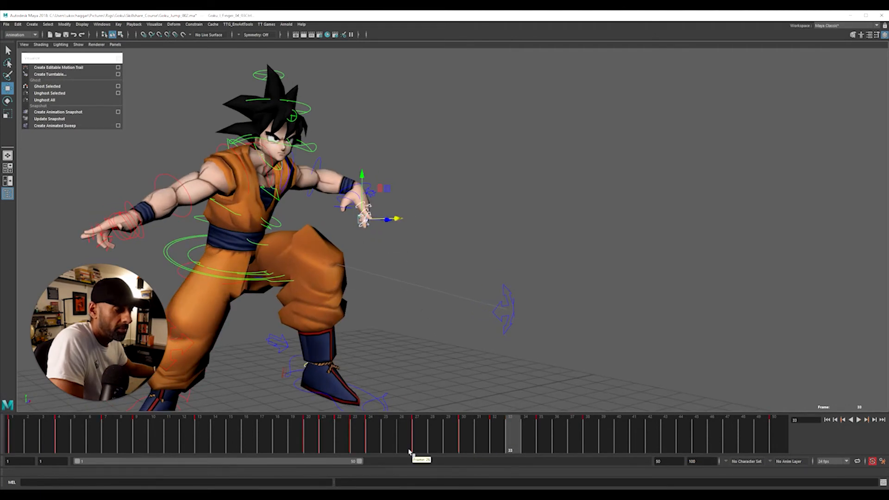
pyautogui.moveTo(417, 452); pyautogui.dragTo(492, 443)
pyautogui.scroll(4, 388, 287)
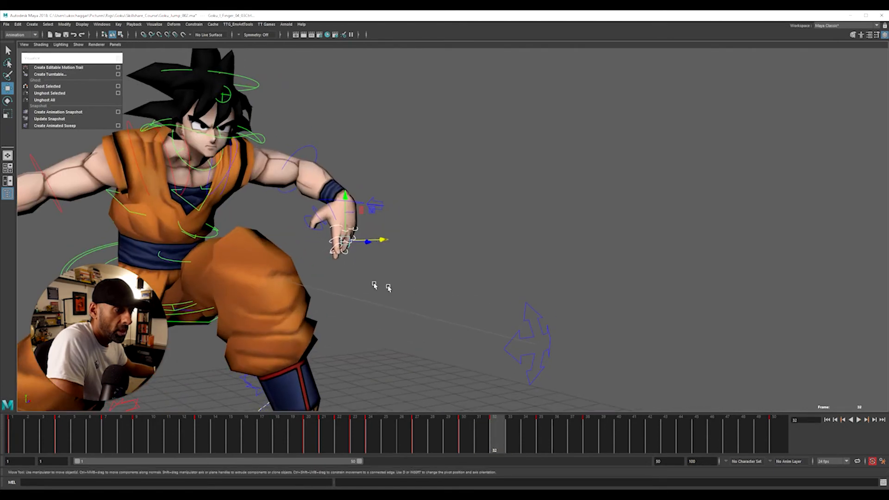
pyautogui.press('e')
pyautogui.keyDown('alt'); pyautogui.moveTo(374, 284); pyautogui.dragTo(316, 276); pyautogui.keyUp('alt')
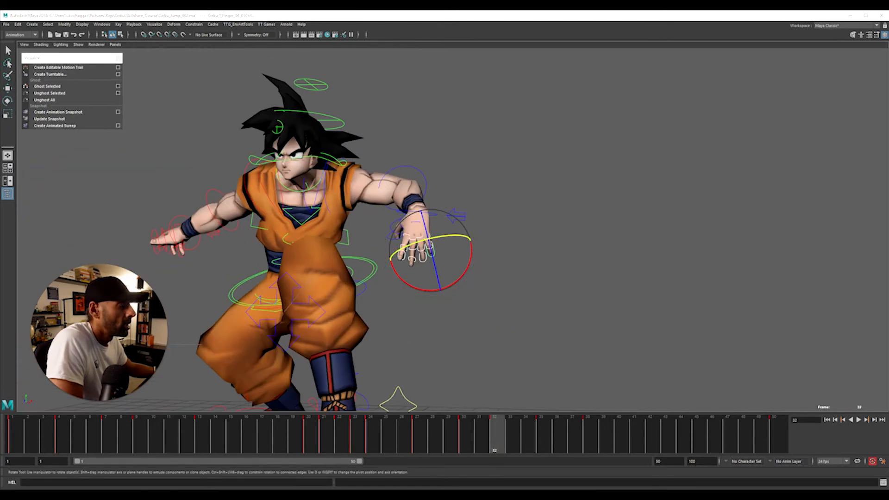
pyautogui.keyDown('alt'); pyautogui.moveTo(638, 193); pyautogui.dragTo(421, 246); pyautogui.keyUp('alt')
pyautogui.moveTo(388, 277); pyautogui.dragTo(357, 221)
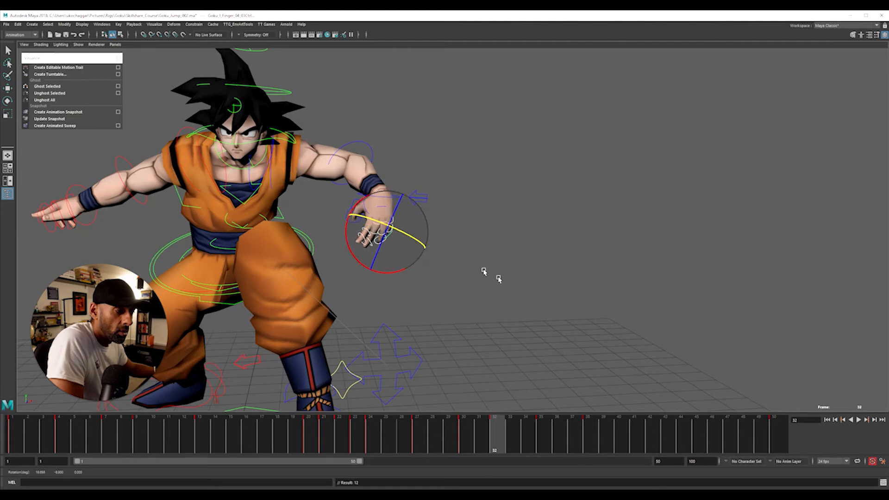
pyautogui.keyDown('alt'); pyautogui.moveTo(492, 278); pyautogui.dragTo(372, 231); pyautogui.keyUp('alt')
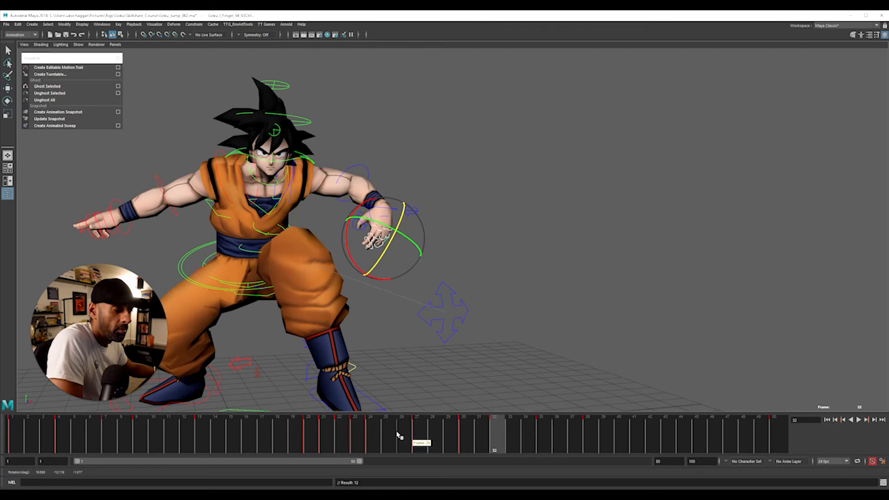
# - Scrub through the hand motion after the landing and delete the left fingers' key at frame 30
pyautogui.moveTo(397, 436); pyautogui.dragTo(513, 438)
pyautogui.moveTo(520, 437); pyautogui.dragTo(541, 438)
pyautogui.click(470, 435)
pyautogui.rightClick(469, 431)
pyautogui.click(497, 343)
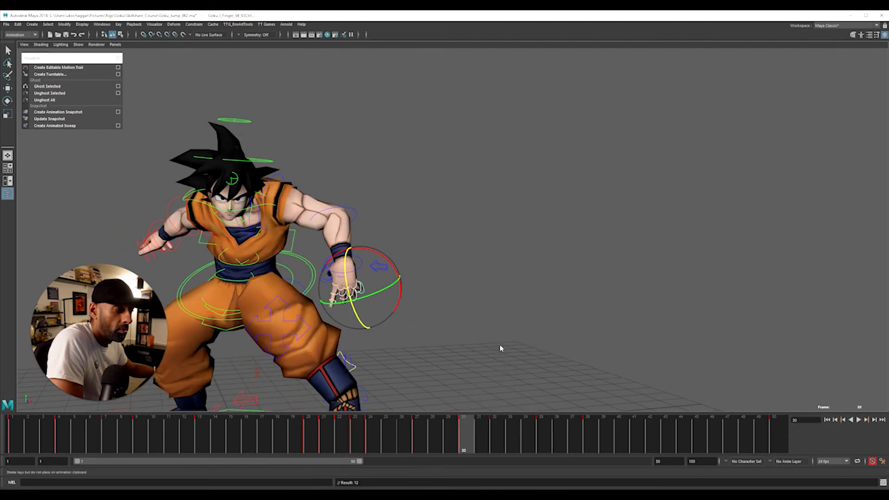
# - Rotate the left finger controls downward at frame 35, bend them back upward at frame 40, and key the pose
pyautogui.moveTo(406, 438); pyautogui.dragTo(542, 443)
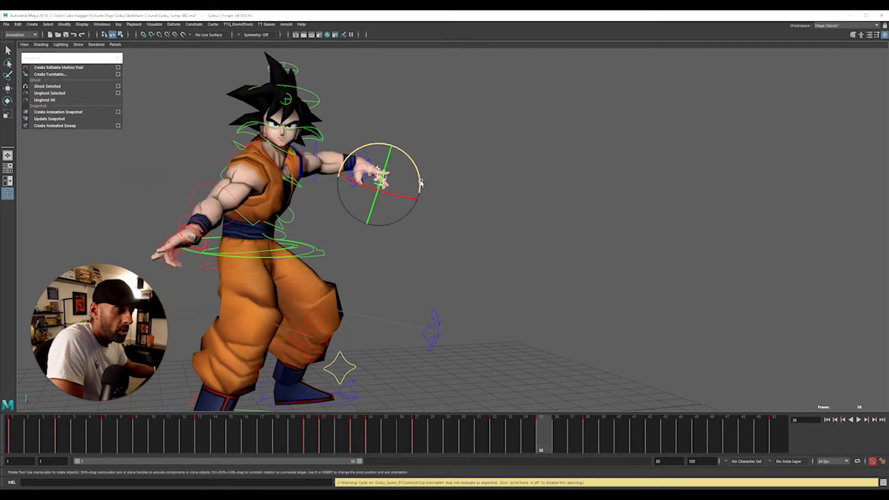
pyautogui.moveTo(420, 183); pyautogui.dragTo(426, 202)
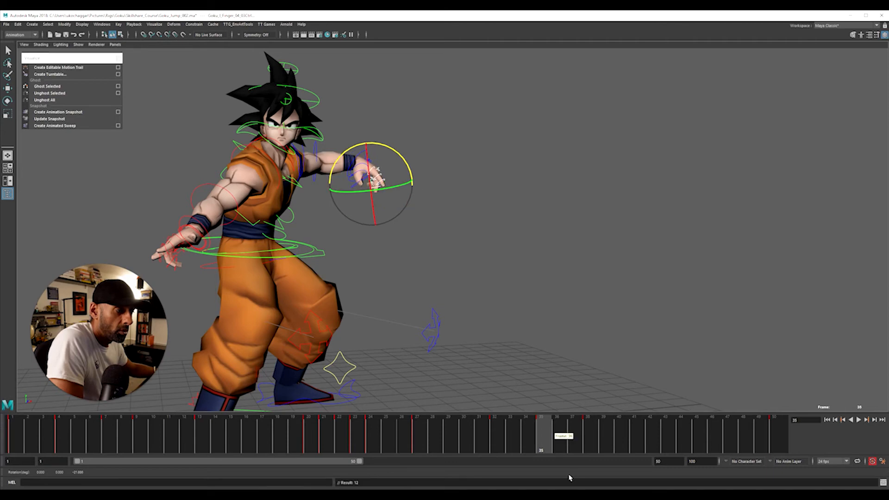
pyautogui.moveTo(499, 440); pyautogui.dragTo(620, 442)
pyautogui.press('f')
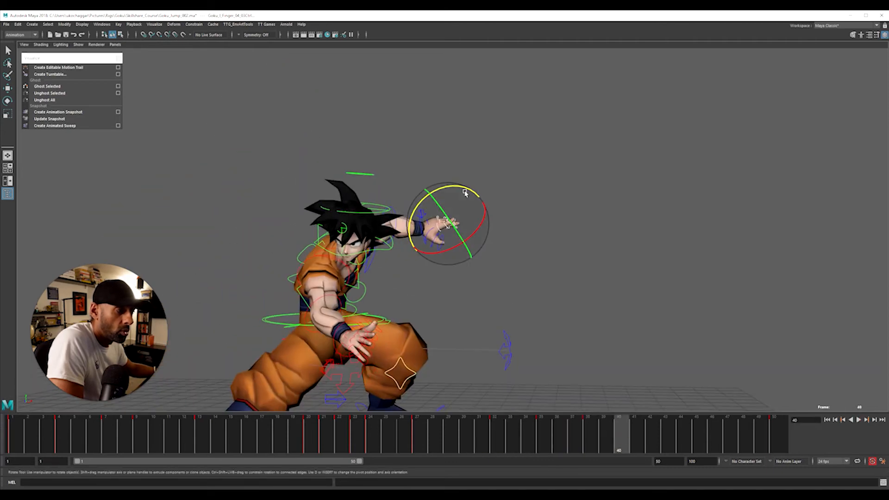
pyautogui.moveTo(466, 193); pyautogui.dragTo(456, 181)
pyautogui.press('s')
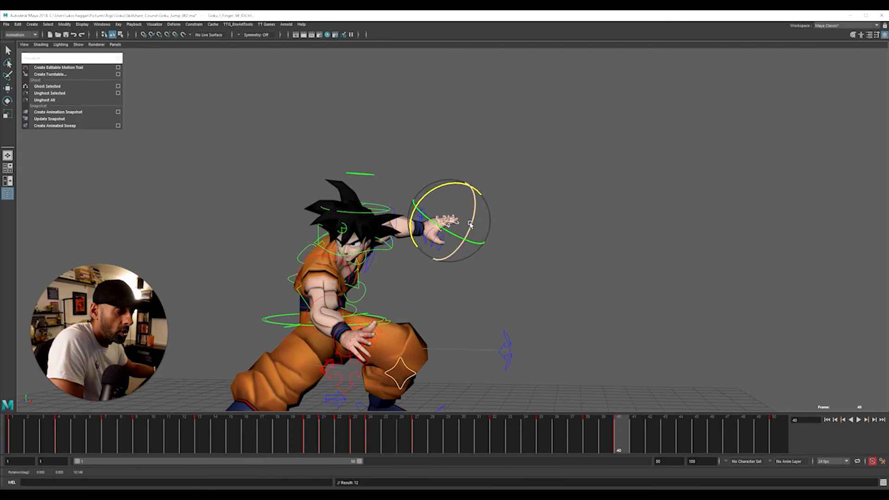
# - Refine the rotation of the left finger controls at frame 40 in close-up and key the fingers
pyautogui.press('s')
pyautogui.moveTo(472, 219); pyautogui.dragTo(378, 260)
pyautogui.keyDown('alt'); pyautogui.moveTo(600, 251); pyautogui.dragTo(466, 272, button='middle'); pyautogui.keyUp('alt')
pyautogui.press('d')
pyautogui.press('f')
pyautogui.keyDown('alt'); pyautogui.moveTo(514, 265); pyautogui.dragTo(534, 265, button='right'); pyautogui.keyUp('alt')
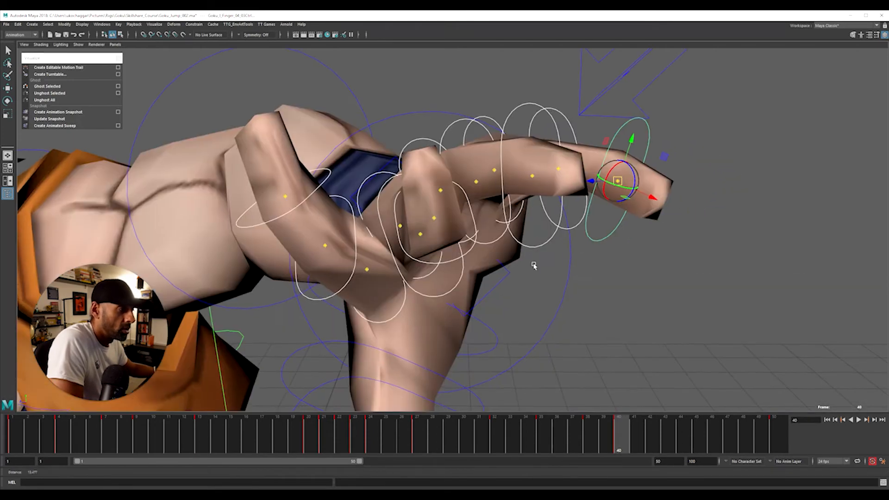
pyautogui.keyDown('alt'); pyautogui.moveTo(534, 265); pyautogui.dragTo(544, 292); pyautogui.keyUp('alt')
pyautogui.keyDown('alt'); pyautogui.moveTo(544, 292); pyautogui.dragTo(409, 288, button='right'); pyautogui.keyUp('alt')
pyautogui.press('e')
pyautogui.keyDown('alt'); pyautogui.moveTo(409, 288); pyautogui.dragTo(463, 263); pyautogui.keyUp('alt')
pyautogui.press('s')
# - Delete the left fingers' key at frame 38 and play back the animation to check the finger motion
pyautogui.keyDown('alt'); pyautogui.moveTo(296, 278); pyautogui.dragTo(155, 280, button='right'); pyautogui.keyUp('alt')
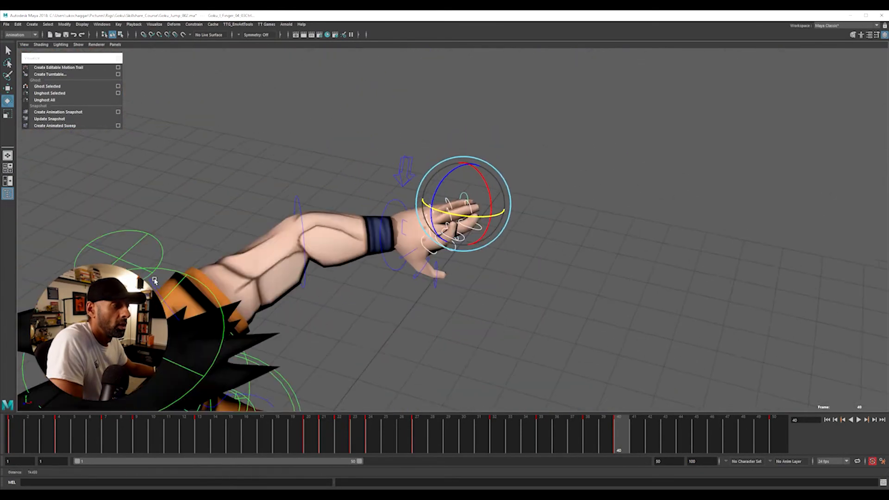
pyautogui.keyDown('alt'); pyautogui.moveTo(522, 389); pyautogui.dragTo(528, 357); pyautogui.keyUp('alt')
pyautogui.moveTo(554, 439); pyautogui.dragTo(589, 428)
pyautogui.keyDown('alt'); pyautogui.moveTo(575, 384); pyautogui.dragTo(561, 417); pyautogui.keyUp('alt')
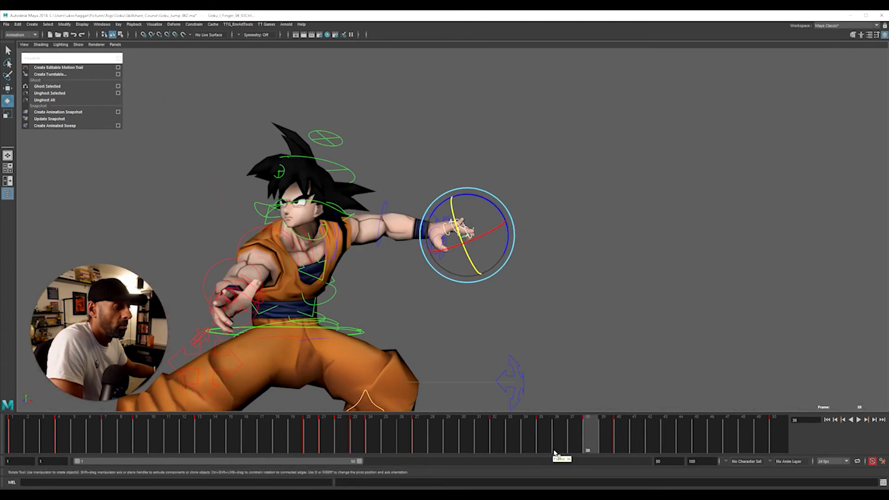
pyautogui.rightClick(586, 432)
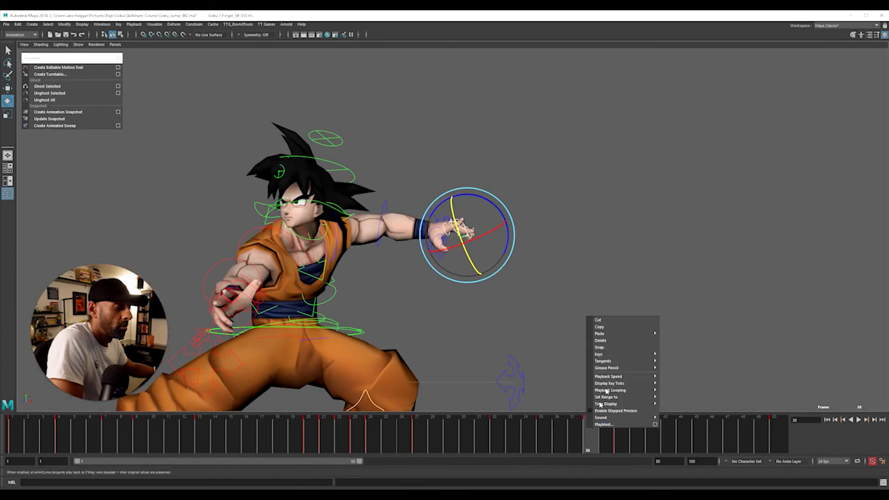
pyautogui.click(617, 341)
pyautogui.moveTo(463, 437); pyautogui.dragTo(529, 450)
pyautogui.hotkey('alt', 'v')
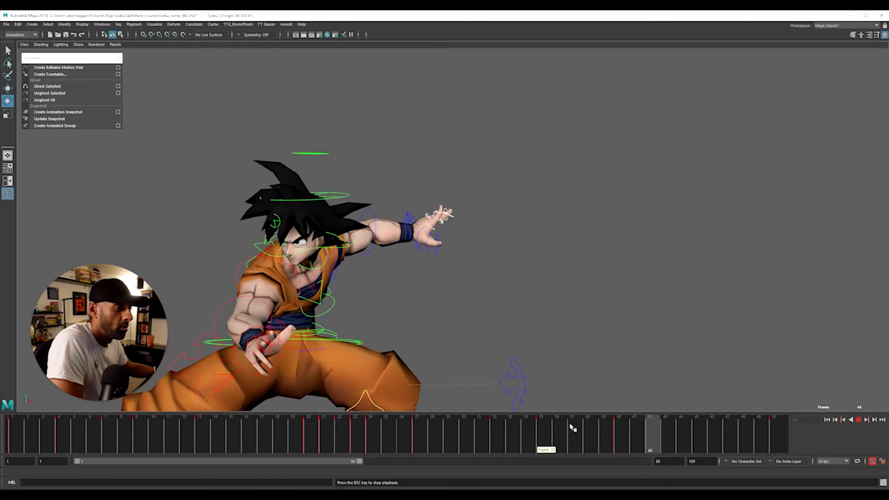
pyautogui.hotkey('alt', 'v')
# - Rotate the left finger controls at frame 45 and key the adjusted finger pose
pyautogui.moveTo(617, 442); pyautogui.dragTo(683, 439)
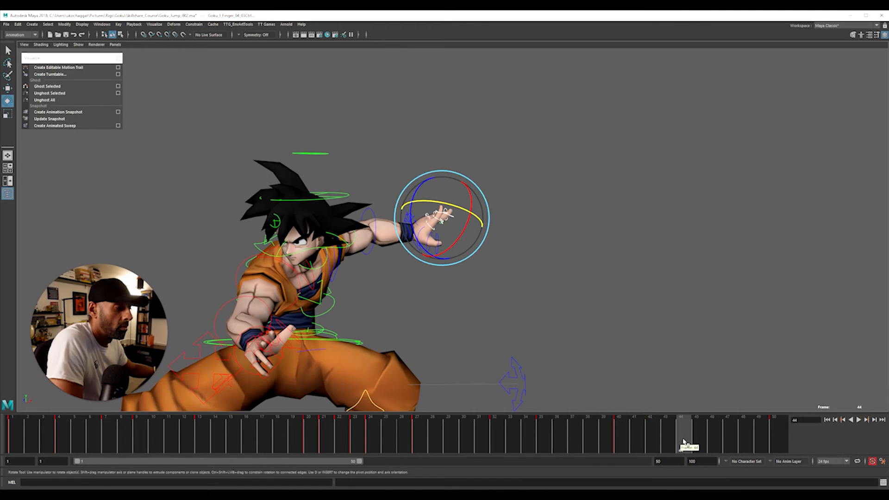
pyautogui.moveTo(684, 443); pyautogui.dragTo(697, 441)
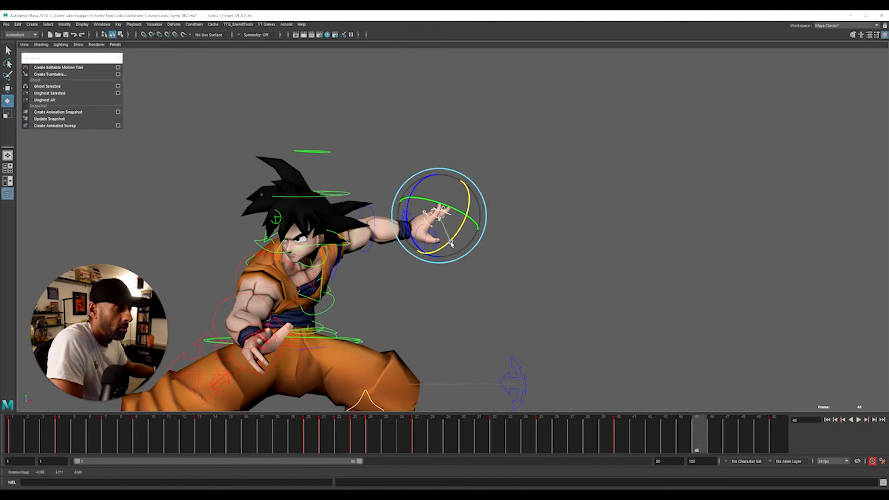
pyautogui.keyDown('alt'); pyautogui.moveTo(450, 246); pyautogui.dragTo(445, 283); pyautogui.keyUp('alt')
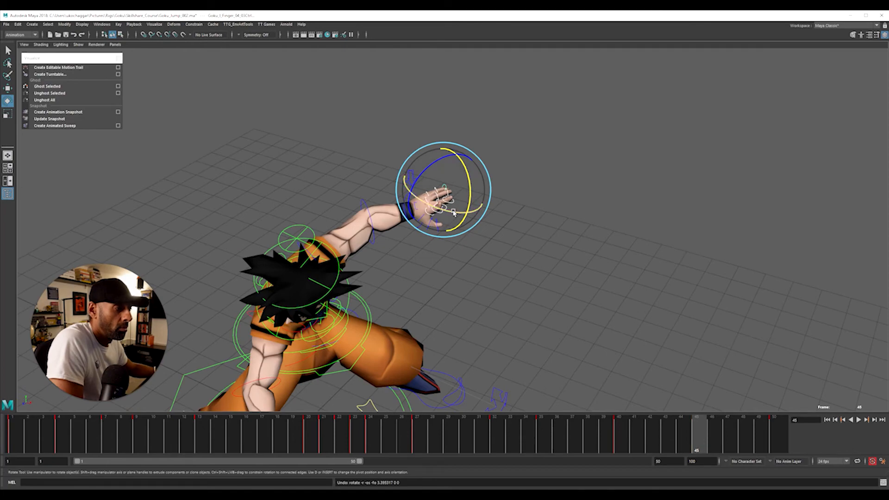
pyautogui.keyDown('alt'); pyautogui.moveTo(454, 212); pyautogui.dragTo(356, 281); pyautogui.keyUp('alt')
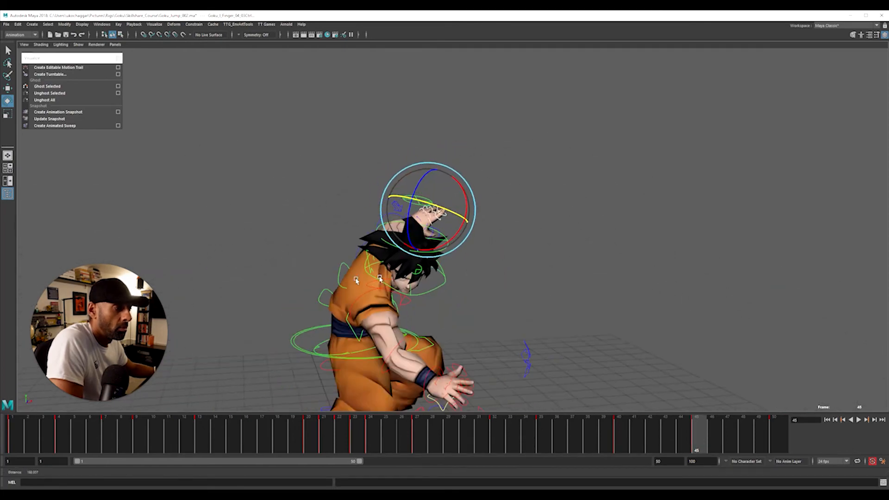
# - Play back the jump with the rig controls hidden and examine the left hand's motion and landing from different angles
pyautogui.hotkey('alt', 'v')
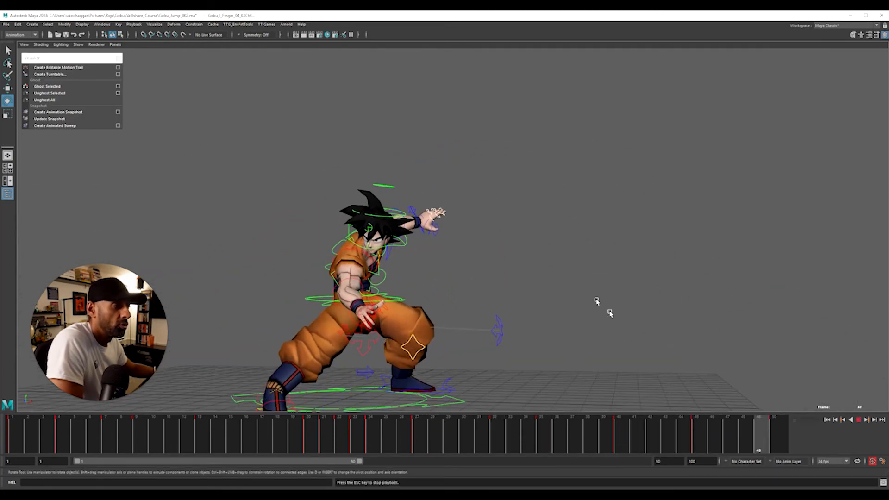
pyautogui.click(610, 313)
pyautogui.hotkey('alt', '1')
pyautogui.keyDown('alt'); pyautogui.moveTo(662, 324); pyautogui.dragTo(549, 334, button='right'); pyautogui.keyUp('alt')
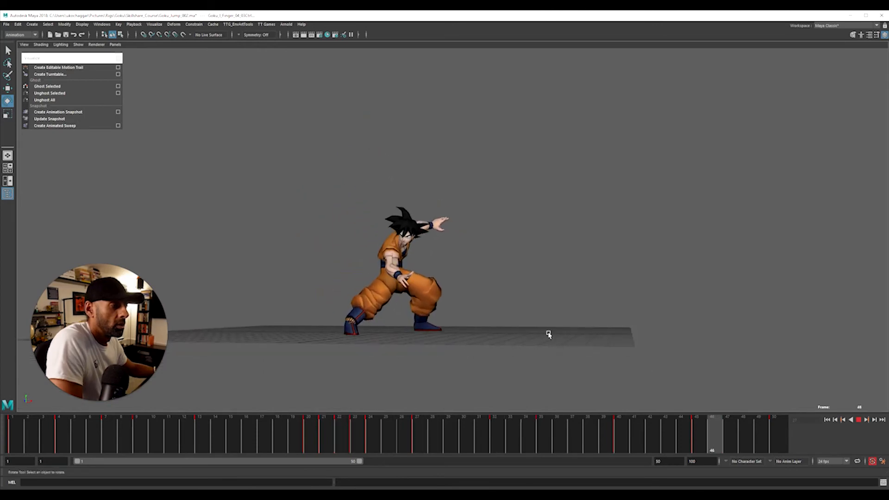
pyautogui.keyDown('alt'); pyautogui.moveTo(549, 335); pyautogui.dragTo(432, 360); pyautogui.keyUp('alt')
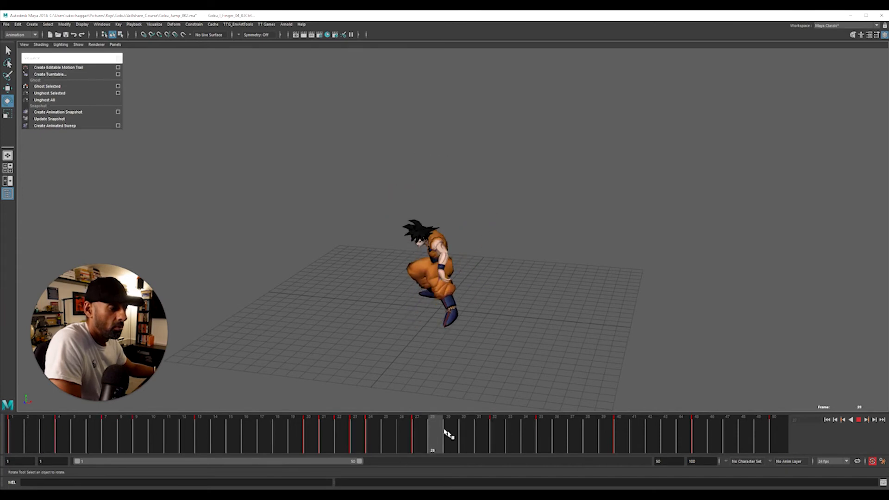
pyautogui.press('Escape')
pyautogui.keyDown('alt'); pyautogui.moveTo(287, 389); pyautogui.dragTo(383, 359); pyautogui.keyUp('alt')
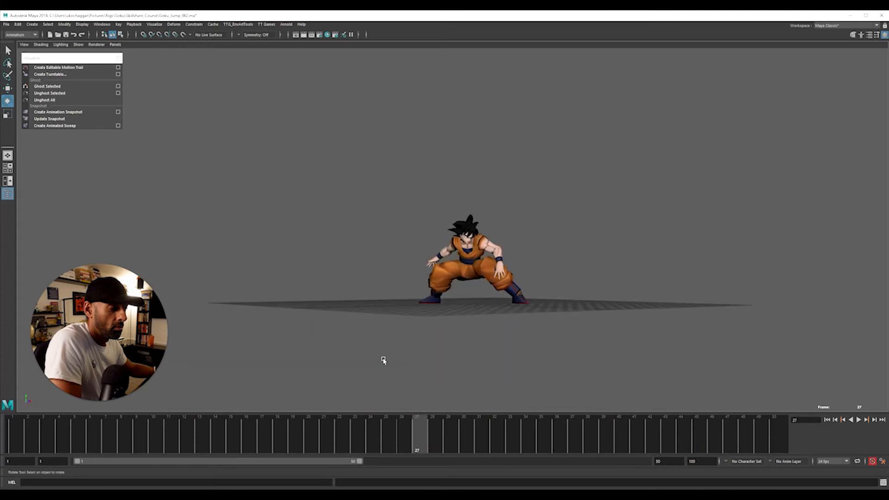
pyautogui.keyDown('alt'); pyautogui.moveTo(383, 360); pyautogui.dragTo(506, 359, button='right'); pyautogui.keyUp('alt')
pyautogui.keyDown('alt'); pyautogui.moveTo(507, 360); pyautogui.dragTo(440, 385); pyautogui.keyUp('alt')
pyautogui.hotkey('alt', 'v')
pyautogui.moveTo(405, 433); pyautogui.dragTo(436, 442)
# - Display the rig controls again at frame 28 and get a close view of Goku's left arm and hand
pyautogui.keyDown('alt'); pyautogui.moveTo(340, 365); pyautogui.dragTo(576, 354, button='right'); pyautogui.keyUp('alt')
pyautogui.keyDown('alt'); pyautogui.moveTo(576, 354); pyautogui.dragTo(528, 311, button='middle'); pyautogui.keyUp('alt')
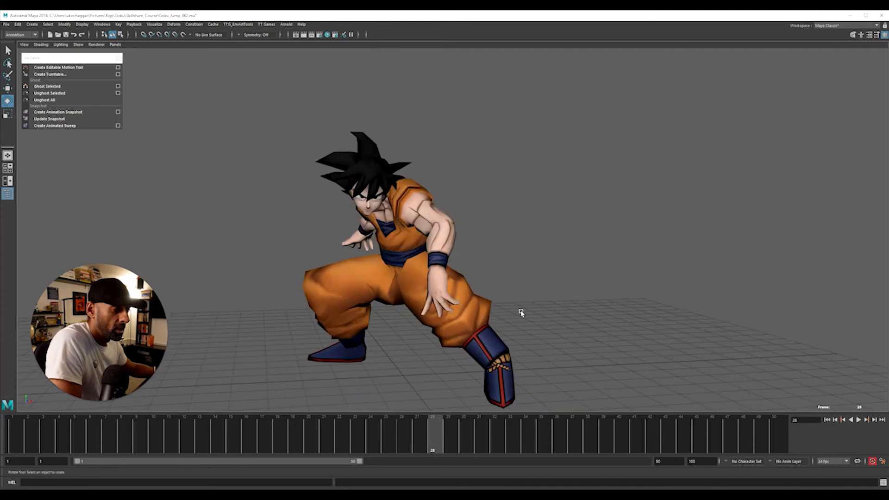
pyautogui.hotkey('alt', '1')
pyautogui.keyDown('alt'); pyautogui.moveTo(331, 367); pyautogui.dragTo(403, 357, button='right'); pyautogui.keyUp('alt')
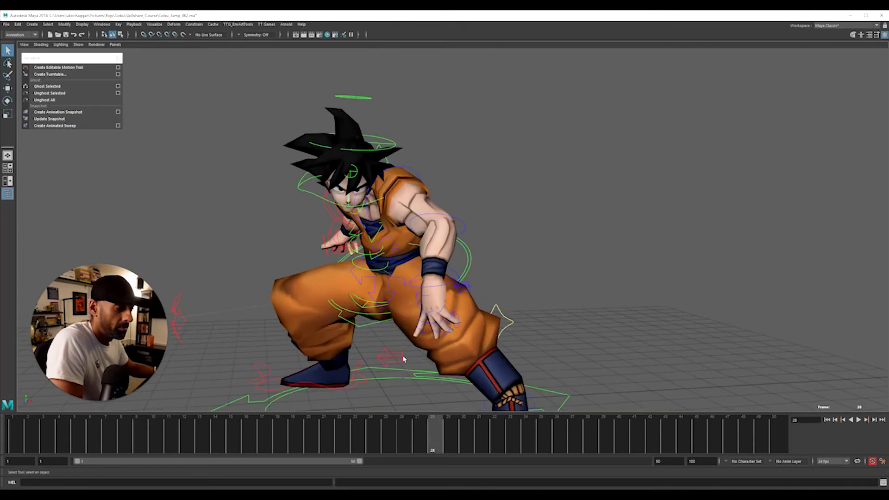
pyautogui.keyDown('alt'); pyautogui.moveTo(403, 357); pyautogui.dragTo(404, 349); pyautogui.keyUp('alt')
pyautogui.scroll(3, 460, 280)
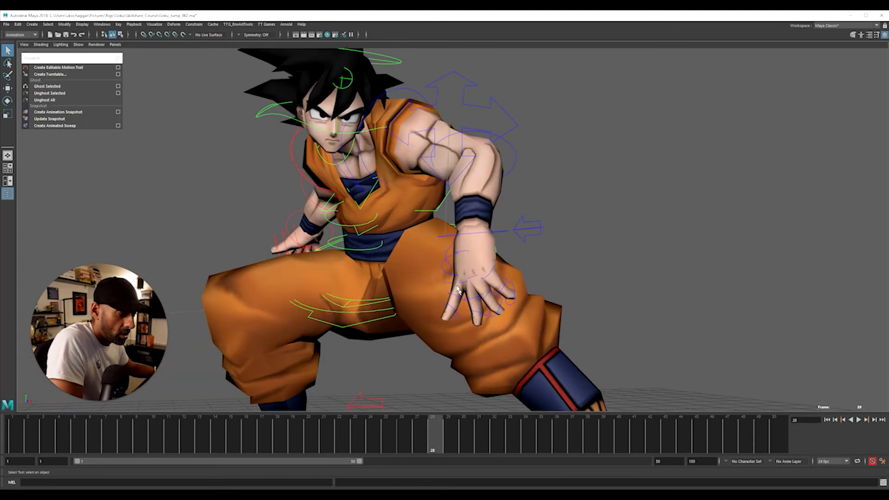
pyautogui.keyDown('alt'); pyautogui.moveTo(471, 277); pyautogui.dragTo(562, 285); pyautogui.keyUp('alt')
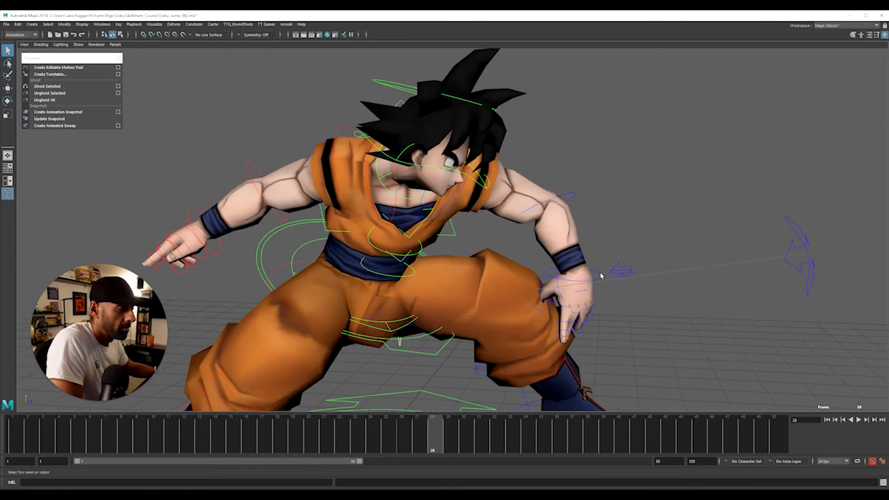
# - Try rotating the left forearm control at frame 28, compare the neighbouring frames and undo the rotation
pyautogui.press('e')
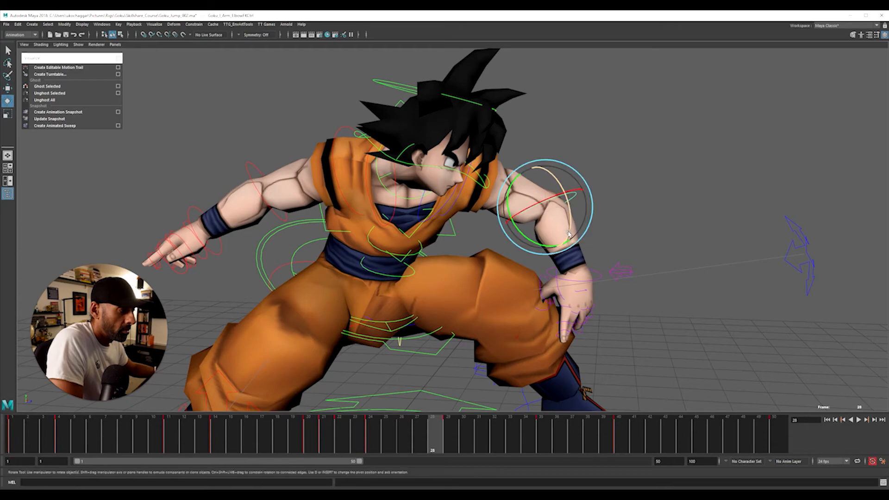
pyautogui.moveTo(536, 245); pyautogui.dragTo(537, 287)
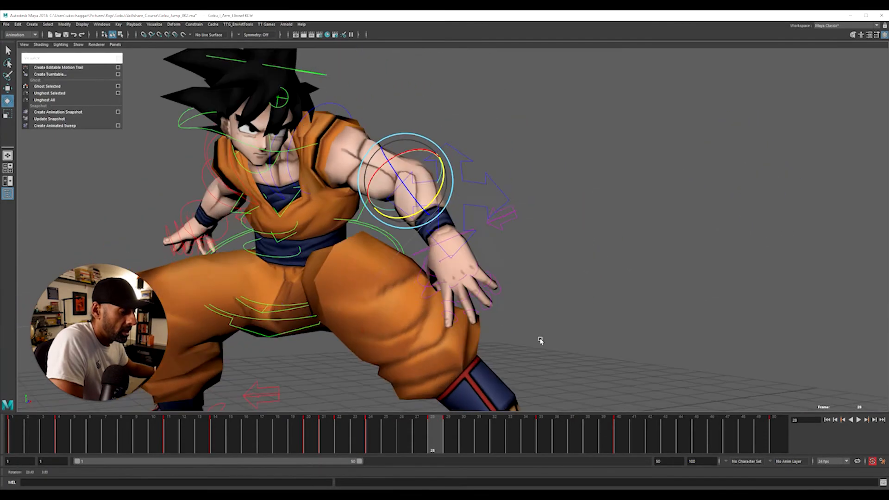
pyautogui.click(419, 435)
pyautogui.moveTo(419, 434); pyautogui.dragTo(437, 443)
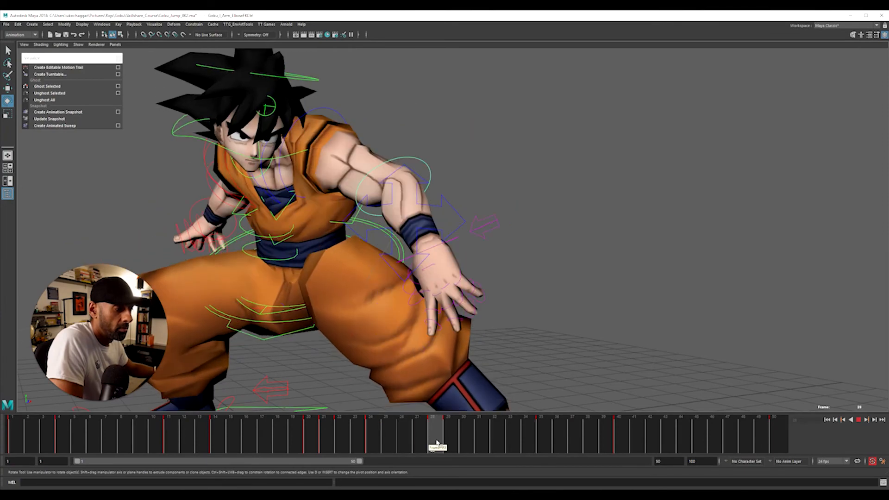
pyautogui.hotkey('ctrl', 'z')
pyautogui.click(446, 440)
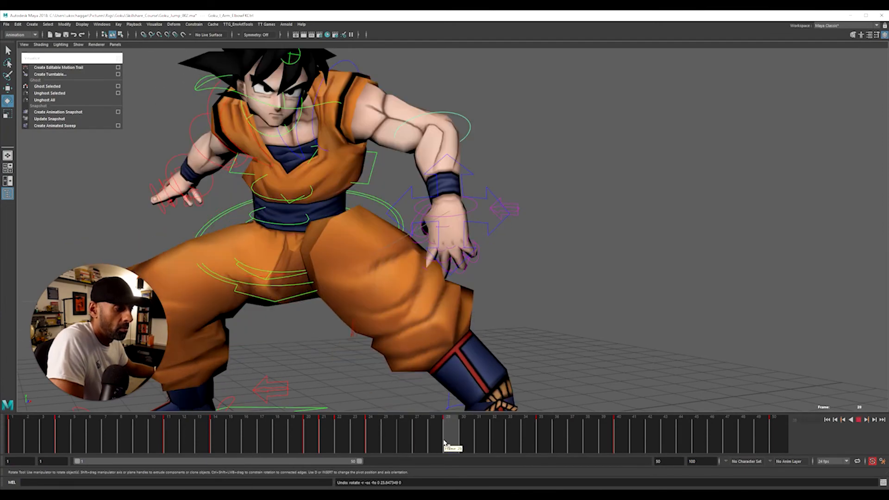
# - Swing the left forearm outward at frame 28 by rotating its elbow control, key it and check the arm's line
pyautogui.keyDown('alt'); pyautogui.moveTo(449, 364); pyautogui.dragTo(480, 307); pyautogui.keyUp('alt')
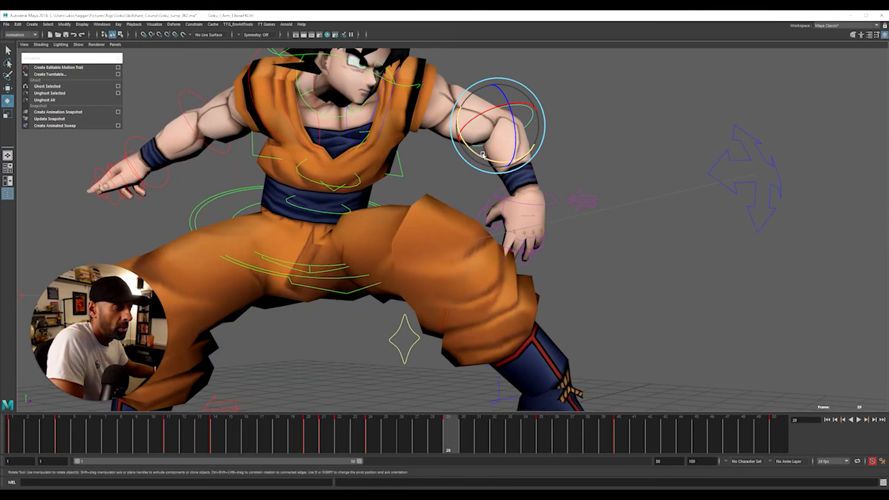
pyautogui.moveTo(483, 154); pyautogui.dragTo(471, 245)
pyautogui.click(434, 436)
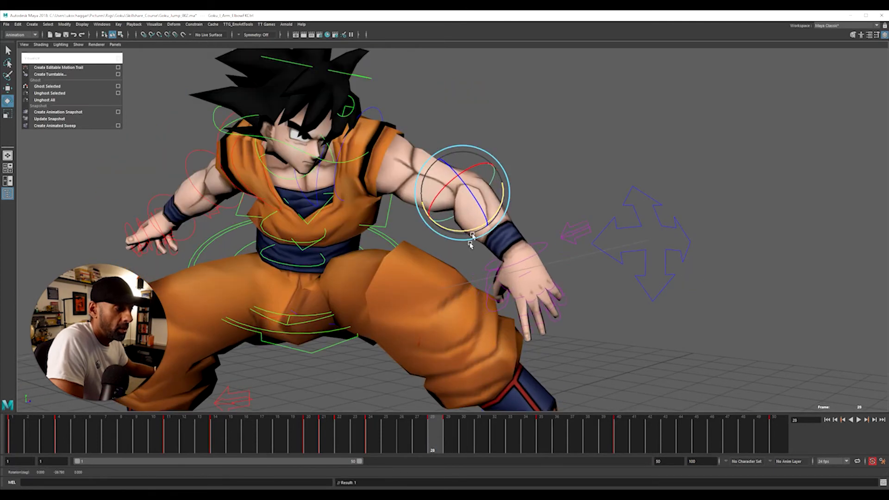
pyautogui.moveTo(426, 431)
pyautogui.mouseDown()
pyautogui.moveTo(452, 432)
pyautogui.moveTo(437, 431)
pyautogui.mouseUp()
pyautogui.keyDown('alt'); pyautogui.moveTo(451, 324); pyautogui.dragTo(540, 318); pyautogui.keyUp('alt')
pyautogui.keyDown('alt'); pyautogui.moveTo(612, 308); pyautogui.dragTo(554, 291); pyautogui.keyUp('alt')
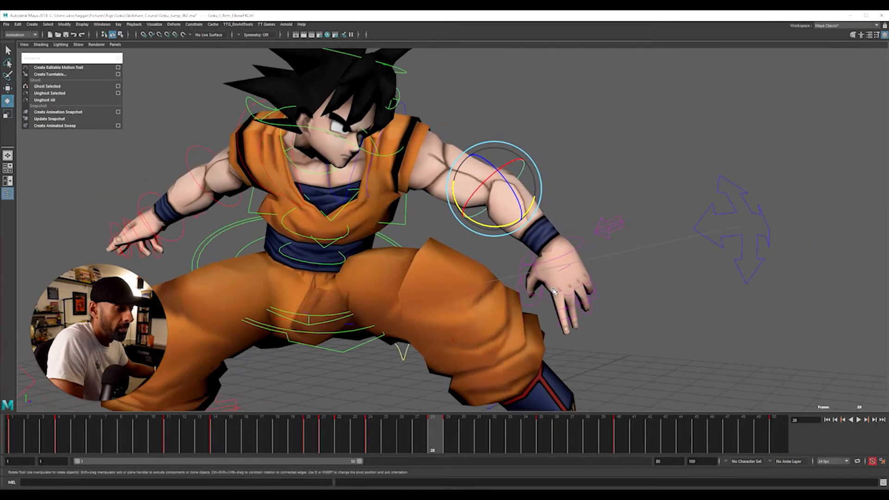
# - Rotate the left index finger's controls at frame 28 so the finger continues the curve of the arm
pyautogui.click(556, 293)
pyautogui.moveTo(557, 335)
pyautogui.mouseDown()
pyautogui.moveTo(545, 331)
pyautogui.moveTo(536, 345)
pyautogui.moveTo(566, 348)
pyautogui.mouseUp()
pyautogui.click(592, 343)
pyautogui.click(556, 324)
pyautogui.click(578, 363)
pyautogui.click(559, 331)
pyautogui.click(585, 280)
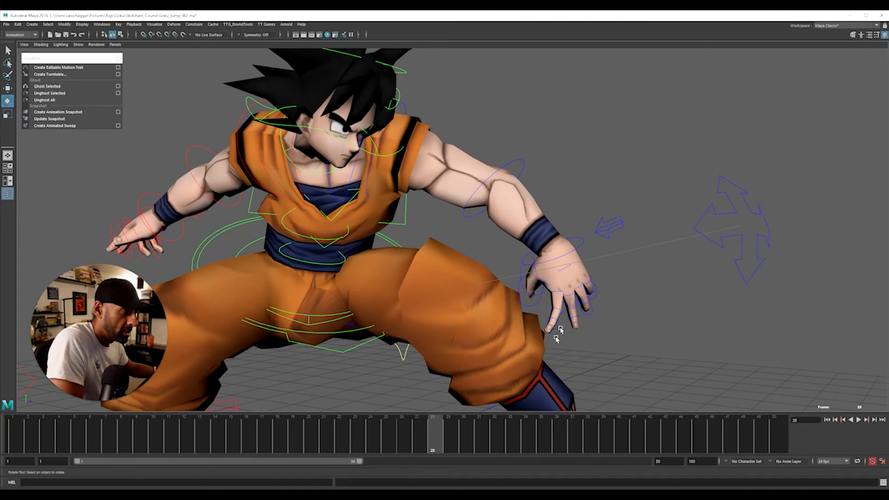
pyautogui.click(569, 297)
pyautogui.keyDown('alt'); pyautogui.moveTo(595, 317); pyautogui.dragTo(527, 246); pyautogui.keyUp('alt')
pyautogui.click(582, 280)
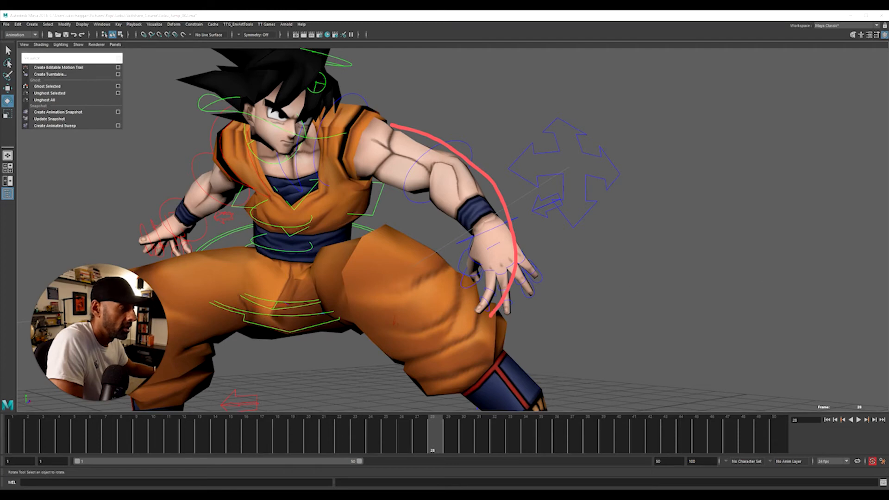
# - Adjust the rotation of the left middle finger's controls at frame 28
pyautogui.click(508, 290)
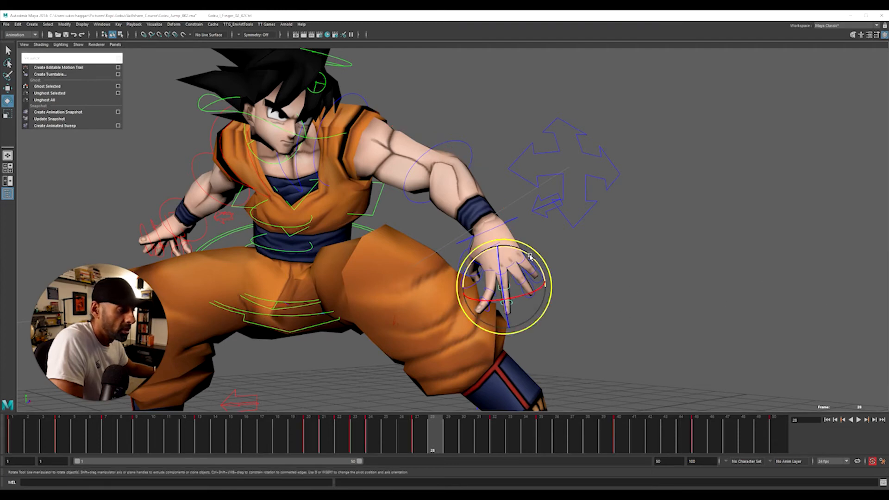
pyautogui.click(569, 297)
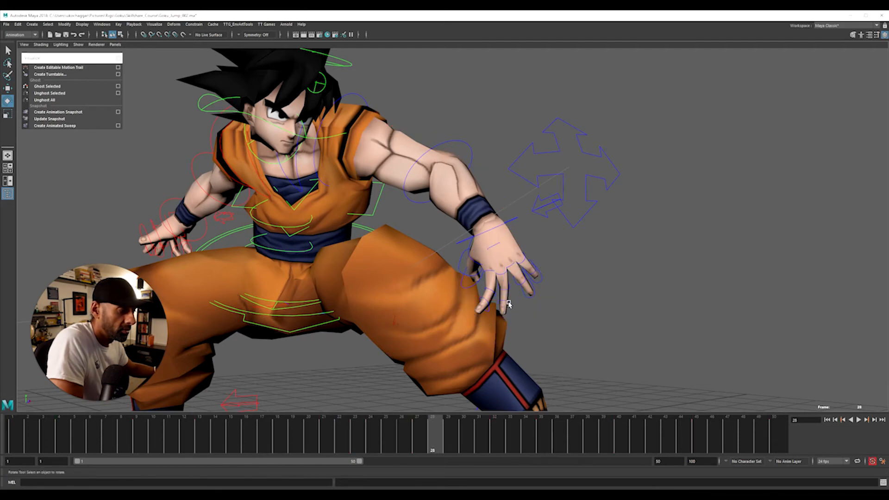
pyautogui.click(508, 304)
pyautogui.click(553, 315)
pyautogui.click(521, 275)
pyautogui.click(537, 290)
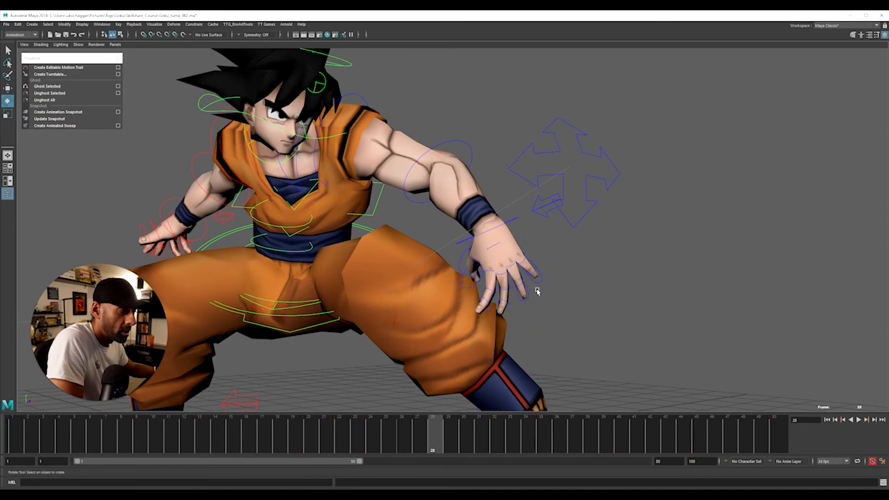
# - Rotate the left ring and little finger controls inward at frame 28 and key the finger pose
pyautogui.click(522, 279)
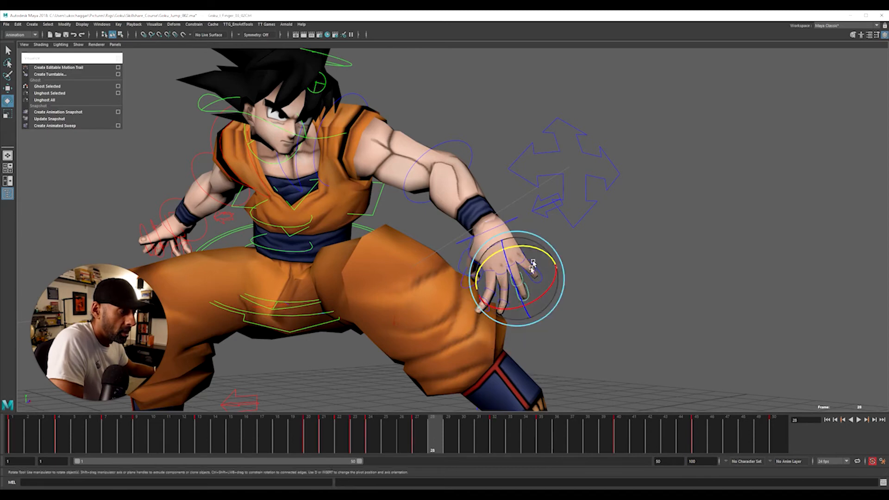
pyautogui.click(558, 252)
pyautogui.click(527, 259)
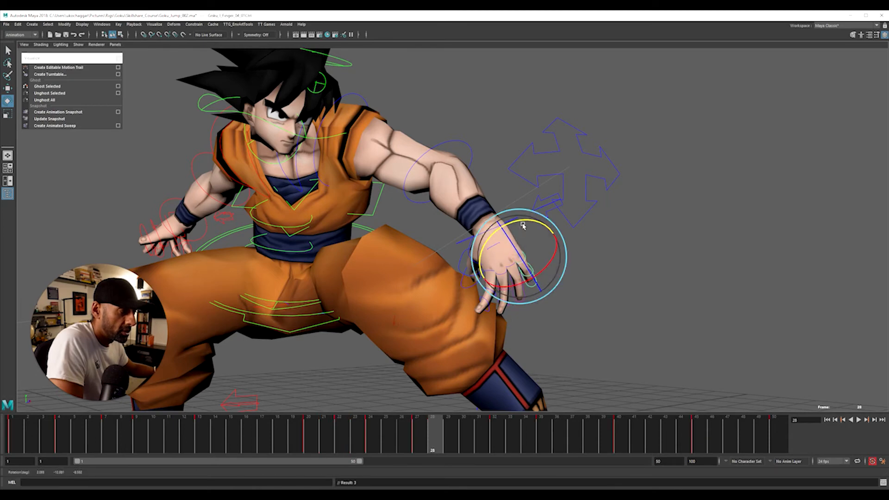
pyautogui.click(596, 285)
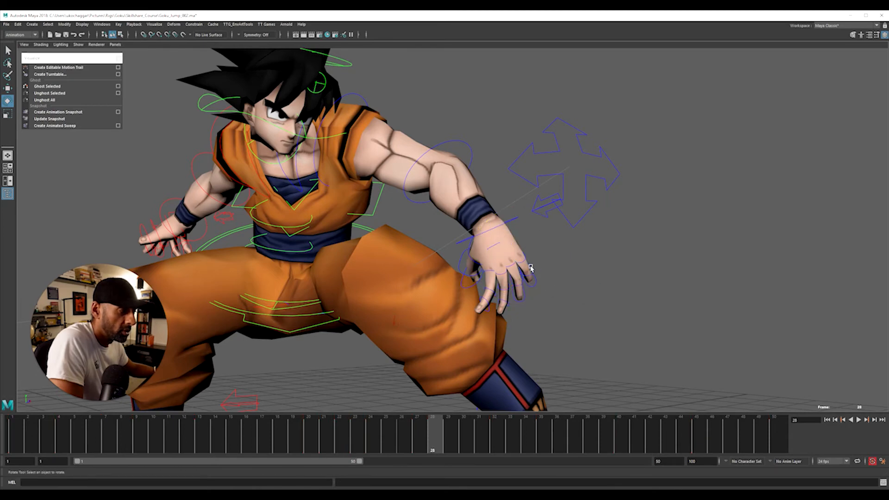
pyautogui.click(527, 271)
pyautogui.moveTo(524, 236)
pyautogui.mouseDown()
pyautogui.moveTo(532, 238)
pyautogui.moveTo(519, 236)
pyautogui.mouseUp()
# - Play back the whole jump, hide the rig controls and examine the left arm's motion from several angles
pyautogui.keyDown('alt'); pyautogui.moveTo(457, 277); pyautogui.dragTo(329, 295, button='right'); pyautogui.keyUp('alt')
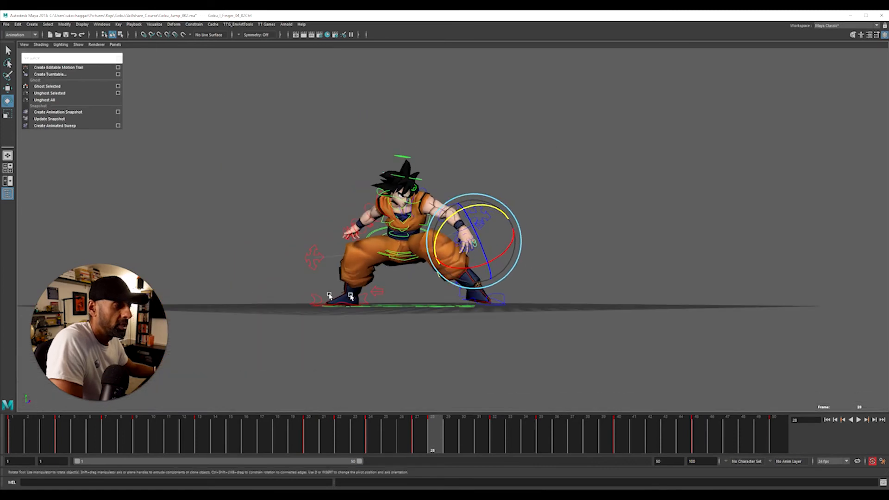
pyautogui.click(607, 276)
pyautogui.keyDown('alt'); pyautogui.moveTo(607, 276); pyautogui.dragTo(594, 289); pyautogui.keyUp('alt')
pyautogui.moveTo(440, 435); pyautogui.dragTo(411, 423)
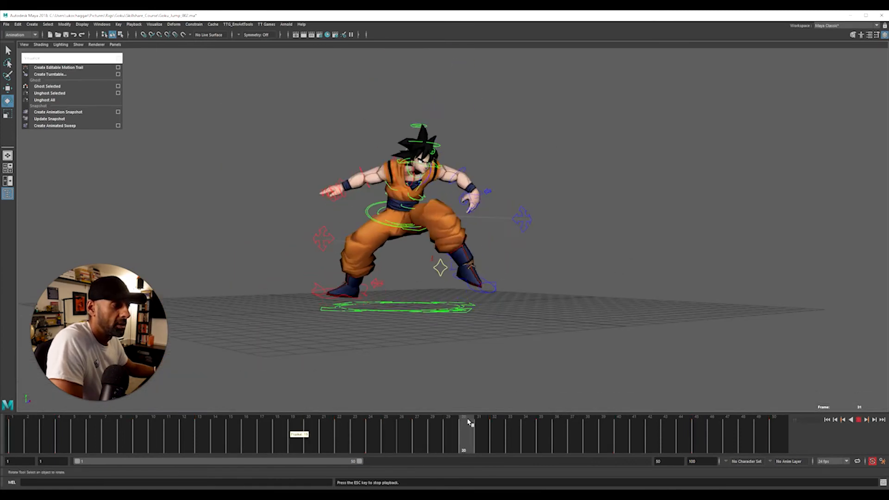
pyautogui.keyDown('alt'); pyautogui.moveTo(487, 403); pyautogui.dragTo(466, 387, button='right'); pyautogui.keyUp('alt')
pyautogui.keyDown('alt'); pyautogui.moveTo(444, 369); pyautogui.dragTo(470, 365); pyautogui.keyUp('alt')
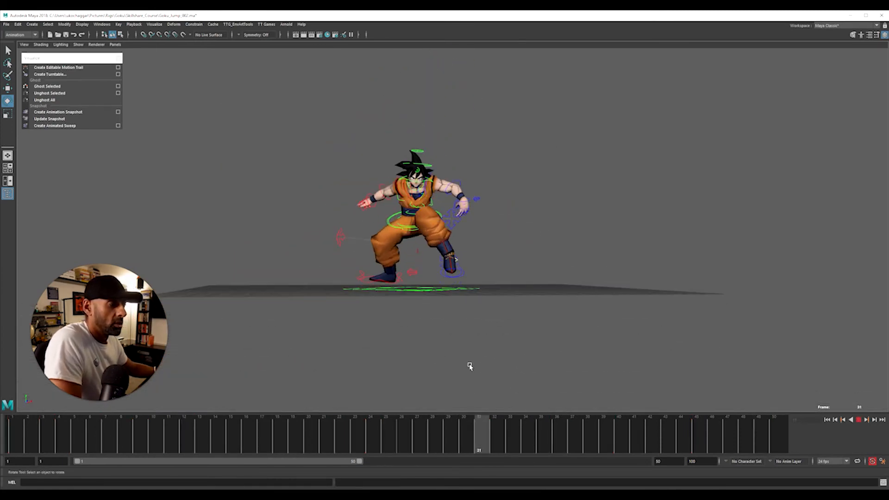
pyautogui.hotkey('alt', 'v')
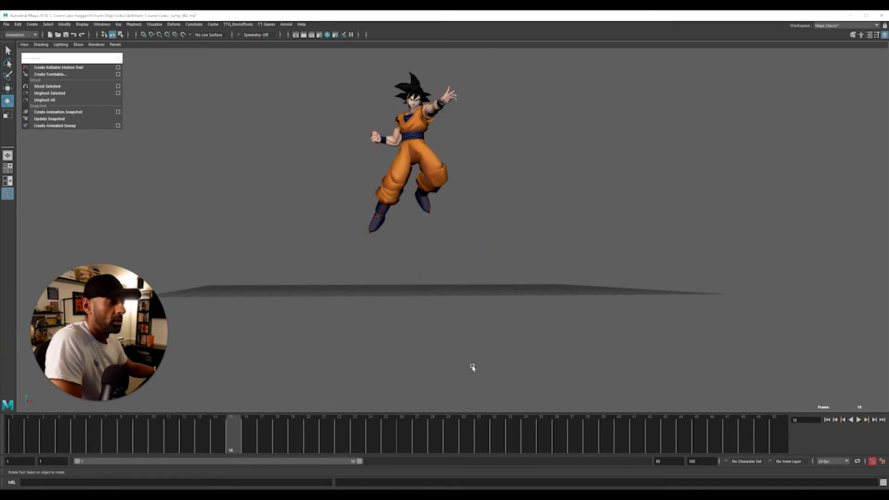
pyautogui.hotkey('alt', 'v')
pyautogui.keyDown('alt'); pyautogui.moveTo(476, 370); pyautogui.dragTo(480, 363); pyautogui.keyUp('alt')
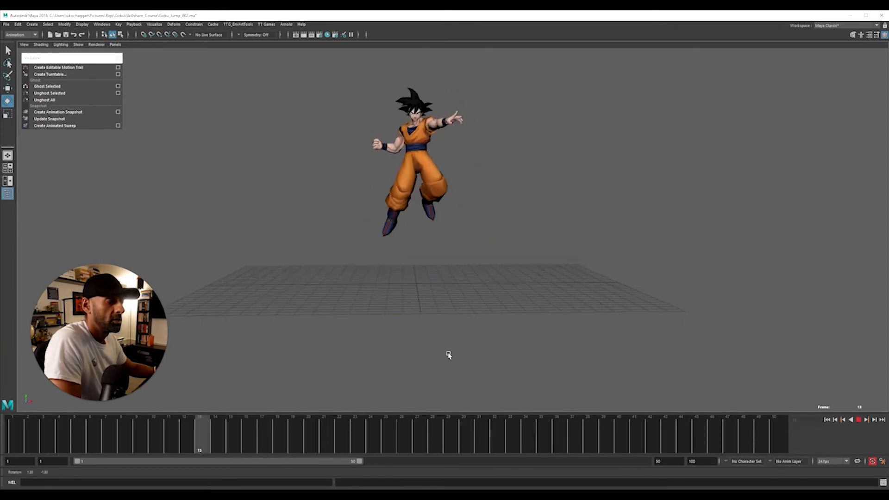
pyautogui.keyDown('alt'); pyautogui.moveTo(421, 337); pyautogui.dragTo(348, 341); pyautogui.keyUp('alt')
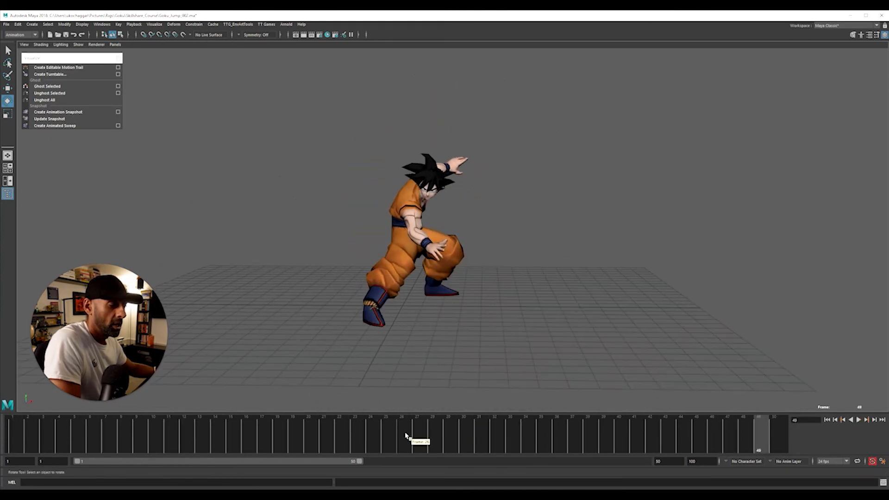
# - Go to frame 34, redisplay the rig controls and rotate the first of the left finger controls in close-up
pyautogui.moveTo(405, 436); pyautogui.dragTo(522, 426)
pyautogui.moveTo(508, 279)
pyautogui.keyDown('alt'); pyautogui.mouseDown()
pyautogui.moveTo(453, 280)
pyautogui.moveTo(506, 282)
pyautogui.mouseUp(); pyautogui.keyUp('alt')
pyautogui.keyDown('alt'); pyautogui.moveTo(523, 247); pyautogui.dragTo(625, 217, button='right'); pyautogui.keyUp('alt')
pyautogui.keyDown('alt'); pyautogui.moveTo(626, 218); pyautogui.dragTo(457, 232); pyautogui.keyUp('alt')
pyautogui.keyDown('alt'); pyautogui.moveTo(456, 232); pyautogui.dragTo(568, 197, button='right'); pyautogui.keyUp('alt')
pyautogui.hotkey('alt', '1')
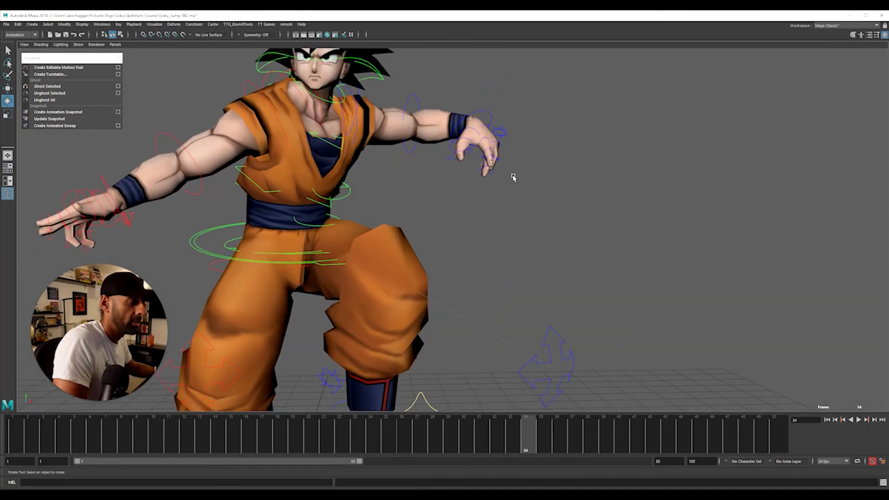
pyautogui.keyDown('alt'); pyautogui.moveTo(502, 155); pyautogui.dragTo(463, 171); pyautogui.keyUp('alt')
pyautogui.keyDown('alt'); pyautogui.moveTo(463, 171); pyautogui.dragTo(572, 168, button='right'); pyautogui.keyUp('alt')
pyautogui.click(548, 117)
pyautogui.keyDown('alt'); pyautogui.moveTo(547, 118); pyautogui.dragTo(549, 141); pyautogui.keyUp('alt')
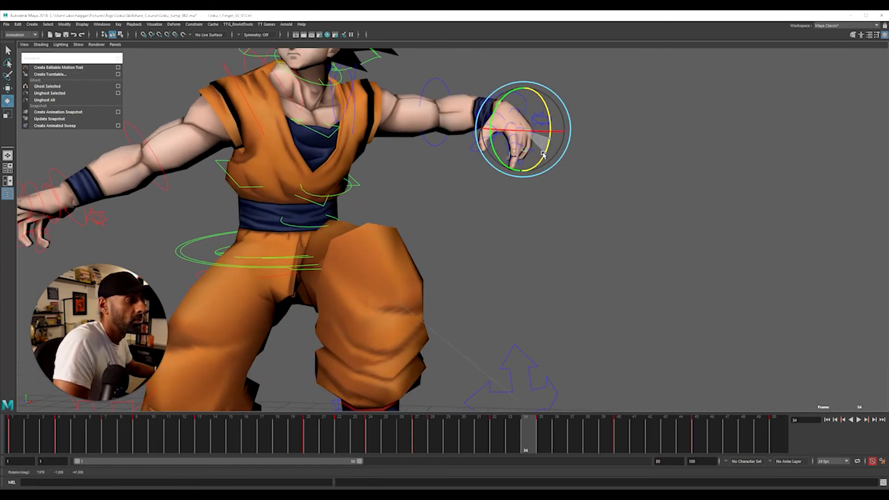
# - Rotate the remaining left finger controls at frame 34 to refine the relaxed hand pose
pyautogui.click(541, 141)
pyautogui.keyDown('alt'); pyautogui.moveTo(577, 172); pyautogui.dragTo(543, 135); pyautogui.keyUp('alt')
pyautogui.click(525, 136)
pyautogui.click(540, 153)
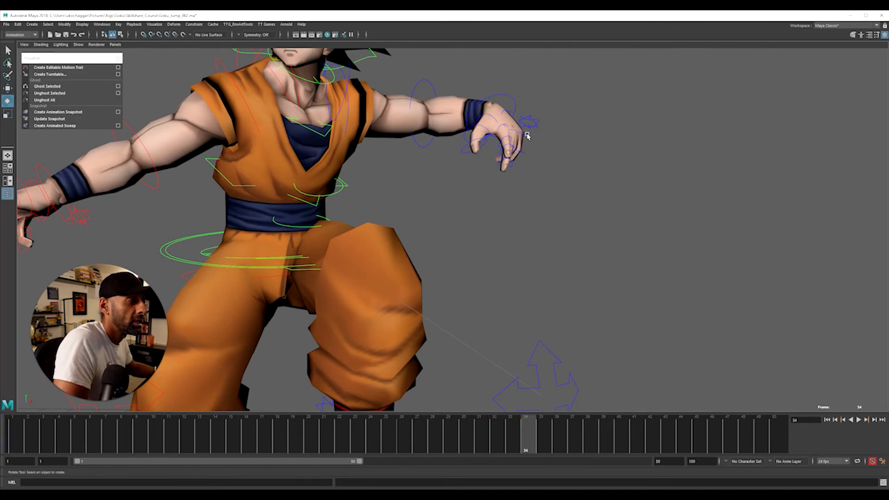
pyautogui.click(527, 135)
pyautogui.moveTo(551, 126); pyautogui.dragTo(552, 145)
# - Play back the animation from around the landing and examine the left hand up close at frame 50
pyautogui.scroll(-5, 316, 253)
pyautogui.click(419, 431)
pyautogui.hotkey('alt', 'v')
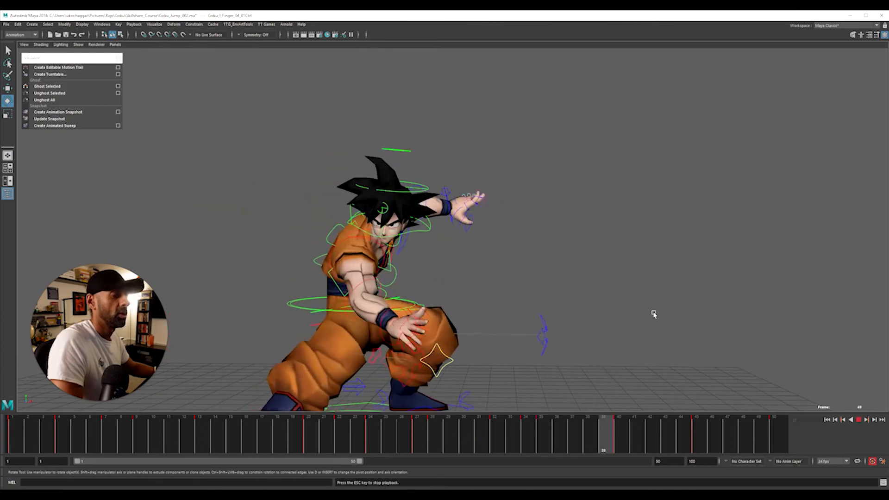
pyautogui.keyDown('alt'); pyautogui.moveTo(539, 283); pyautogui.dragTo(492, 291); pyautogui.keyUp('alt')
pyautogui.keyDown('alt'); pyautogui.moveTo(505, 246); pyautogui.dragTo(409, 317, button='middle'); pyautogui.keyUp('alt')
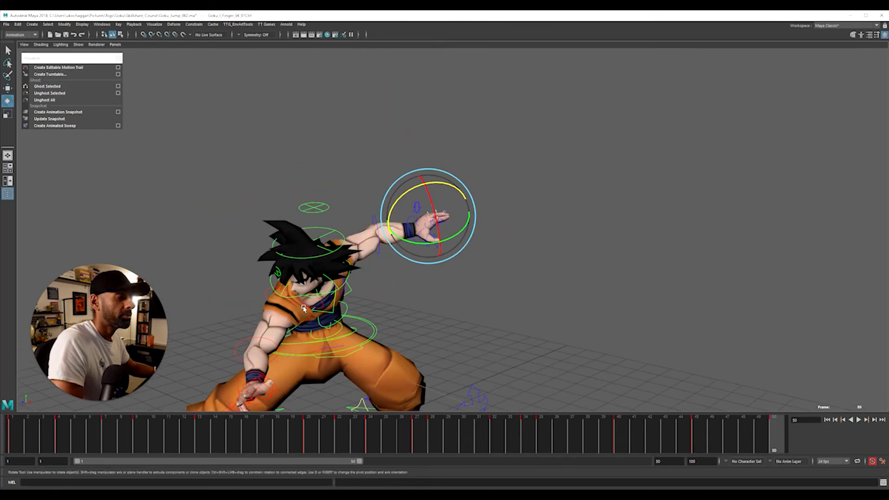
pyautogui.keyDown('alt'); pyautogui.moveTo(409, 317); pyautogui.dragTo(519, 251, button='right'); pyautogui.keyUp('alt')
pyautogui.keyDown('alt'); pyautogui.moveTo(519, 251); pyautogui.dragTo(529, 293); pyautogui.keyUp('alt')
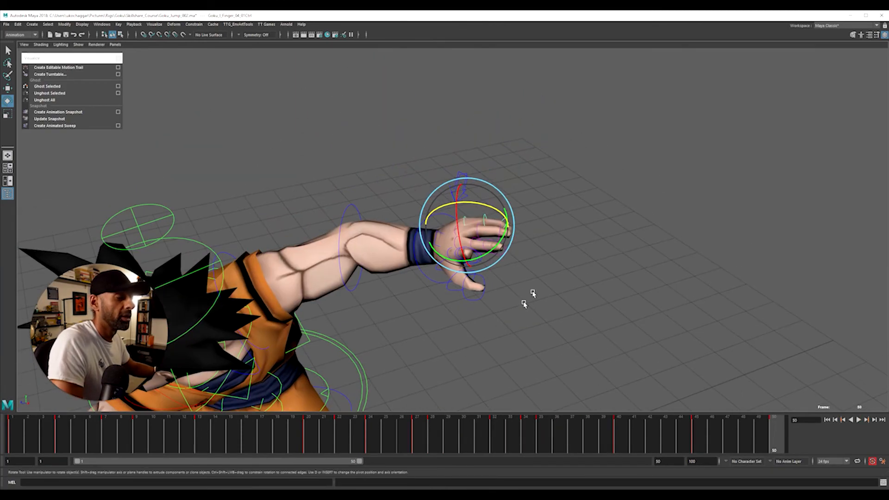
# - Offset the keys of the second and third left fingers from frame 27 onward so they move progressively later
pyautogui.click(537, 292)
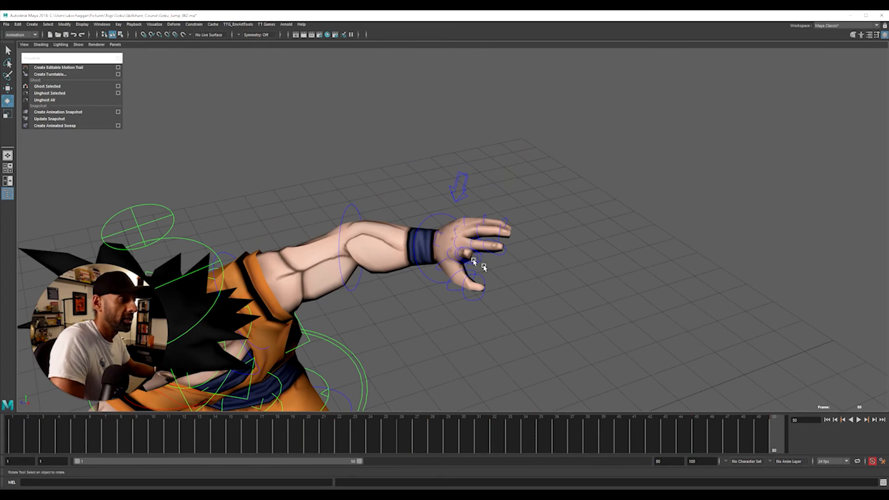
pyautogui.keyDown('alt'); pyautogui.moveTo(484, 267); pyautogui.dragTo(514, 281); pyautogui.keyUp('alt')
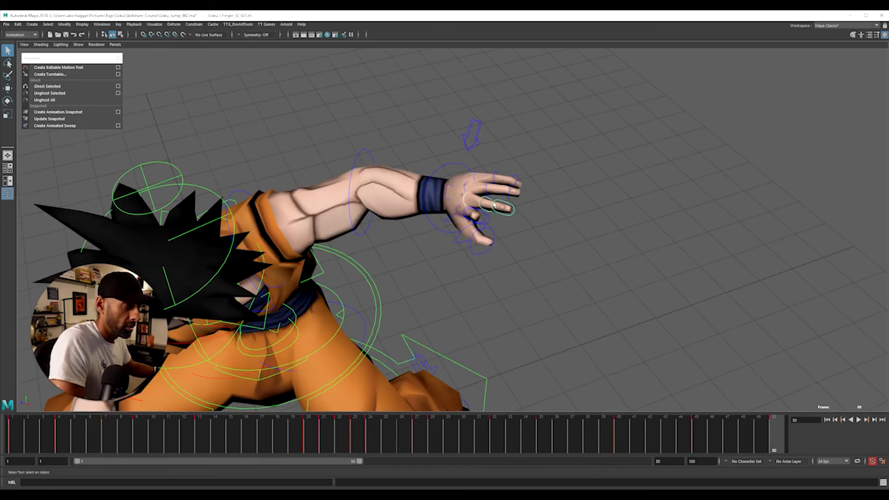
pyautogui.moveTo(547, 428)
pyautogui.mouseDown()
pyautogui.moveTo(418, 440)
pyautogui.moveTo(760, 455)
pyautogui.moveTo(595, 442)
pyautogui.moveTo(603, 439)
pyautogui.mouseUp()
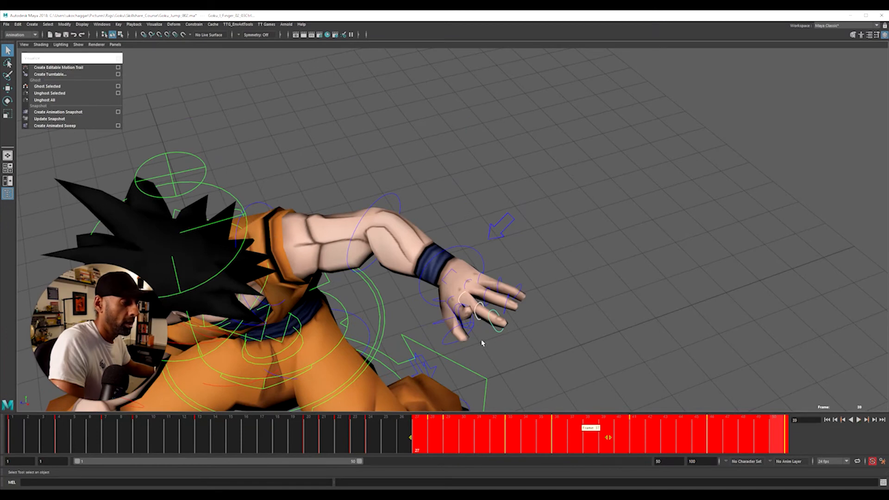
pyautogui.click(470, 285)
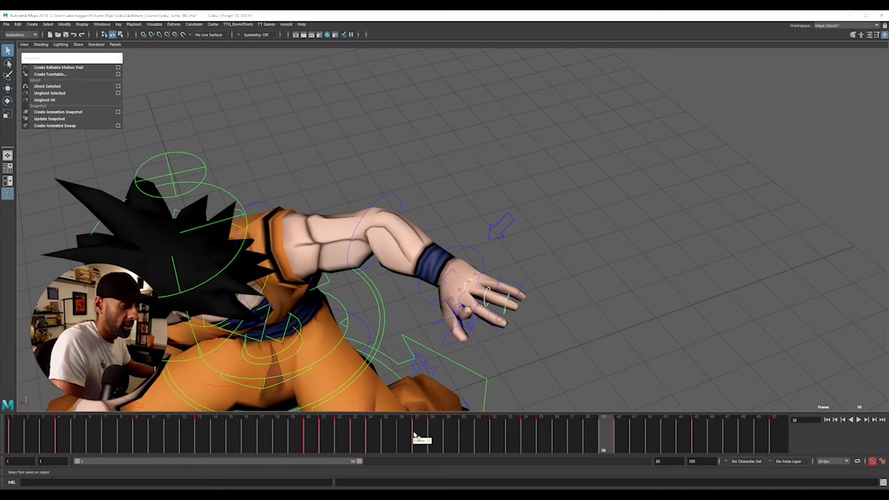
pyautogui.keyDown('shift'); pyautogui.moveTo(414, 436); pyautogui.dragTo(621, 439); pyautogui.keyUp('shift')
# - Select the fourth left finger's controls and shift their keys from frame 27 onward three frames later
pyautogui.click(489, 262)
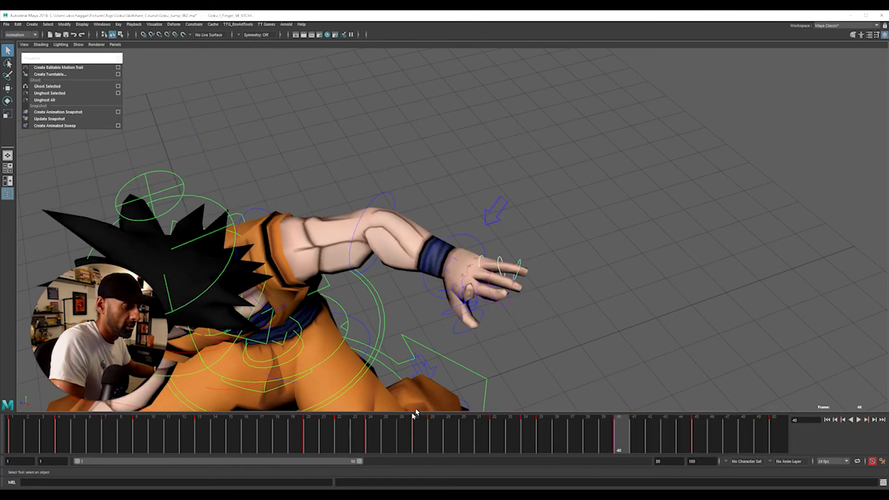
pyautogui.keyDown('shift'); pyautogui.moveTo(406, 435); pyautogui.dragTo(778, 451); pyautogui.keyUp('shift')
pyautogui.moveTo(593, 438); pyautogui.dragTo(635, 439)
pyautogui.click(386, 438)
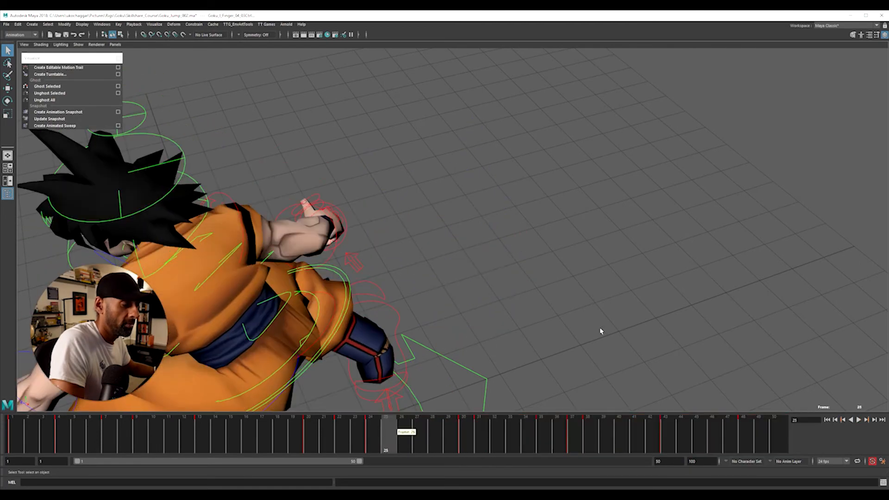
# - Return to the first frame, select all rig controls and set their animation curves' post-infinity to cycle in the Graph Editor
pyautogui.keyDown('alt'); pyautogui.moveTo(600, 331); pyautogui.dragTo(478, 299, button='right'); pyautogui.keyUp('alt')
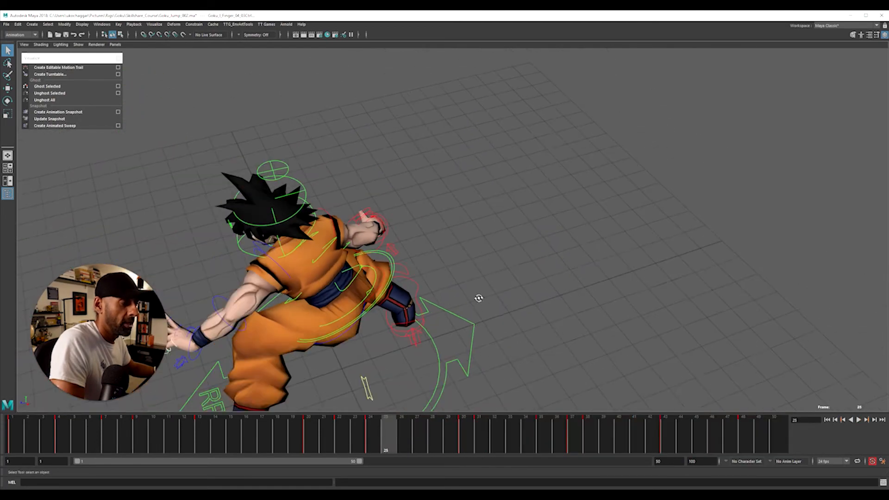
pyautogui.keyDown('alt'); pyautogui.moveTo(478, 299); pyautogui.dragTo(584, 296); pyautogui.keyUp('alt')
pyautogui.keyDown('alt'); pyautogui.moveTo(584, 296); pyautogui.dragTo(486, 319, button='right'); pyautogui.keyUp('alt')
pyautogui.hotkey('alt', 'shift', 'v')
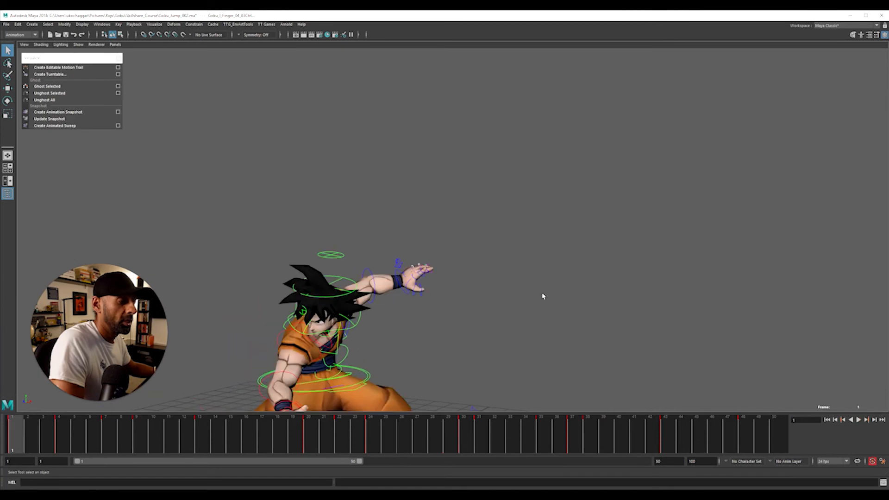
pyautogui.keyDown('alt'); pyautogui.moveTo(543, 296); pyautogui.dragTo(268, 167, button='right'); pyautogui.keyUp('alt')
pyautogui.moveTo(268, 167); pyautogui.dragTo(570, 368)
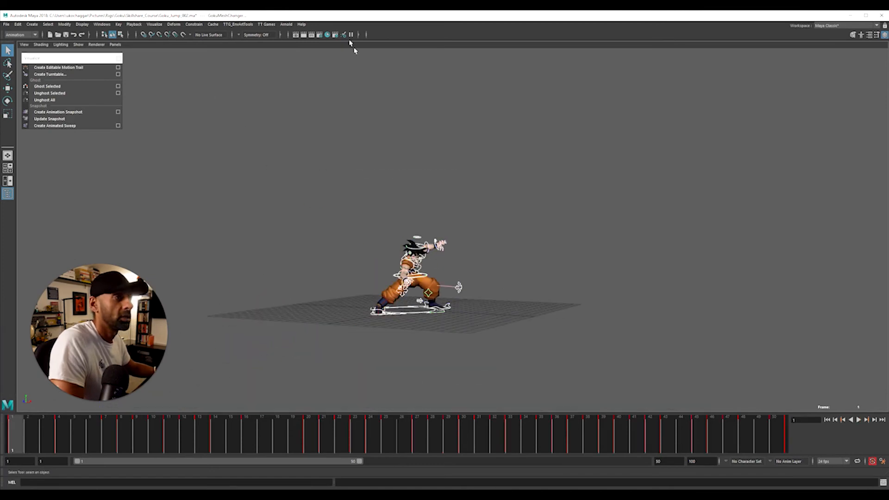
pyautogui.moveTo(888, 66)
pyautogui.mouseDown()
pyautogui.moveTo(381, 49)
pyautogui.moveTo(369, 62)
pyautogui.moveTo(888, 66)
pyautogui.mouseUp()
pyautogui.click(395, 72)
pyautogui.click(412, 71)
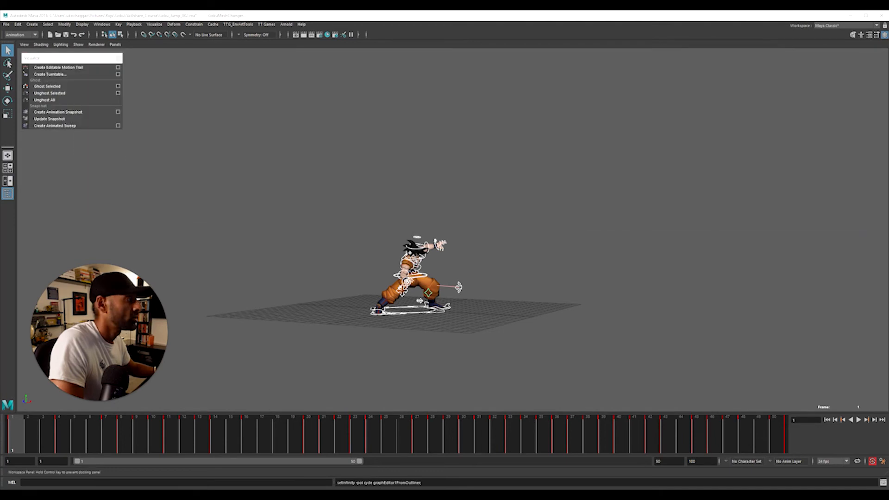
# - Play back the jump, hide the rig controls and examine the overall motion from several angles
pyautogui.hotkey('alt', 'v')
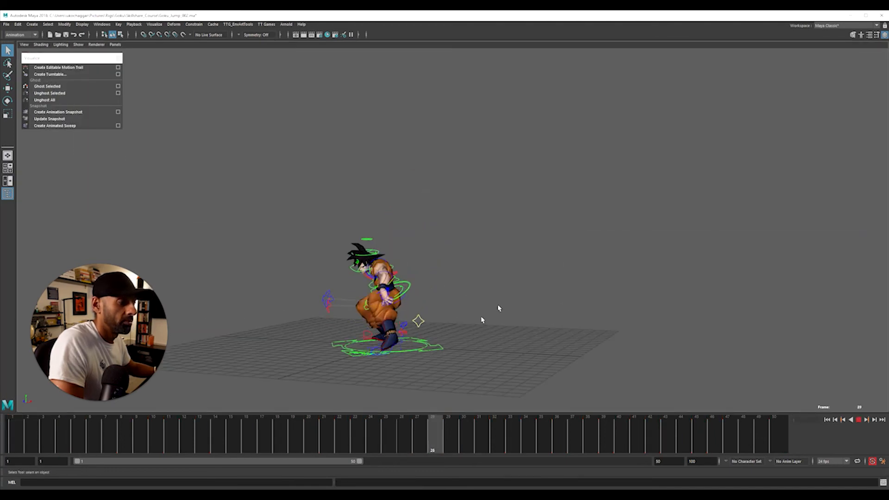
pyautogui.scroll(3, 498, 308)
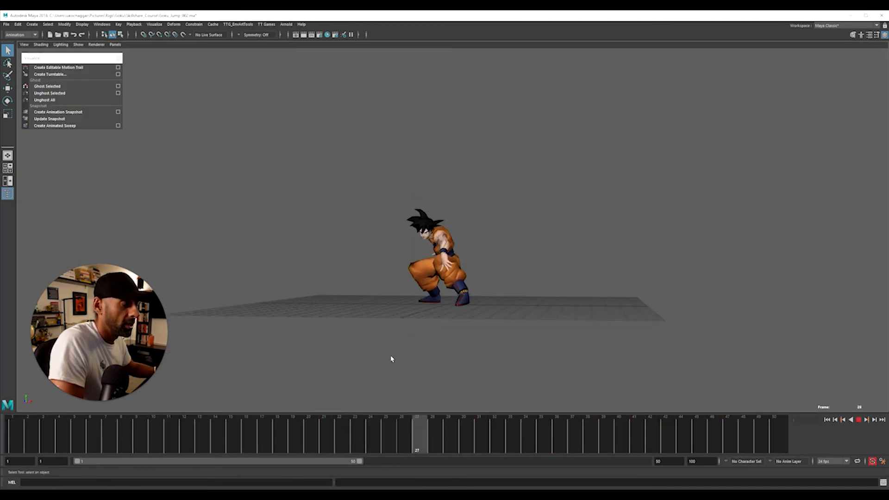
pyautogui.keyDown('alt'); pyautogui.moveTo(391, 357); pyautogui.dragTo(536, 361, button='right'); pyautogui.keyUp('alt')
pyautogui.keyDown('alt'); pyautogui.moveTo(406, 308); pyautogui.dragTo(526, 315, button='right'); pyautogui.keyUp('alt')
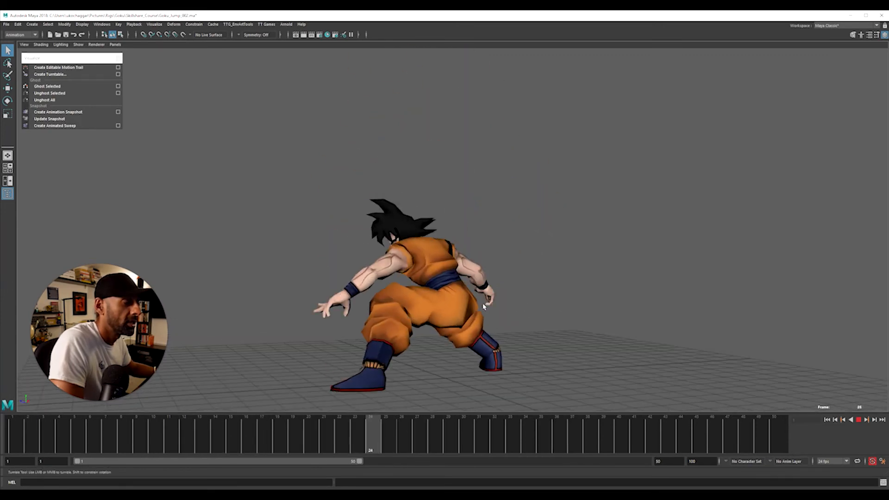
pyautogui.keyDown('alt'); pyautogui.moveTo(489, 300); pyautogui.dragTo(564, 268); pyautogui.keyUp('alt')
pyautogui.keyDown('alt'); pyautogui.moveTo(564, 268); pyautogui.dragTo(340, 296, button='right'); pyautogui.keyUp('alt')
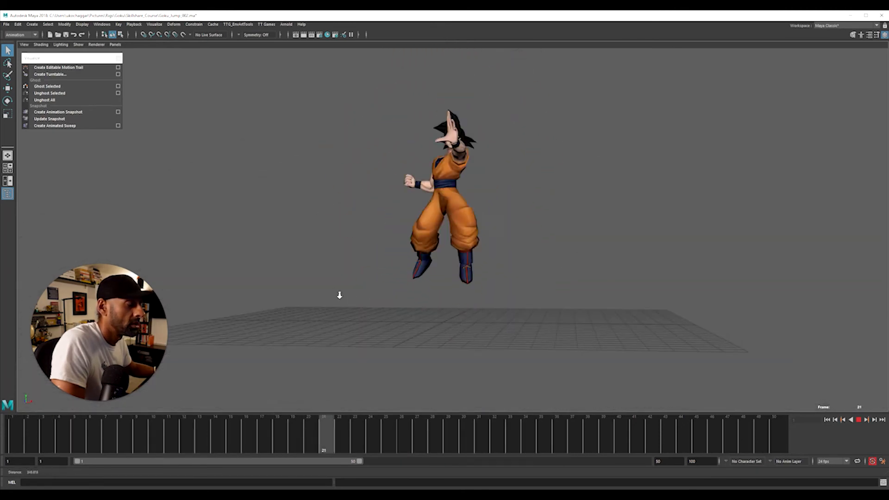
pyautogui.keyDown('alt'); pyautogui.moveTo(444, 296); pyautogui.dragTo(393, 311); pyautogui.keyUp('alt')
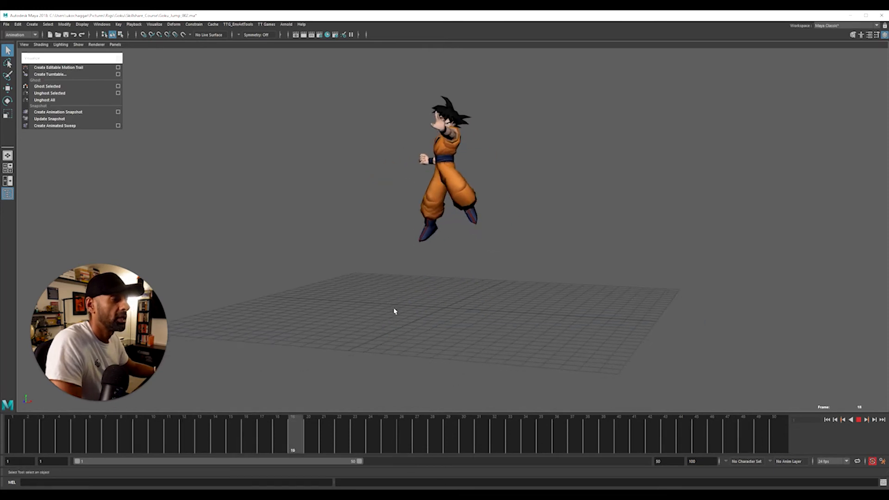
# - Replay the jump starting from frame 18 and examine both arms and hands from the front
pyautogui.click(280, 430)
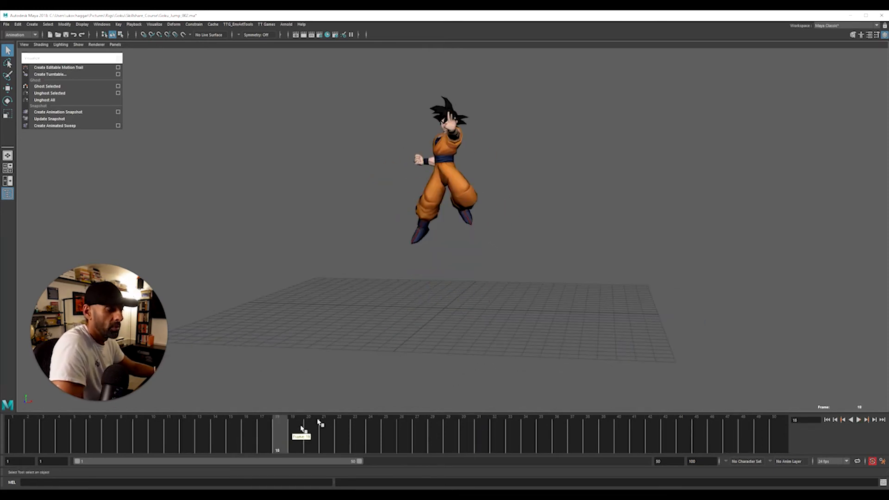
pyautogui.hotkey('alt', 'v')
pyautogui.scroll(2, 465, 317)
pyautogui.hotkey('alt', 'v')
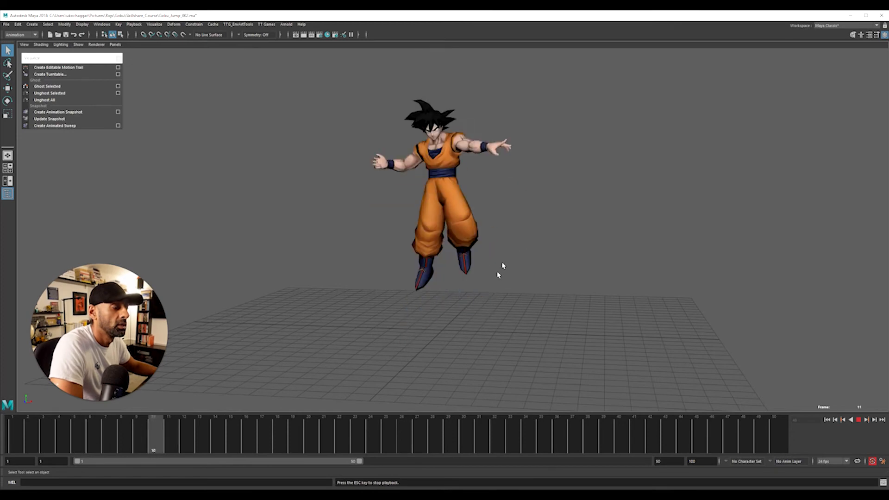
pyautogui.keyDown('alt'); pyautogui.moveTo(499, 272); pyautogui.dragTo(547, 294, button='right'); pyautogui.keyUp('alt')
pyautogui.keyDown('alt'); pyautogui.moveTo(548, 294); pyautogui.dragTo(577, 292); pyautogui.keyUp('alt')
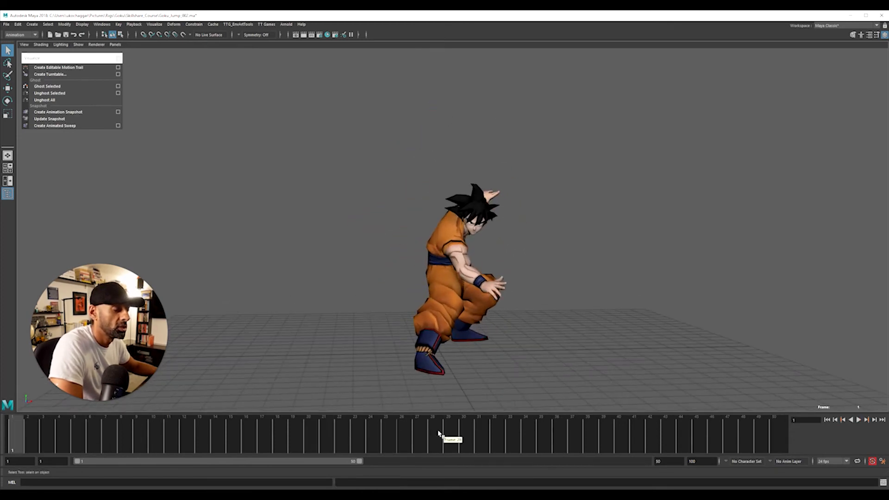
# - Play the animation from frame 5 while viewing it from the side, stop playback and save the scene
pyautogui.click(70, 431)
pyautogui.hotkey('alt', 'v')
pyautogui.keyDown('alt'); pyautogui.moveTo(595, 342); pyautogui.dragTo(429, 331, button='right'); pyautogui.keyUp('alt')
pyautogui.keyDown('alt'); pyautogui.moveTo(429, 332); pyautogui.dragTo(373, 336); pyautogui.keyUp('alt')
pyautogui.hotkey('alt', 'v')
pyautogui.keyDown('alt'); pyautogui.moveTo(374, 337); pyautogui.dragTo(421, 337, button='right'); pyautogui.keyUp('alt')
pyautogui.keyDown('alt'); pyautogui.moveTo(422, 337); pyautogui.dragTo(503, 337); pyautogui.keyUp('alt')
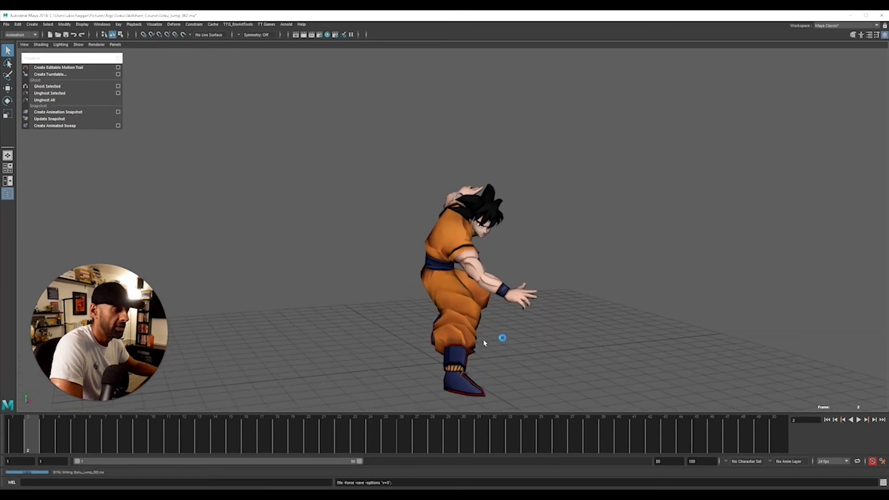
# - Replay the jump from frame 5, redisplay the rig controls and scrub to frame 38 to examine the right hand
pyautogui.moveTo(266, 451); pyautogui.dragTo(79, 423)
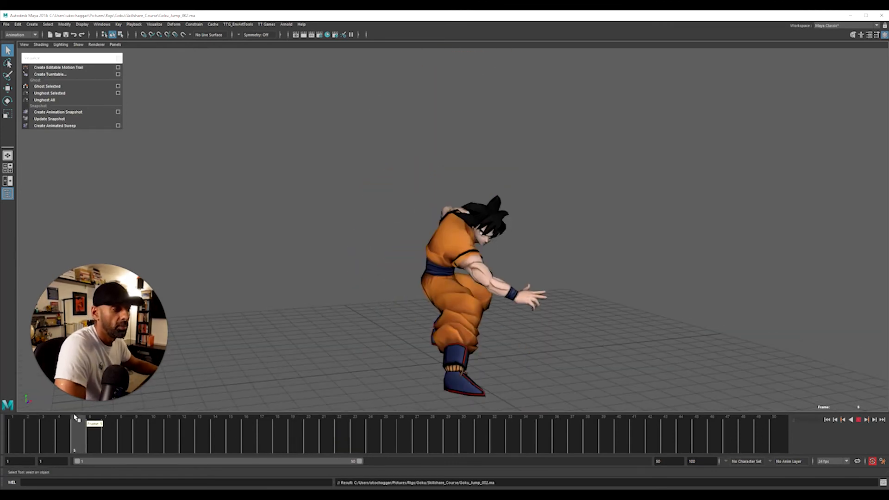
pyautogui.hotkey('alt', 'v')
pyautogui.keyDown('alt'); pyautogui.moveTo(482, 338); pyautogui.dragTo(444, 333); pyautogui.keyUp('alt')
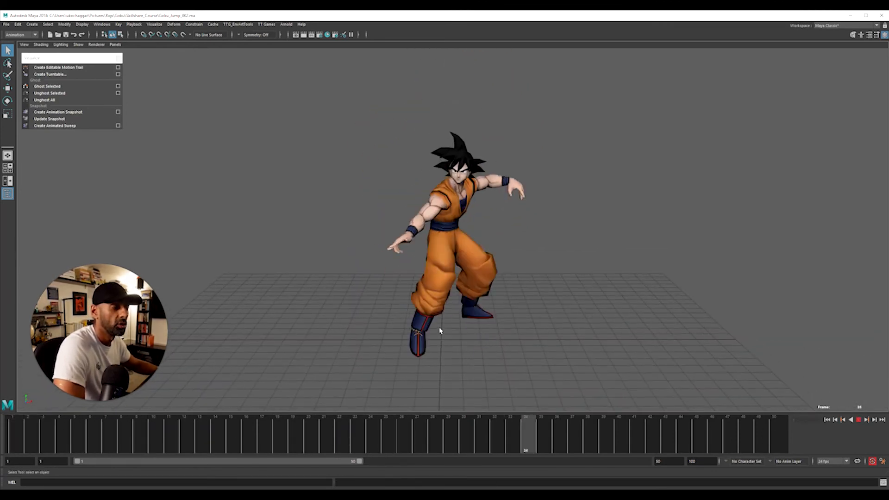
pyautogui.hotkey('alt', 'v')
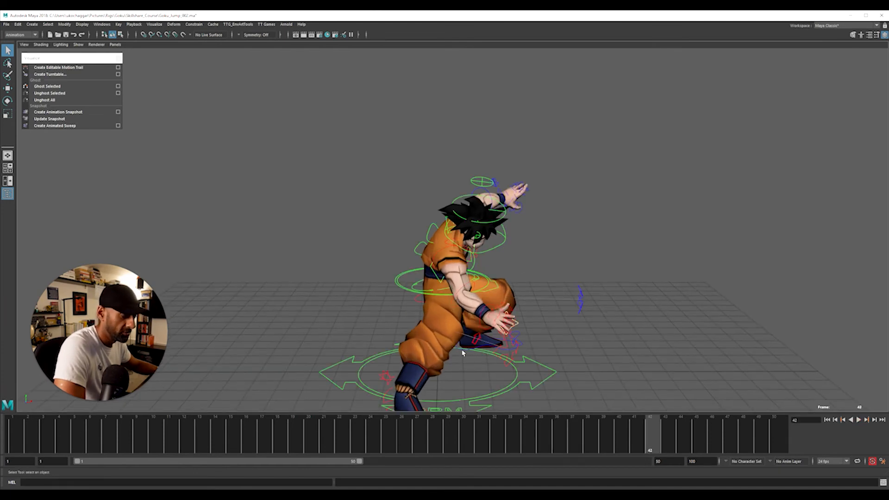
pyautogui.scroll(3, 493, 325)
pyautogui.moveTo(224, 437); pyautogui.dragTo(585, 440)
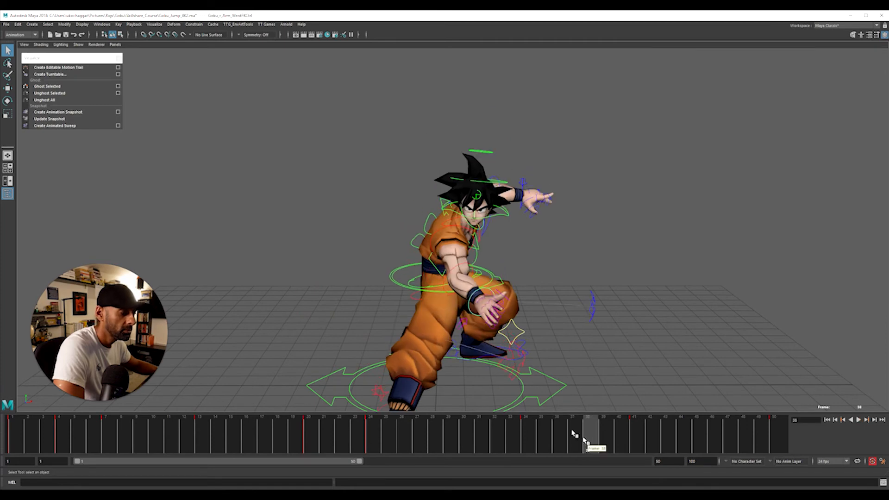
# - Select the right hand's finger controls and rotate them at frame 34 to curl the fingers
pyautogui.scroll(6, 613, 341)
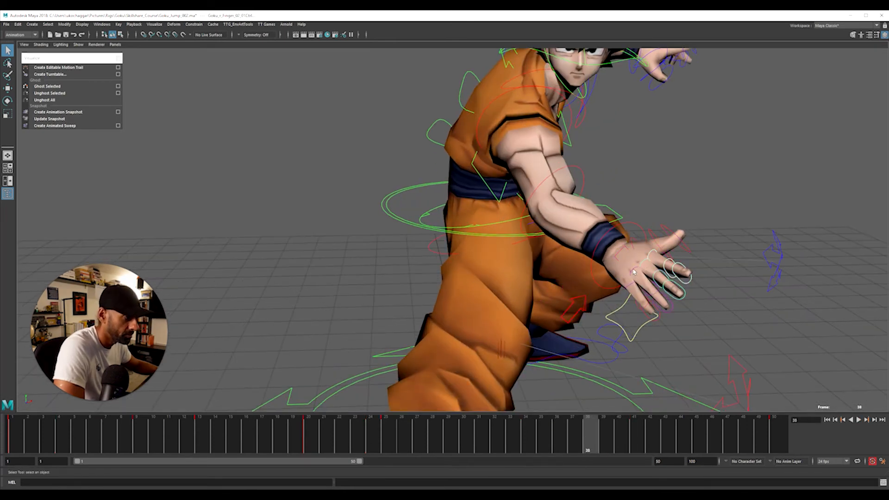
pyautogui.scroll(-3, 649, 297)
pyautogui.moveTo(543, 444)
pyautogui.mouseDown()
pyautogui.moveTo(338, 433)
pyautogui.moveTo(532, 437)
pyautogui.mouseUp()
pyautogui.click(325, 147)
pyautogui.press('e')
pyautogui.keyDown('alt'); pyautogui.moveTo(326, 147); pyautogui.dragTo(472, 289); pyautogui.keyUp('alt')
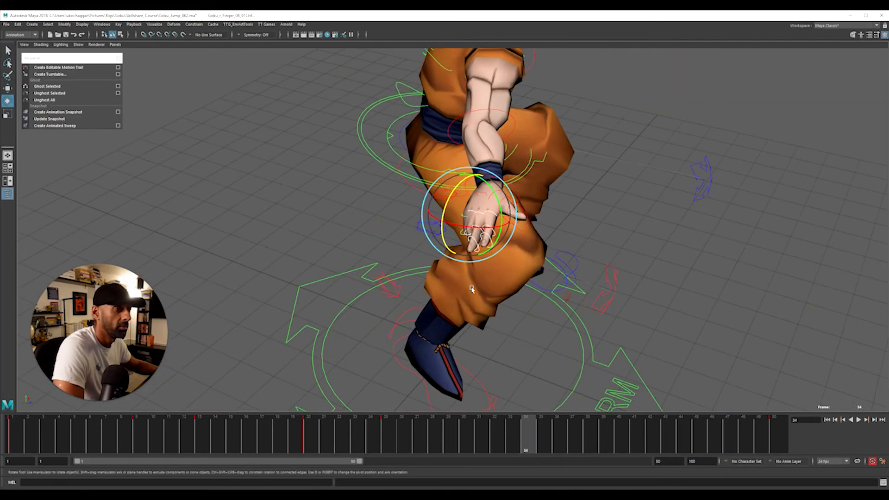
pyautogui.keyDown('alt'); pyautogui.moveTo(809, 129); pyautogui.dragTo(538, 104); pyautogui.keyUp('alt')
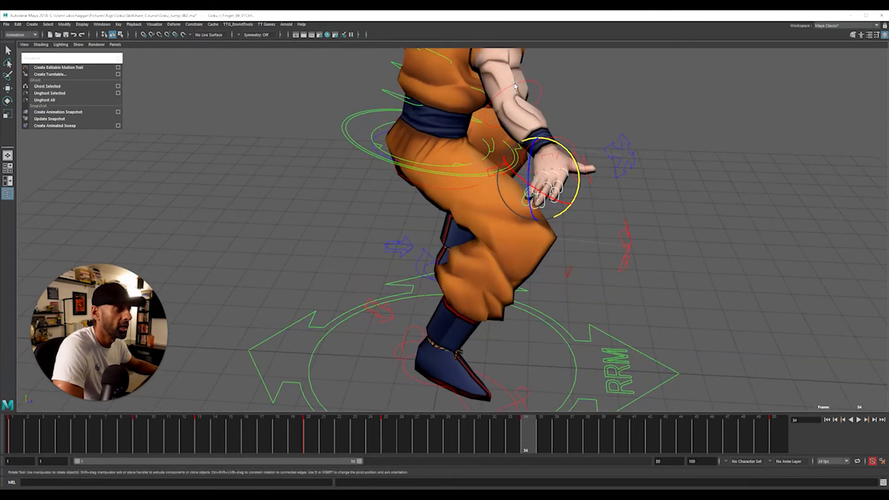
pyautogui.scroll(-2, 566, 199)
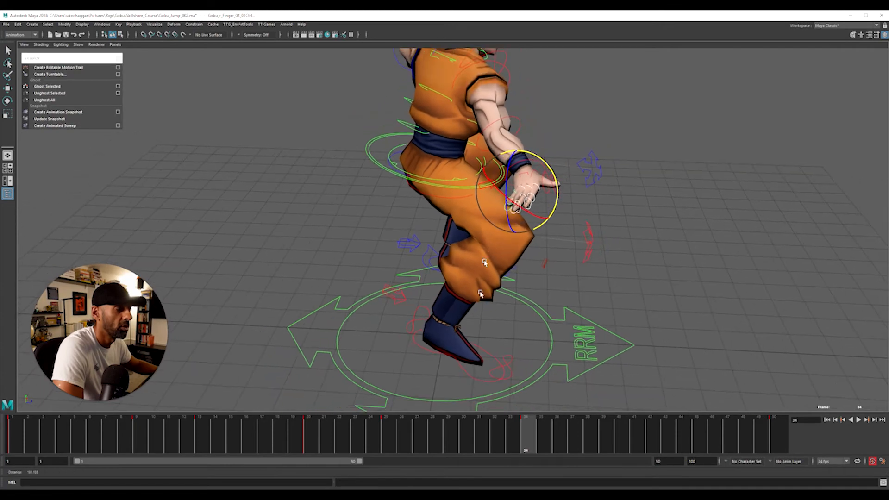
# - Scrub through the landing to frame 43 and rotate the right finger controls to open the hand
pyautogui.moveTo(398, 446); pyautogui.dragTo(587, 442)
pyautogui.keyDown('alt'); pyautogui.moveTo(594, 308); pyautogui.dragTo(533, 306); pyautogui.keyUp('alt')
pyautogui.moveTo(588, 436); pyautogui.dragTo(665, 436)
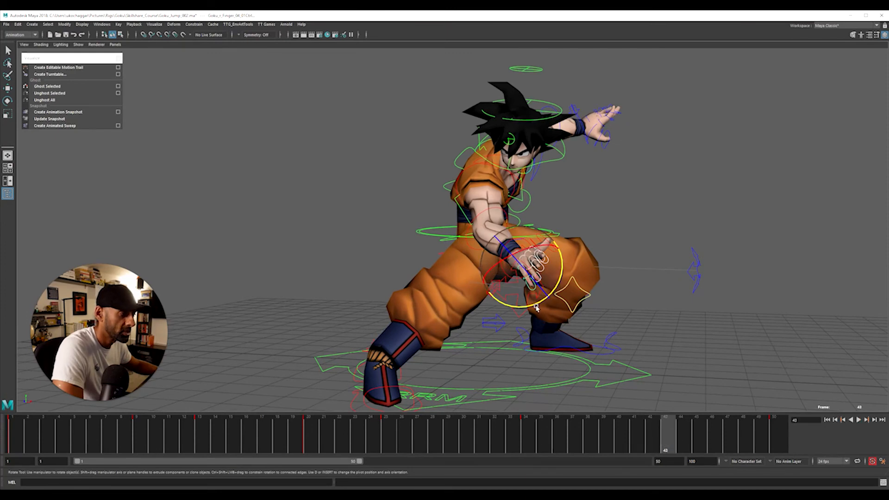
pyautogui.keyDown('alt'); pyautogui.moveTo(515, 269); pyautogui.dragTo(555, 333); pyautogui.keyUp('alt')
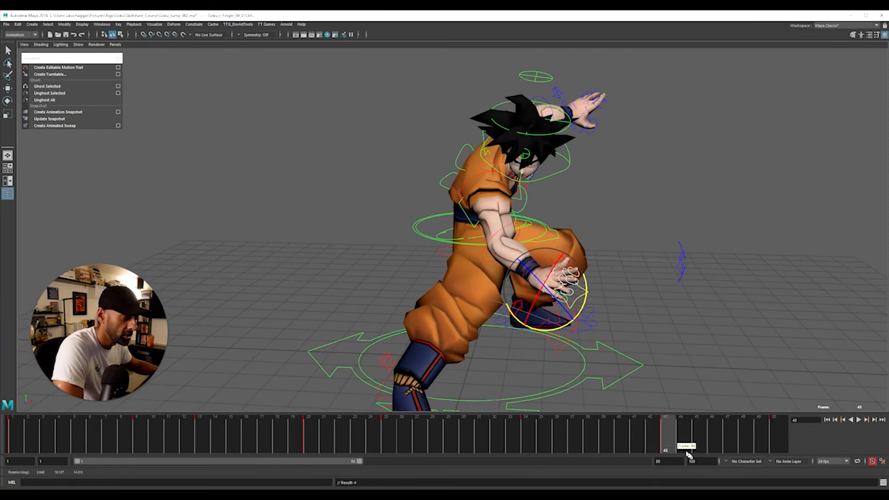
# - Deselect and hide the rig controls, then replay the landing from around frames 30 to 33 to examine the right hand
pyautogui.hotkey('alt', 'v')
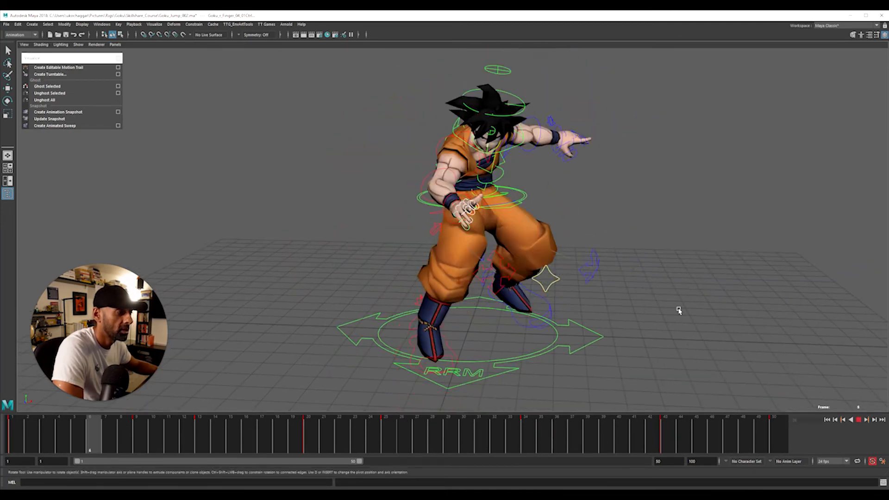
pyautogui.click(682, 318)
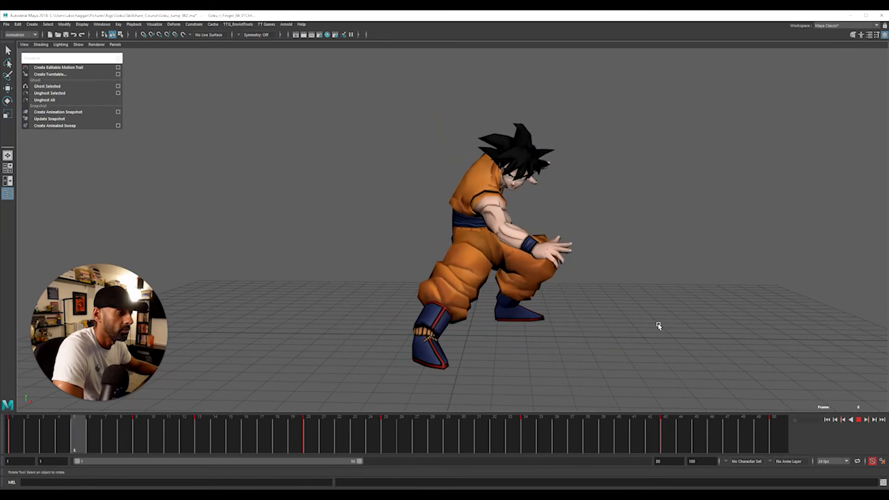
pyautogui.hotkey('alt', 'v')
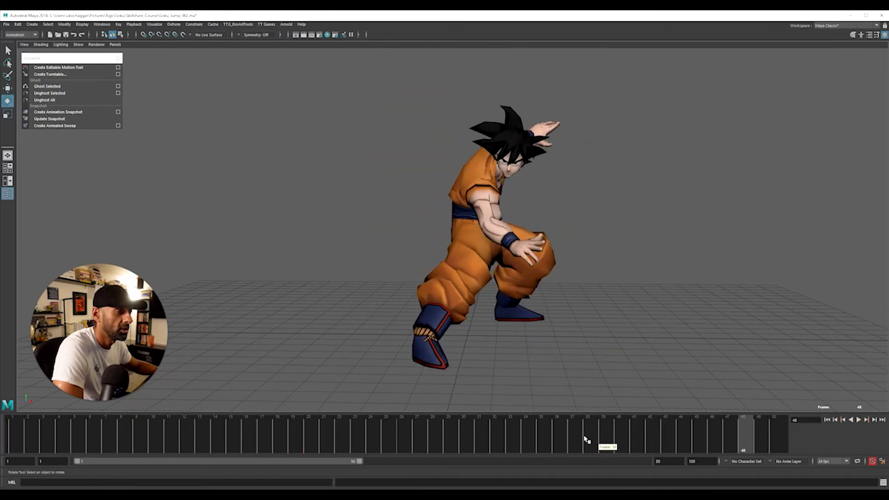
pyautogui.moveTo(584, 439); pyautogui.dragTo(462, 440)
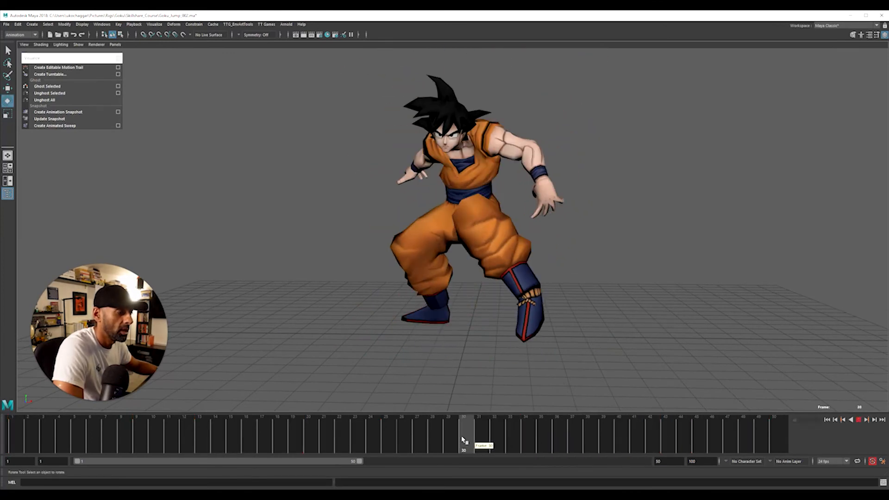
pyautogui.hotkey('alt', 'v')
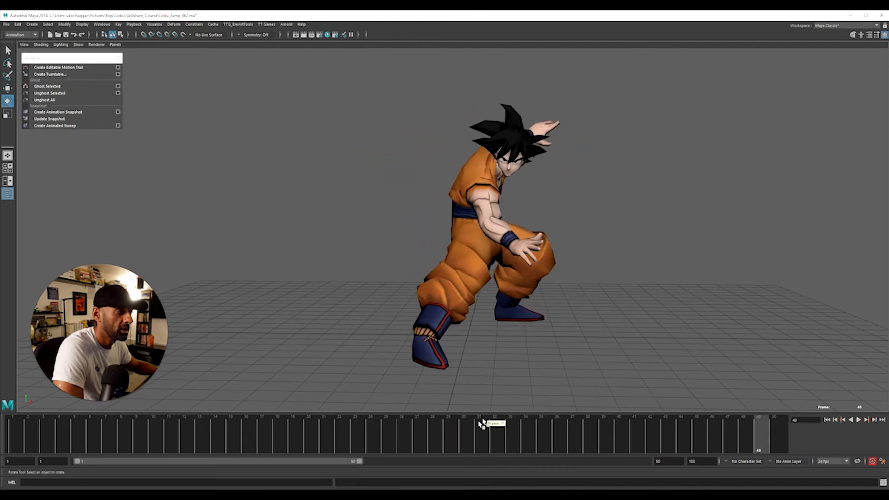
pyautogui.click(510, 444)
pyautogui.hotkey('alt', 'v')
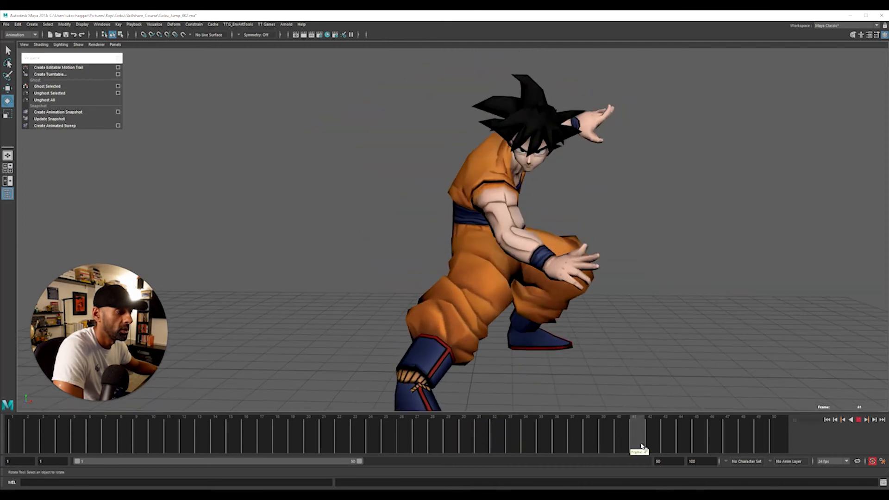
# - Rotate a right-hand finger control at frame 50 and scrub the landing from frame 43 to examine the pose
pyautogui.keyDown('alt'); pyautogui.moveTo(570, 349); pyautogui.dragTo(435, 278); pyautogui.keyUp('alt')
pyautogui.keyDown('alt'); pyautogui.moveTo(434, 278); pyautogui.dragTo(522, 274, button='right'); pyautogui.keyUp('alt')
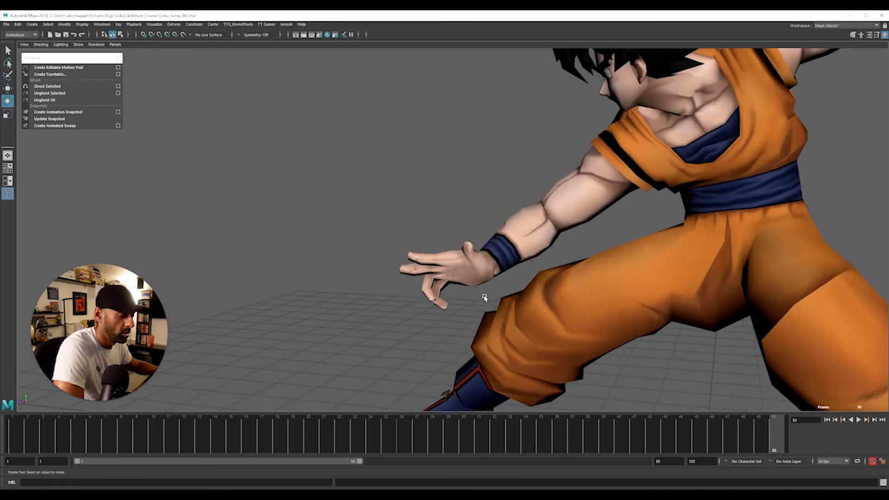
pyautogui.keyDown('alt'); pyautogui.moveTo(484, 298); pyautogui.dragTo(560, 262); pyautogui.keyUp('alt')
pyautogui.click(442, 271)
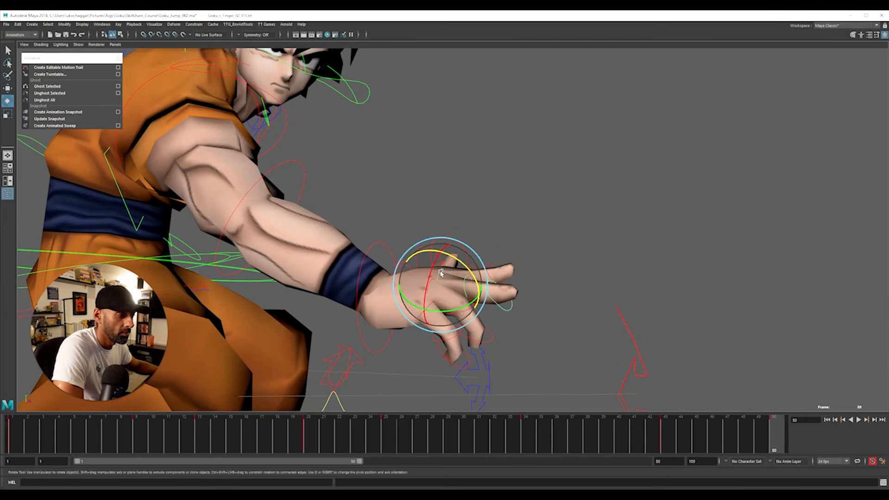
pyautogui.moveTo(474, 271); pyautogui.dragTo(484, 286)
pyautogui.moveTo(544, 306)
pyautogui.keyDown('alt'); pyautogui.mouseDown()
pyautogui.moveTo(353, 334)
pyautogui.moveTo(545, 312)
pyautogui.mouseUp(); pyautogui.keyUp('alt')
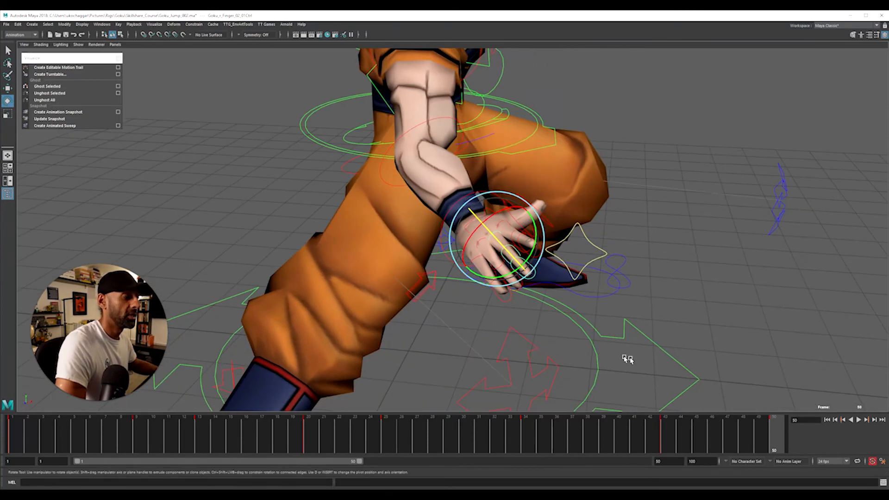
pyautogui.hotkey('alt', 'v')
pyautogui.hotkey('alt', 'v')
pyautogui.moveTo(667, 450); pyautogui.dragTo(774, 440)
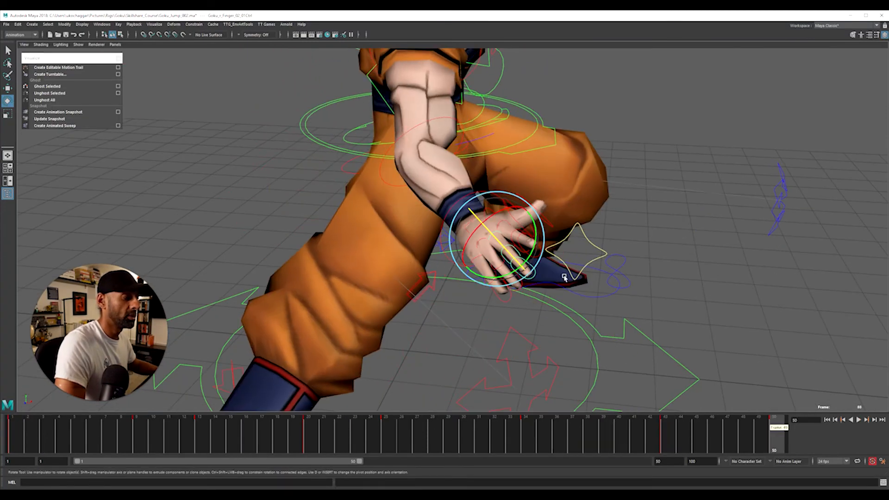
# - Select the controls of all four fingers on the right hand at frame 50, leaving out the thumb
pyautogui.press('q')
pyautogui.click(509, 211)
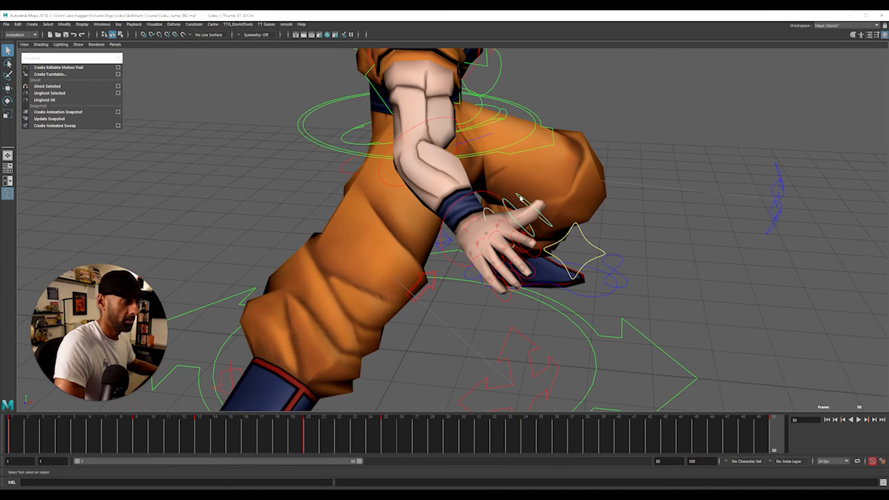
pyautogui.scroll(-1, 495, 213)
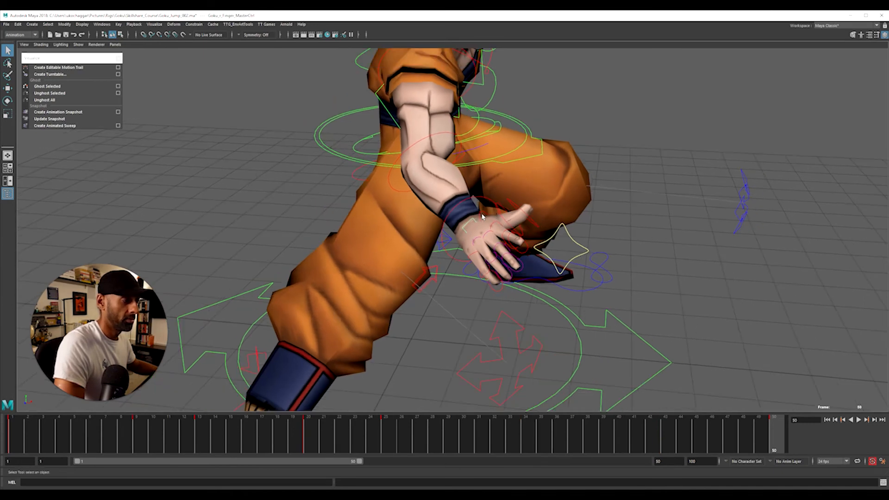
pyautogui.scroll(1, 453, 291)
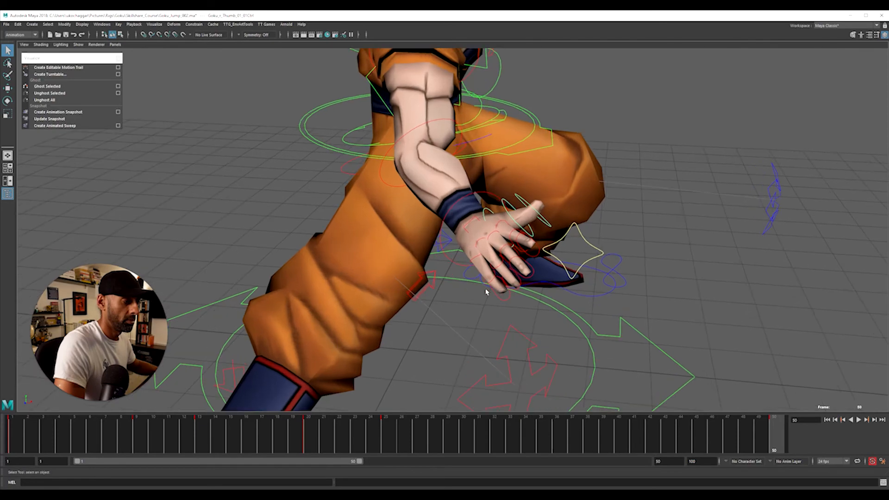
pyautogui.hotkey('alt', 'v')
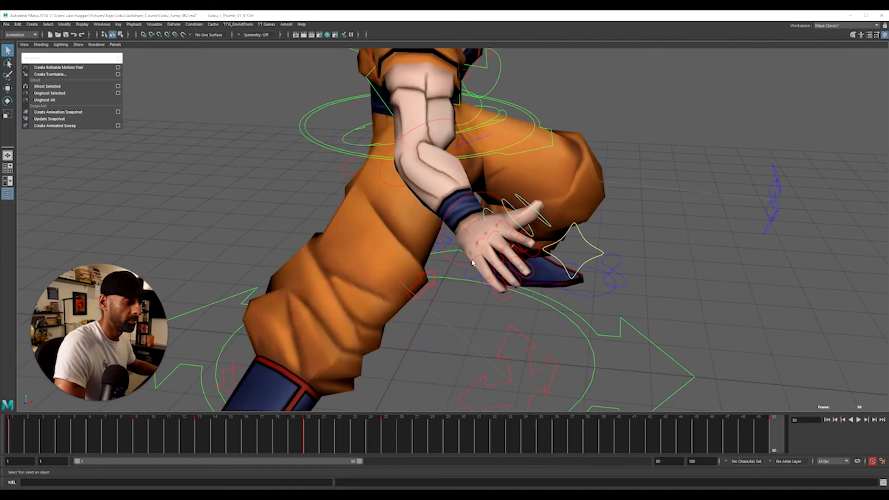
pyautogui.click(494, 282)
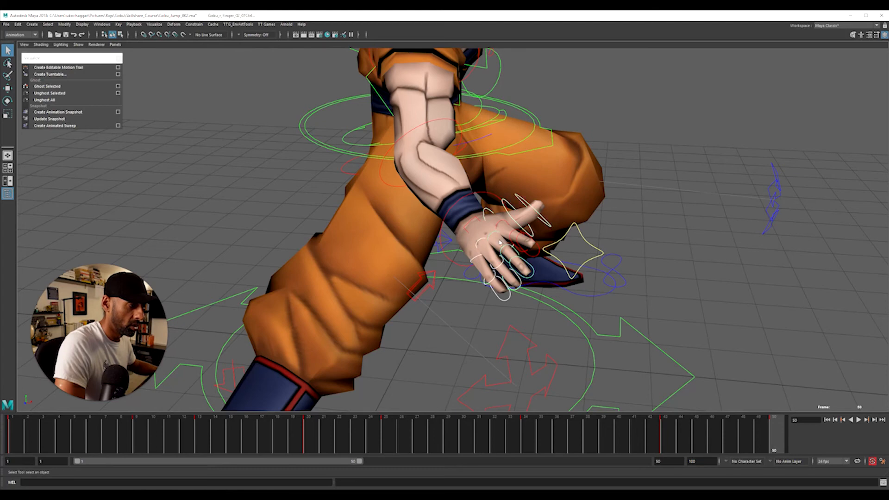
pyautogui.hotkey('ctrl', 'z')
pyautogui.keyDown('alt'); pyautogui.moveTo(498, 323); pyautogui.dragTo(547, 310); pyautogui.keyUp('alt')
pyautogui.keyDown('alt'); pyautogui.moveTo(546, 310); pyautogui.dragTo(599, 298, button='right'); pyautogui.keyUp('alt')
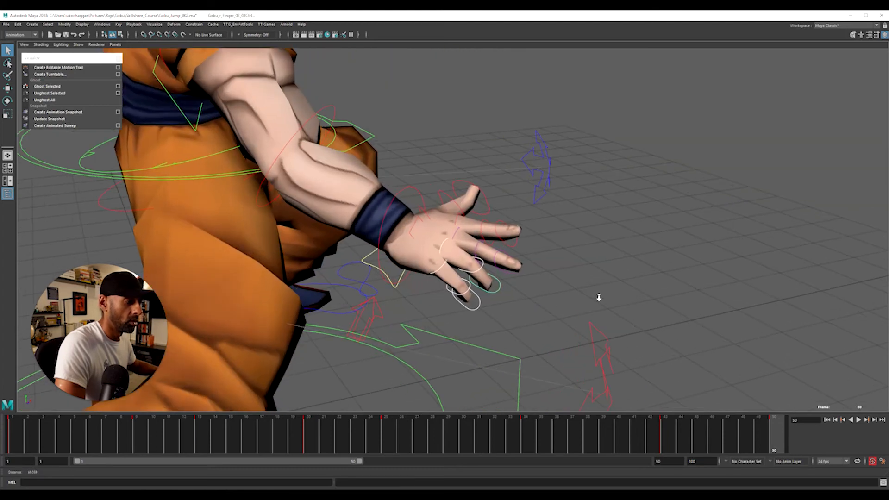
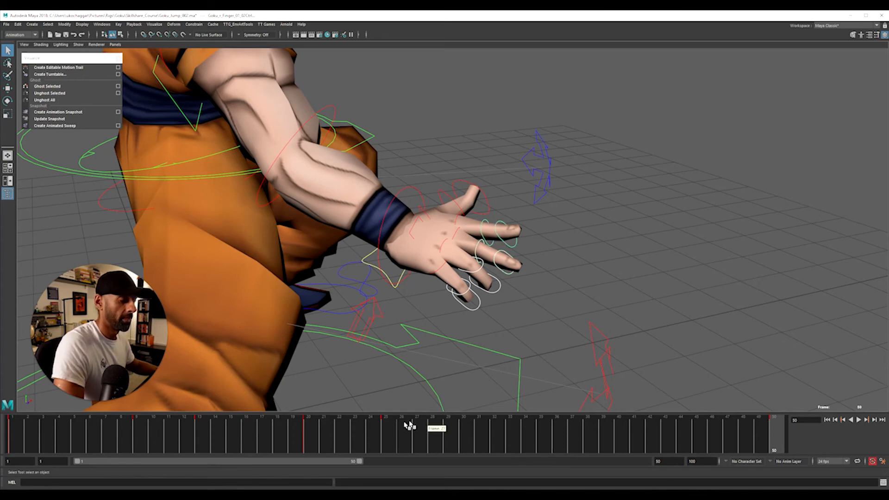
# - Check the landing at frames 25, 34 and 49, and return to frame 34 with the right finger controls ready for rotation
pyautogui.moveTo(373, 433); pyautogui.dragTo(391, 435)
pyautogui.click(534, 436)
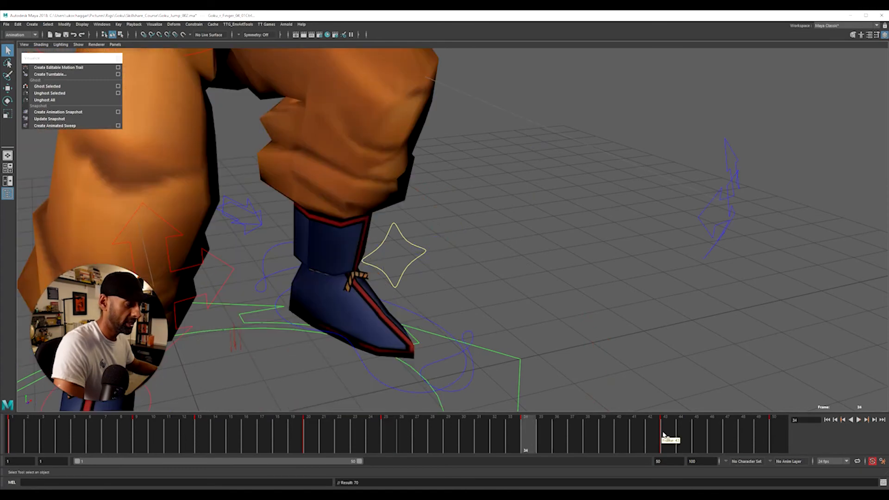
pyautogui.moveTo(663, 436); pyautogui.dragTo(754, 450)
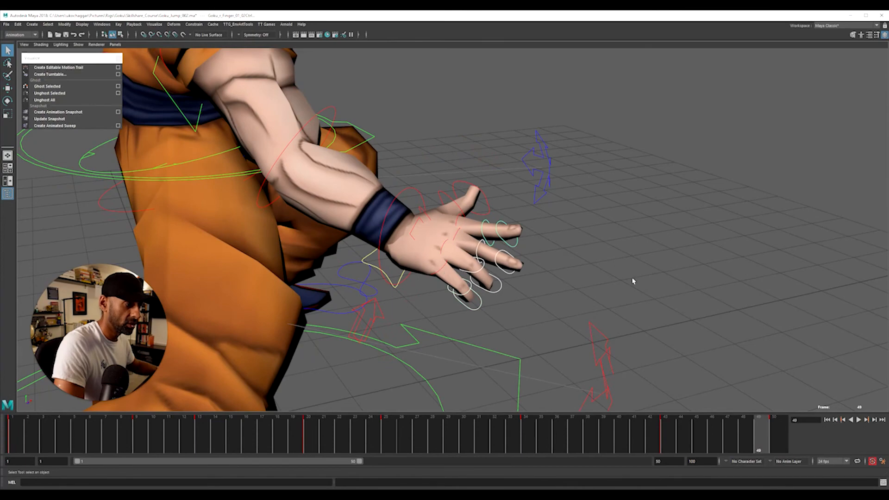
pyautogui.keyDown('alt'); pyautogui.moveTo(634, 281); pyautogui.dragTo(441, 302, button='right'); pyautogui.keyUp('alt')
pyautogui.keyDown('alt'); pyautogui.moveTo(441, 301); pyautogui.dragTo(371, 304); pyautogui.keyUp('alt')
pyautogui.moveTo(448, 450); pyautogui.dragTo(527, 437)
pyautogui.keyDown('alt'); pyautogui.moveTo(534, 393); pyautogui.dragTo(324, 278, button='right'); pyautogui.keyUp('alt')
pyautogui.keyDown('alt'); pyautogui.moveTo(296, 253); pyautogui.dragTo(399, 244); pyautogui.keyUp('alt')
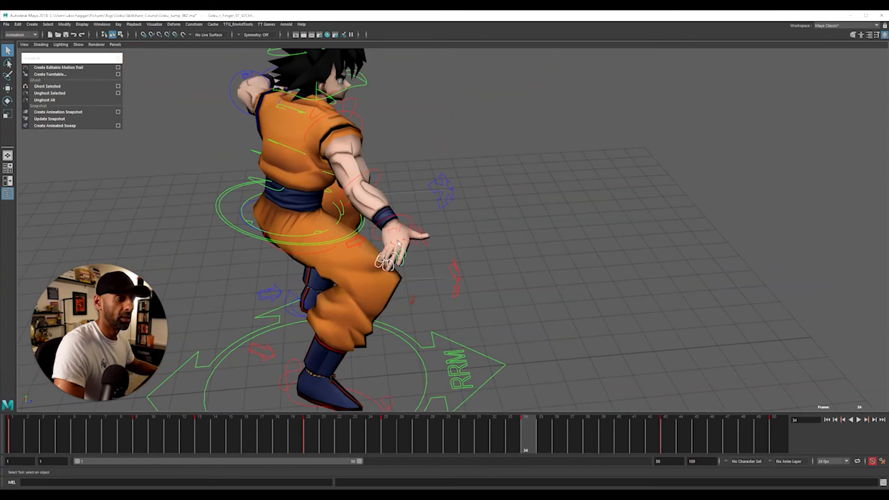
pyautogui.click(400, 243)
pyautogui.press('e')
pyautogui.scroll(3, 399, 244)
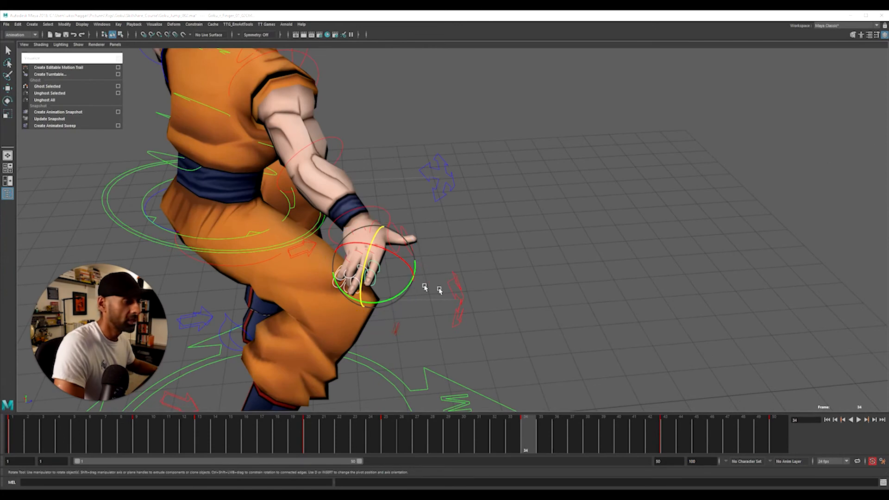
pyautogui.moveTo(404, 293); pyautogui.dragTo(400, 295)
pyautogui.press('s')
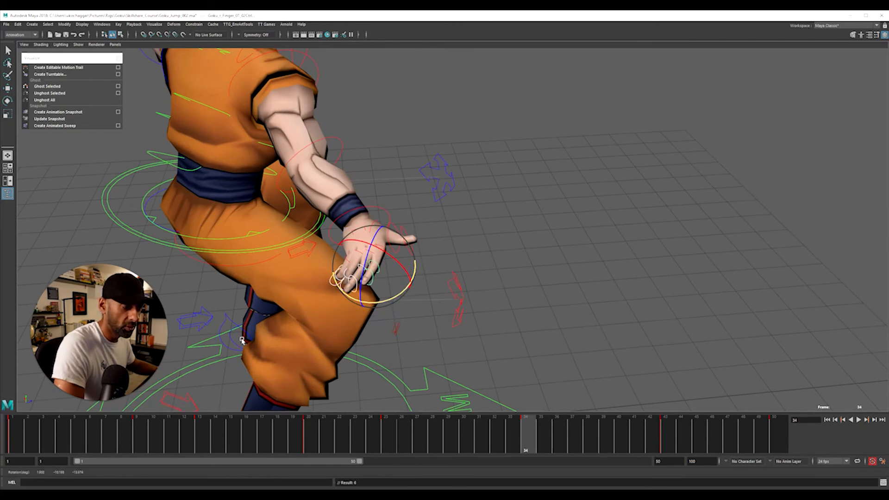
pyautogui.keyDown('alt'); pyautogui.moveTo(401, 293); pyautogui.dragTo(573, 275, button='right'); pyautogui.keyUp('alt')
pyautogui.hotkey('ctrl', 'z')
pyautogui.keyDown('alt'); pyautogui.moveTo(574, 276); pyautogui.dragTo(438, 263); pyautogui.keyUp('alt')
pyautogui.hotkey('ctrl', 'z')
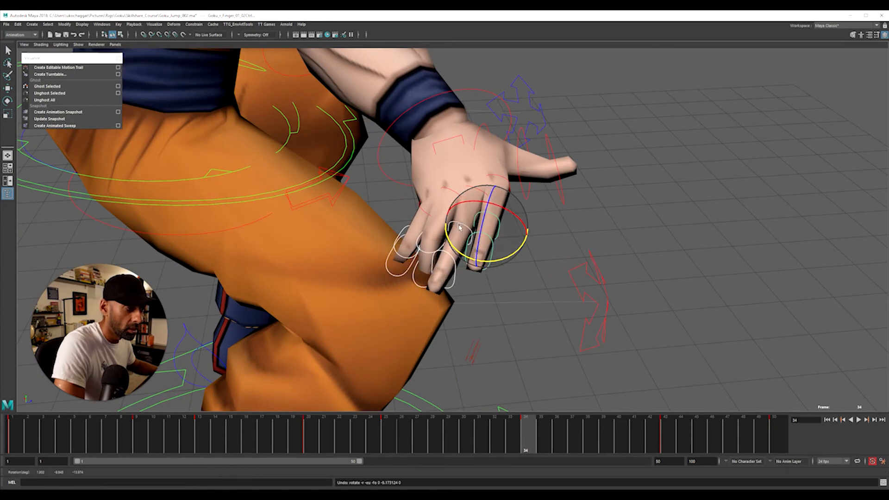
# - Rotate the selected right finger controls at frame 34 to curl the fingers, and adjust their rotation at frame 43
pyautogui.moveTo(471, 202); pyautogui.dragTo(480, 205)
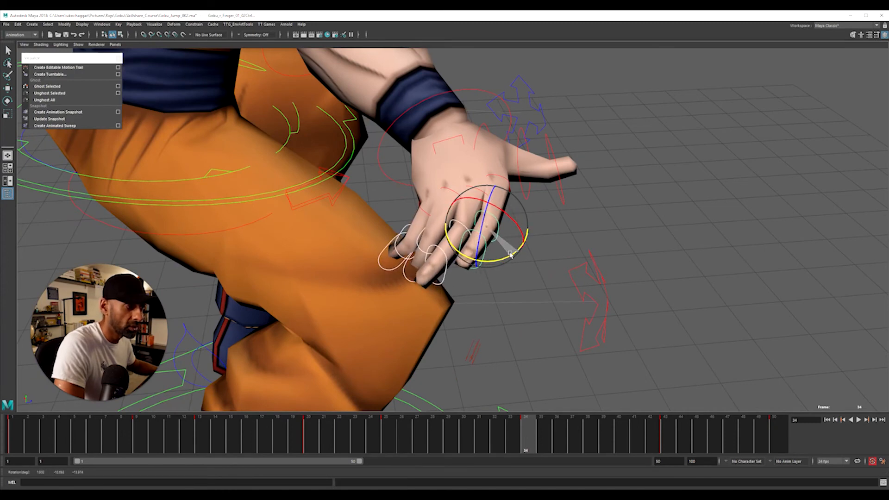
pyautogui.keyDown('alt'); pyautogui.moveTo(536, 281); pyautogui.dragTo(509, 287, button='right'); pyautogui.keyUp('alt')
pyautogui.moveTo(533, 441); pyautogui.dragTo(666, 443)
pyautogui.keyDown('alt'); pyautogui.moveTo(588, 329); pyautogui.dragTo(477, 324); pyautogui.keyUp('alt')
pyautogui.keyDown('alt'); pyautogui.moveTo(477, 325); pyautogui.dragTo(494, 321, button='right'); pyautogui.keyUp('alt')
pyautogui.keyDown('alt'); pyautogui.moveTo(493, 321); pyautogui.dragTo(526, 264); pyautogui.keyUp('alt')
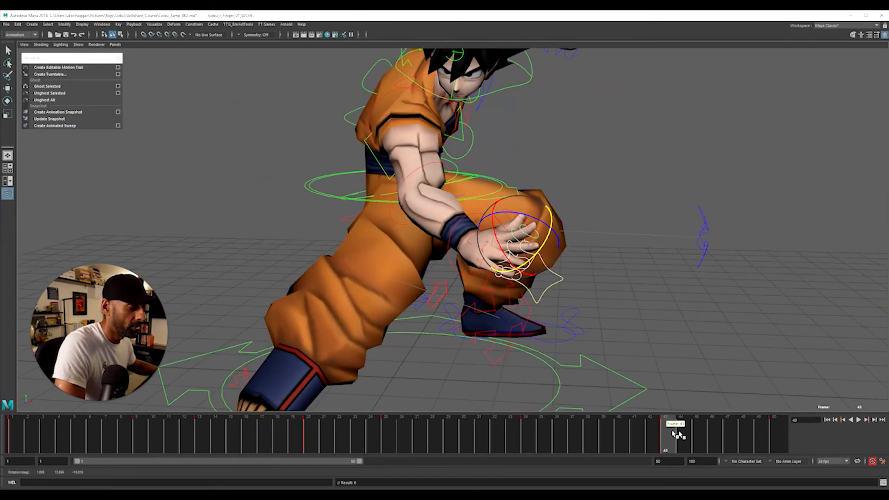
# - Replay the whole jump from frame 1 to examine the right fingers' motion from farther away and close up
pyautogui.hotkey('alt', 'v')
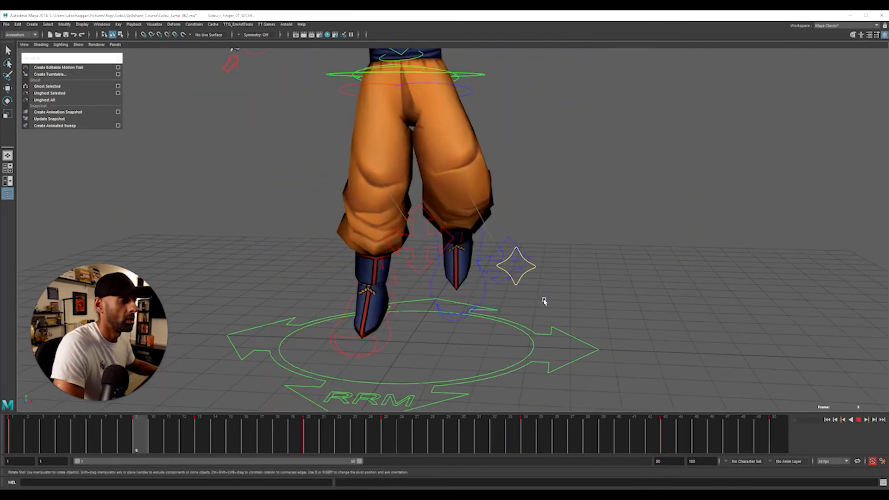
pyautogui.keyDown('alt'); pyautogui.moveTo(565, 298); pyautogui.dragTo(406, 315, button='right'); pyautogui.keyUp('alt')
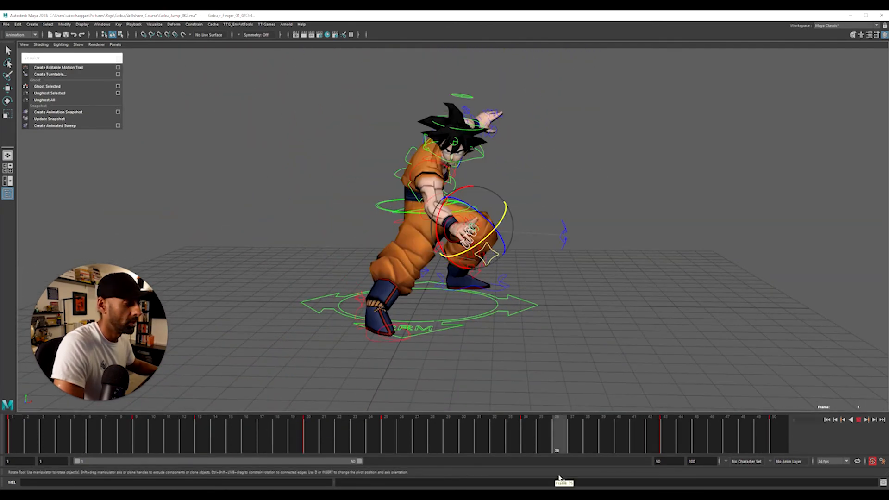
pyautogui.click(20, 422)
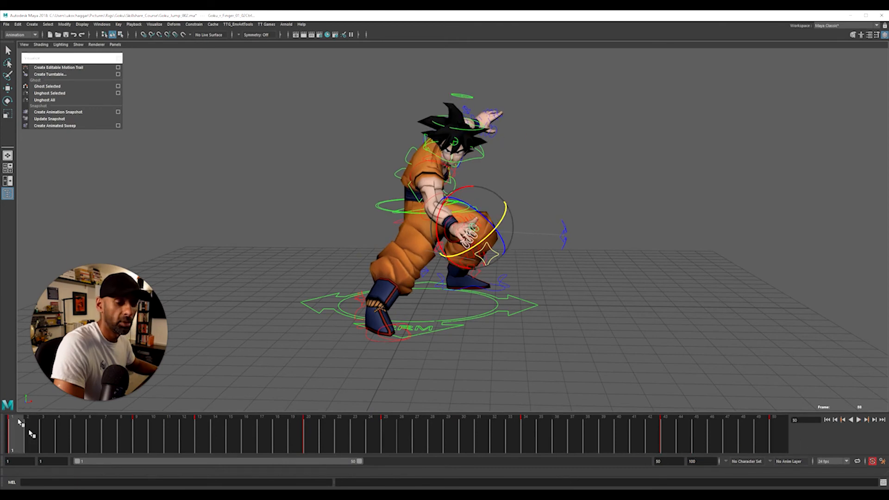
pyautogui.hotkey('alt', 'v')
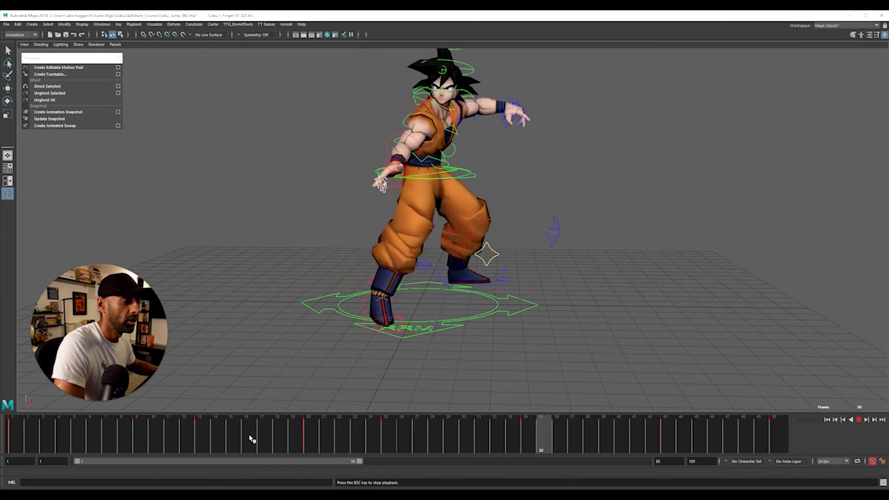
pyautogui.keyDown('alt'); pyautogui.moveTo(253, 407); pyautogui.dragTo(489, 379, button='right'); pyautogui.keyUp('alt')
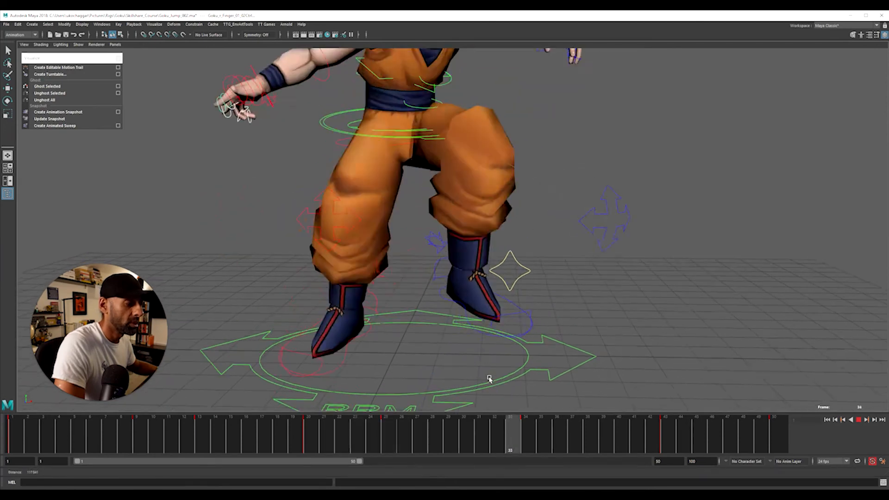
pyautogui.hotkey('alt', 'shift', 'v')
# - Select a right finger control, scrub between frames 50 and 40 and play the animation to examine the hand
pyautogui.press('e')
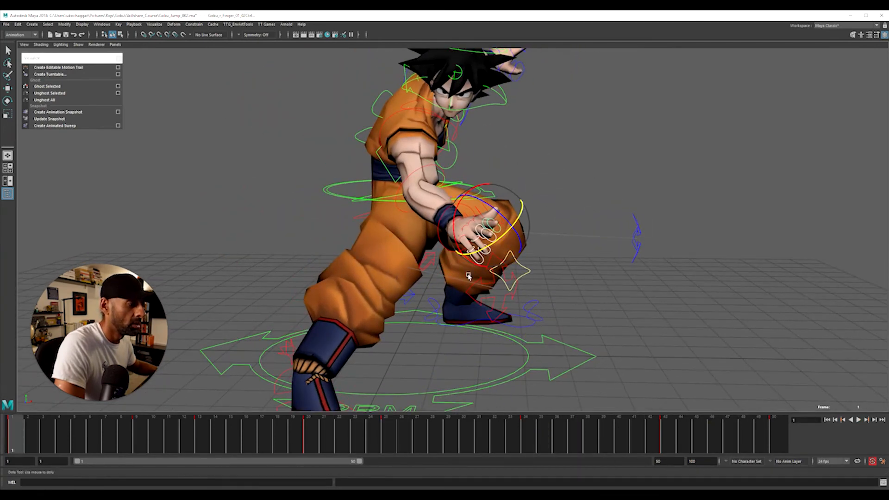
pyautogui.keyDown('alt'); pyautogui.moveTo(468, 276); pyautogui.dragTo(529, 244, button='right'); pyautogui.keyUp('alt')
pyautogui.click(602, 239)
pyautogui.click(477, 218)
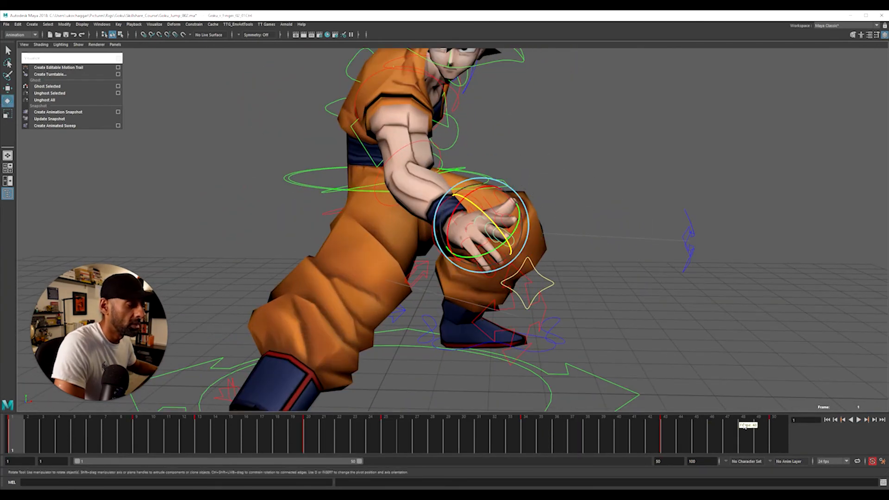
pyautogui.click(766, 436)
pyautogui.moveTo(777, 439); pyautogui.dragTo(620, 451)
pyautogui.hotkey('alt', 'v')
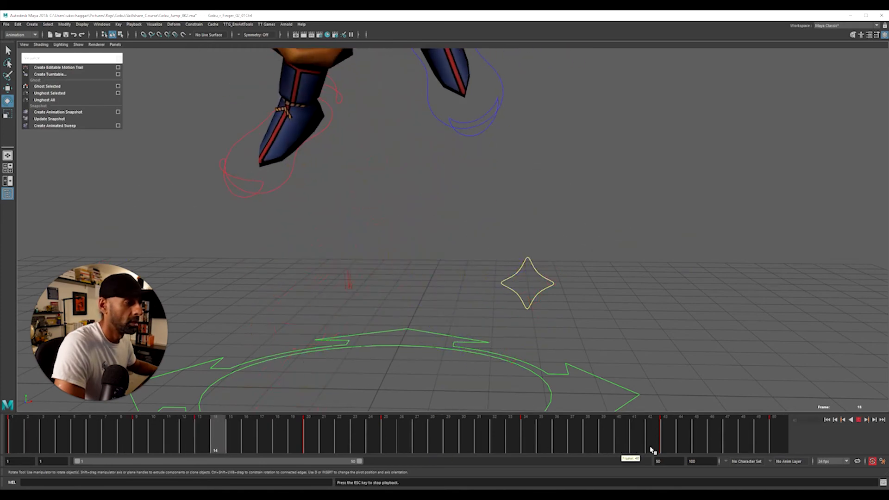
pyautogui.hotkey('alt', 'v')
# - Select the right thumb's controls and step through the keyframes from frame 25 to frame 50
pyautogui.click(774, 451)
pyautogui.keyDown('alt'); pyautogui.moveTo(529, 264); pyautogui.dragTo(576, 263, button='right'); pyautogui.keyUp('alt')
pyautogui.keyDown('alt'); pyautogui.moveTo(576, 263); pyautogui.dragTo(609, 242); pyautogui.keyUp('alt')
pyautogui.press('q')
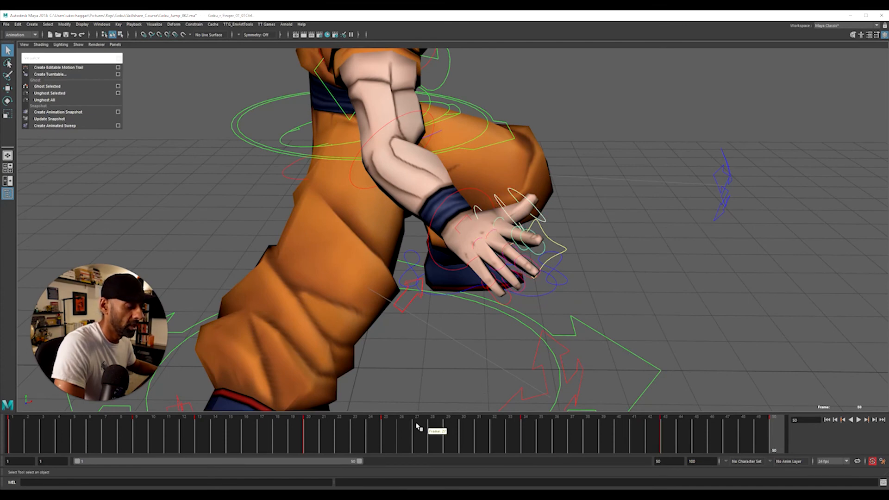
pyautogui.click(390, 443)
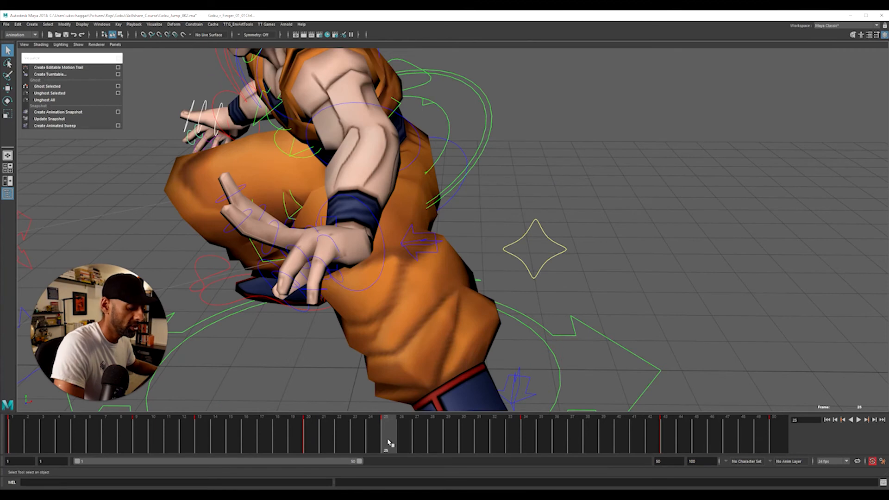
pyautogui.press('.')
pyautogui.press('.')
pyautogui.press('.')
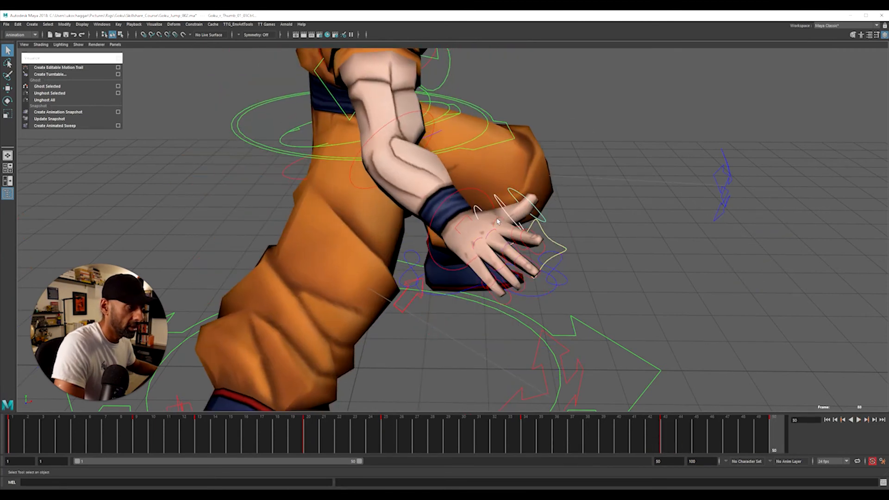
# - Rotate the right thumb controls at frame 34 and set a key on them
pyautogui.moveTo(155, 449); pyautogui.dragTo(386, 447)
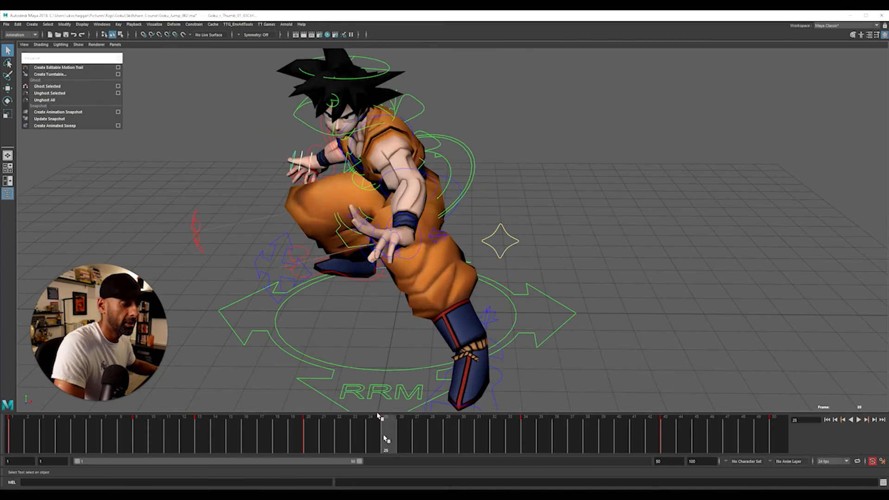
pyautogui.click(527, 435)
pyautogui.keyDown('alt'); pyautogui.moveTo(486, 365); pyautogui.dragTo(455, 324); pyautogui.keyUp('alt')
pyautogui.press('e')
pyautogui.moveTo(472, 204); pyautogui.dragTo(461, 204)
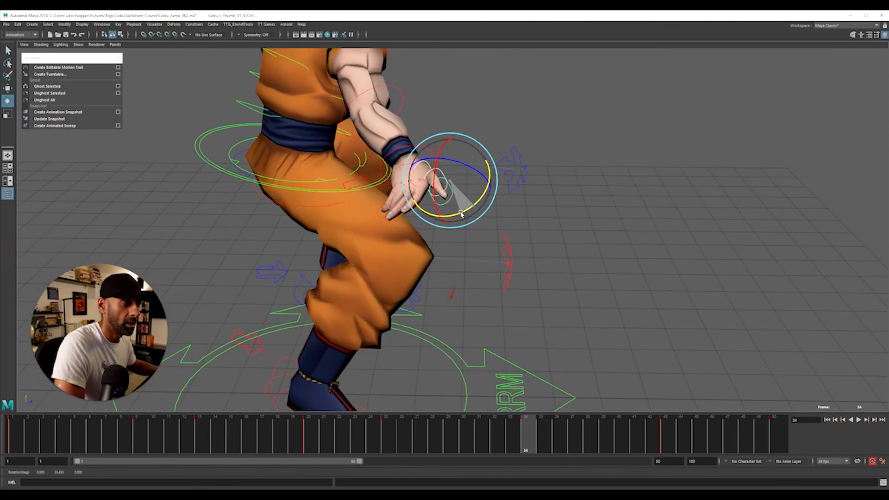
pyautogui.press('s')
# - Adjust the right thumb controls' rotation at frame 43 and scrub the timeline to examine the thumb
pyautogui.moveTo(558, 440); pyautogui.dragTo(665, 442)
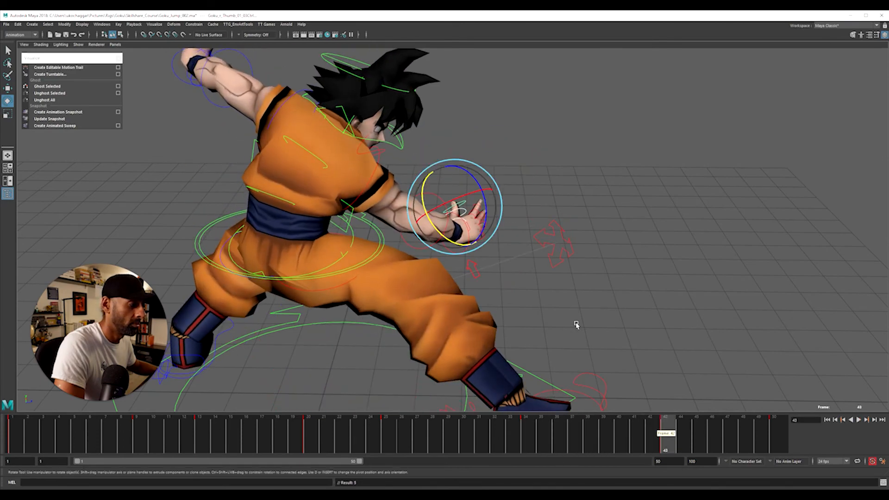
pyautogui.keyDown('alt'); pyautogui.moveTo(575, 324); pyautogui.dragTo(531, 258); pyautogui.keyUp('alt')
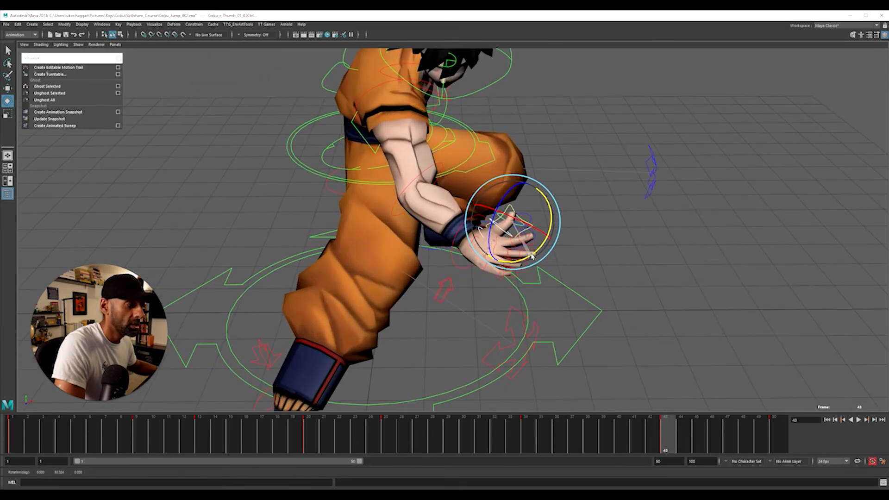
pyautogui.moveTo(666, 424); pyautogui.dragTo(538, 346)
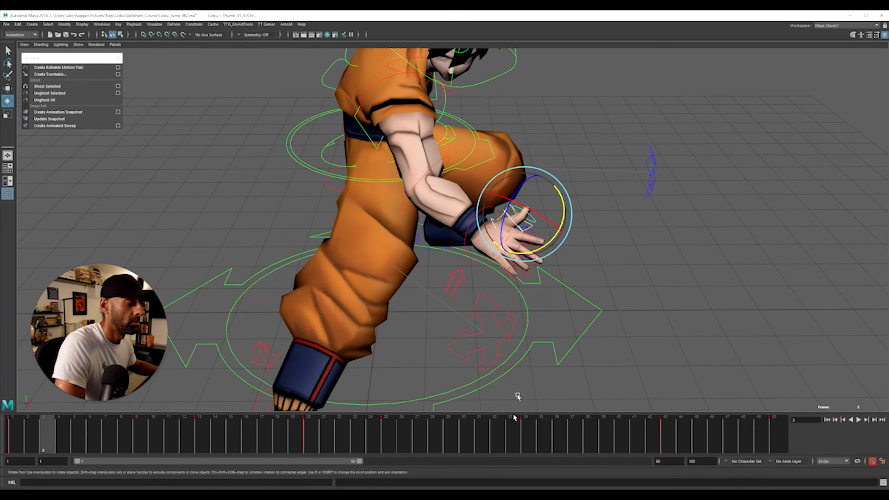
# - Go to frame 50, select the right Finger_02 controls and shift their keys from frame 25 to 50 one frame later
pyautogui.moveTo(515, 429); pyautogui.dragTo(771, 431)
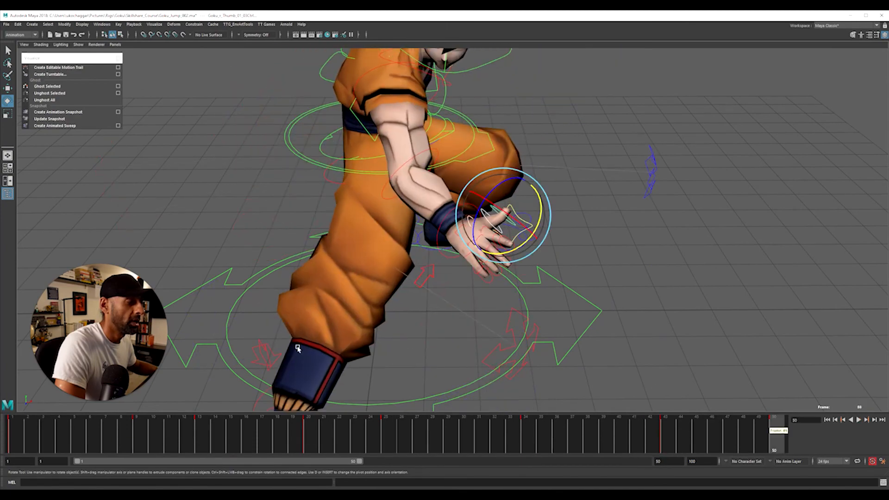
pyautogui.keyDown('alt'); pyautogui.moveTo(298, 348); pyautogui.dragTo(500, 309); pyautogui.keyUp('alt')
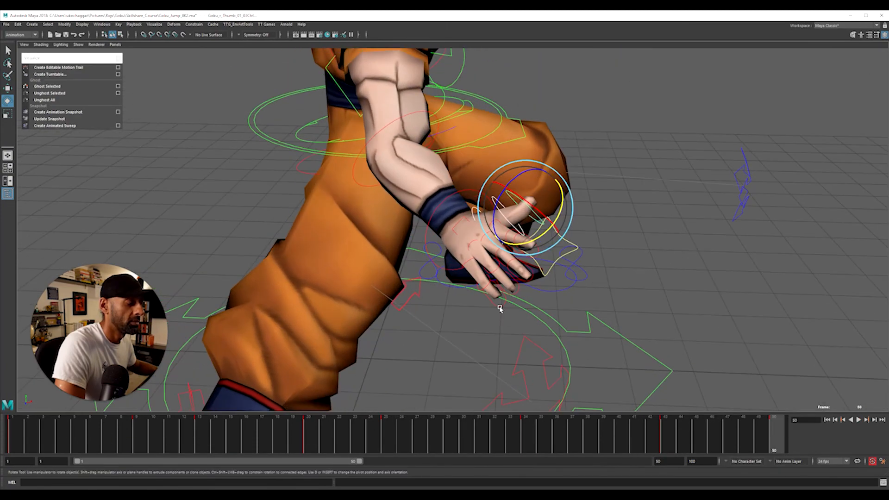
pyautogui.click(497, 249)
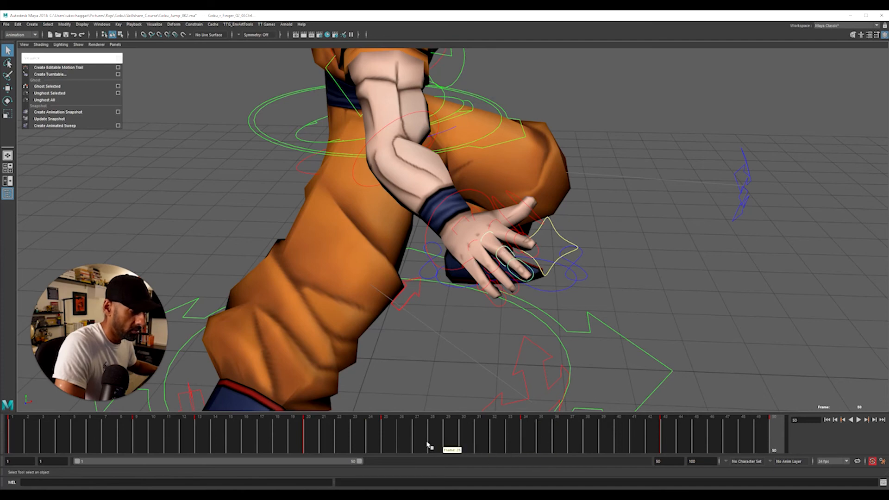
pyautogui.keyDown('shift'); pyautogui.moveTo(389, 441); pyautogui.dragTo(786, 442); pyautogui.keyUp('shift')
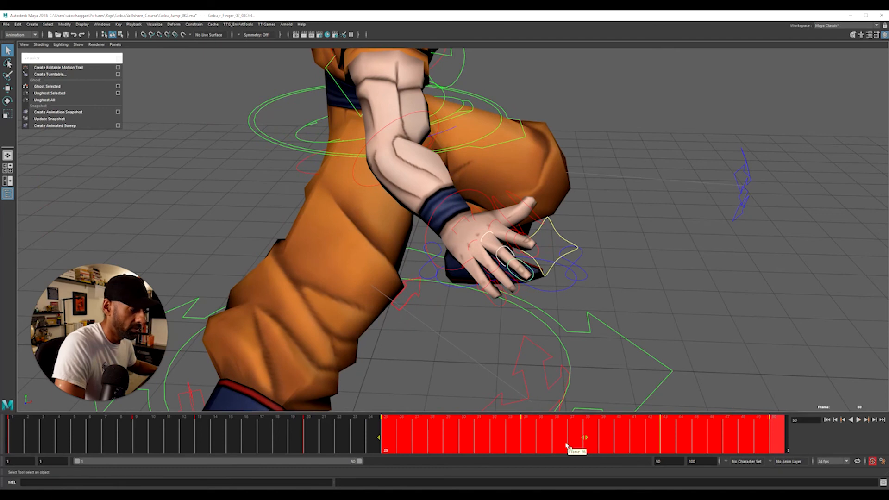
pyautogui.moveTo(583, 441); pyautogui.dragTo(591, 442)
# - Select the right Finger_03 controls and shift their keys from frame 25 onward two frames later
pyautogui.click(476, 250)
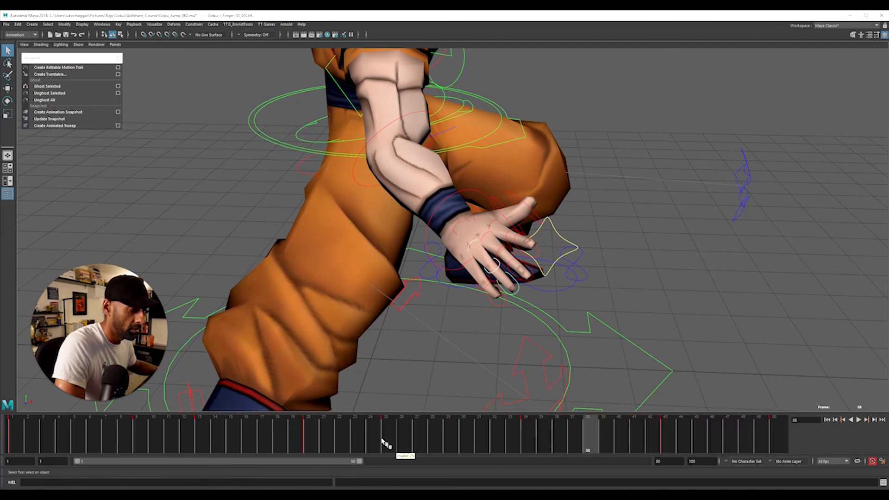
pyautogui.keyDown('shift'); pyautogui.moveTo(383, 442); pyautogui.dragTo(786, 441); pyautogui.keyUp('shift')
pyautogui.moveTo(575, 441); pyautogui.dragTo(607, 440)
# - Select the right Finger_04 controls and shift their keys from frame 25 onward three frames later
pyautogui.click(481, 288)
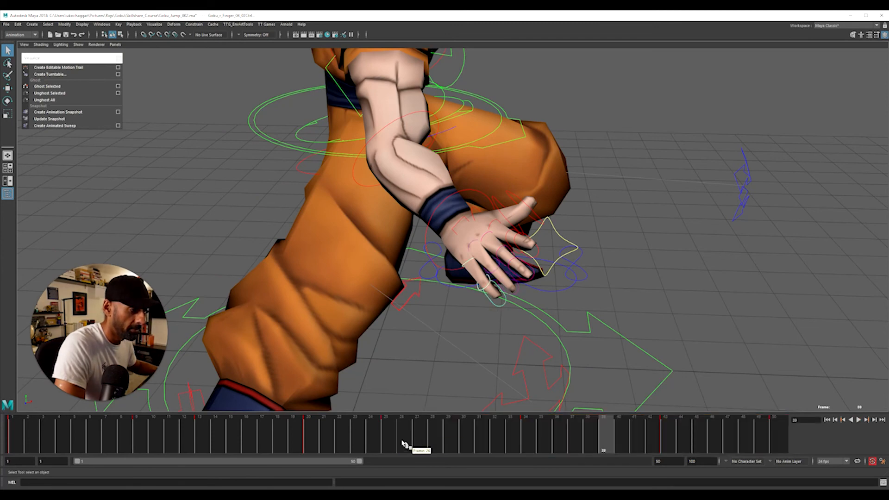
pyautogui.keyDown('shift'); pyautogui.moveTo(371, 442); pyautogui.dragTo(876, 442); pyautogui.keyUp('shift')
pyautogui.moveTo(594, 441); pyautogui.dragTo(621, 441)
pyautogui.click(618, 441)
# - Play the jump animation with the rig controls hidden and examine the offset finger motion from several angles
pyautogui.hotkey('alt', 'v')
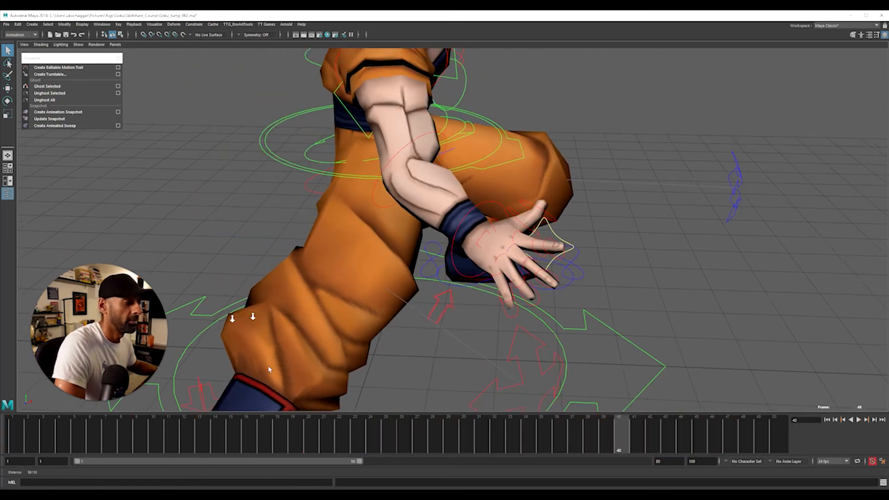
pyautogui.scroll(-5, 602, 320)
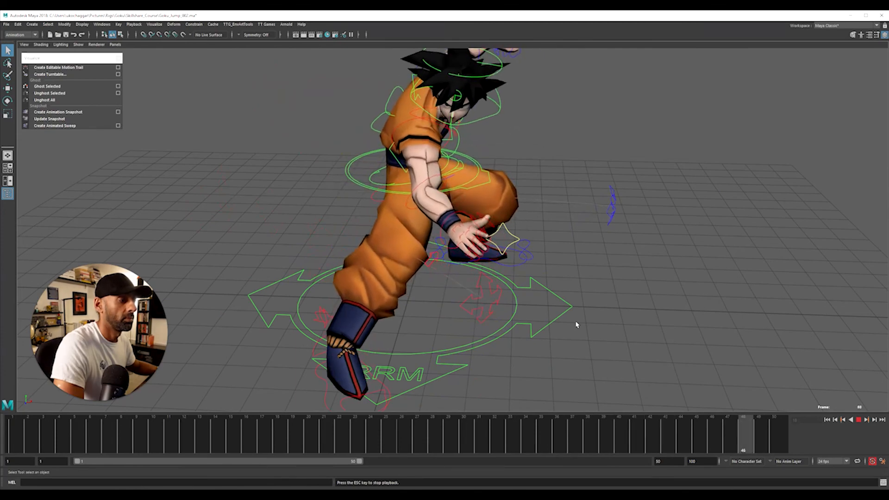
pyautogui.keyDown('alt'); pyautogui.moveTo(576, 324); pyautogui.dragTo(574, 304); pyautogui.keyUp('alt')
pyautogui.keyDown('alt'); pyautogui.moveTo(574, 307); pyautogui.dragTo(373, 321, button='right'); pyautogui.keyUp('alt')
pyautogui.keyDown('alt'); pyautogui.moveTo(373, 322); pyautogui.dragTo(392, 307); pyautogui.keyUp('alt')
pyautogui.keyDown('alt'); pyautogui.moveTo(466, 309); pyautogui.dragTo(391, 312); pyautogui.keyUp('alt')
pyautogui.hotkey('alt', '1')
pyautogui.keyDown('alt'); pyautogui.moveTo(420, 320); pyautogui.dragTo(477, 323, button='right'); pyautogui.keyUp('alt')
pyautogui.keyDown('alt'); pyautogui.moveTo(477, 323); pyautogui.dragTo(402, 341); pyautogui.keyUp('alt')
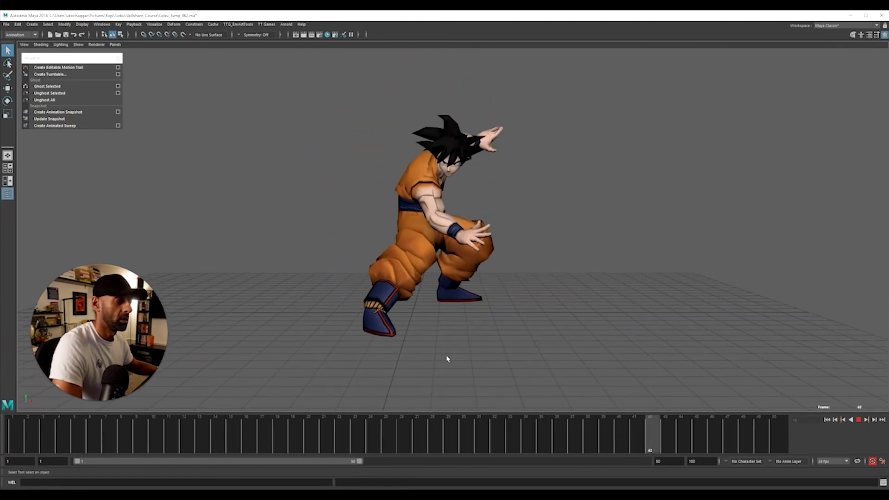
pyautogui.keyDown('alt'); pyautogui.moveTo(433, 363); pyautogui.dragTo(447, 343); pyautogui.keyUp('alt')
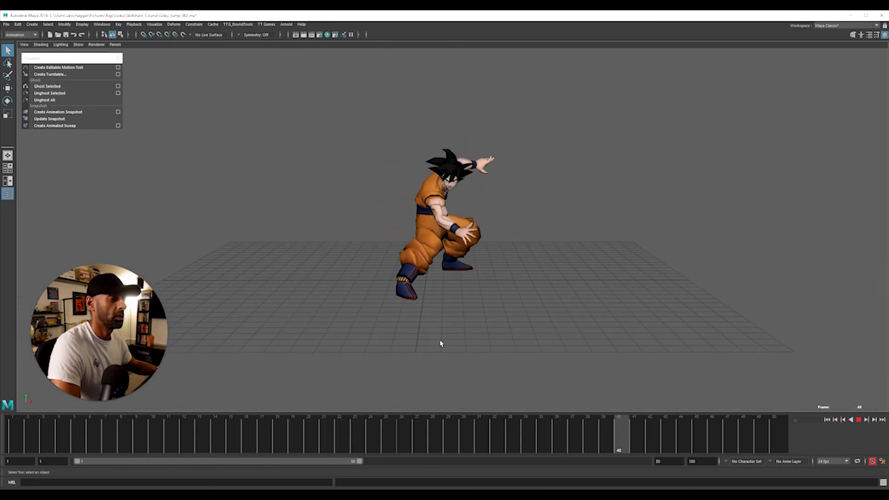
pyautogui.keyDown('alt'); pyautogui.moveTo(387, 348); pyautogui.dragTo(516, 339, button='right'); pyautogui.keyUp('alt')
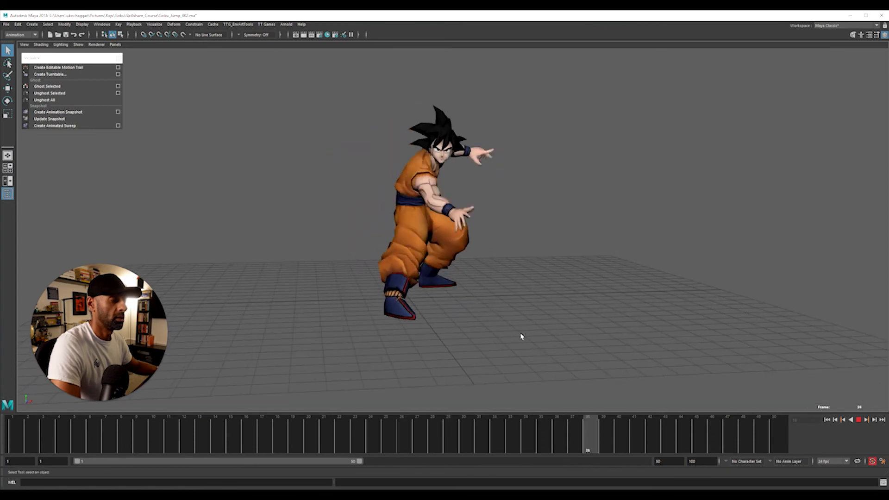
# - Go to frame 47, show the rig controls and open the right finger controls' curves in the Graph Editor
pyautogui.moveTo(505, 429); pyautogui.dragTo(732, 429)
pyautogui.keyDown('alt'); pyautogui.moveTo(639, 327); pyautogui.dragTo(701, 320, button='right'); pyautogui.keyUp('alt')
pyautogui.keyDown('alt'); pyautogui.moveTo(352, 342); pyautogui.dragTo(469, 347, button='right'); pyautogui.keyUp('alt')
pyautogui.hotkey('alt', '1')
pyautogui.keyDown('alt'); pyautogui.moveTo(388, 329); pyautogui.dragTo(514, 330, button='right'); pyautogui.keyUp('alt')
pyautogui.keyDown('alt'); pyautogui.moveTo(515, 332); pyautogui.dragTo(462, 319, button='middle'); pyautogui.keyUp('alt')
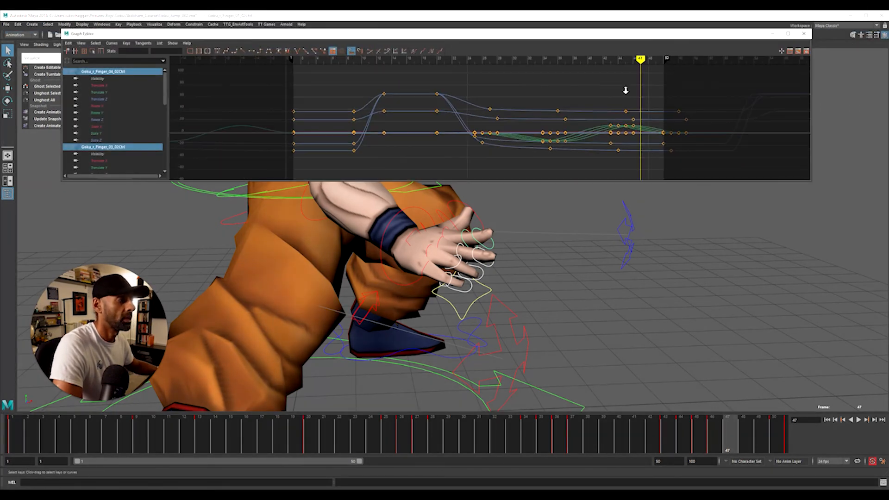
# - Try shifting the right finger controls' curve keys from frame 34 onward one frame later
pyautogui.keyDown('alt'); pyautogui.moveTo(626, 90); pyautogui.dragTo(611, 89, button='middle'); pyautogui.keyUp('alt')
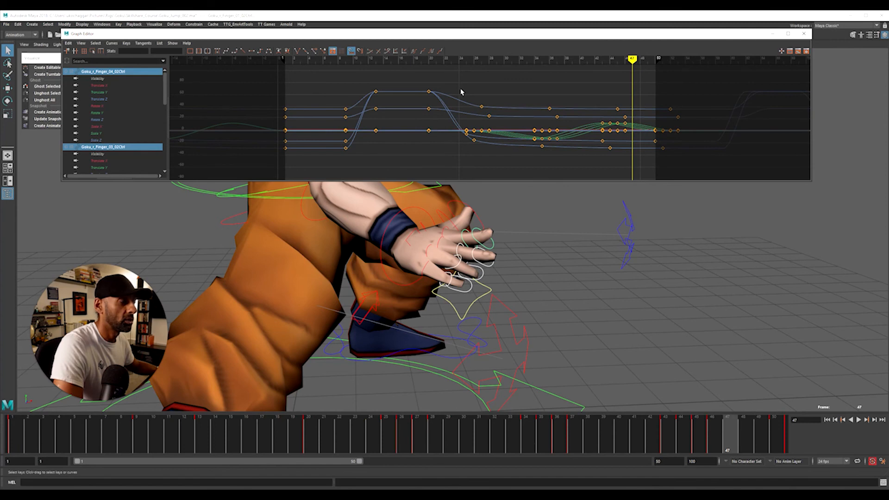
pyautogui.moveTo(494, 122); pyautogui.dragTo(659, 162)
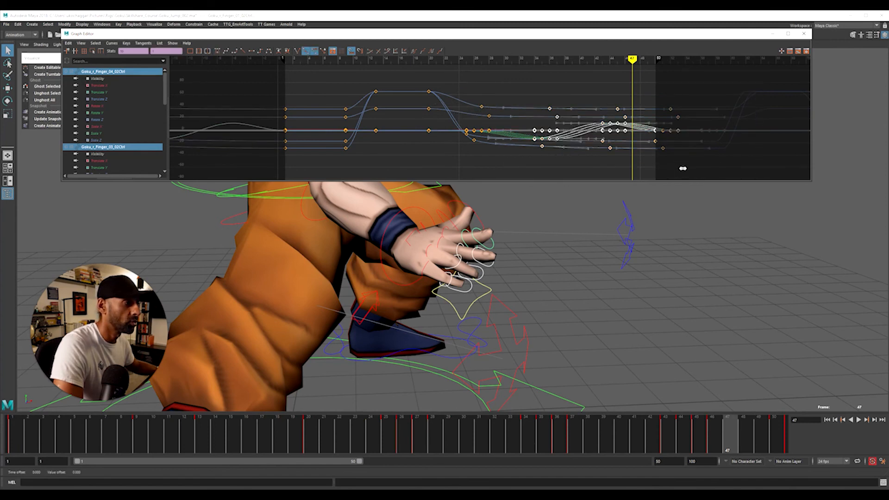
pyautogui.keyDown('shift'); pyautogui.moveTo(683, 168); pyautogui.dragTo(685, 169, button='middle'); pyautogui.keyUp('shift')
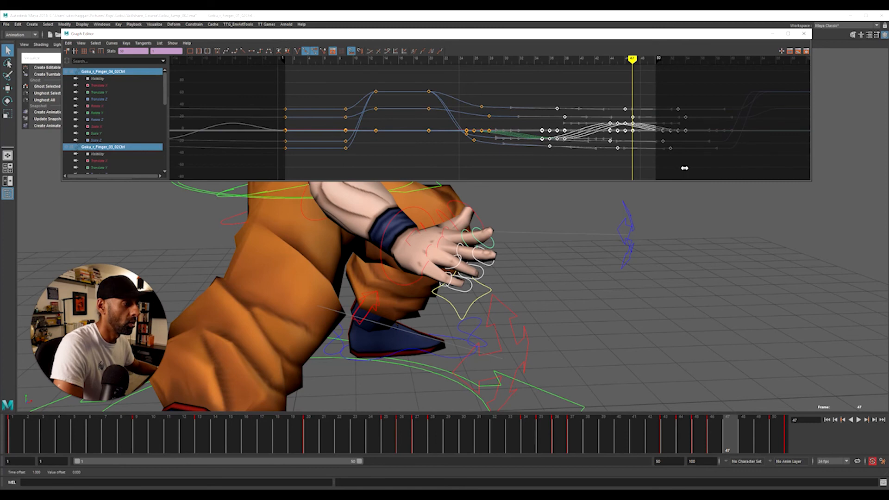
# - Select the tip controls of right Finger_04 and Finger_03 and shift their curve keys from frame 36 onward two frames later
pyautogui.click(471, 290)
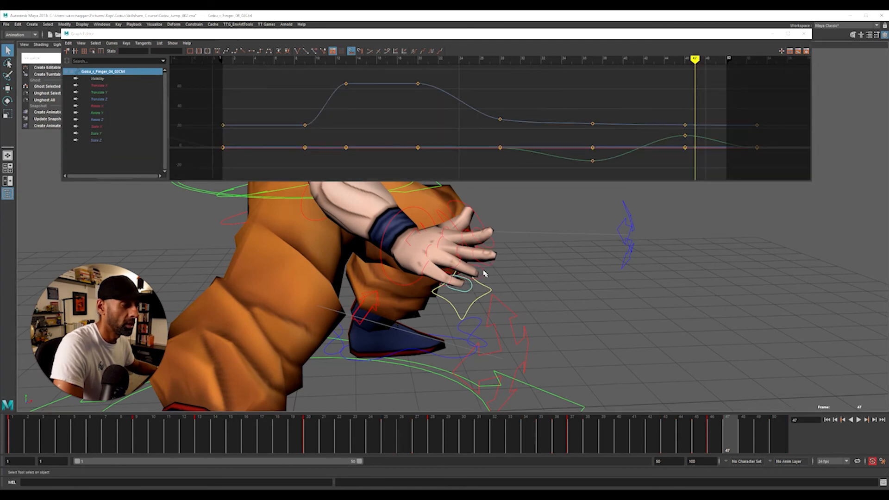
pyautogui.keyDown('shift'); pyautogui.click(485, 273); pyautogui.keyUp('shift')
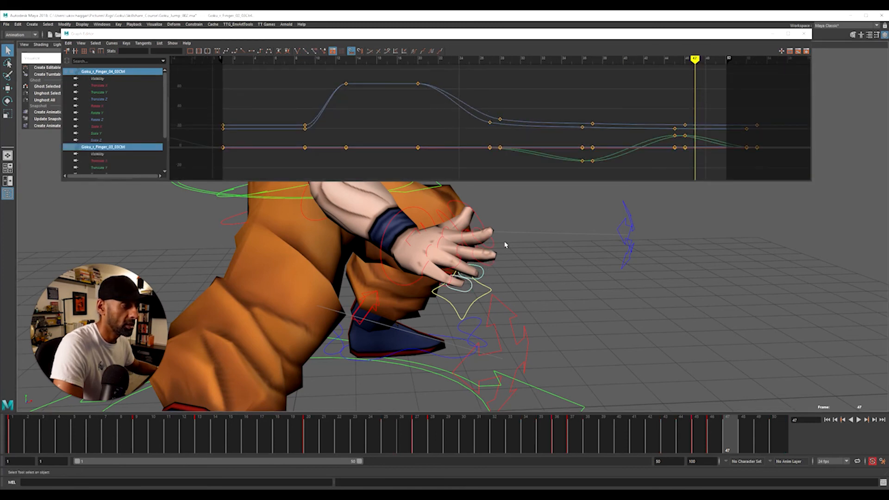
pyautogui.moveTo(615, 419); pyautogui.dragTo(510, 424)
pyautogui.moveTo(567, 100); pyautogui.dragTo(778, 177)
pyautogui.keyDown('shift'); pyautogui.moveTo(721, 176); pyautogui.dragTo(742, 174, button='middle'); pyautogui.keyUp('shift')
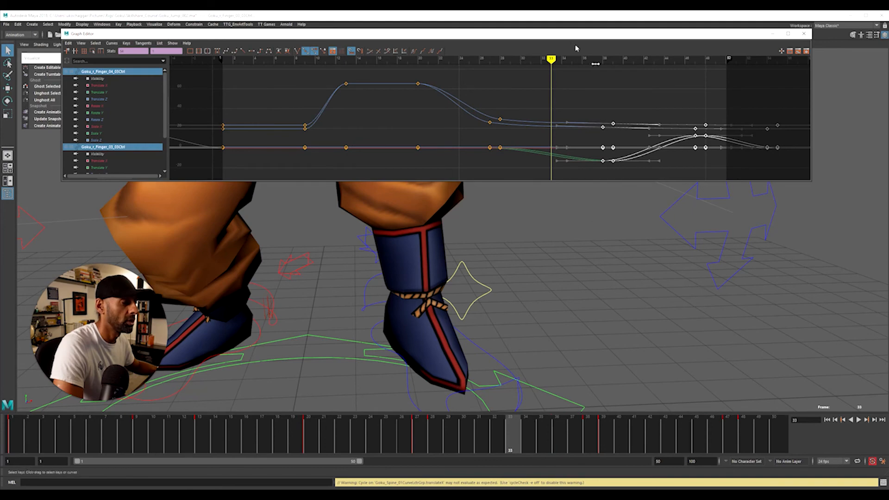
pyautogui.moveTo(573, 33); pyautogui.dragTo(888, 63)
# - Play the animation with the rig controls hidden to check the finger motion on the whole character
pyautogui.keyDown('alt'); pyautogui.moveTo(563, 284); pyautogui.dragTo(278, 262, button='right'); pyautogui.keyUp('alt')
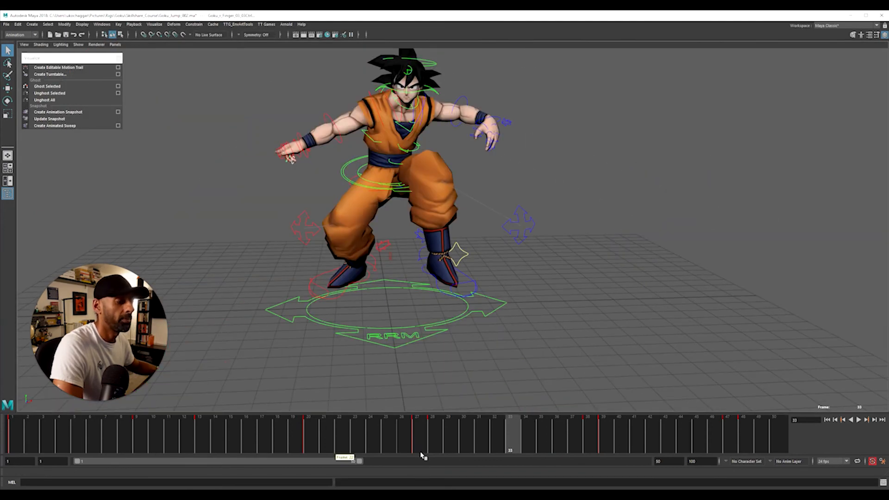
pyautogui.click(416, 444)
pyautogui.hotkey('alt', 'v')
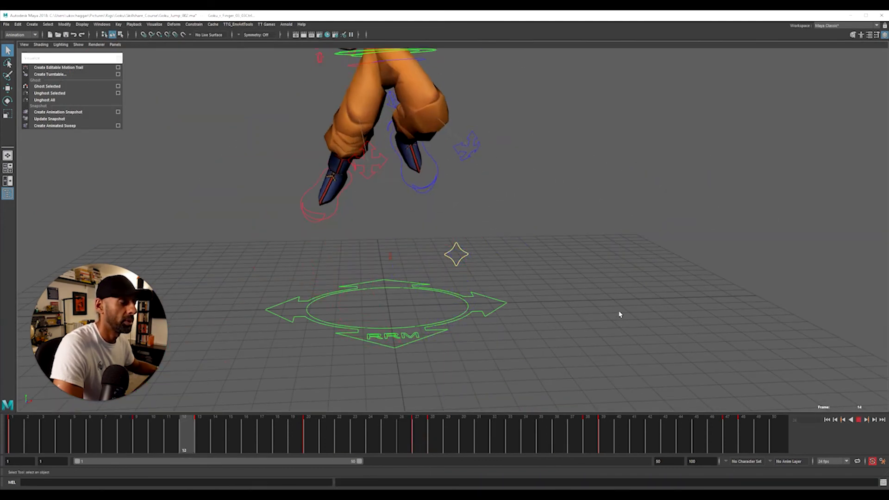
pyautogui.hotkey('alt', '1')
pyautogui.keyDown('alt'); pyautogui.moveTo(654, 314); pyautogui.dragTo(463, 321, button='right'); pyautogui.keyUp('alt')
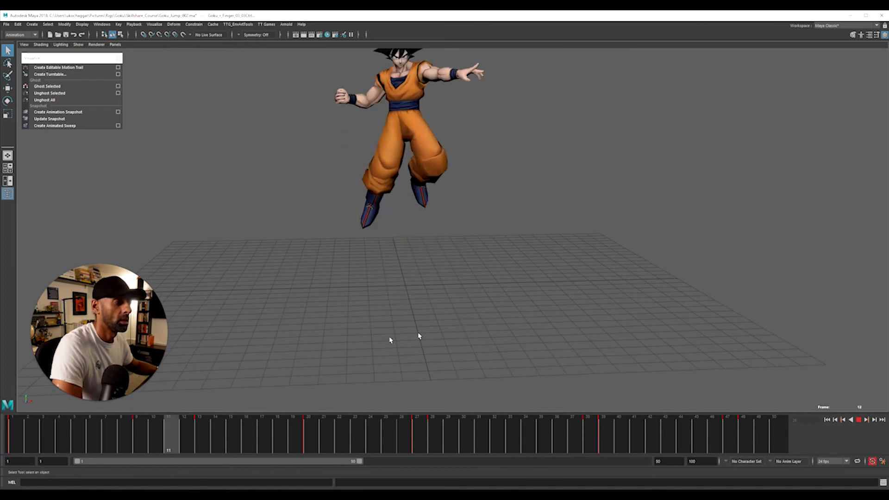
pyautogui.keyDown('alt'); pyautogui.moveTo(390, 340); pyautogui.dragTo(456, 339, button='right'); pyautogui.keyUp('alt')
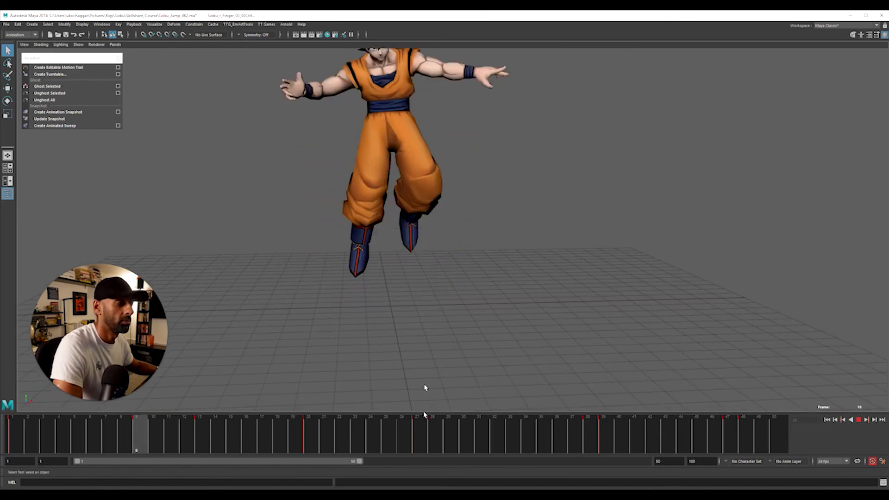
# - Select the right wrist control at frame 43 and scrub from frame 50 back to frame 41 to examine the hand
pyautogui.moveTo(426, 444)
pyautogui.mouseDown()
pyautogui.moveTo(682, 449)
pyautogui.moveTo(669, 449)
pyautogui.mouseUp()
pyautogui.scroll(5, 493, 277)
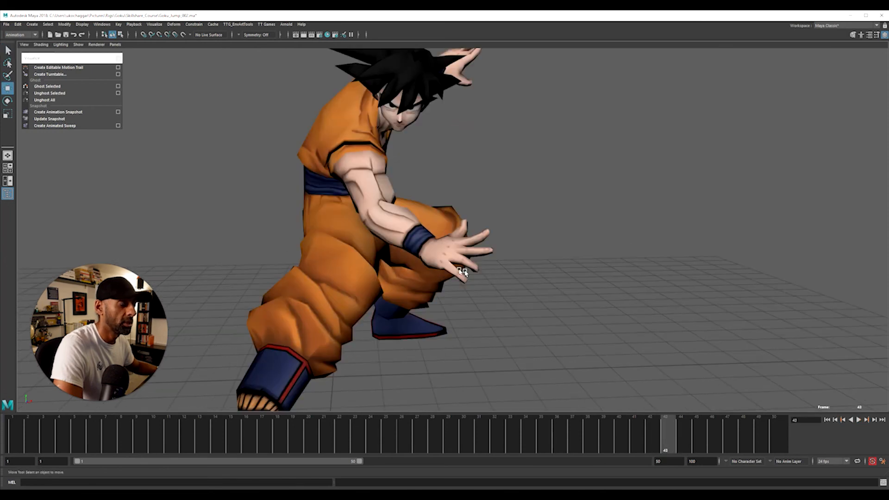
pyautogui.click(420, 259)
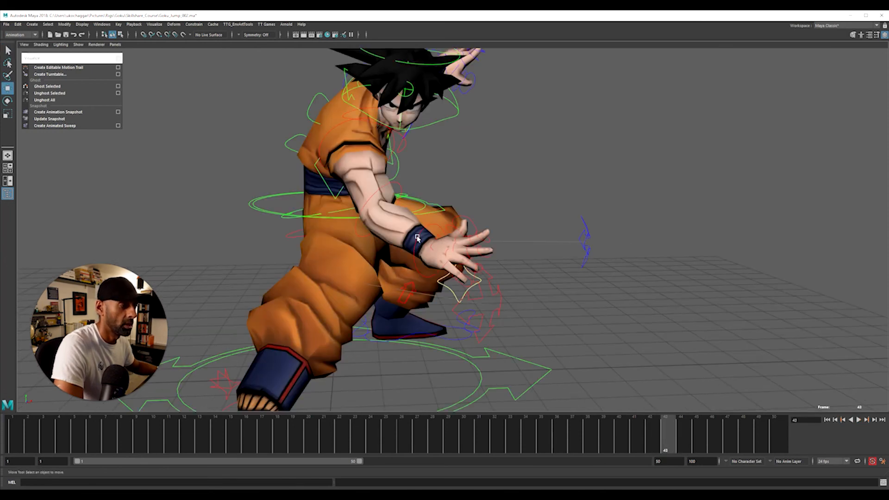
pyautogui.hotkey('alt', 'v')
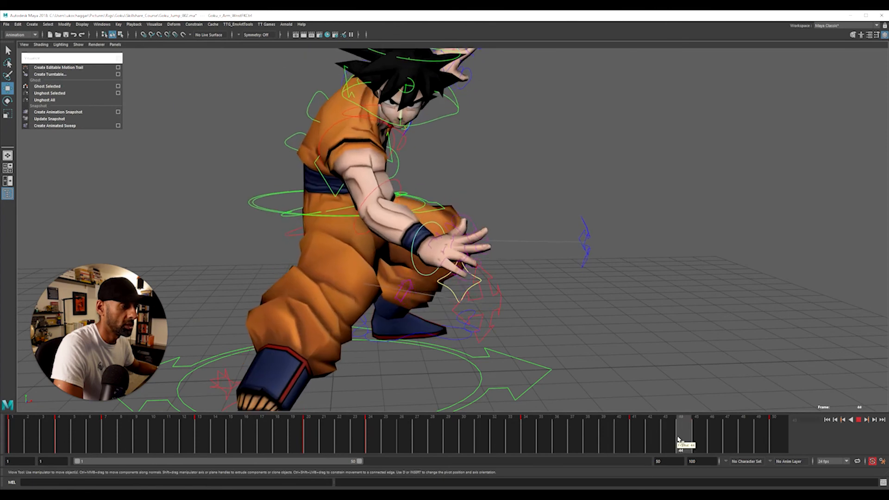
pyautogui.moveTo(759, 443)
pyautogui.mouseDown()
pyautogui.moveTo(377, 428)
pyautogui.moveTo(640, 438)
pyautogui.mouseUp()
# - Try rotating the right wrist control at frame 41 and play the animation to judge the hand motion
pyautogui.press('e')
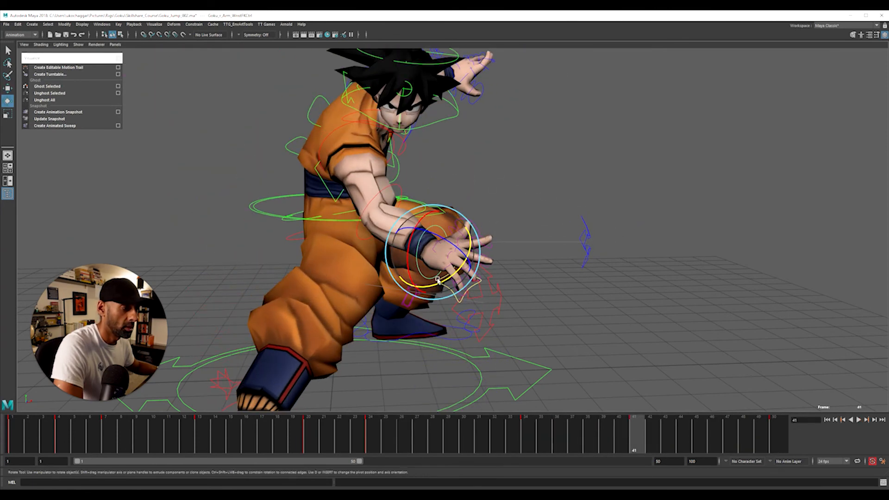
pyautogui.moveTo(437, 272); pyautogui.dragTo(445, 278)
pyautogui.hotkey('alt', 'v')
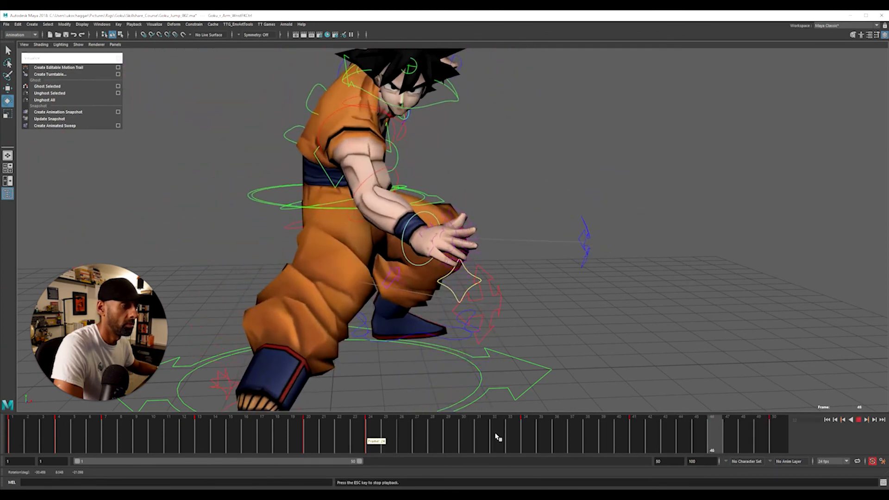
pyautogui.press('Escape')
pyautogui.hotkey('alt', 'v')
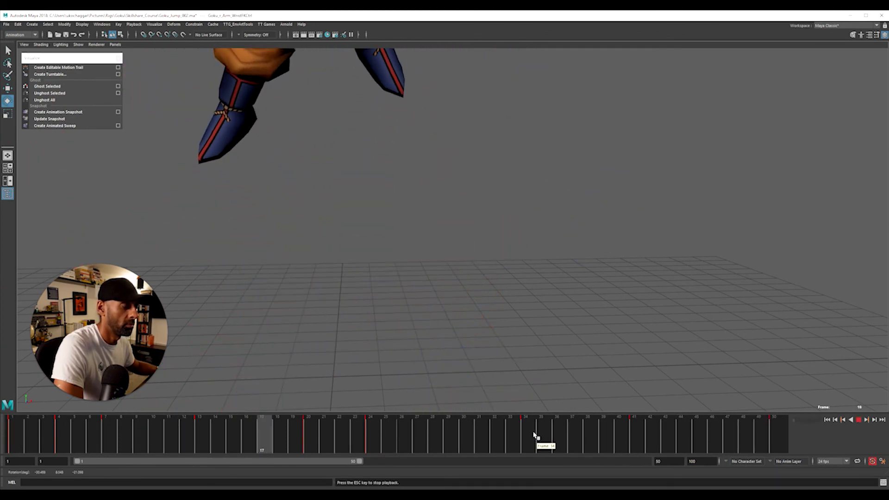
# - Scrub to frame 45 and try rotating the right wrist control there
pyautogui.click(661, 437)
pyautogui.moveTo(661, 438); pyautogui.dragTo(697, 441)
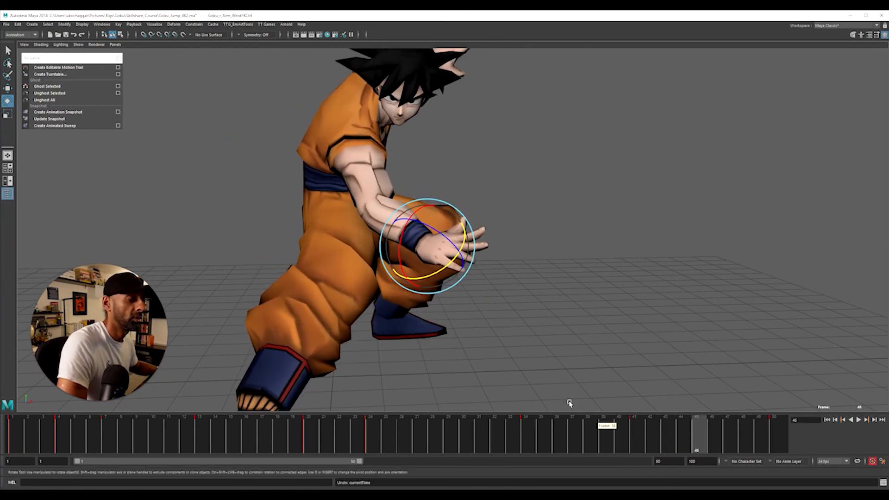
pyautogui.moveTo(398, 256); pyautogui.dragTo(406, 246)
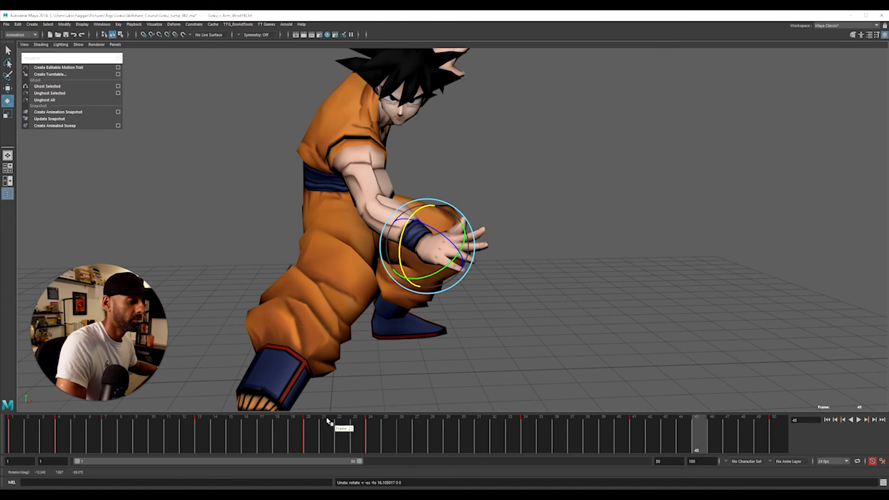
# - Rotate the right wrist control at frames 41 and 50 and play the animation to check the landing
pyautogui.moveTo(327, 422); pyautogui.dragTo(634, 429)
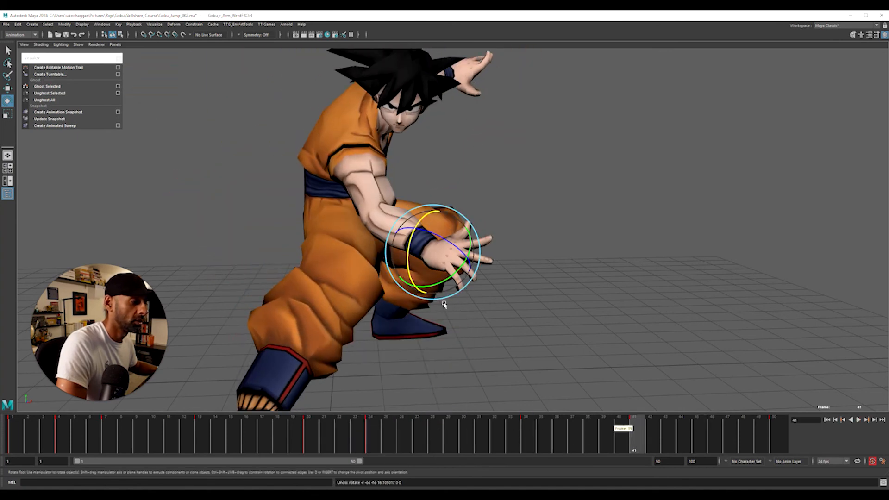
pyautogui.moveTo(409, 267); pyautogui.dragTo(412, 256)
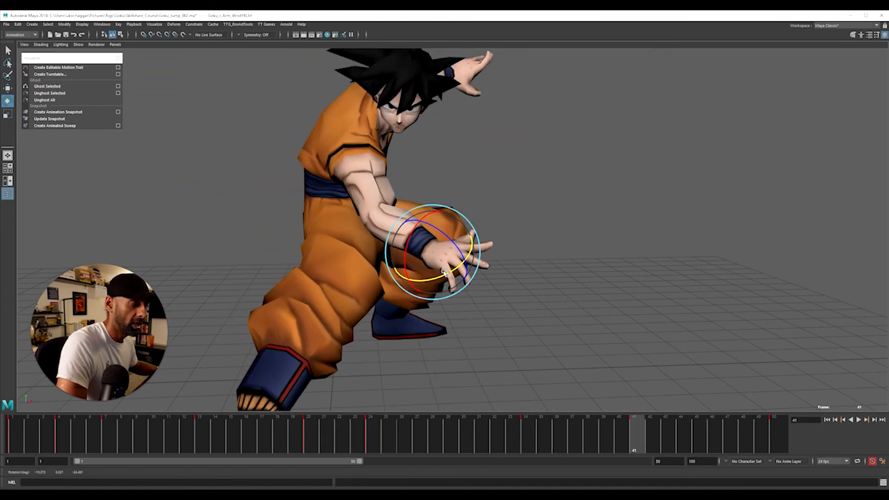
pyautogui.moveTo(586, 440); pyautogui.dragTo(777, 439)
pyautogui.moveTo(413, 268); pyautogui.dragTo(401, 262)
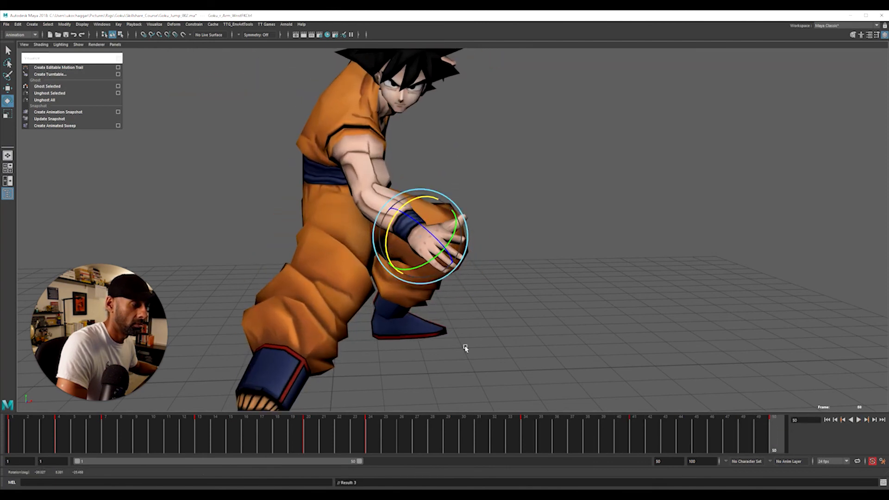
pyautogui.hotkey('alt', 'v')
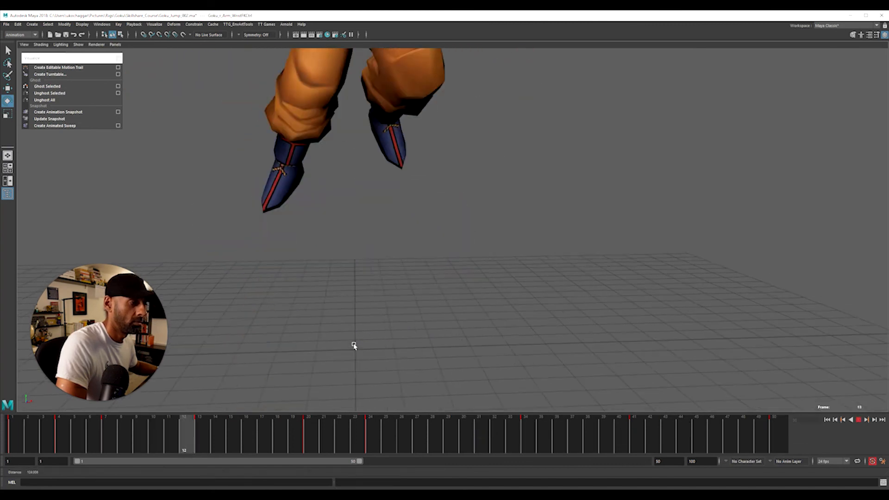
pyautogui.hotkey('alt', 'v')
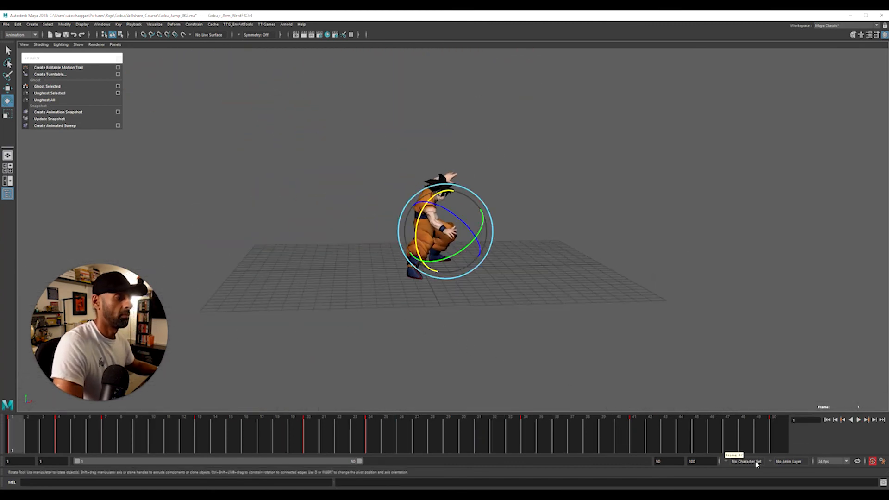
# - Play the animation and scrub through to frame 50 to examine the right hand's landing motion
pyautogui.click(775, 437)
pyautogui.hotkey('alt', 'v')
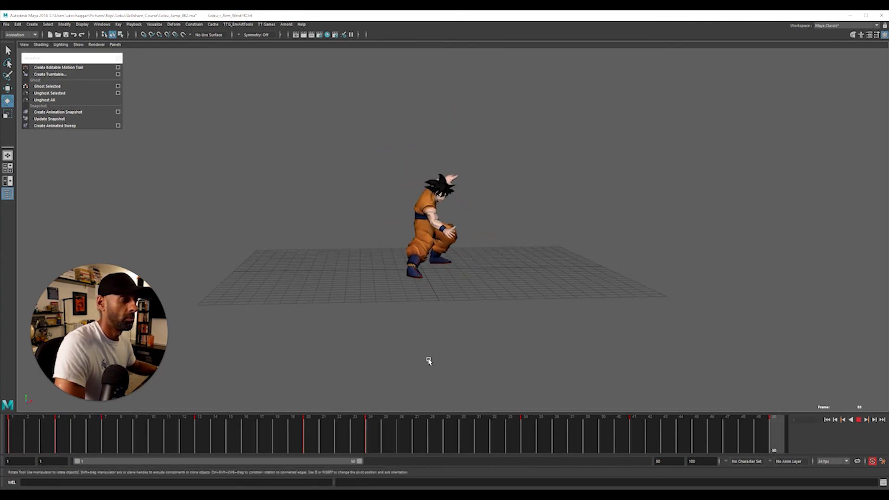
pyautogui.scroll(3, 483, 353)
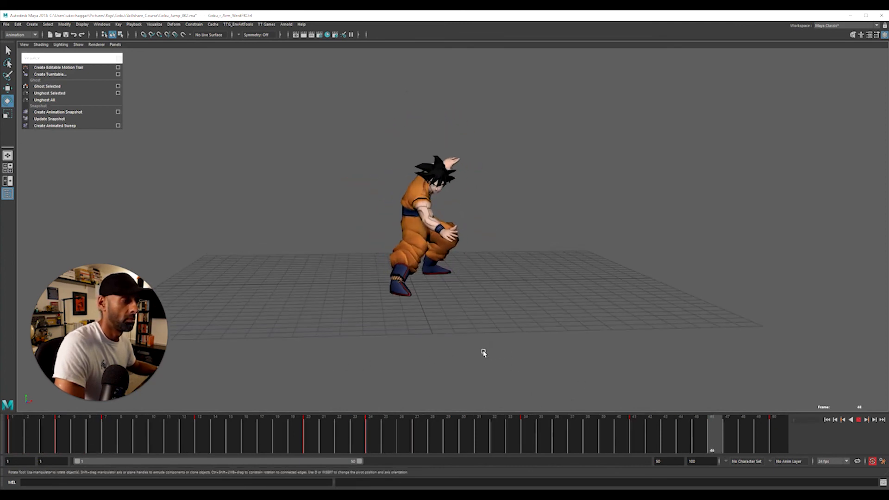
pyautogui.scroll(3, 485, 355)
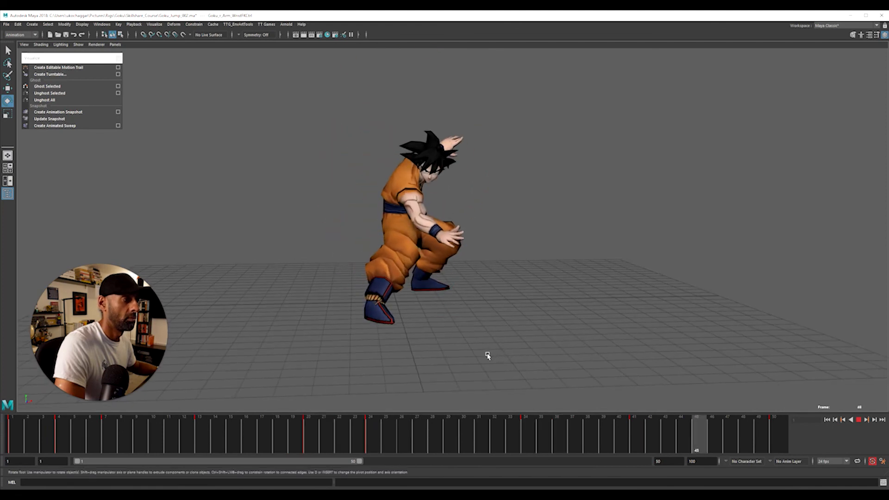
pyautogui.scroll(2, 486, 355)
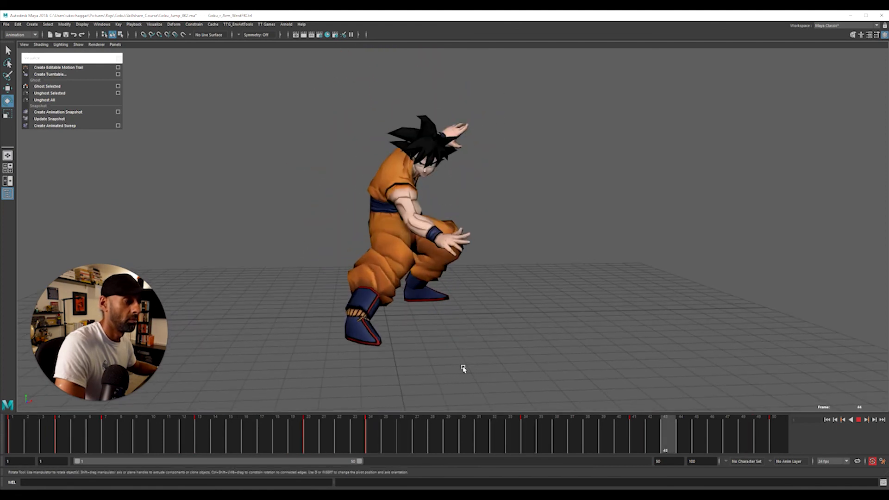
pyautogui.moveTo(508, 437)
pyautogui.mouseDown()
pyautogui.moveTo(793, 443)
pyautogui.moveTo(649, 447)
pyautogui.mouseUp()
pyautogui.scroll(3, 342, 346)
pyautogui.click(562, 353)
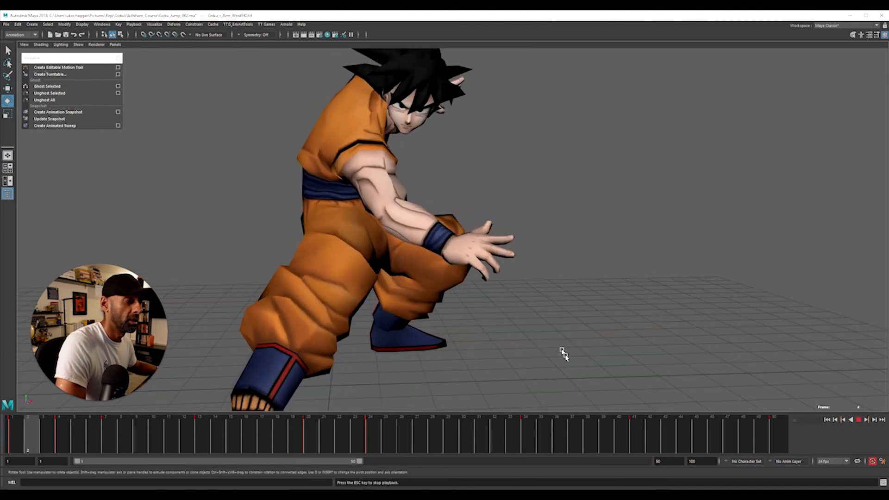
pyautogui.moveTo(573, 433); pyautogui.dragTo(782, 431)
# - Select the four base finger controls of the right hand at frame 50 and show their curves in the Graph Editor
pyautogui.click(410, 225)
pyautogui.scroll(2, 491, 312)
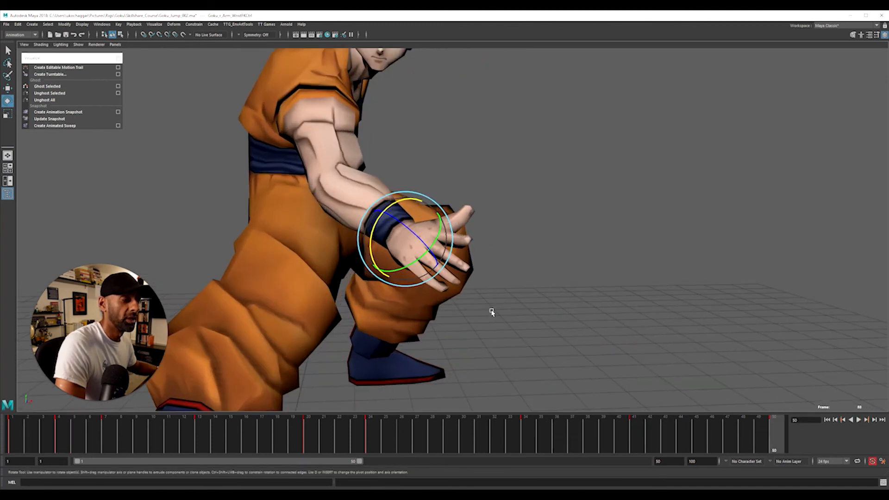
pyautogui.keyDown('alt'); pyautogui.moveTo(472, 305); pyautogui.dragTo(453, 241); pyautogui.keyUp('alt')
pyautogui.click(517, 258)
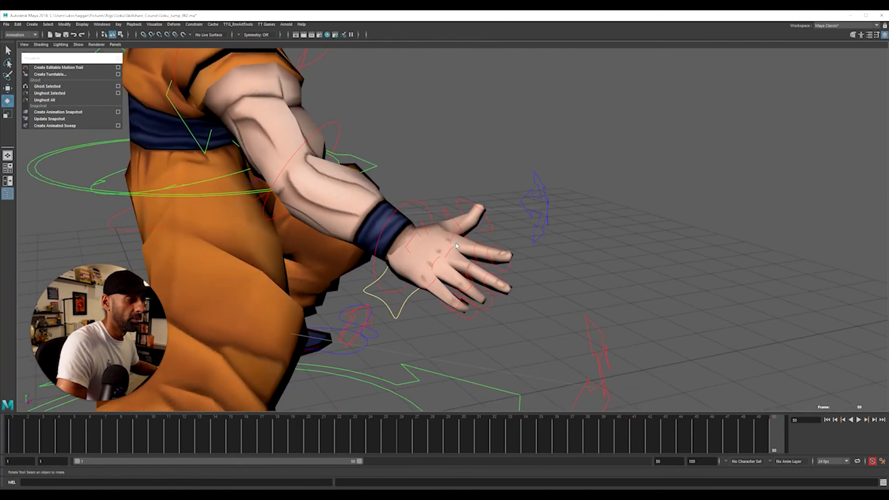
pyautogui.click(451, 238)
pyautogui.press('q')
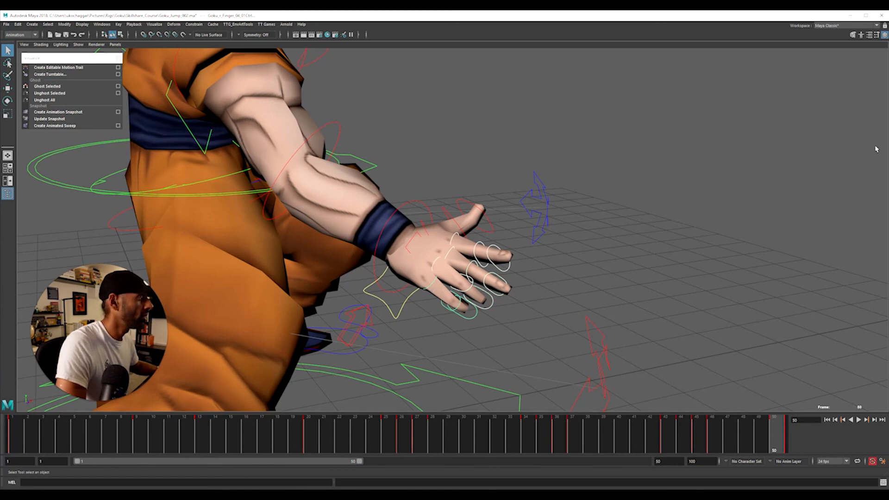
pyautogui.moveTo(1, 45); pyautogui.dragTo(290, 58)
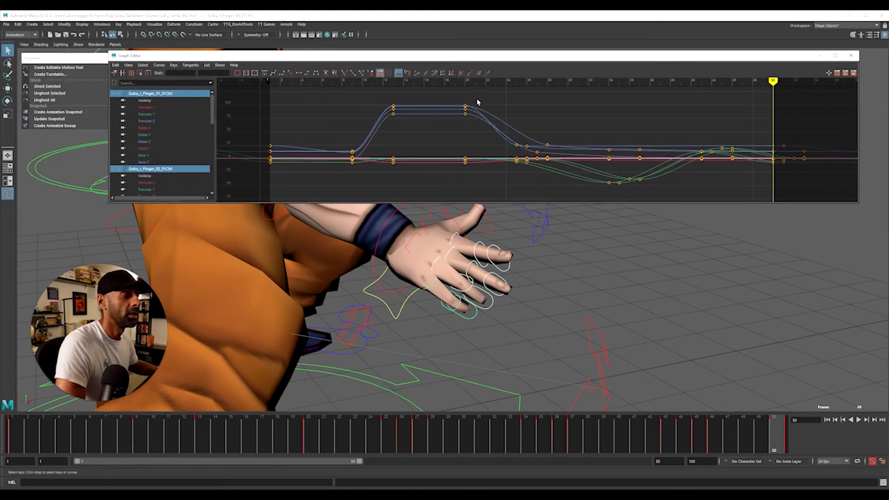
# - Scale down the Rotate Y keys of the right hand's four base finger controls to about half, from roughly frame 25 onward
pyautogui.scroll(-1, 573, 123)
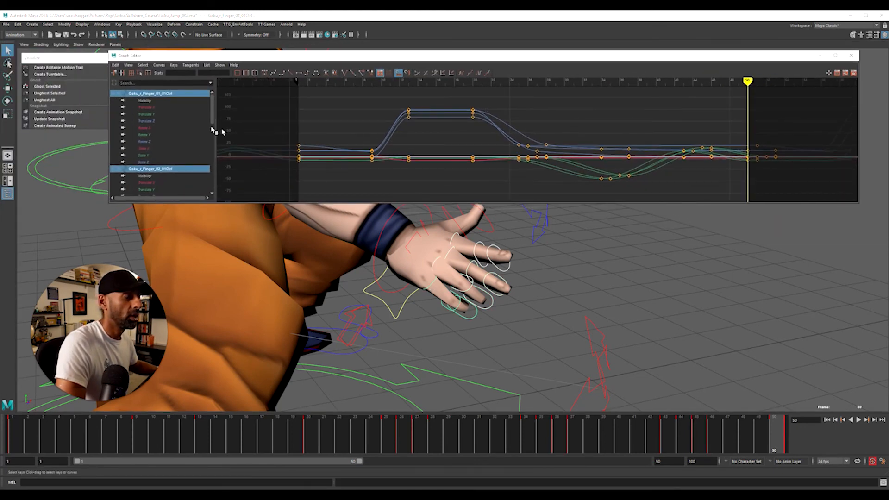
pyautogui.click(159, 115)
pyautogui.click(158, 135)
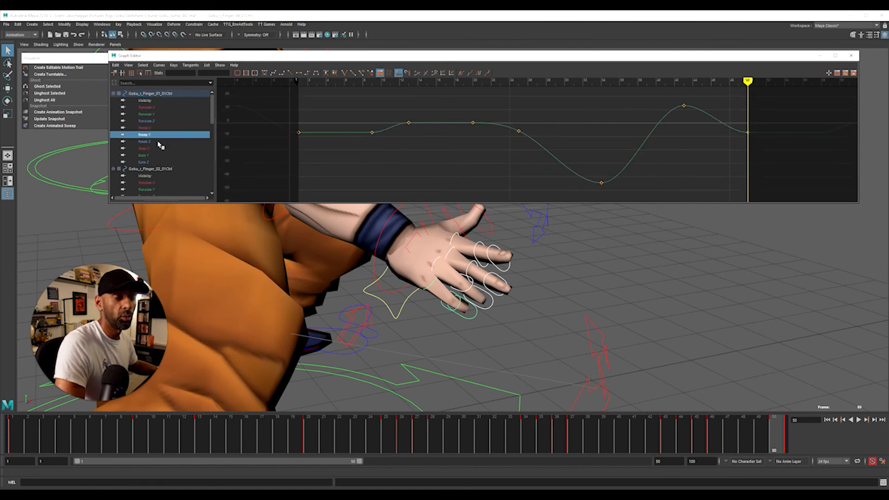
pyautogui.scroll(-3, 165, 150)
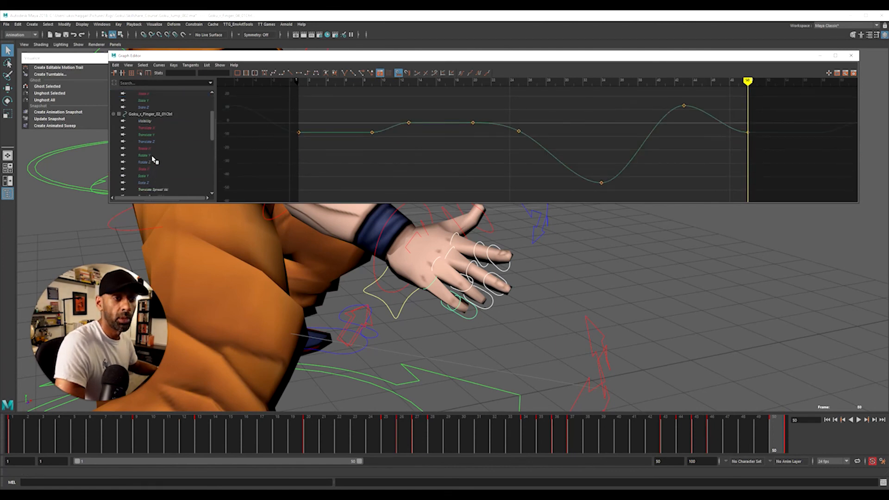
pyautogui.keyDown('ctrl'); pyautogui.click(153, 156); pyautogui.keyUp('ctrl')
pyautogui.scroll(-5, 157, 162)
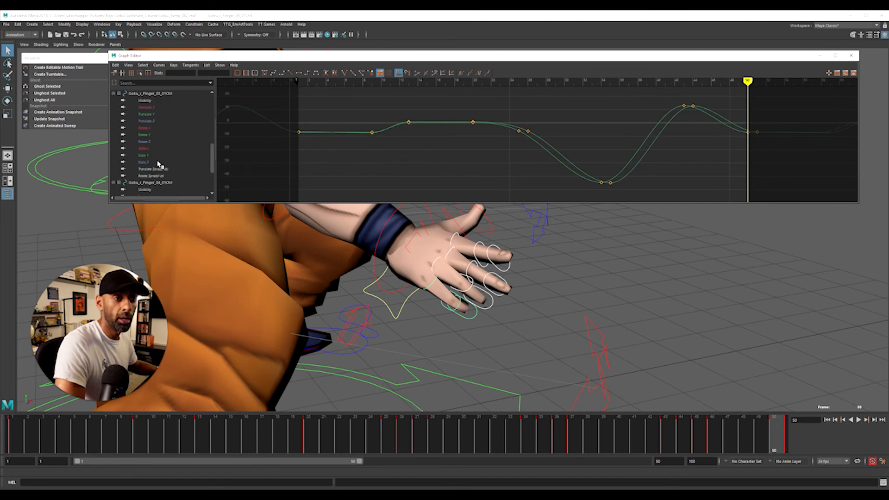
pyautogui.keyDown('ctrl'); pyautogui.click(155, 135); pyautogui.keyUp('ctrl')
pyautogui.scroll(-3, 158, 152)
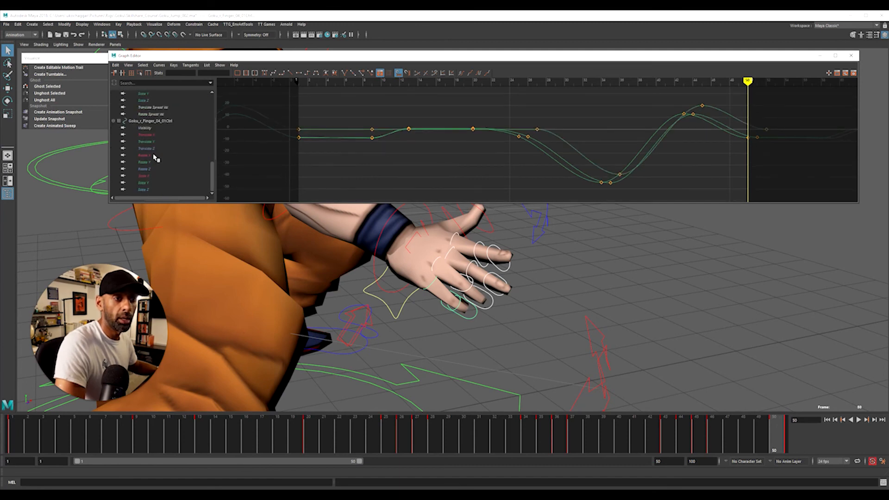
pyautogui.keyDown('ctrl'); pyautogui.click(156, 162); pyautogui.keyUp('ctrl')
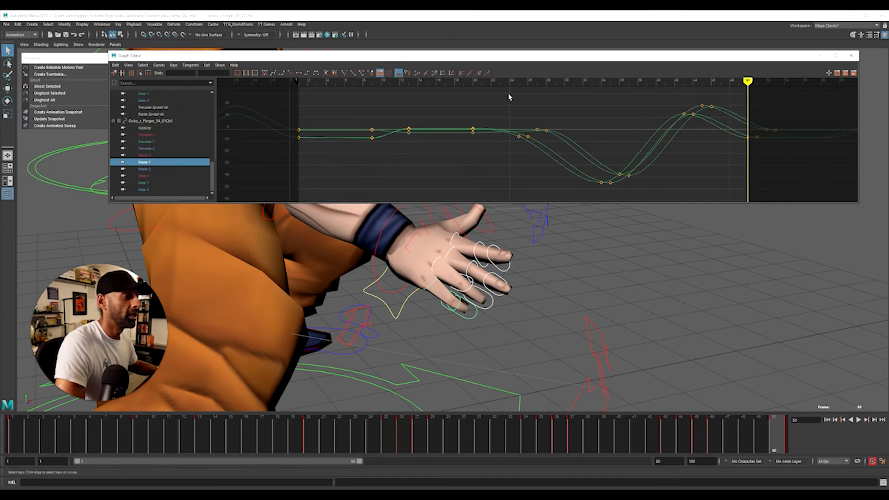
pyautogui.moveTo(509, 97); pyautogui.dragTo(831, 196)
pyautogui.press('r')
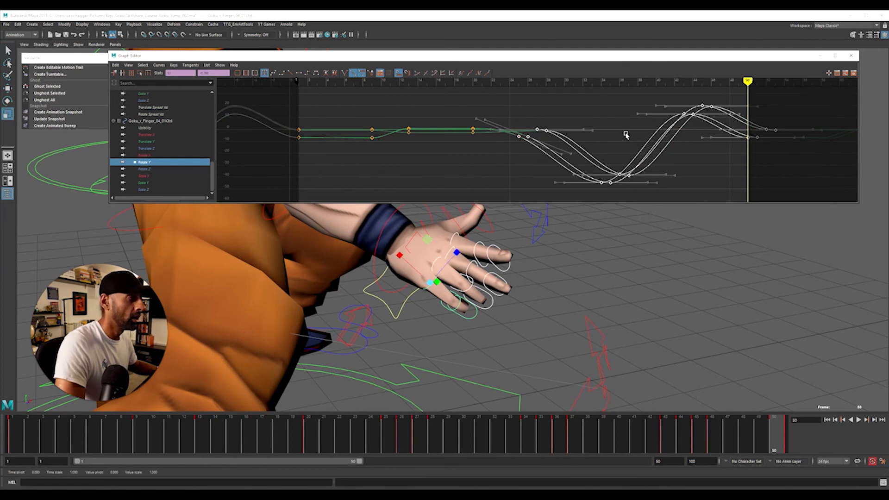
pyautogui.moveTo(628, 131); pyautogui.dragTo(627, 144, button='middle')
# - Play the animation with the rig controls hidden and scrub to frame 43 to check the right-hand fingers
pyautogui.hotkey('alt', 'v')
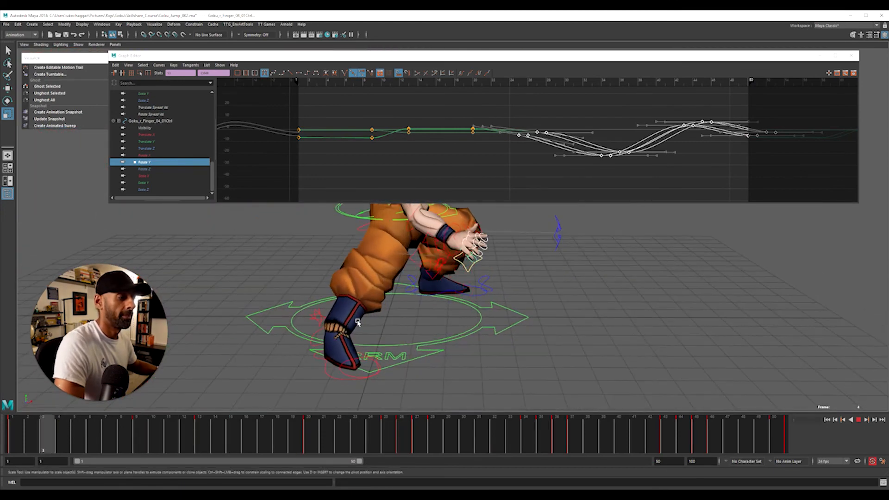
pyautogui.hotkey('alt', '1')
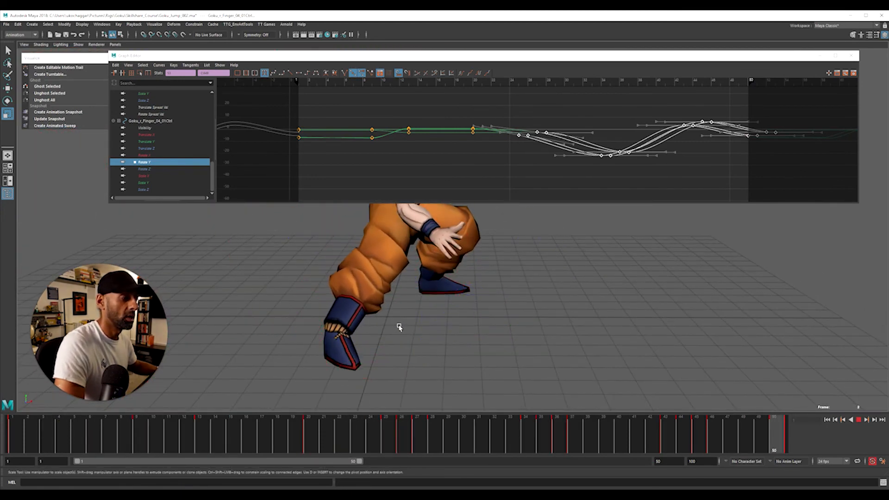
pyautogui.moveTo(468, 56); pyautogui.dragTo(455, 23)
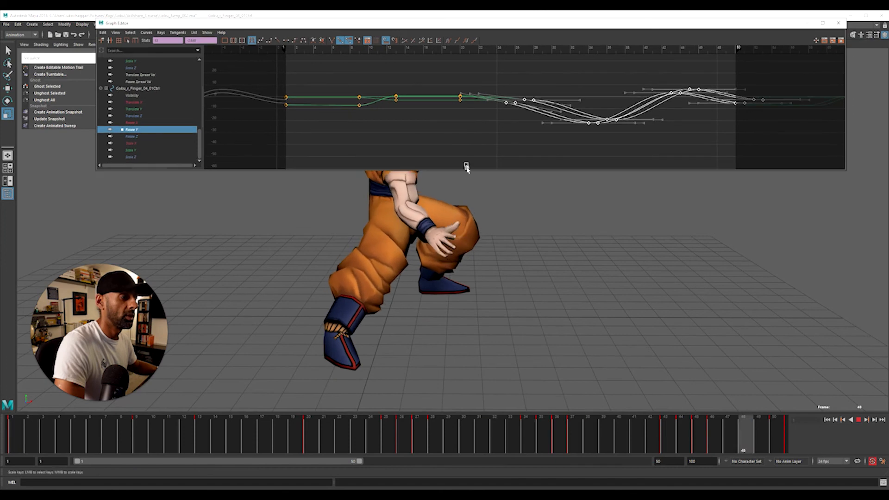
pyautogui.hotkey('alt', 'v')
pyautogui.moveTo(575, 442); pyautogui.dragTo(667, 440)
pyautogui.keyDown('alt'); pyautogui.moveTo(263, 257); pyautogui.dragTo(651, 260, button='right'); pyautogui.keyUp('alt')
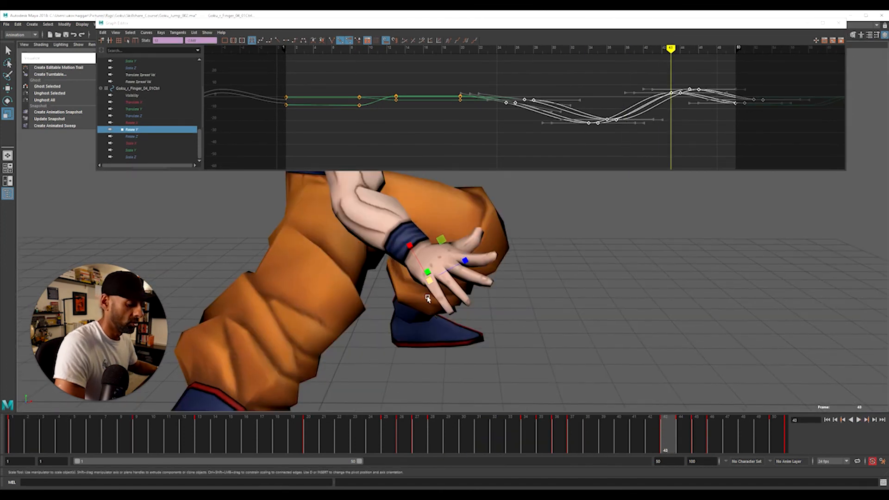
# - Show the rig controls and select the middle-joint controls of the right hand's four fingers
pyautogui.hotkey('alt', '1')
pyautogui.keyDown('alt'); pyautogui.moveTo(351, 321); pyautogui.dragTo(489, 320, button='right'); pyautogui.keyUp('alt')
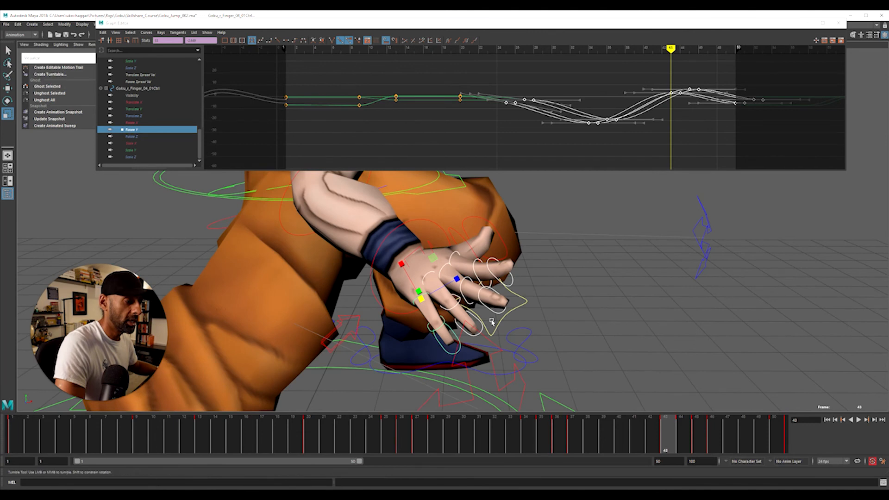
pyautogui.click(431, 330)
pyautogui.press('q')
pyautogui.keyDown('shift'); pyautogui.click(458, 304); pyautogui.keyUp('shift')
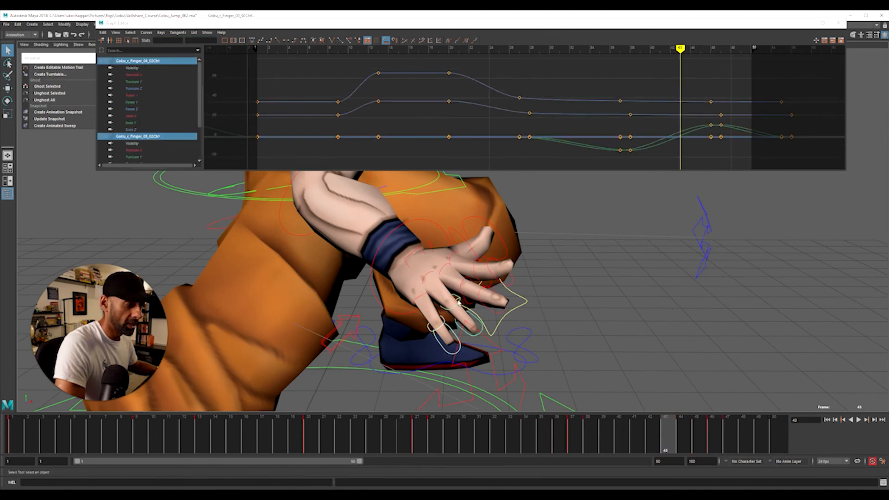
pyautogui.keyDown('shift'); pyautogui.click(462, 285); pyautogui.keyUp('shift')
pyautogui.keyDown('shift'); pyautogui.click(474, 268); pyautogui.keyUp('shift')
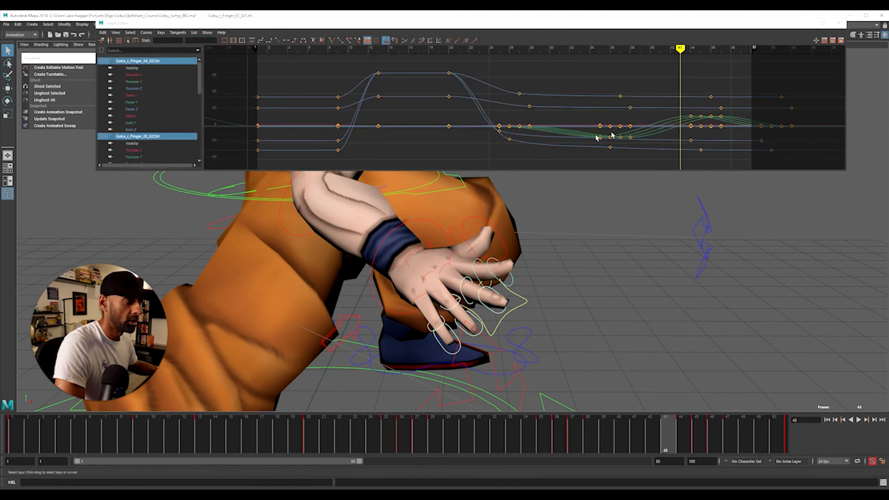
# - Scale the Rotate Y keys of the four middle-joint finger controls down to about a sixth, from roughly frame 25 onward
pyautogui.click(149, 102)
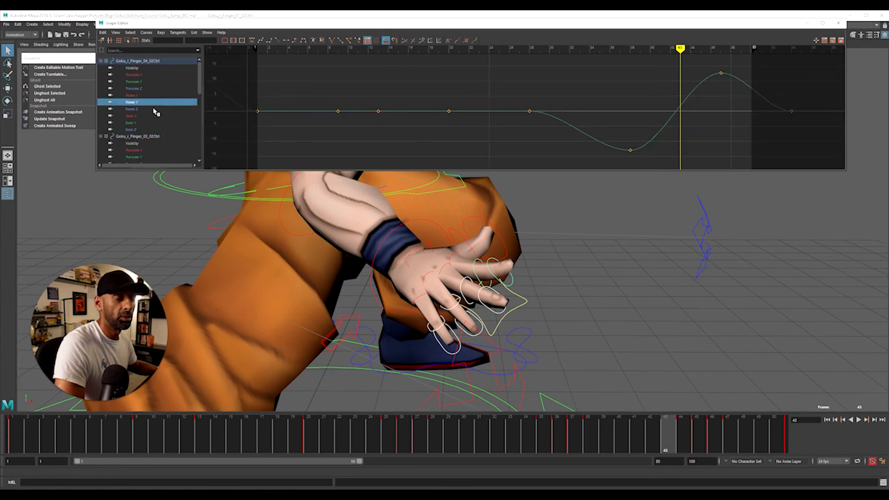
pyautogui.scroll(-3, 160, 116)
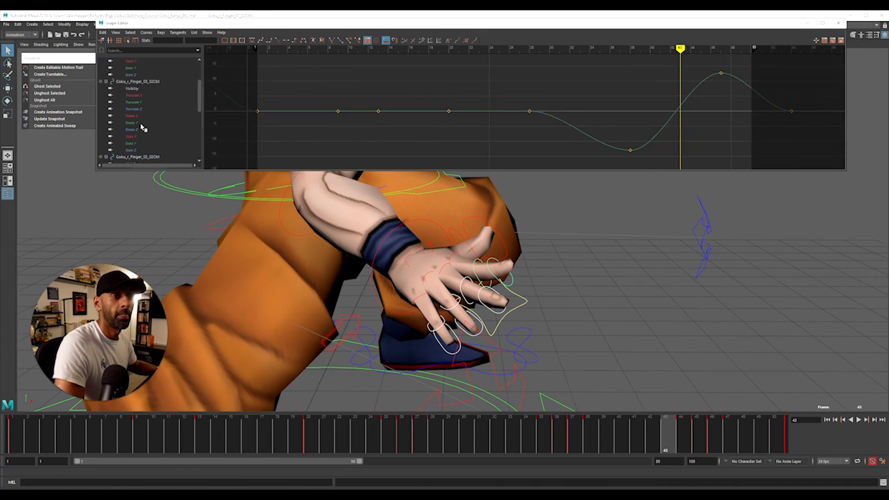
pyautogui.keyDown('ctrl'); pyautogui.click(142, 124); pyautogui.keyUp('ctrl')
pyautogui.scroll(-6, 147, 127)
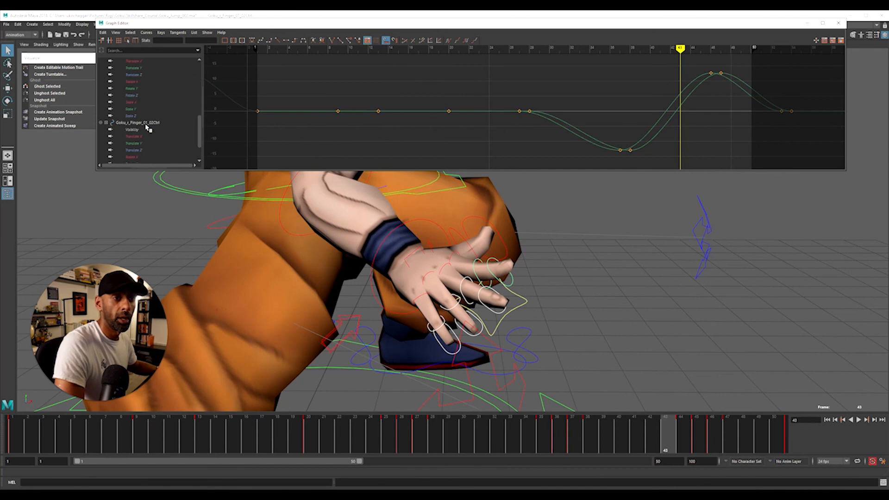
pyautogui.scroll(-2, 156, 139)
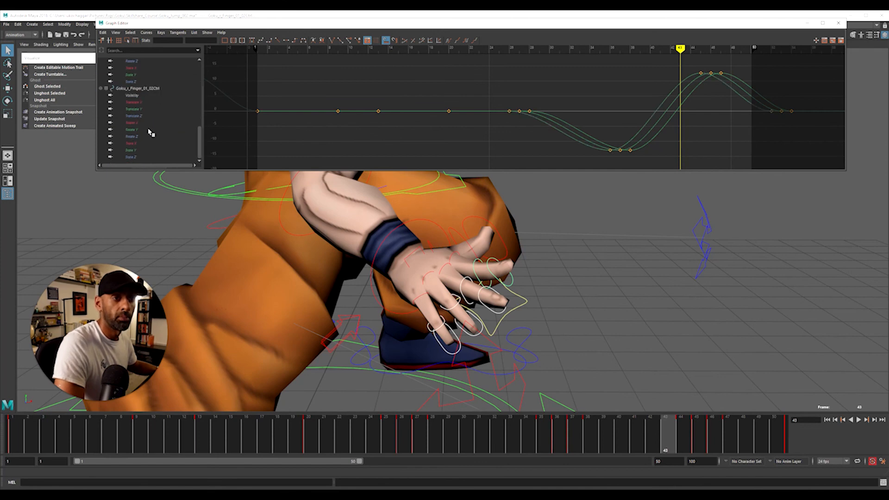
pyautogui.keyDown('ctrl'); pyautogui.click(156, 132); pyautogui.keyUp('ctrl')
pyautogui.moveTo(470, 67); pyautogui.dragTo(817, 167)
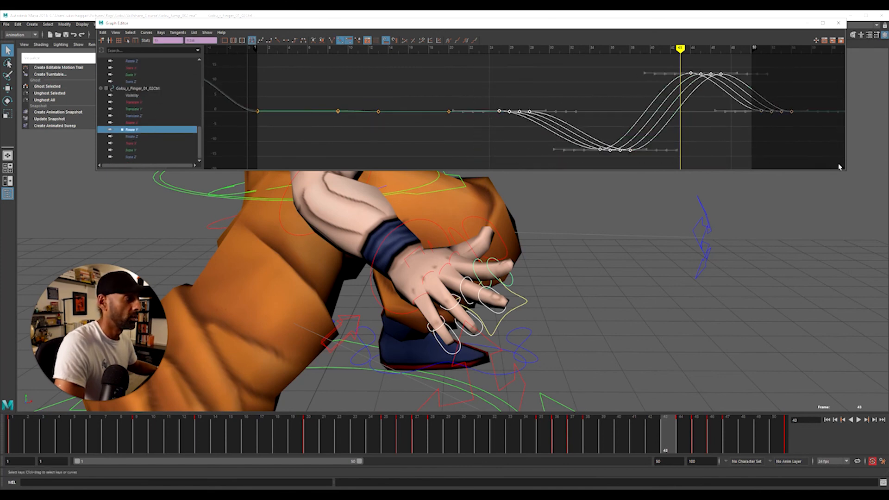
pyautogui.press('r')
pyautogui.moveTo(668, 114); pyautogui.dragTo(668, 127)
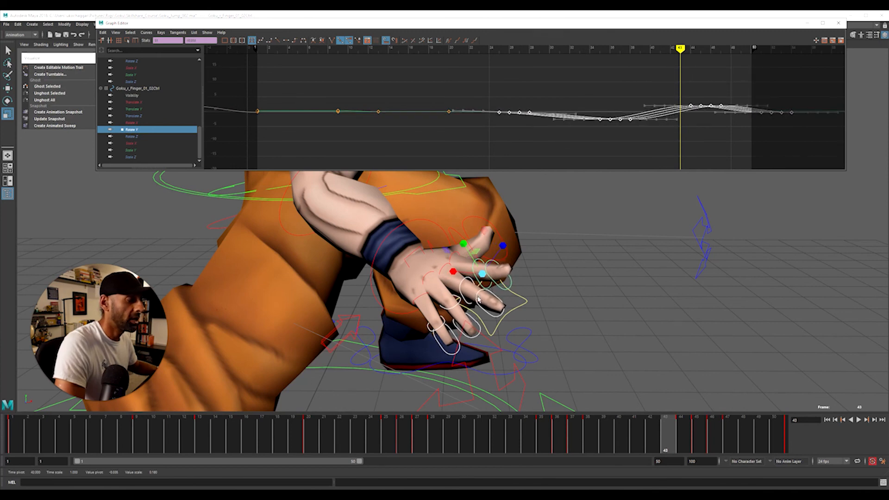
# - Select the fingertip controls of the right hand's four fingers
pyautogui.click(444, 351)
pyautogui.keyDown('shift'); pyautogui.click(480, 328); pyautogui.keyUp('shift')
pyautogui.keyDown('shift'); pyautogui.click(513, 290); pyautogui.keyUp('shift')
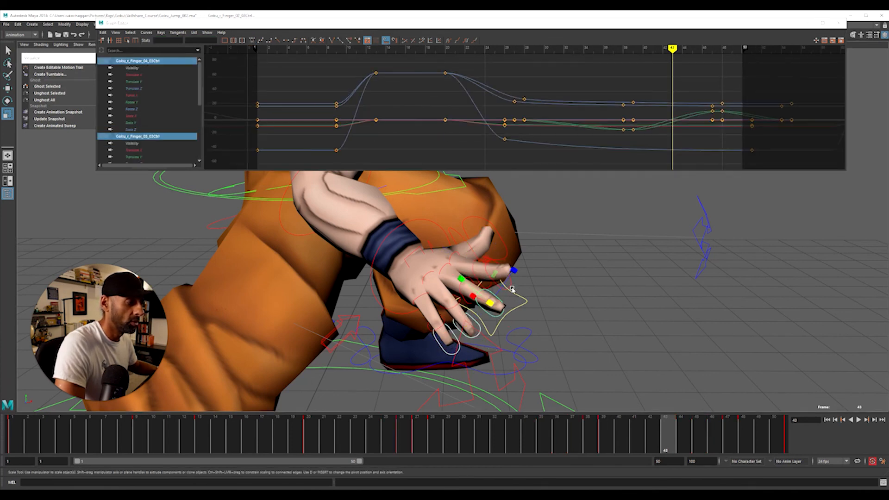
pyautogui.moveTo(513, 284); pyautogui.dragTo(509, 284)
pyautogui.keyDown('shift'); pyautogui.click(511, 287); pyautogui.keyUp('shift')
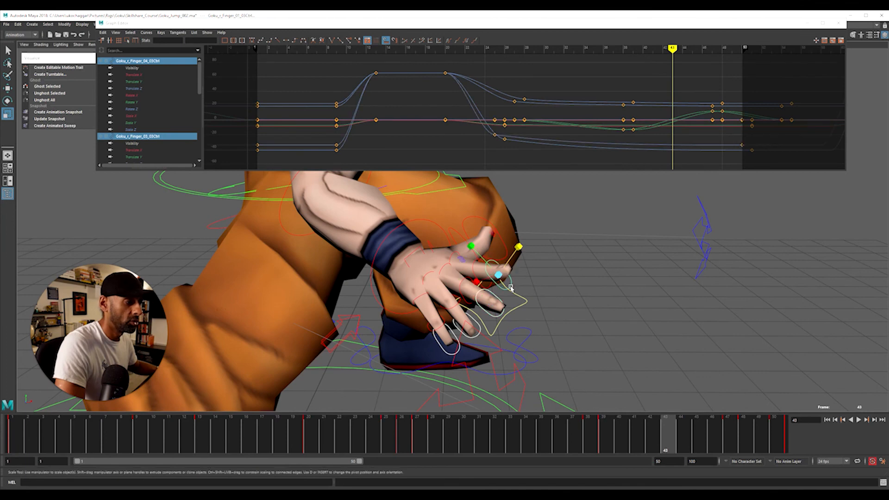
# - Examine the Rotate Y curves of the four fingertip controls one by one and play the animation
pyautogui.click(147, 102)
pyautogui.scroll(-3, 159, 132)
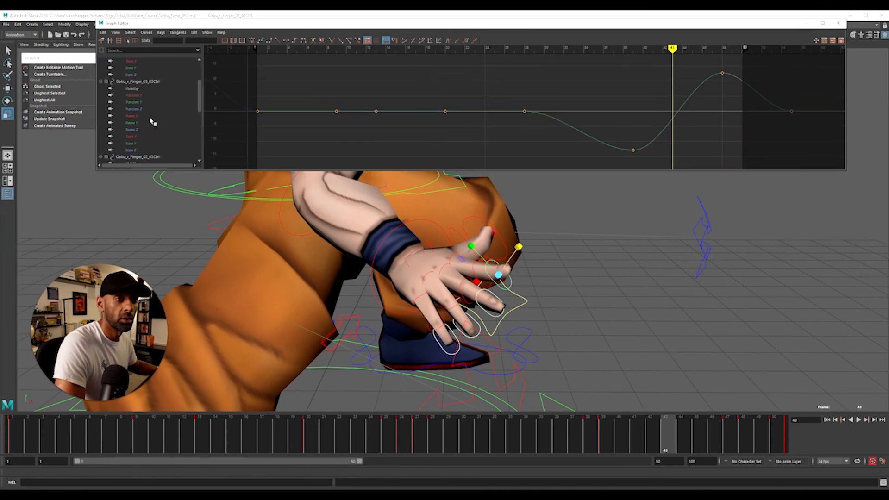
pyautogui.click(151, 123)
pyautogui.scroll(-3, 154, 126)
pyautogui.click(147, 143)
pyautogui.scroll(-3, 148, 144)
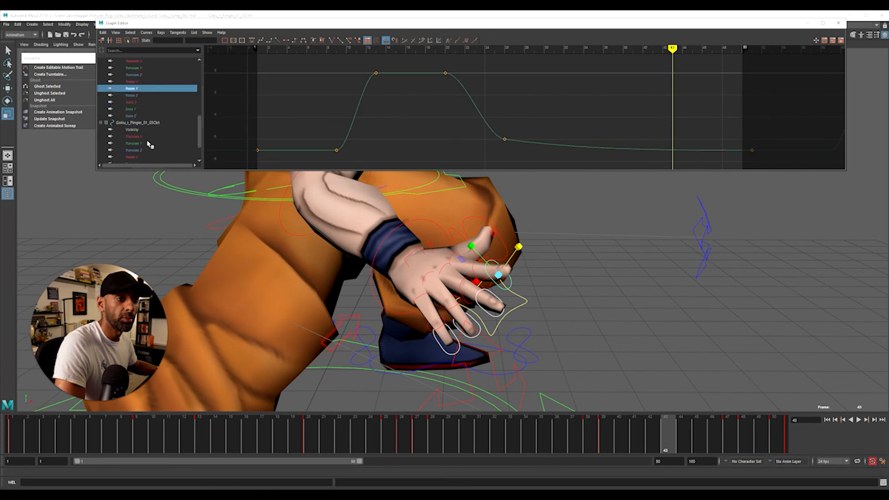
pyautogui.click(146, 130)
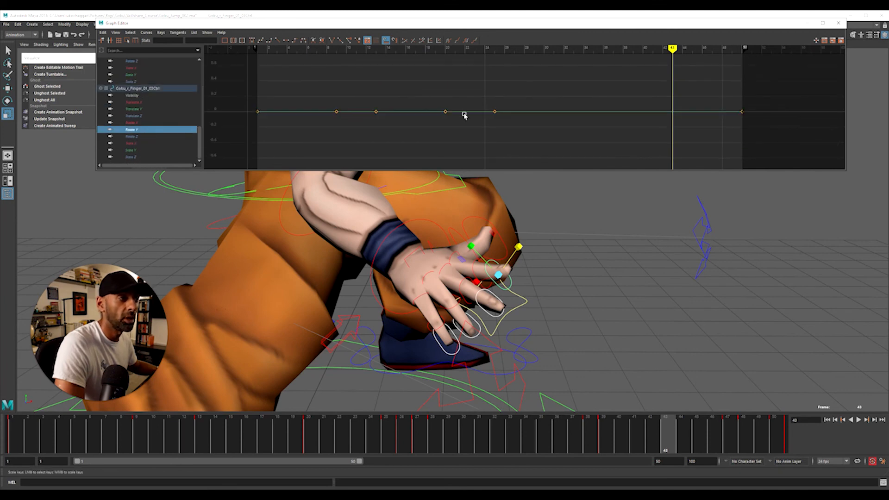
pyautogui.press('f')
pyautogui.scroll(-5, 559, 102)
pyautogui.middleClick(505, 258)
pyautogui.hotkey('alt', 'v')
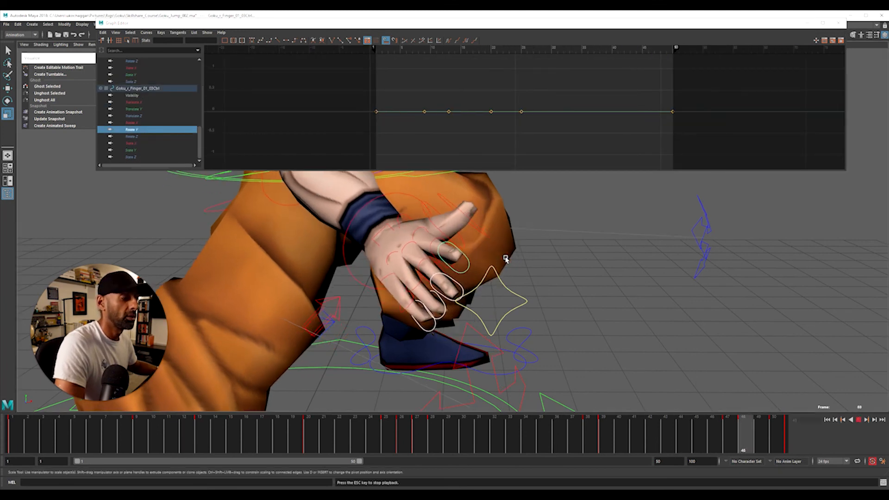
# - Stop the playback, then clear the viewport by moving the Graph Editor away, deselecting the finger controls and hiding the rig controls
pyautogui.keyDown('alt'); pyautogui.moveTo(585, 256); pyautogui.dragTo(476, 269, button='right'); pyautogui.keyUp('alt')
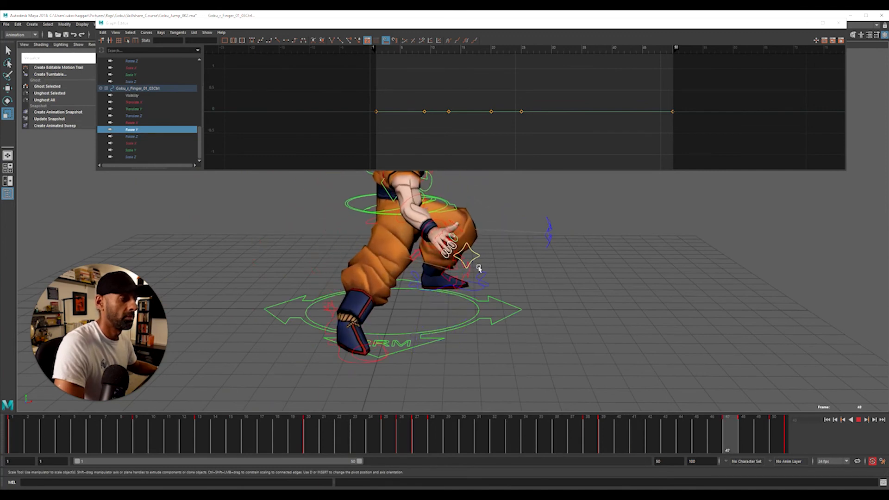
pyautogui.hotkey('alt', 'v')
pyautogui.moveTo(774, 26); pyautogui.dragTo(888, 105)
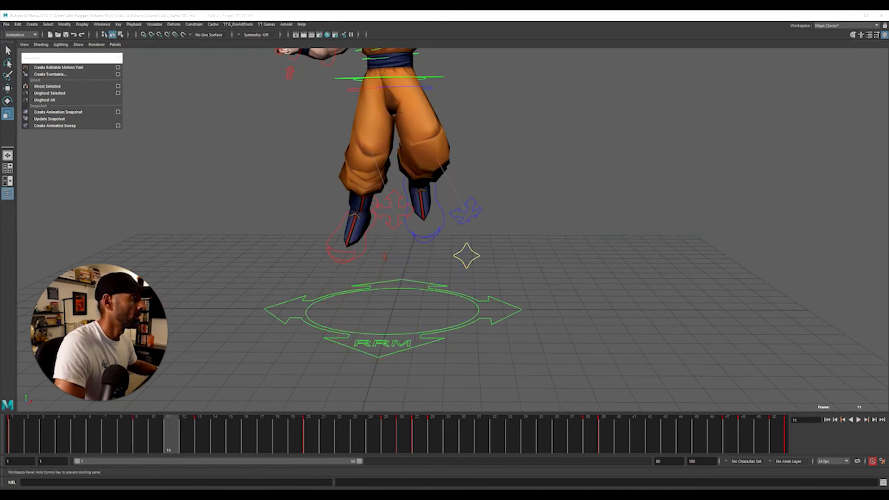
pyautogui.click(600, 236)
pyautogui.hotkey('alt', '1')
# - Play the jump animation from the start, review the whole body from several angles, and return to frame 1
pyautogui.keyDown('alt'); pyautogui.moveTo(675, 243); pyautogui.dragTo(208, 262, button='right'); pyautogui.keyUp('alt')
pyautogui.hotkey('alt', 'v')
pyautogui.keyDown('alt'); pyautogui.moveTo(433, 282); pyautogui.dragTo(447, 304); pyautogui.keyUp('alt')
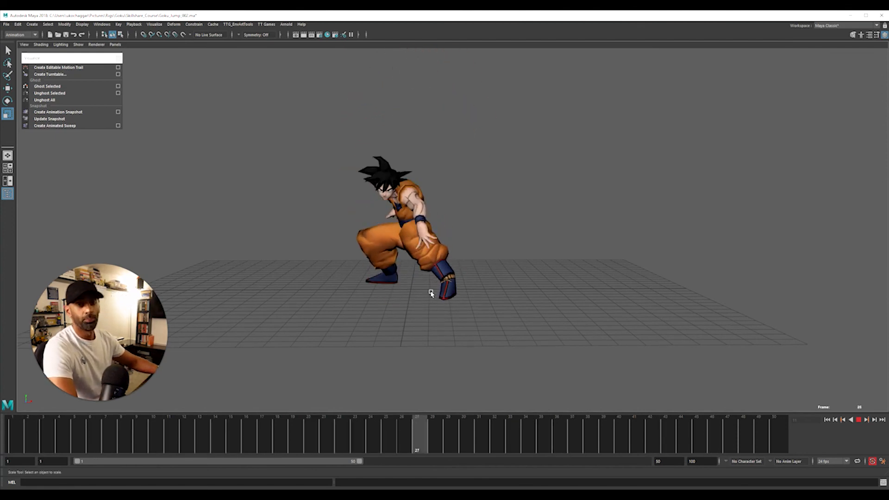
pyautogui.keyDown('alt'); pyautogui.moveTo(478, 228); pyautogui.dragTo(529, 260); pyautogui.keyUp('alt')
pyautogui.moveTo(383, 428); pyautogui.dragTo(10, 429)
pyautogui.hotkey('alt', 'v')
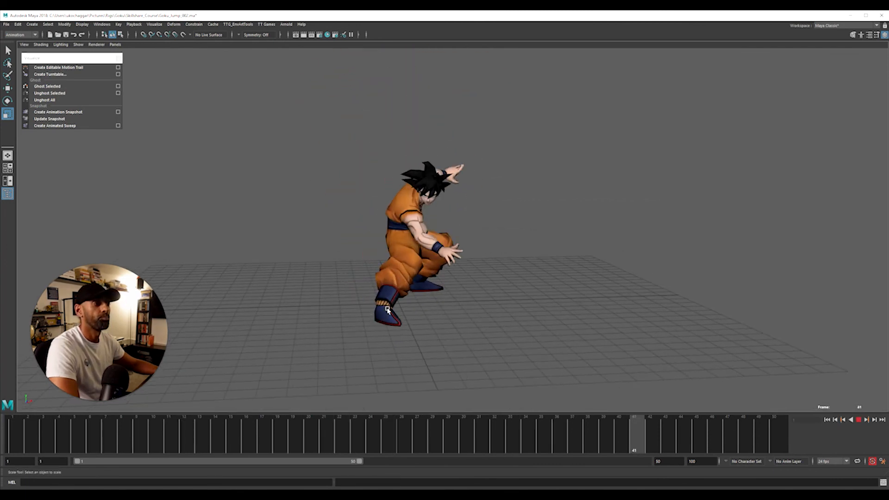
pyautogui.keyDown('alt'); pyautogui.moveTo(423, 298); pyautogui.dragTo(408, 304, button='right'); pyautogui.keyUp('alt')
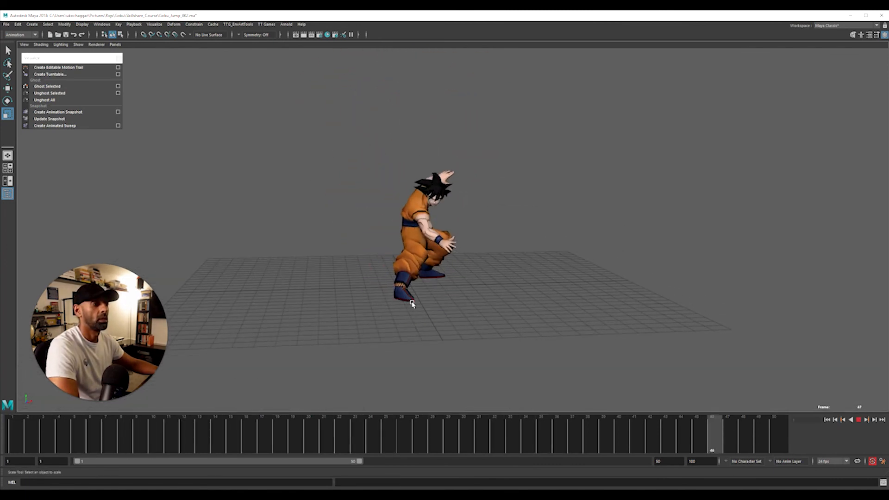
pyautogui.keyDown('alt'); pyautogui.moveTo(444, 306); pyautogui.dragTo(415, 300); pyautogui.keyUp('alt')
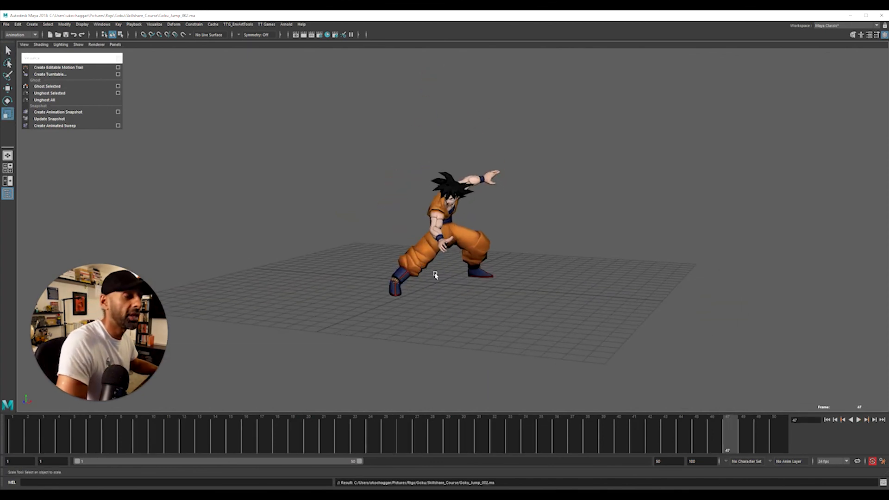
pyautogui.moveTo(355, 419); pyautogui.dragTo(30, 436)
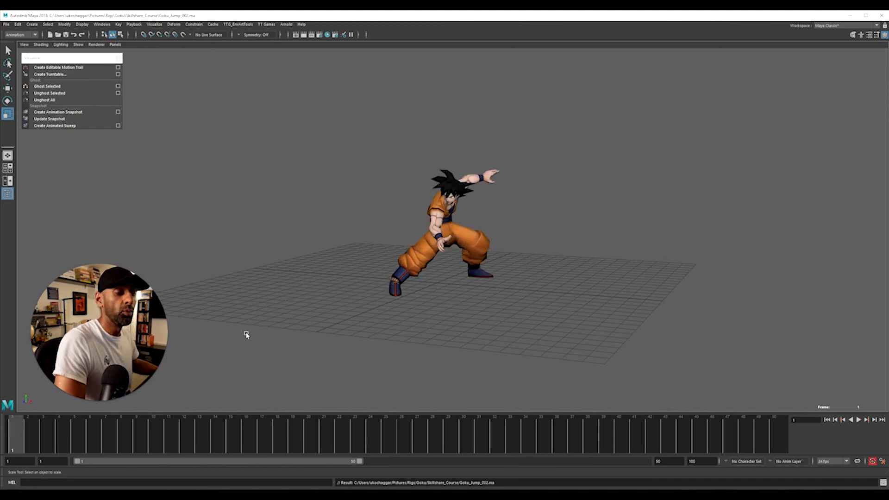